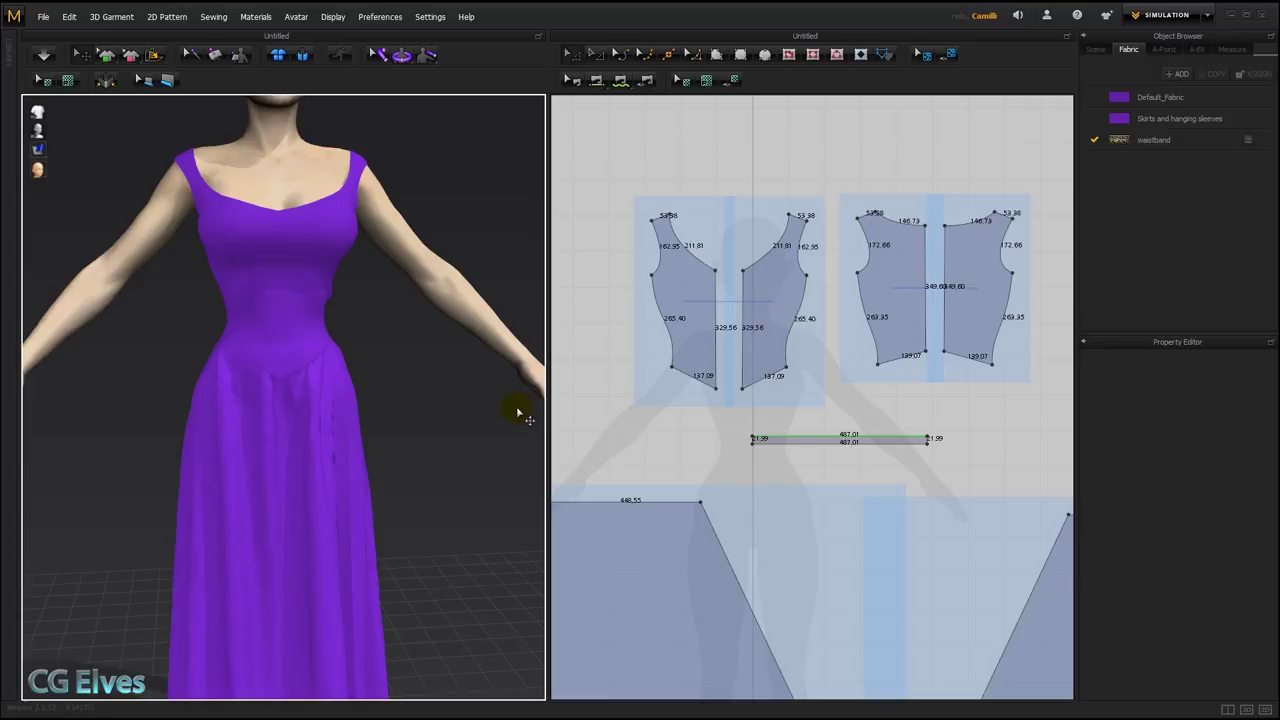
# Check the length of the bottom edges on the front and back bodice pattern pieces.
pyautogui.click(688, 378)
pyautogui.click(757, 377)
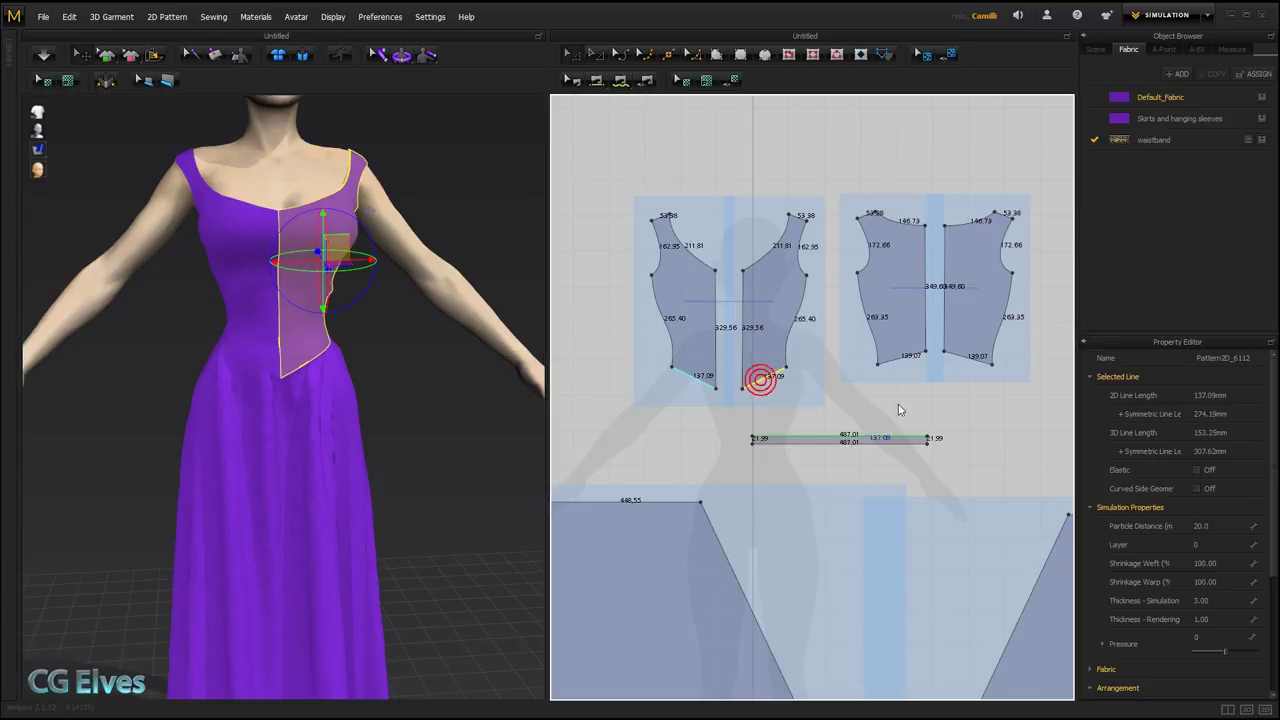
pyautogui.click(912, 356)
pyautogui.click(966, 358)
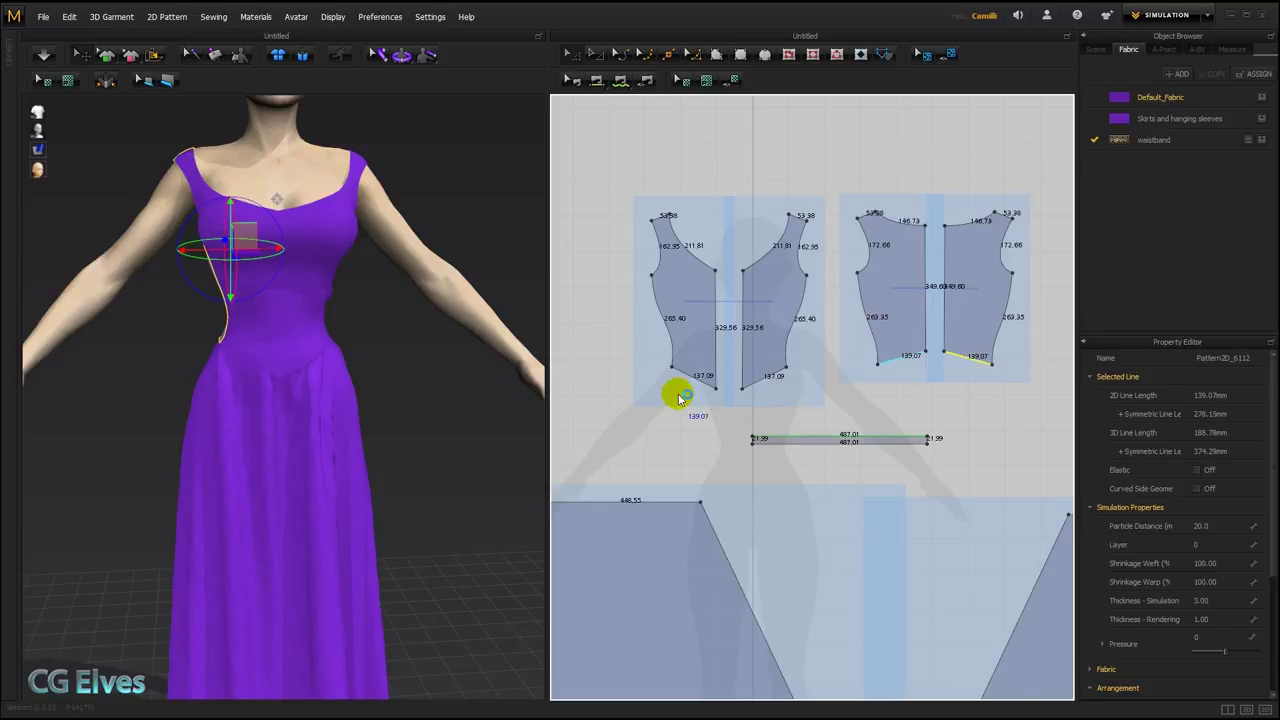
# Create a rectangular waistband pattern 560 mm wide and 40 mm high below the front bodice pieces.
pyautogui.click(741, 56)
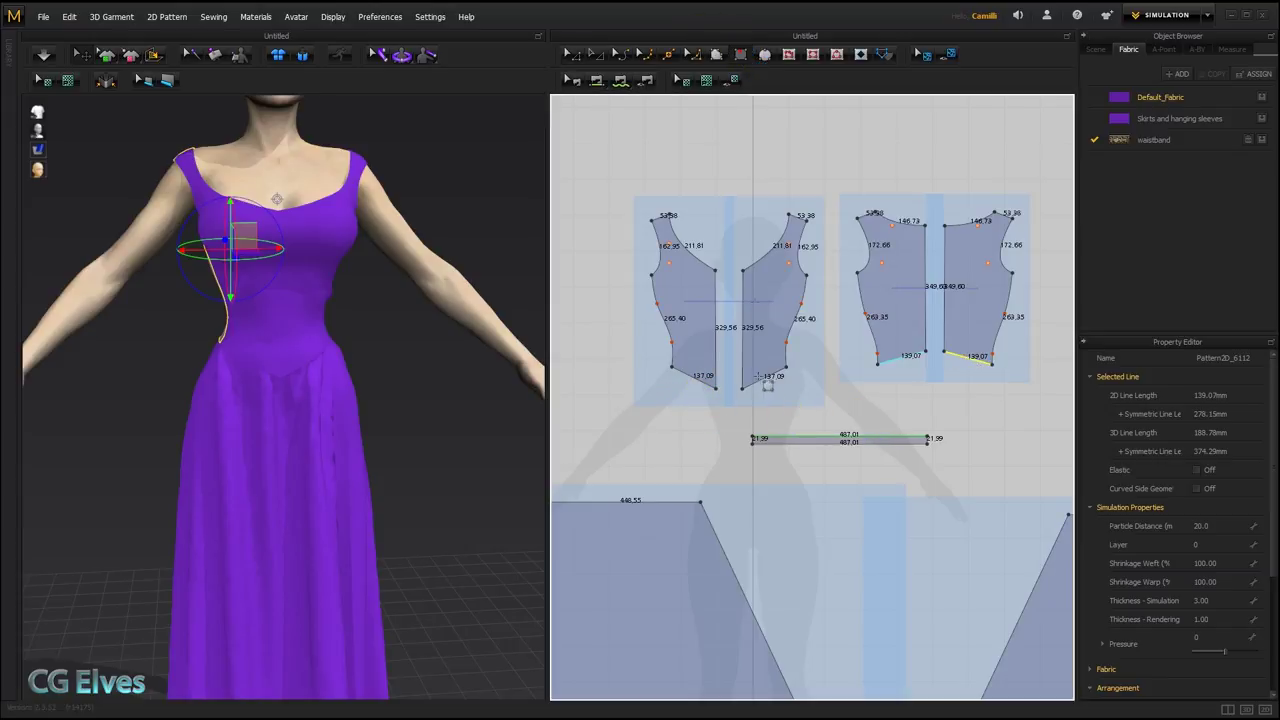
pyautogui.click(704, 413)
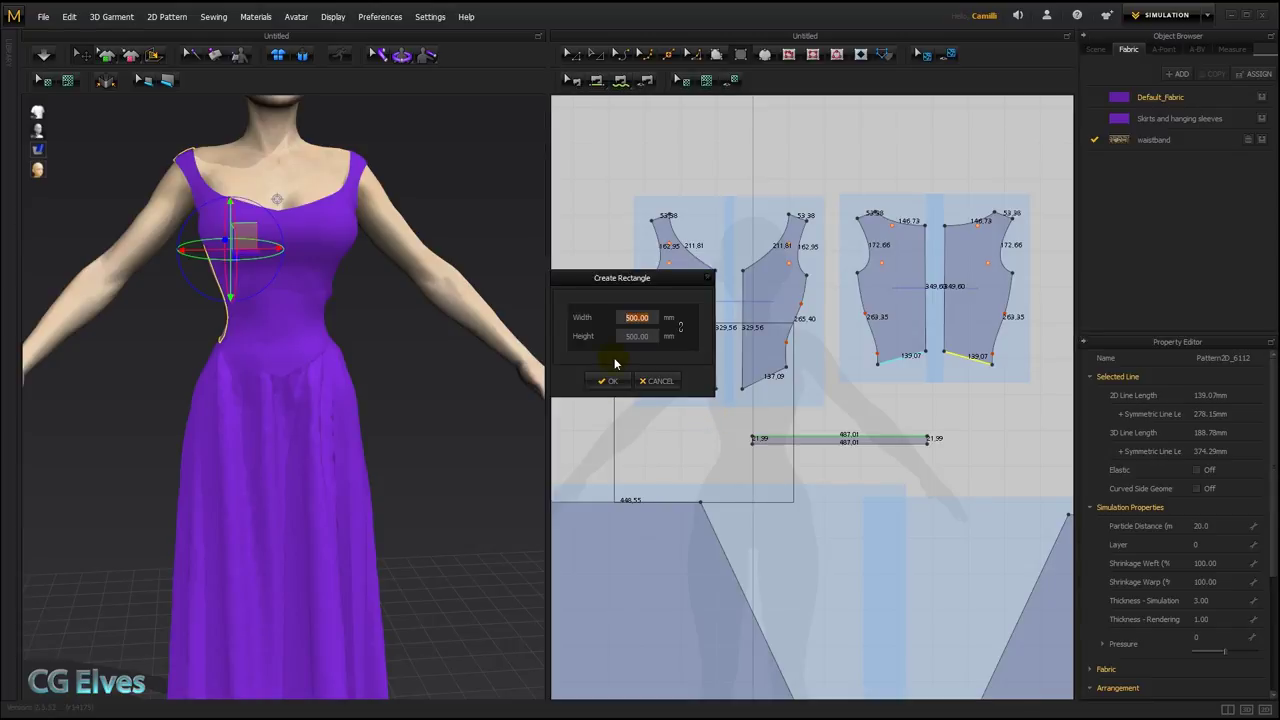
pyautogui.write('560')
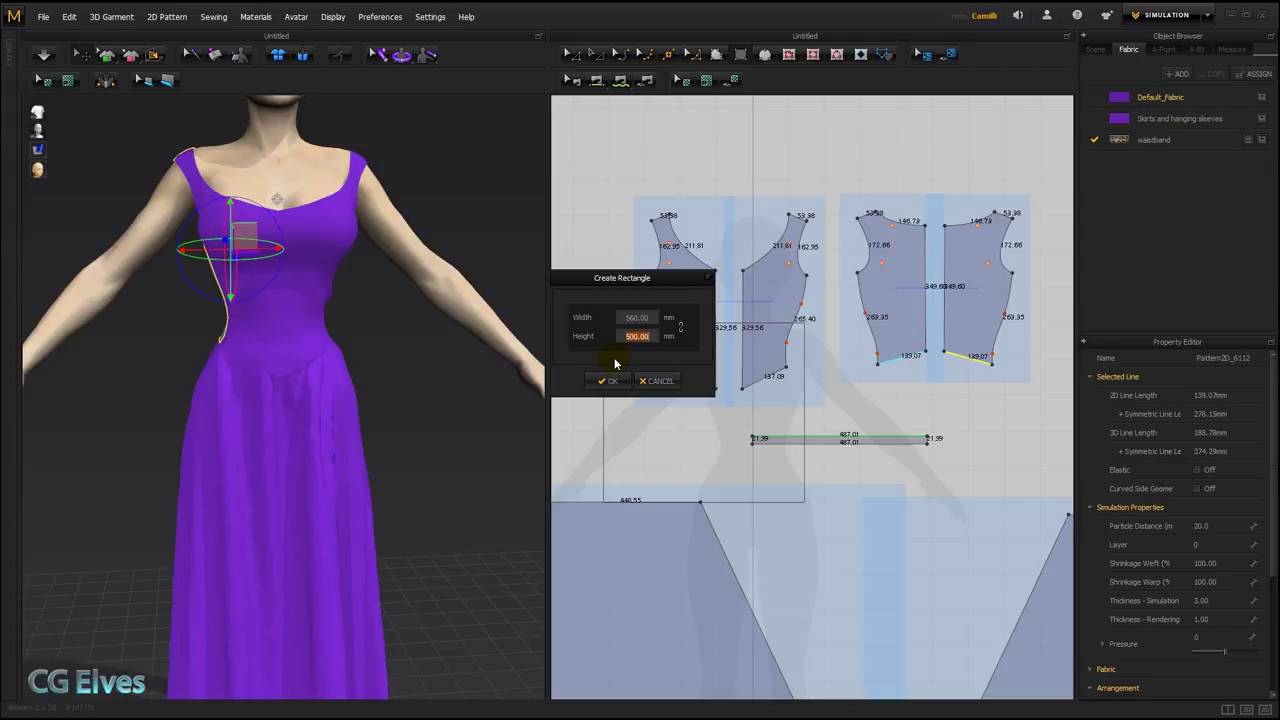
pyautogui.write('40')
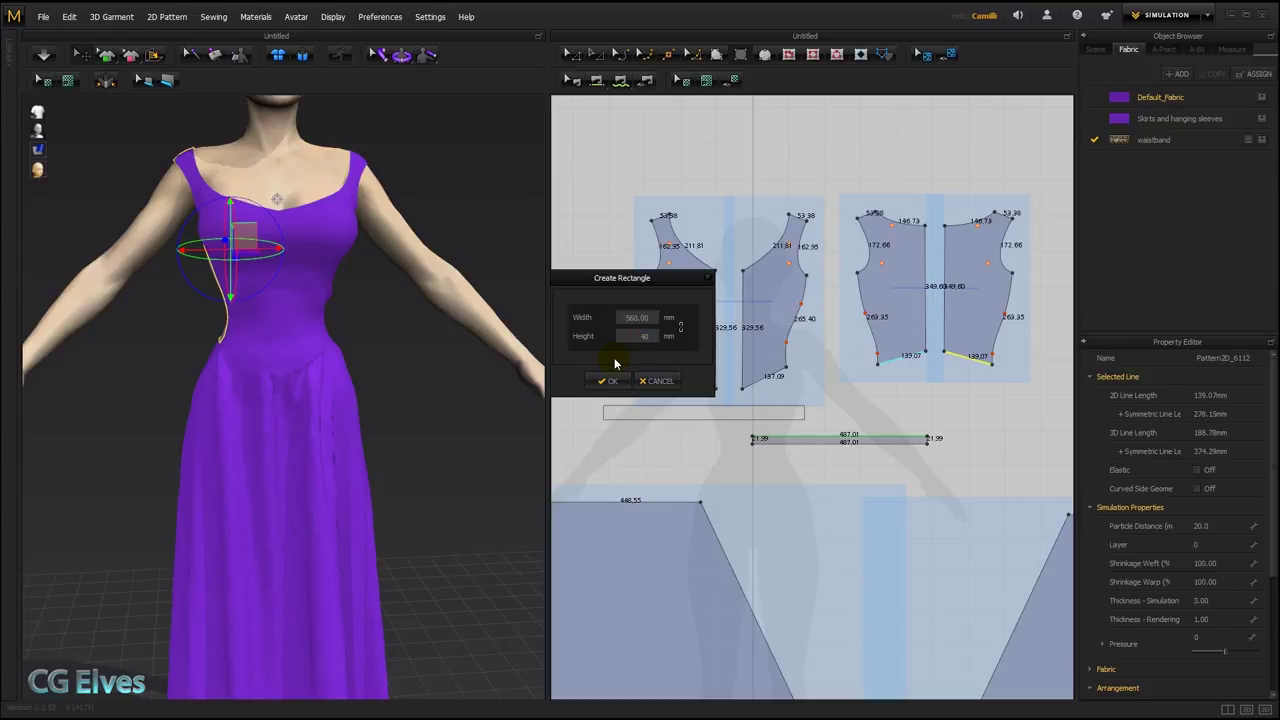
pyautogui.click(609, 380)
pyautogui.scroll(-3, 769, 344)
pyautogui.scroll(2, 771, 346)
# Show fabric textures on the 2D patterns and enlarge and shift the waistband's Greek key texture so one row fills the strip.
pyautogui.press('a')
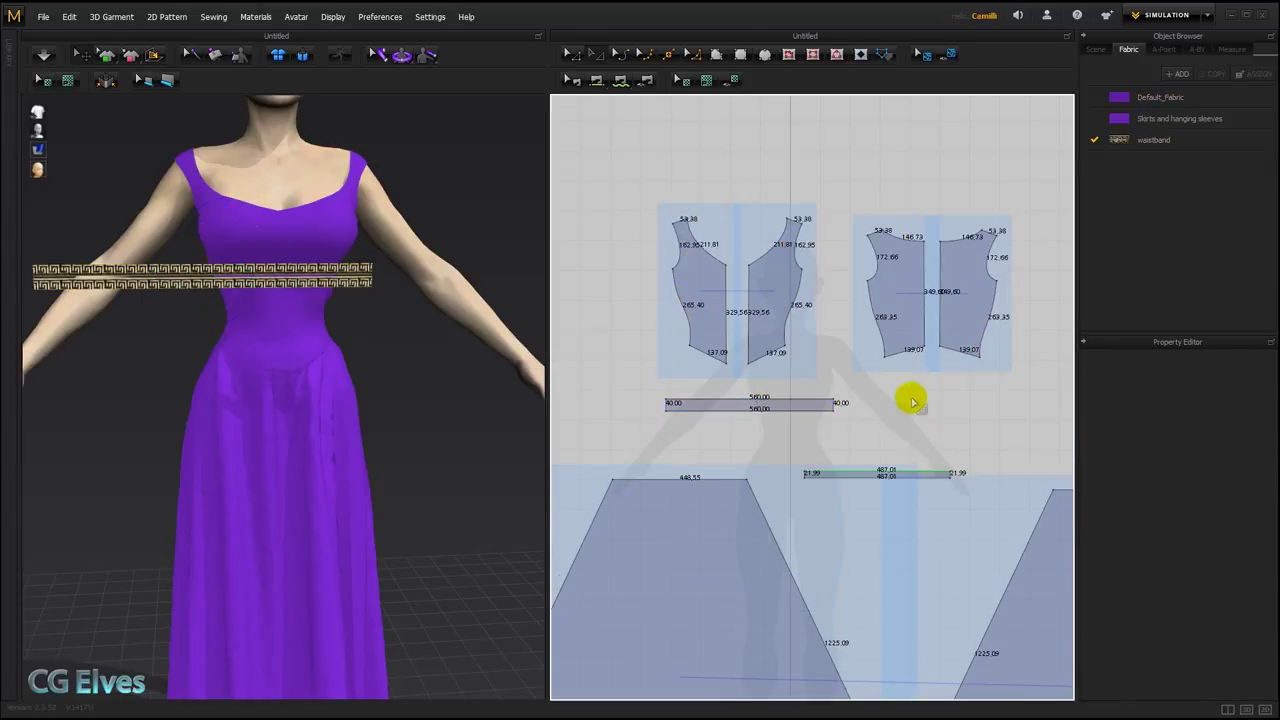
pyautogui.click(735, 81)
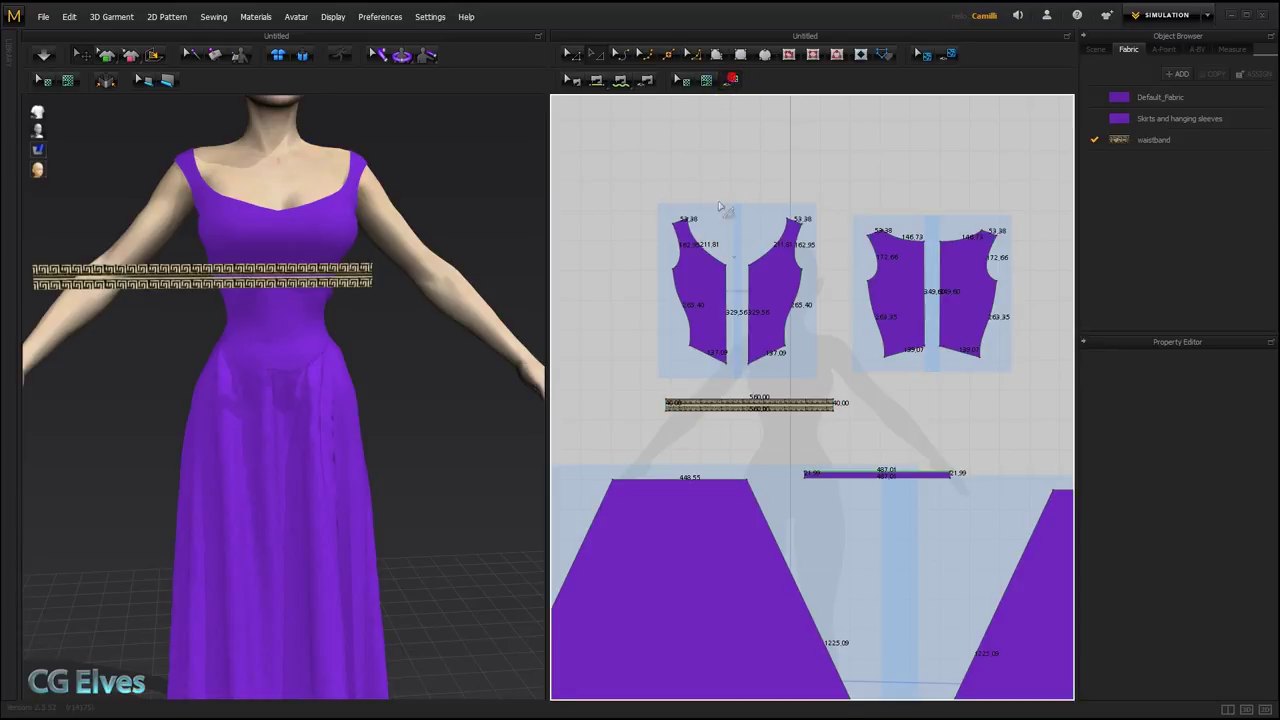
pyautogui.click(718, 401)
pyautogui.click(679, 122)
pyautogui.scroll(5, 731, 363)
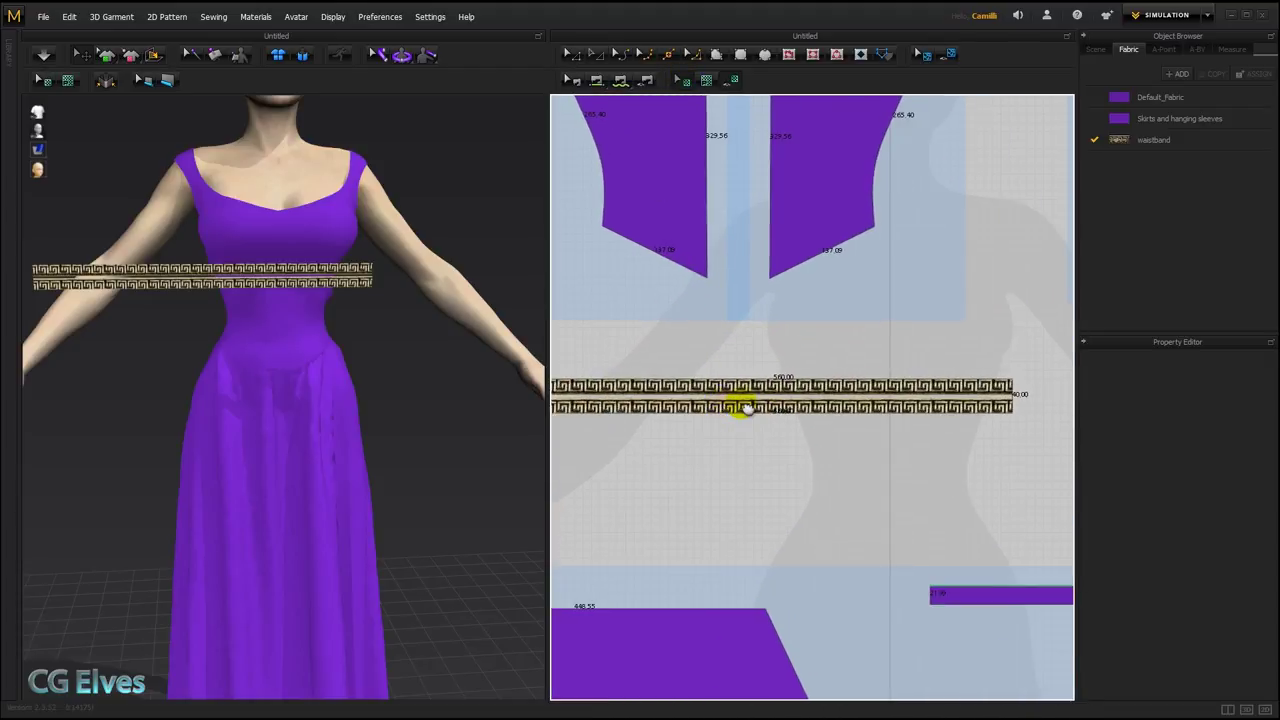
pyautogui.click(733, 398)
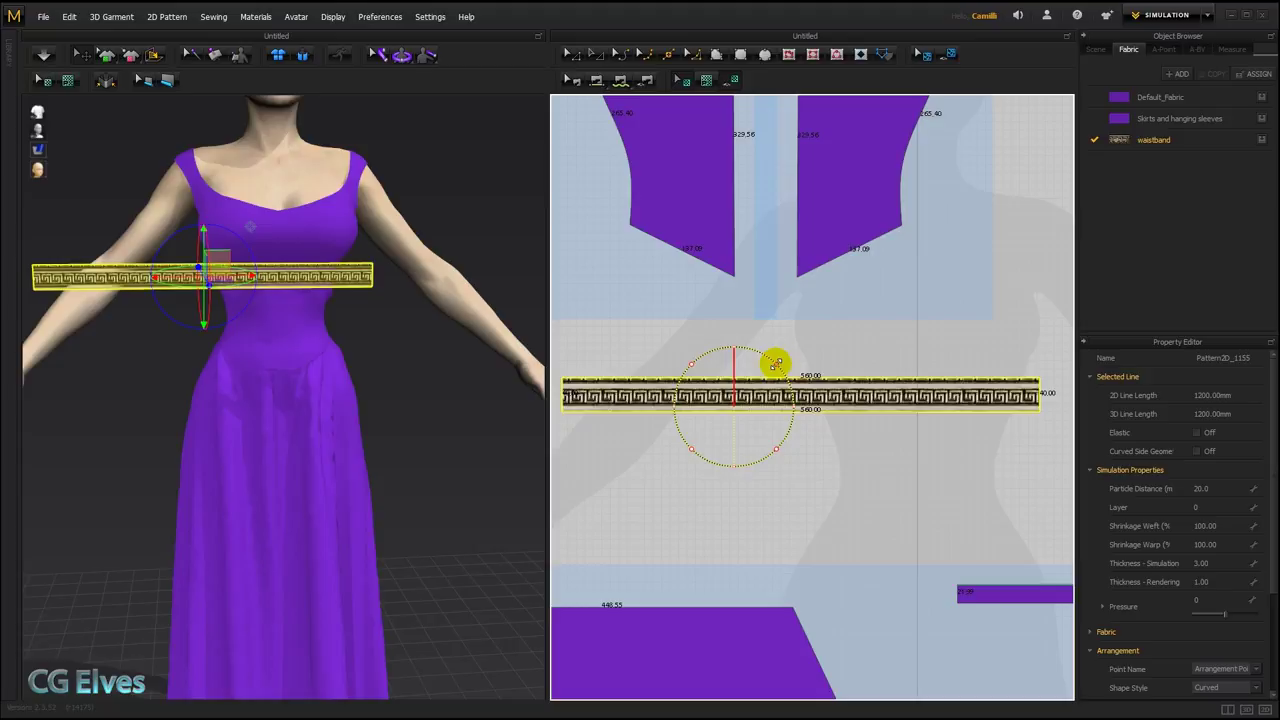
pyautogui.moveTo(777, 363); pyautogui.dragTo(799, 351)
pyautogui.moveTo(741, 402); pyautogui.dragTo(730, 394)
pyautogui.click(623, 334)
pyautogui.scroll(-4, 677, 437)
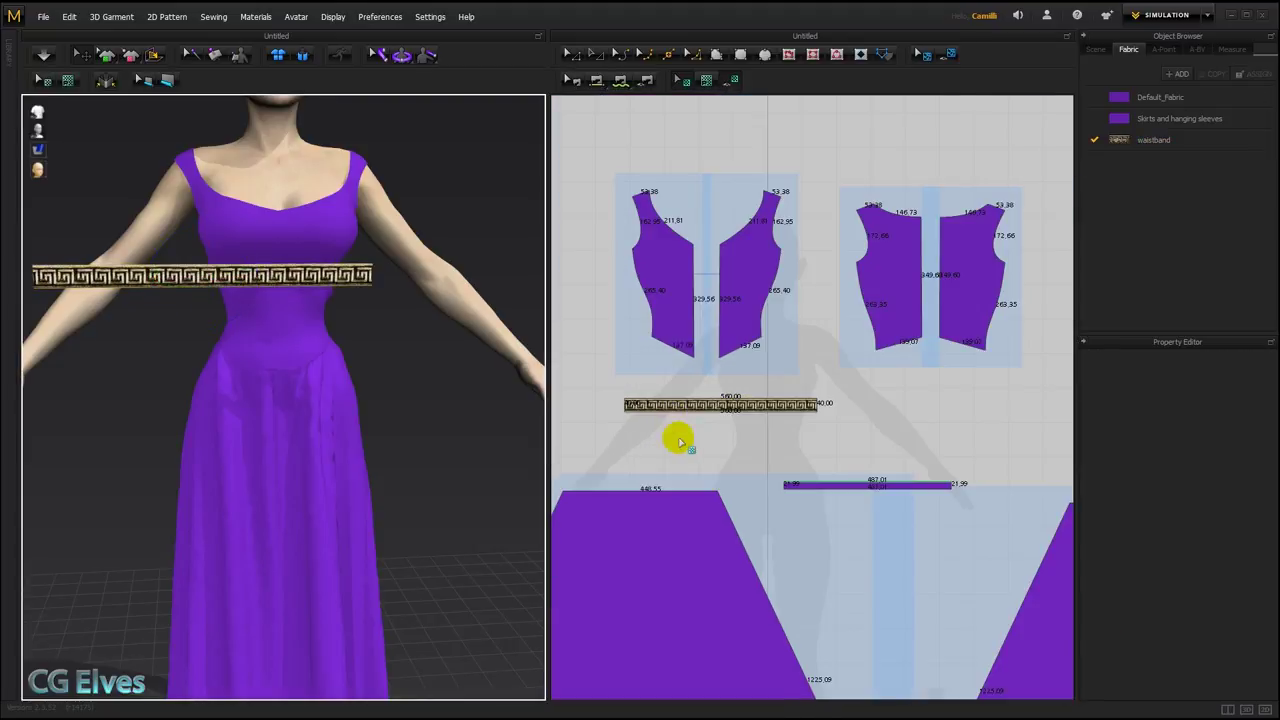
# Display the avatar's arrangement points and wrap the new waistband strip around the body from the back waist point.
pyautogui.moveTo(470, 425); pyautogui.dragTo(452, 427, button='right')
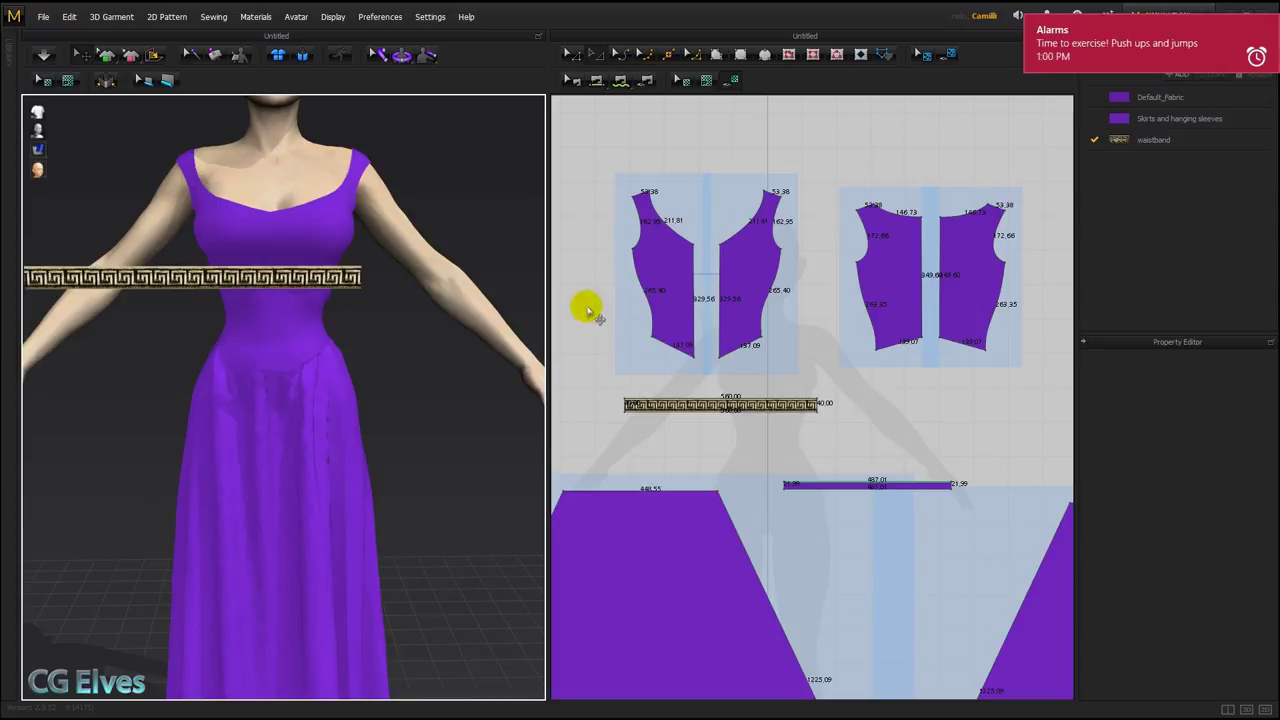
pyautogui.click(1269, 23)
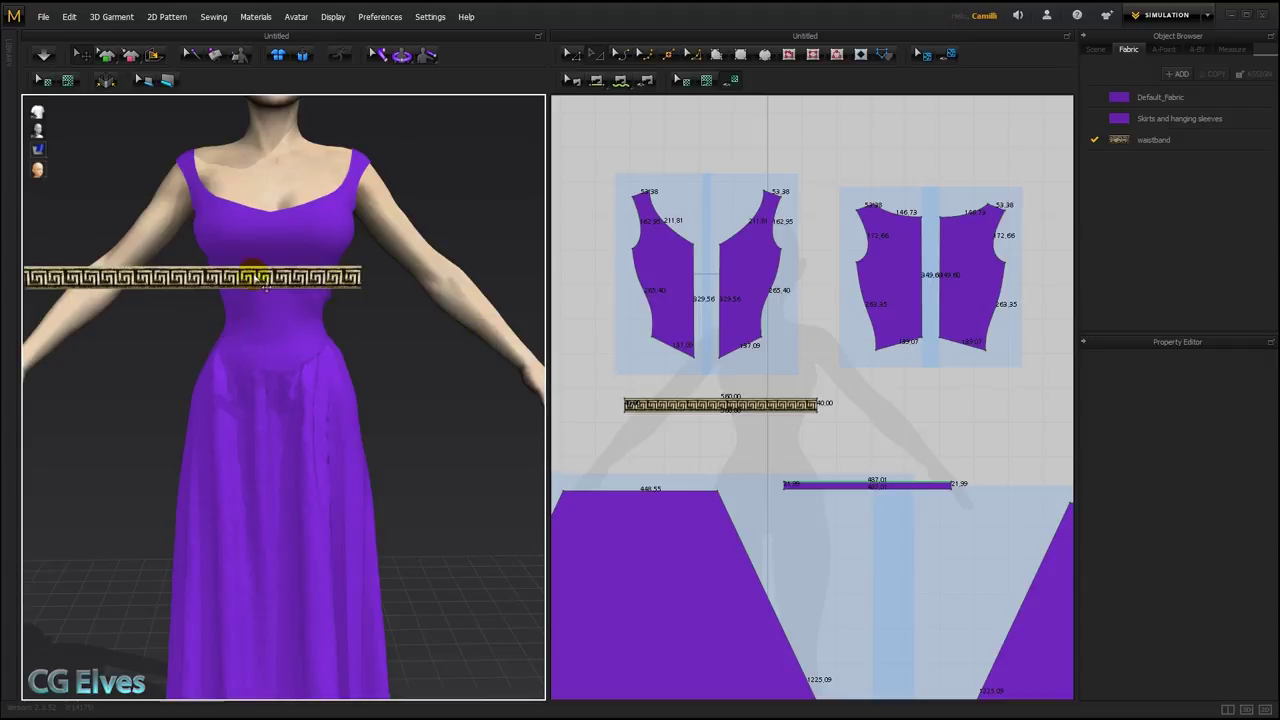
pyautogui.moveTo(221, 301); pyautogui.dragTo(254, 312, button='right')
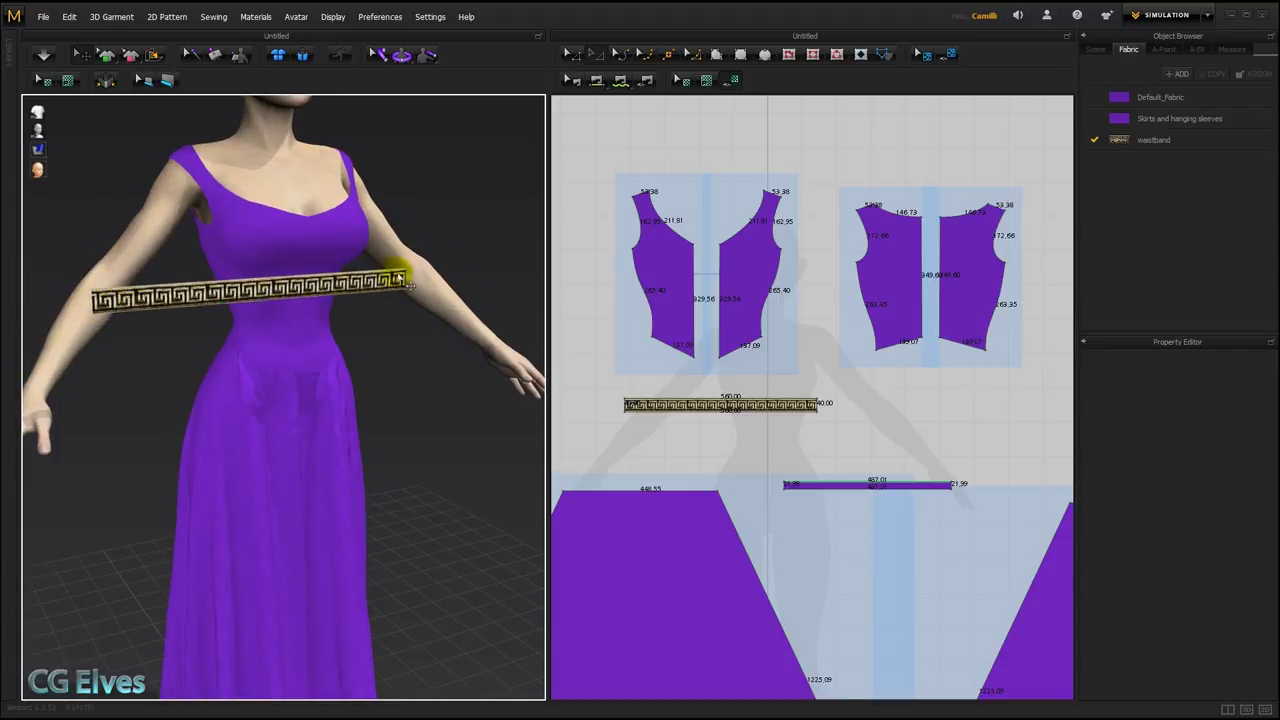
pyautogui.moveTo(313, 370); pyautogui.dragTo(347, 441)
pyautogui.moveTo(304, 388); pyautogui.dragTo(230, 381)
pyautogui.hotkey('shift', 'f')
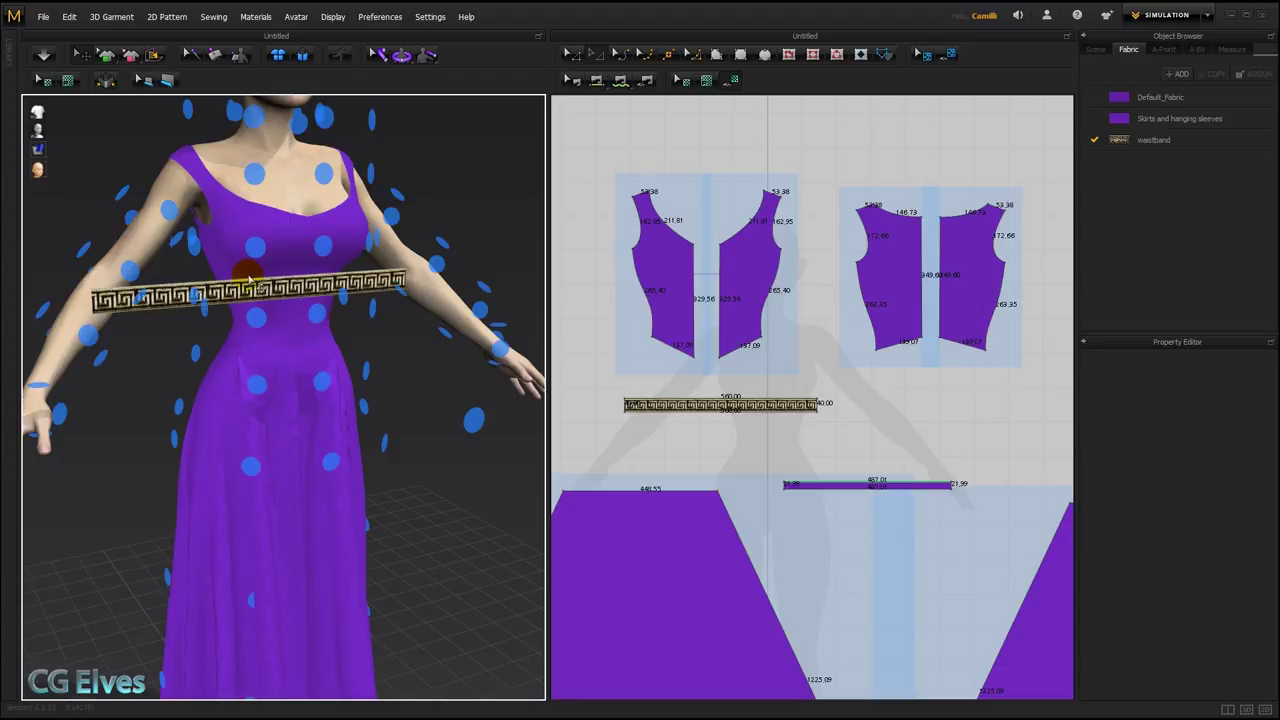
pyautogui.click(257, 292)
pyautogui.moveTo(168, 402); pyautogui.dragTo(420, 400, button='right')
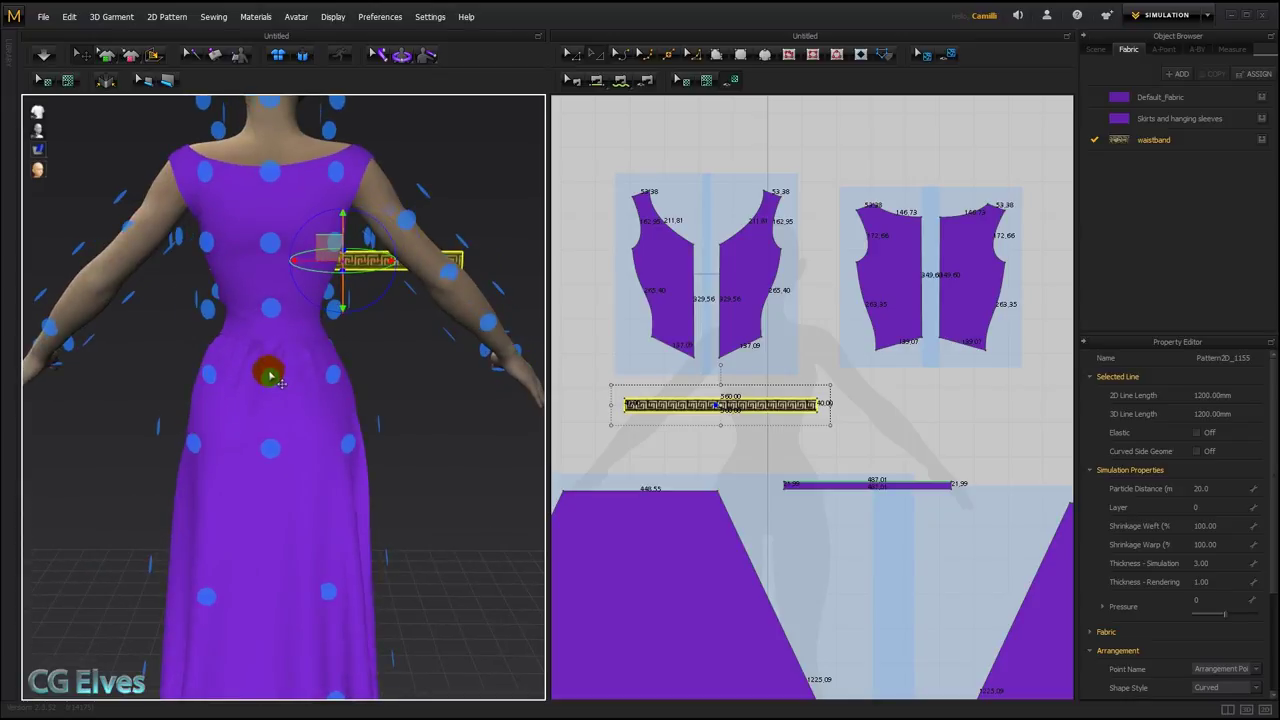
pyautogui.click(266, 306)
pyautogui.moveTo(221, 335); pyautogui.dragTo(250, 350, button='right')
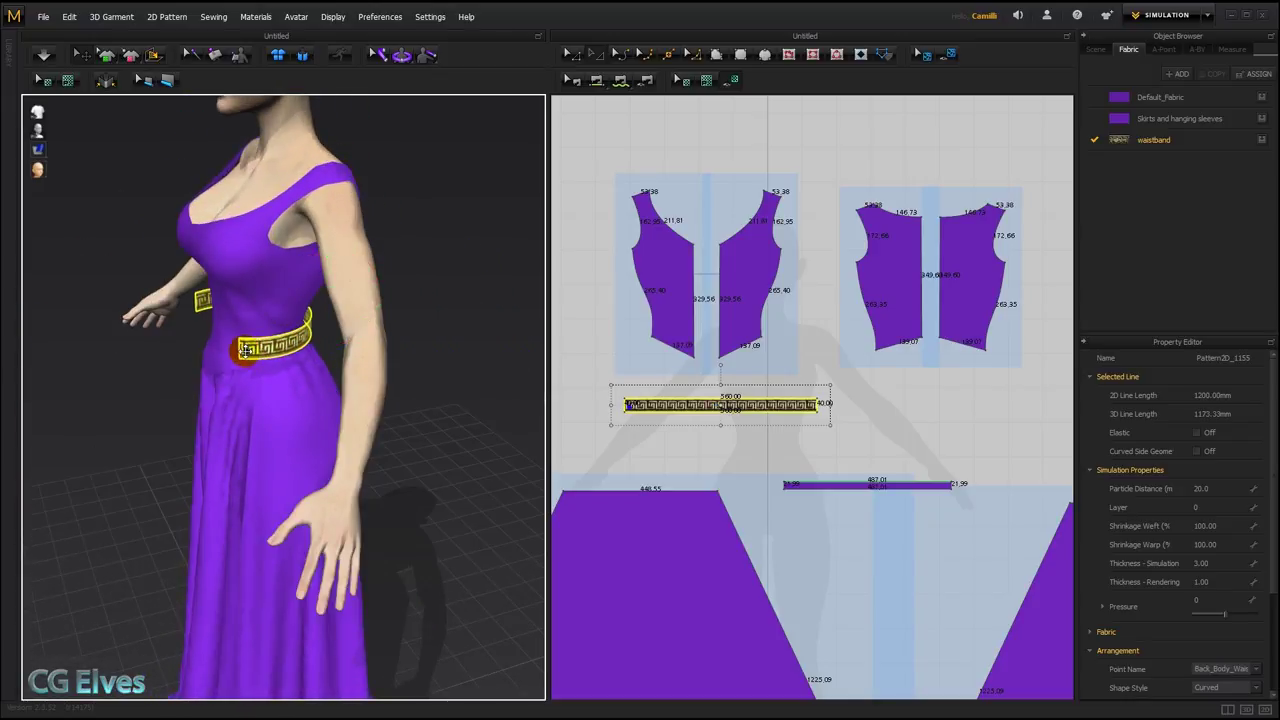
pyautogui.moveTo(245, 350); pyautogui.dragTo(243, 353)
pyautogui.moveTo(243, 353); pyautogui.dragTo(389, 354, button='right')
pyautogui.click(608, 428)
# Move the waistband pattern's lower-left corner point 15 mm horizontally outward.
pyautogui.scroll(5, 615, 424)
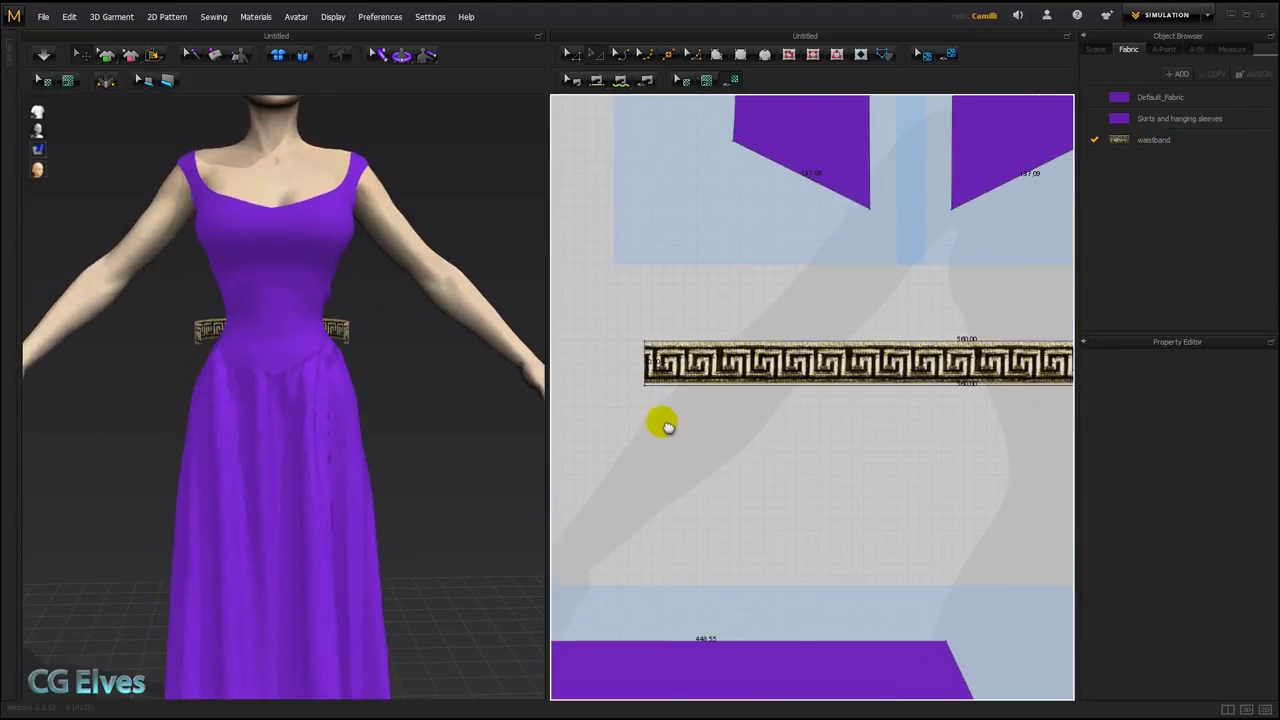
pyautogui.scroll(2, 661, 425)
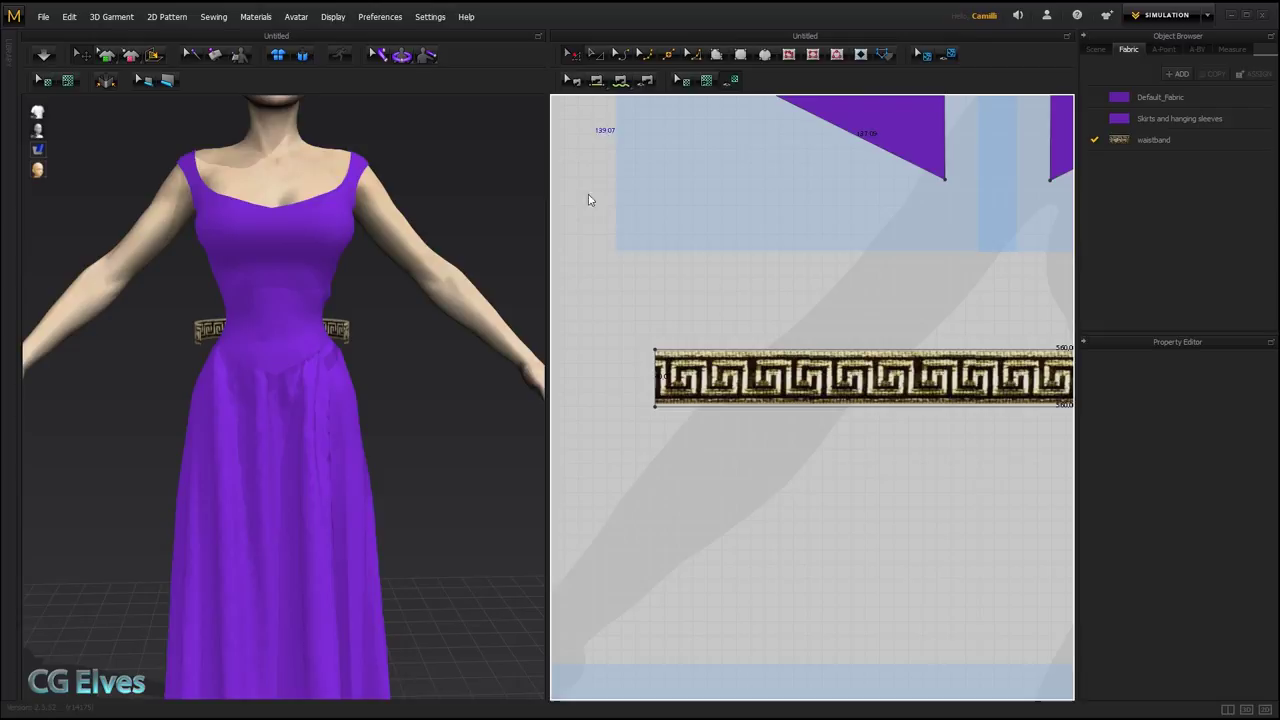
pyautogui.click(657, 410)
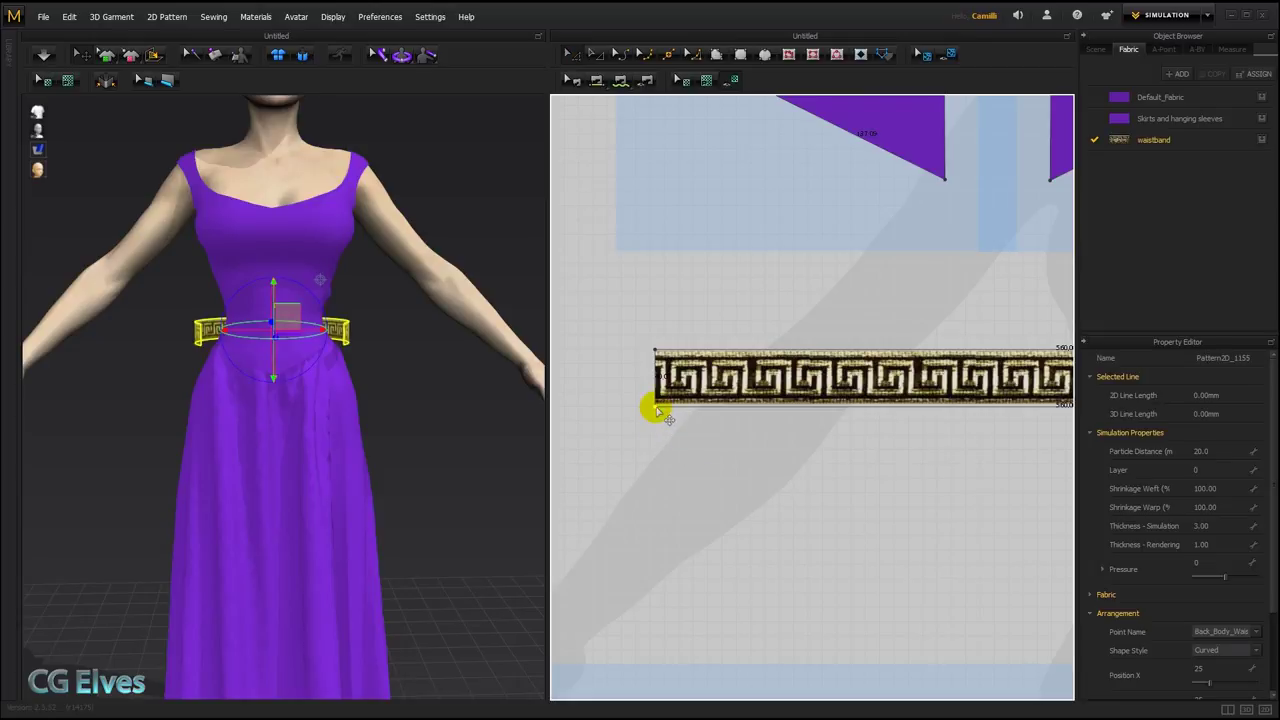
pyautogui.moveTo(657, 410); pyautogui.dragTo(640, 410)
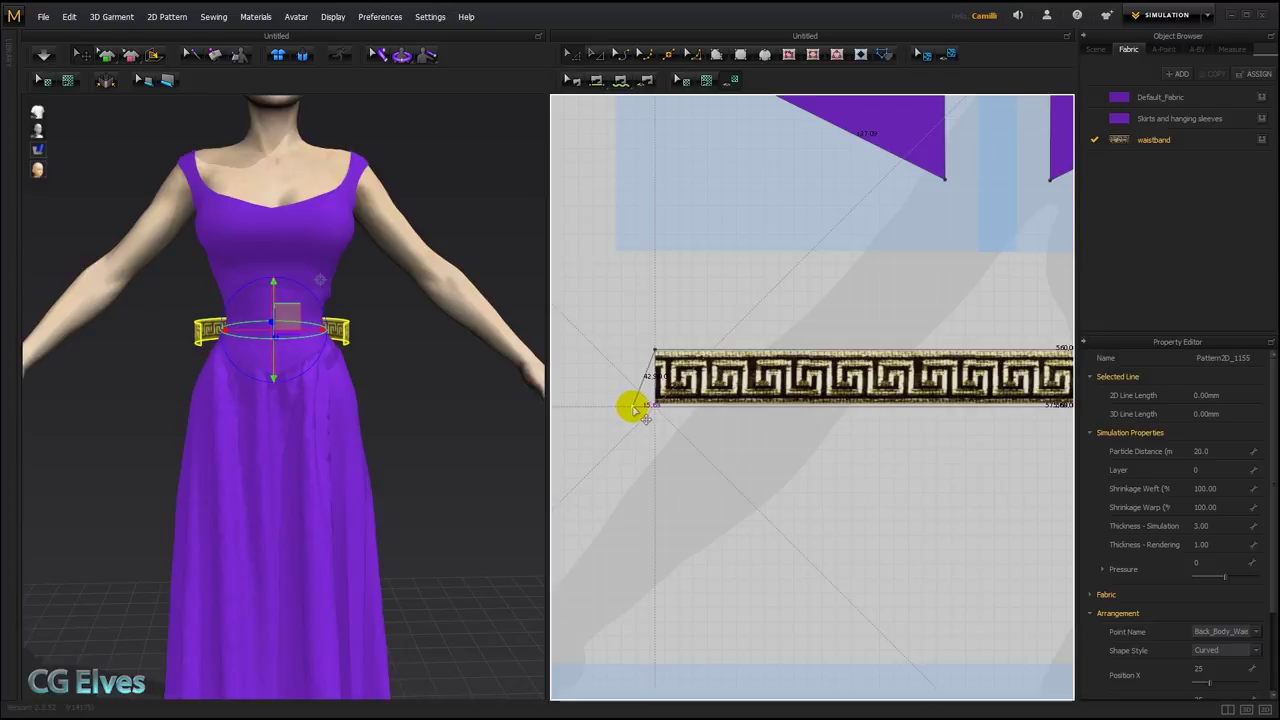
pyautogui.rightClick(633, 409)
pyautogui.write('1')
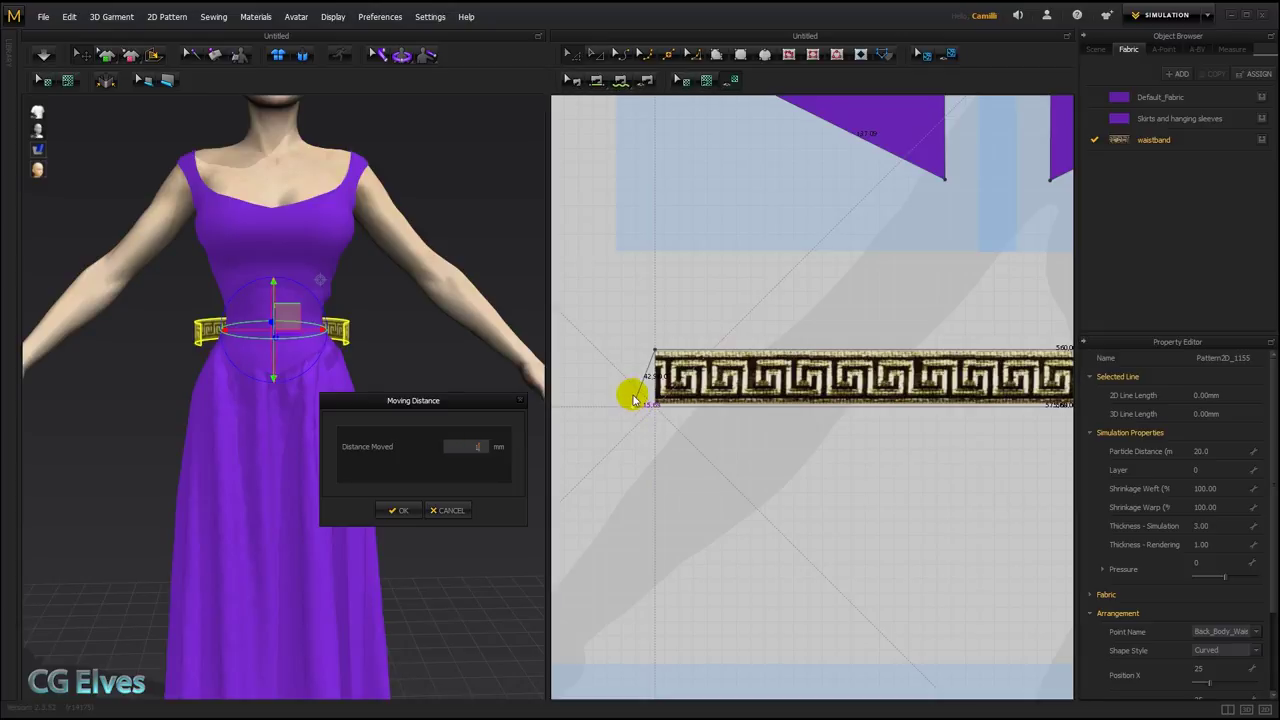
pyautogui.write('5')
pyautogui.press('Return')
# Move the waistband pattern's lower-right corner point horizontally outward by the same 15 mm.
pyautogui.scroll(-1, 849, 472)
pyautogui.moveTo(849, 472); pyautogui.dragTo(615, 437, button='middle')
pyautogui.moveTo(1020, 420); pyautogui.dragTo(759, 421, button='middle')
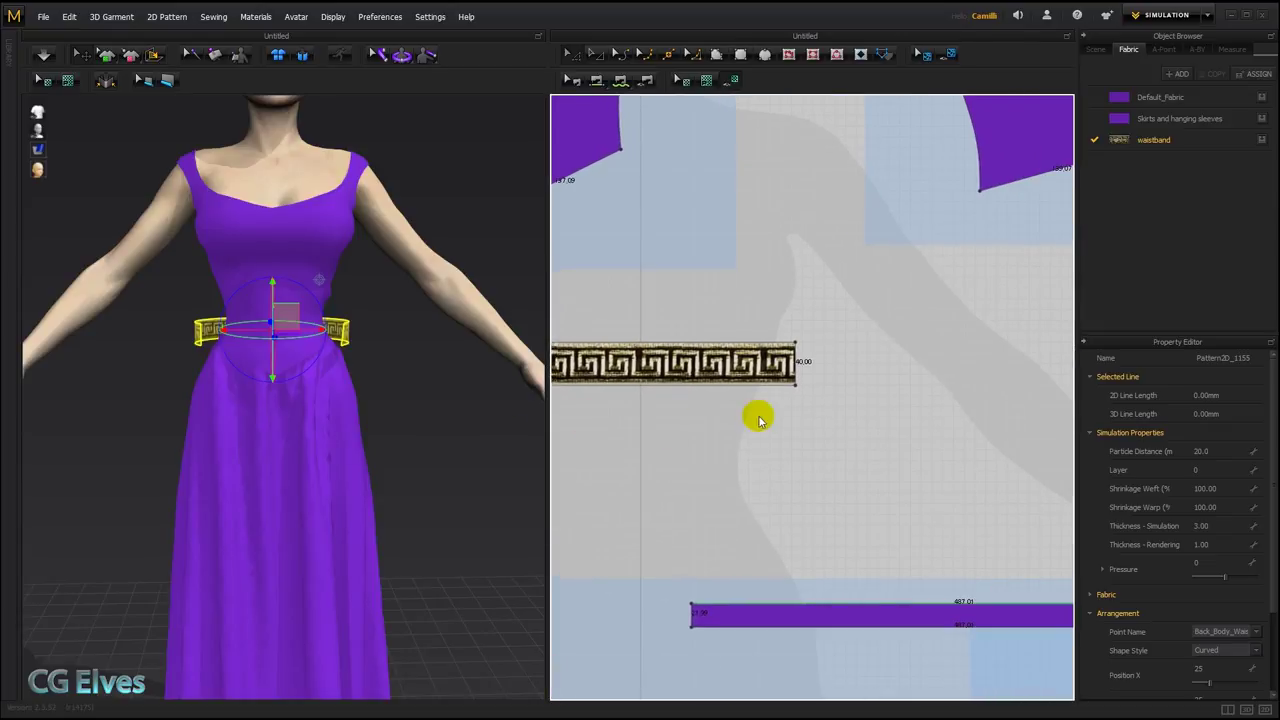
pyautogui.moveTo(796, 386); pyautogui.dragTo(810, 390)
pyautogui.rightClick(810, 390)
pyautogui.press('Return')
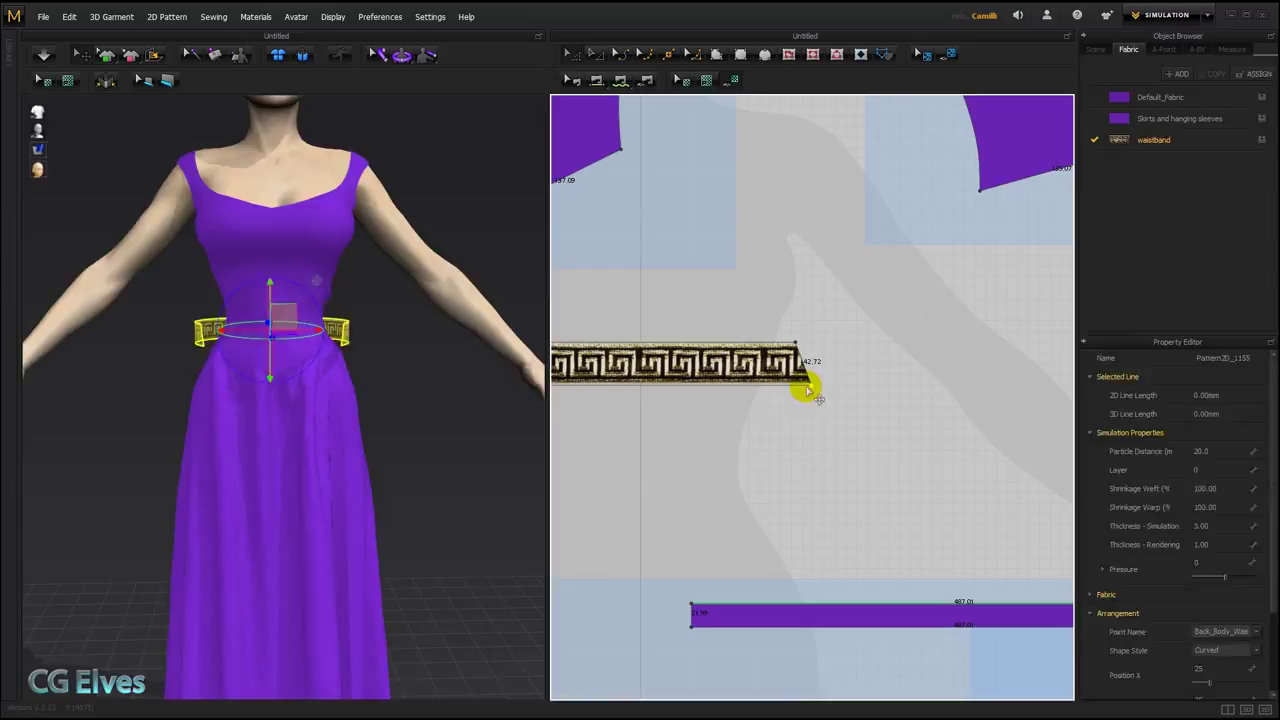
pyautogui.scroll(-3, 812, 382)
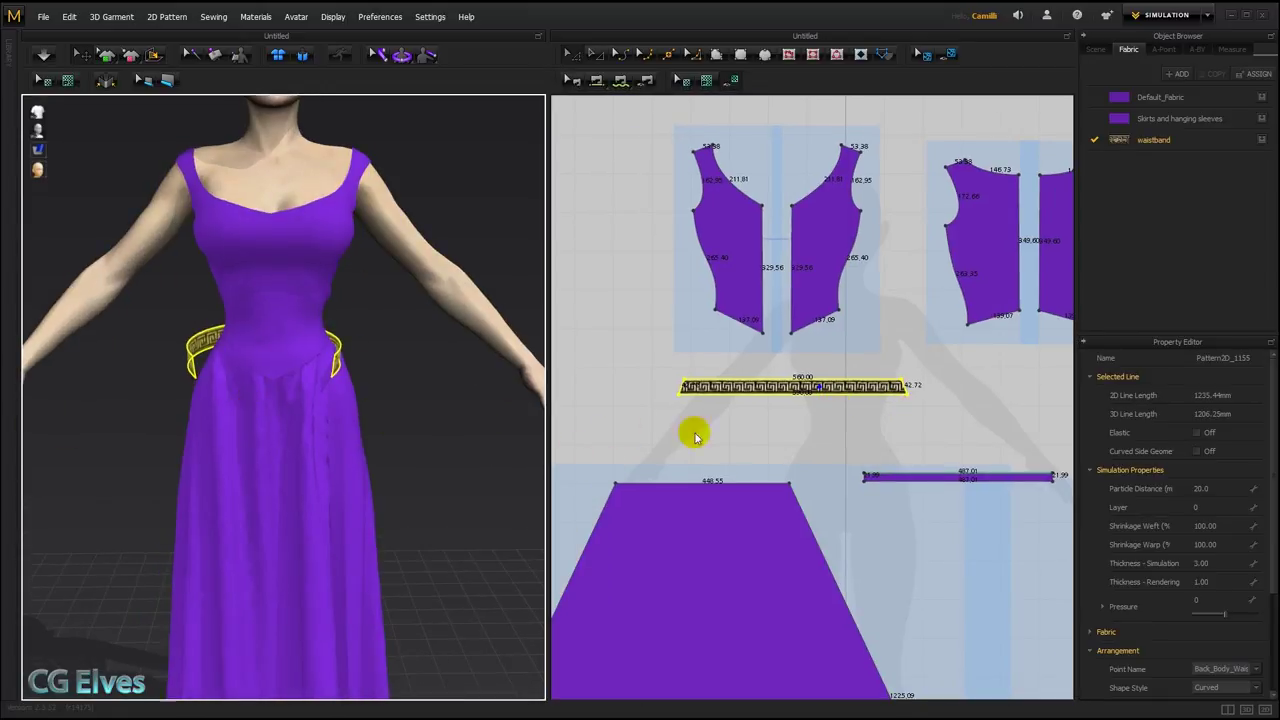
pyautogui.scroll(-2, 700, 440)
# Check in 3D how the waistband ends line up with the bodice panels, and hide the fabric textures on the 2D patterns.
pyautogui.moveTo(260, 365); pyautogui.dragTo(300, 368, button='right')
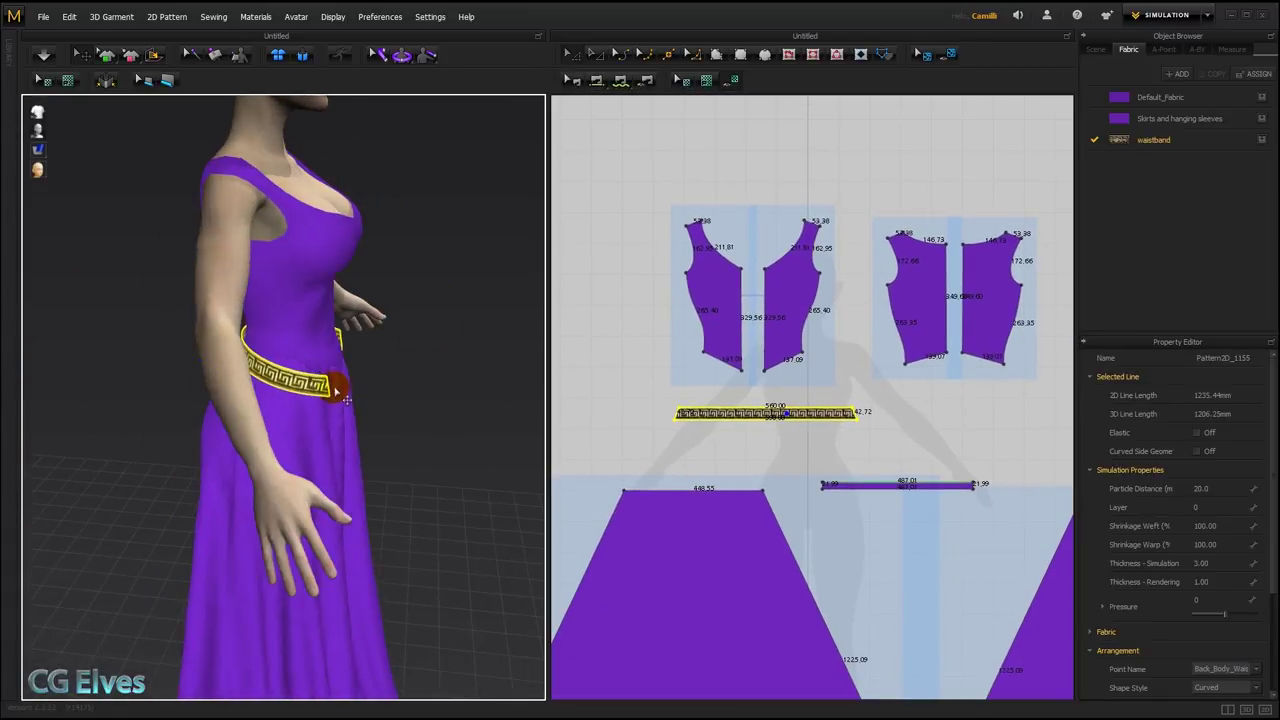
pyautogui.click(287, 350)
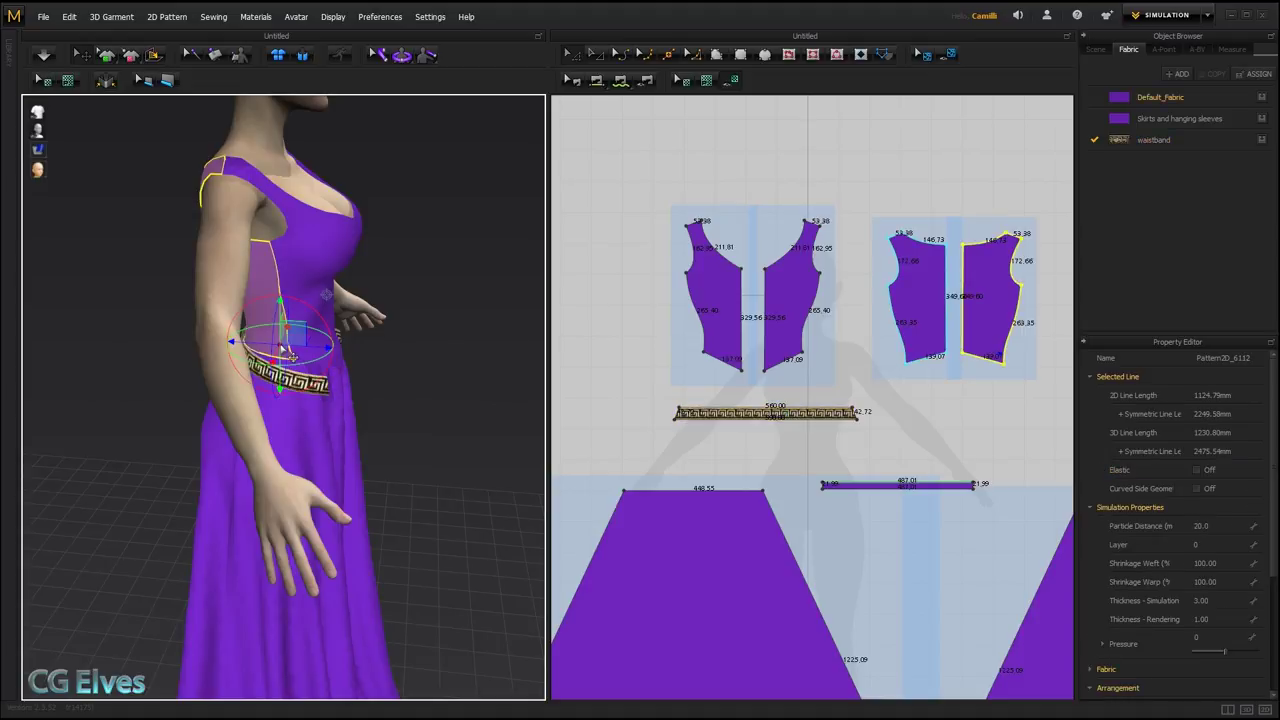
pyautogui.moveTo(386, 382); pyautogui.dragTo(286, 366, button='right')
pyautogui.click(297, 378)
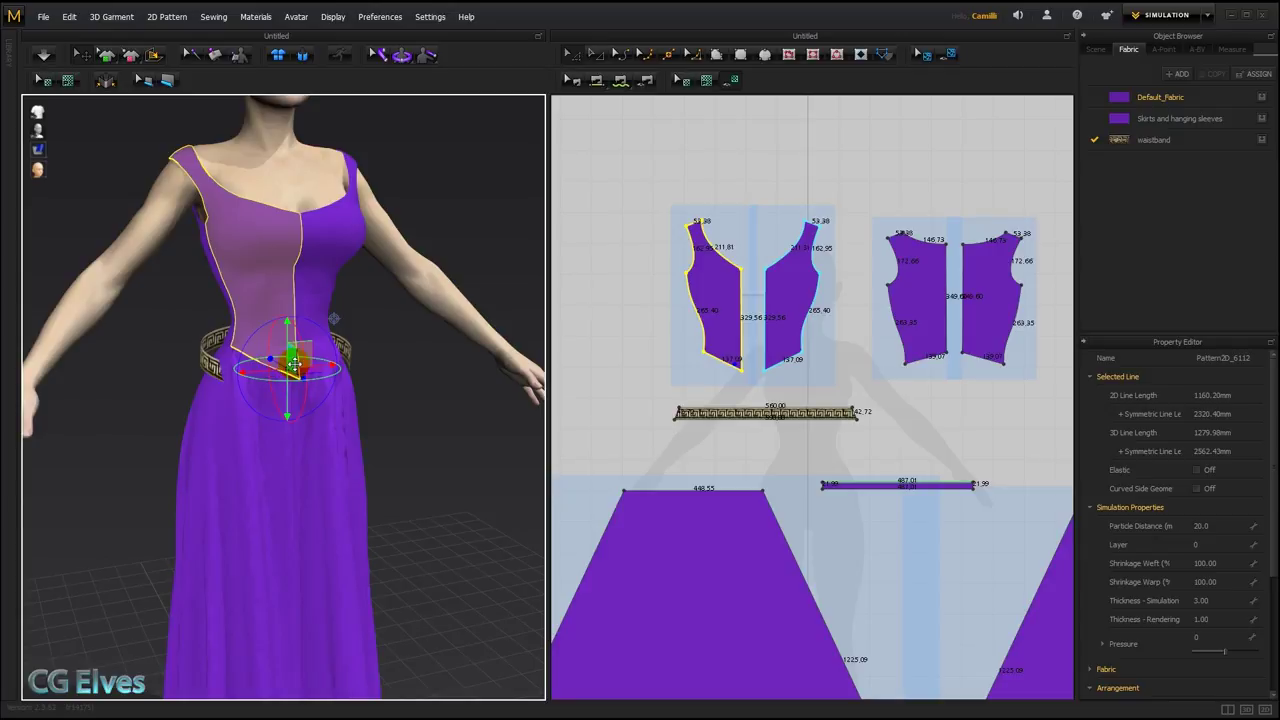
pyautogui.click(733, 84)
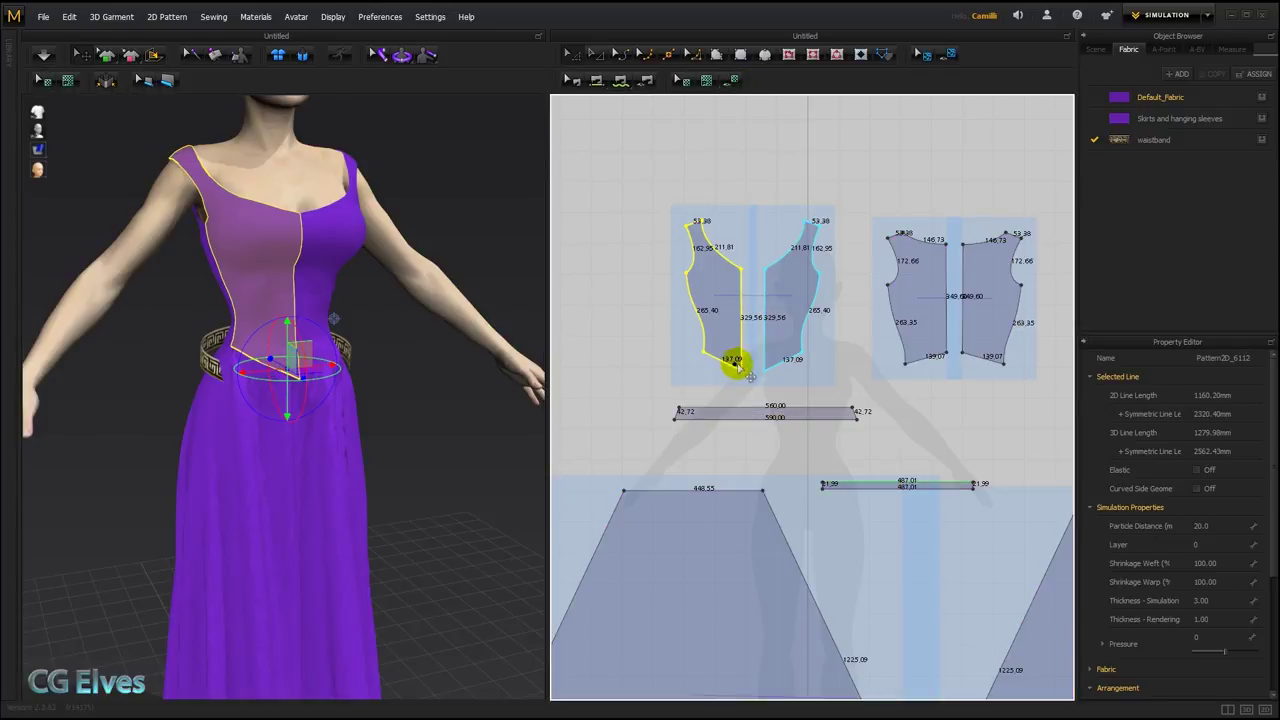
pyautogui.moveTo(189, 403); pyautogui.dragTo(240, 378, button='right')
pyautogui.click(242, 372)
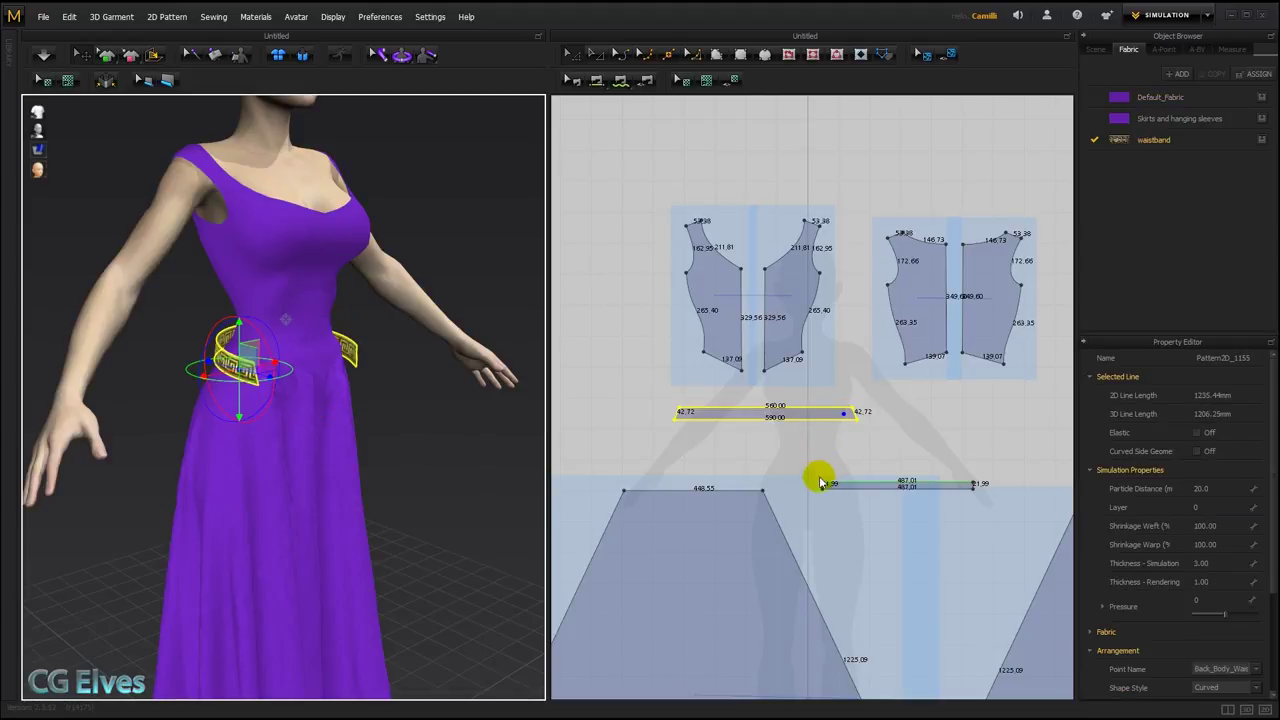
# Sew the waistband's upper edge, as one segment to many, to the bottom edges of all four front and back bodice pieces.
pyautogui.click(591, 81)
pyautogui.click(840, 410)
pyautogui.moveTo(837, 406); pyautogui.dragTo(733, 368)
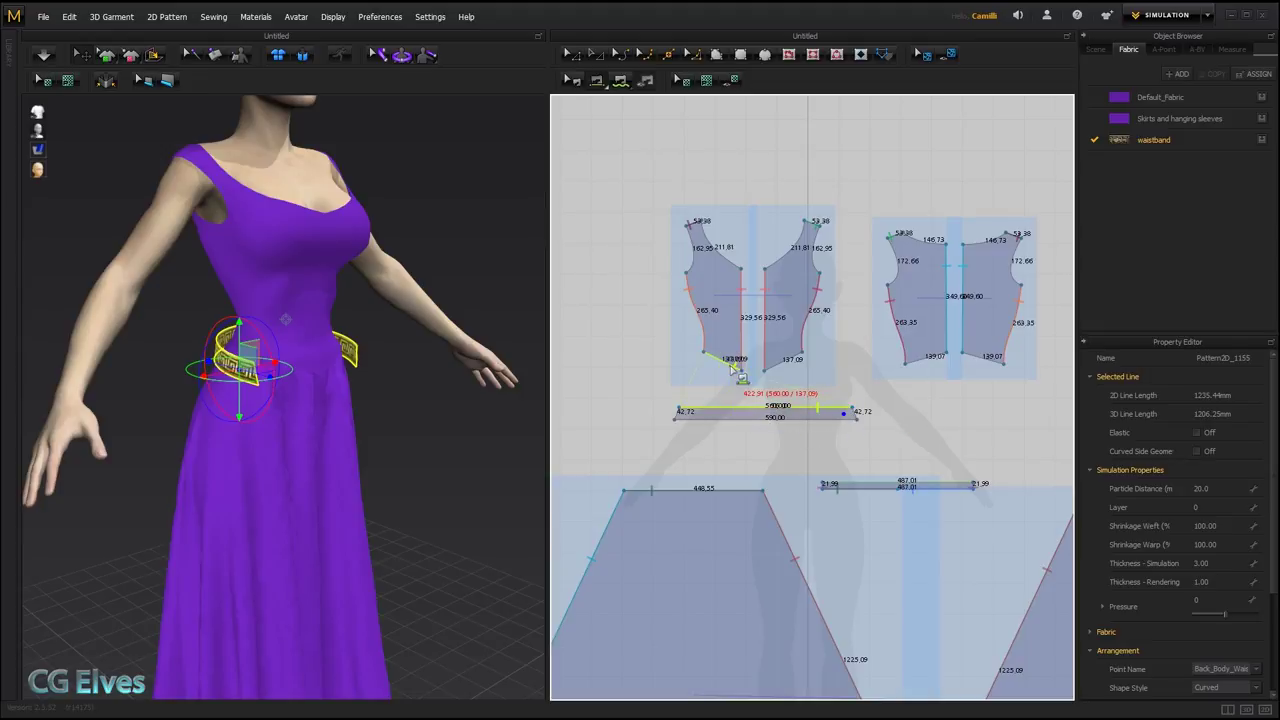
pyautogui.keyDown('shift'); pyautogui.click(735, 369); pyautogui.keyUp('shift')
pyautogui.keyDown('shift'); pyautogui.click(996, 363); pyautogui.keyUp('shift')
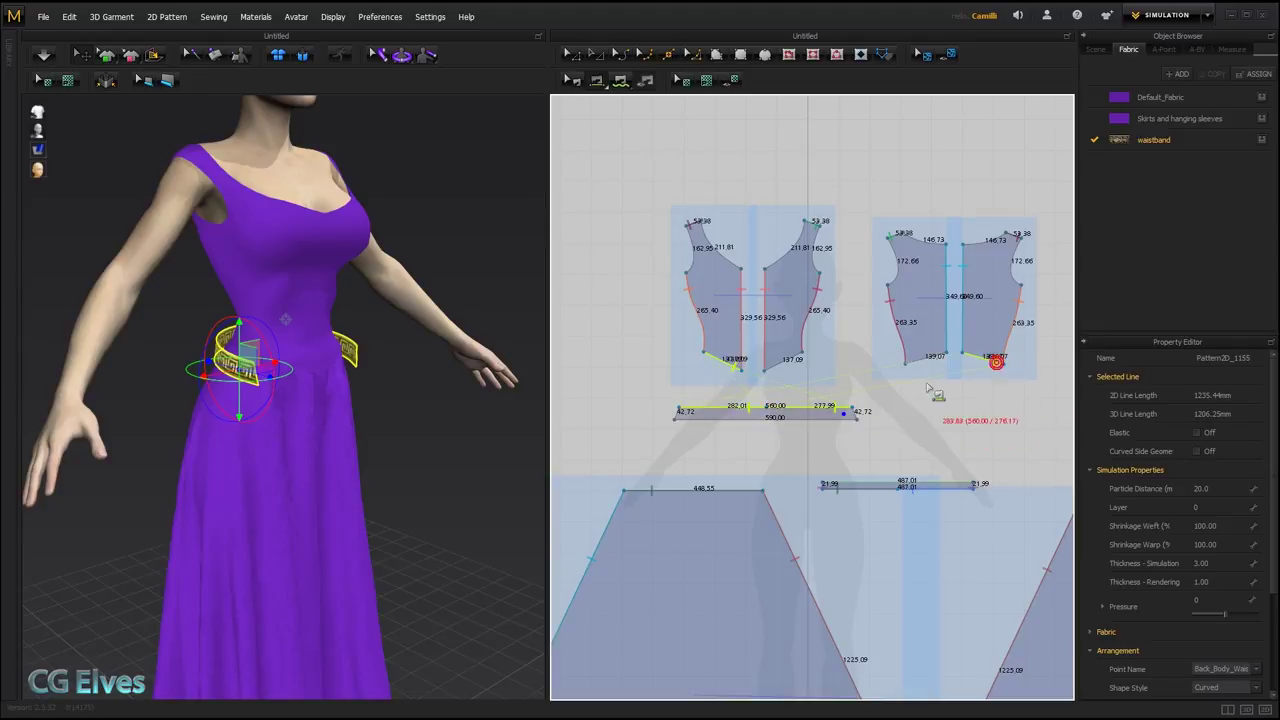
pyautogui.click(907, 362)
pyautogui.click(771, 366)
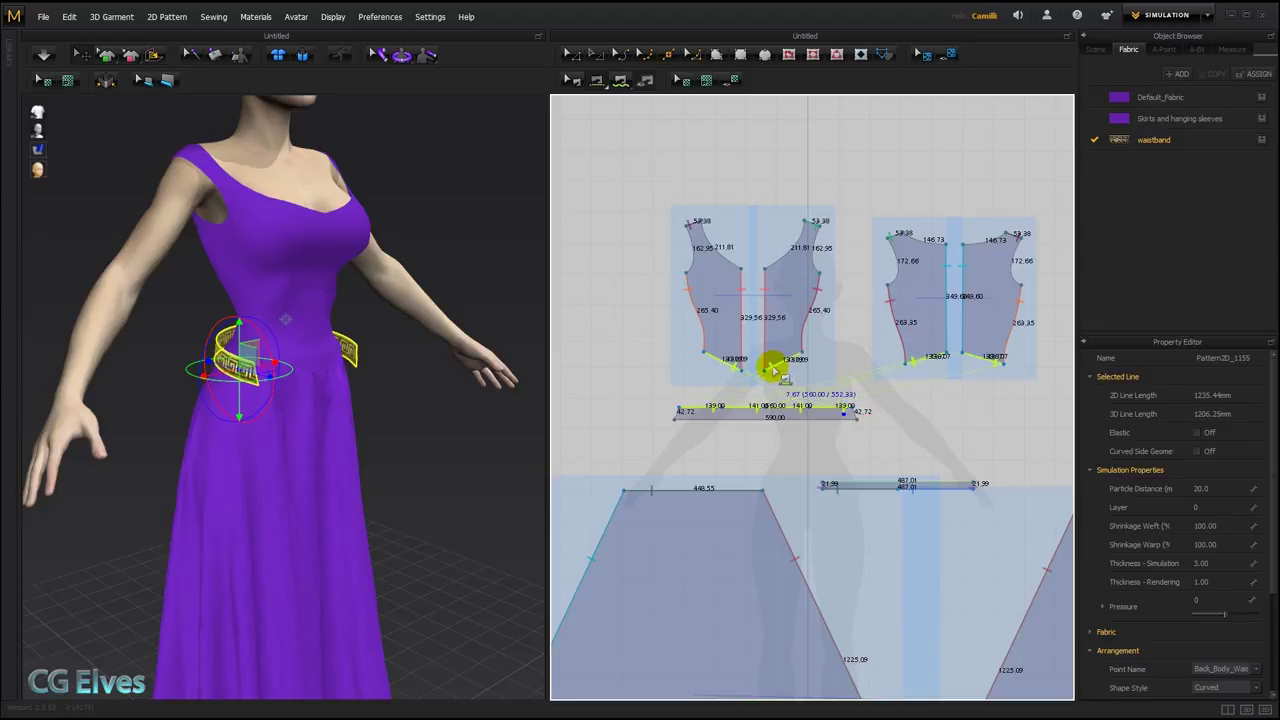
pyautogui.press('Return')
pyautogui.moveTo(245, 485); pyautogui.dragTo(157, 498, button='right')
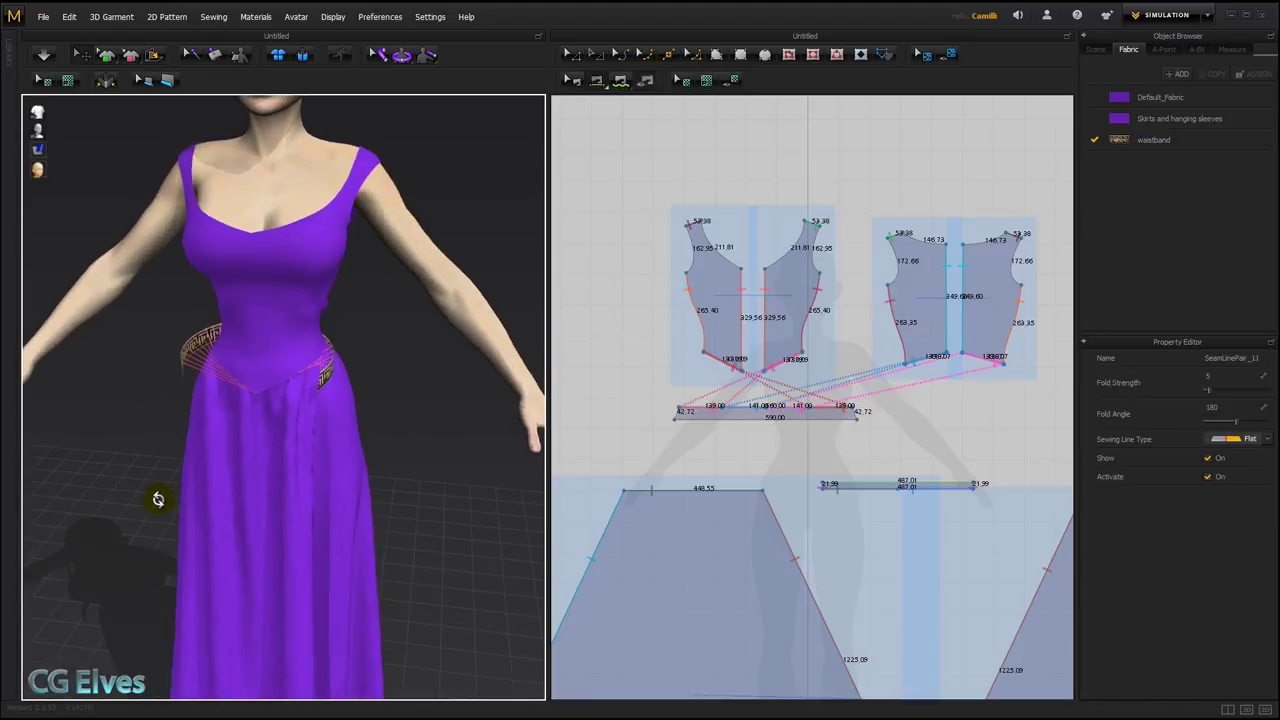
pyautogui.moveTo(314, 478); pyautogui.dragTo(258, 460, button='right')
pyautogui.click(258, 460)
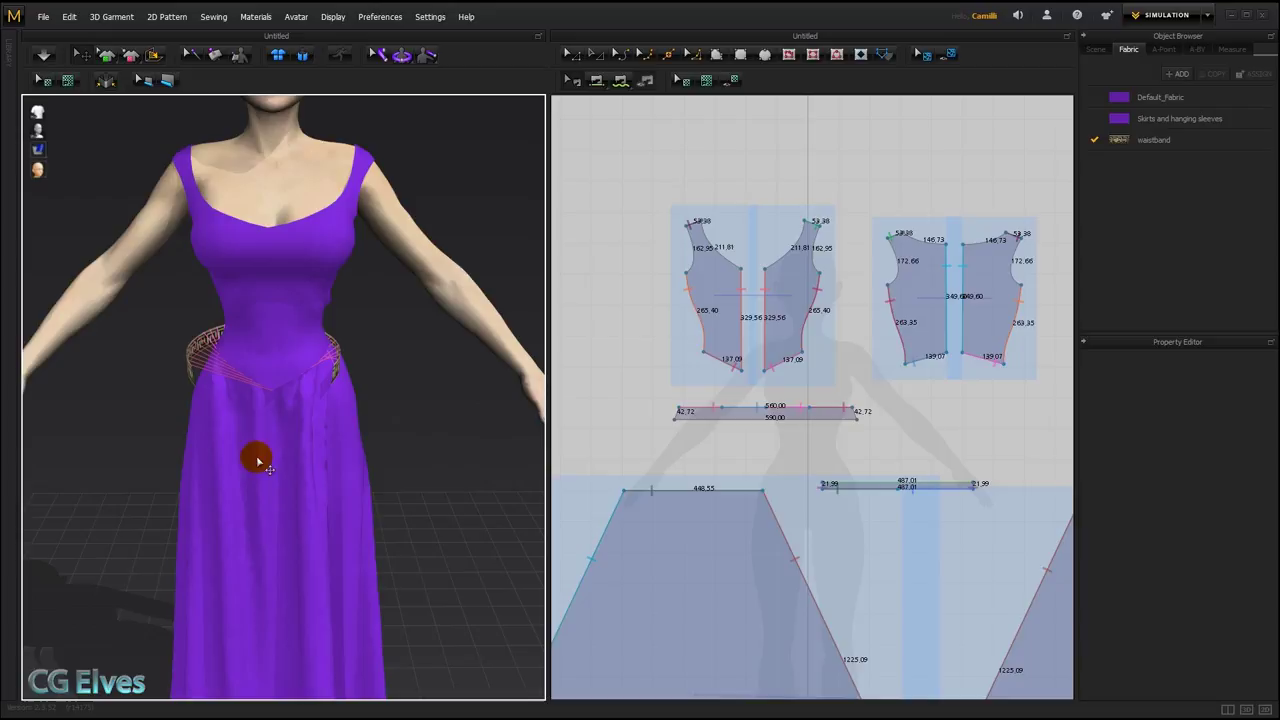
# Hide the avatar and check from above how the waistband's sewing lines cross to the bodice panels.
pyautogui.moveTo(331, 429); pyautogui.dragTo(146, 367, button='right')
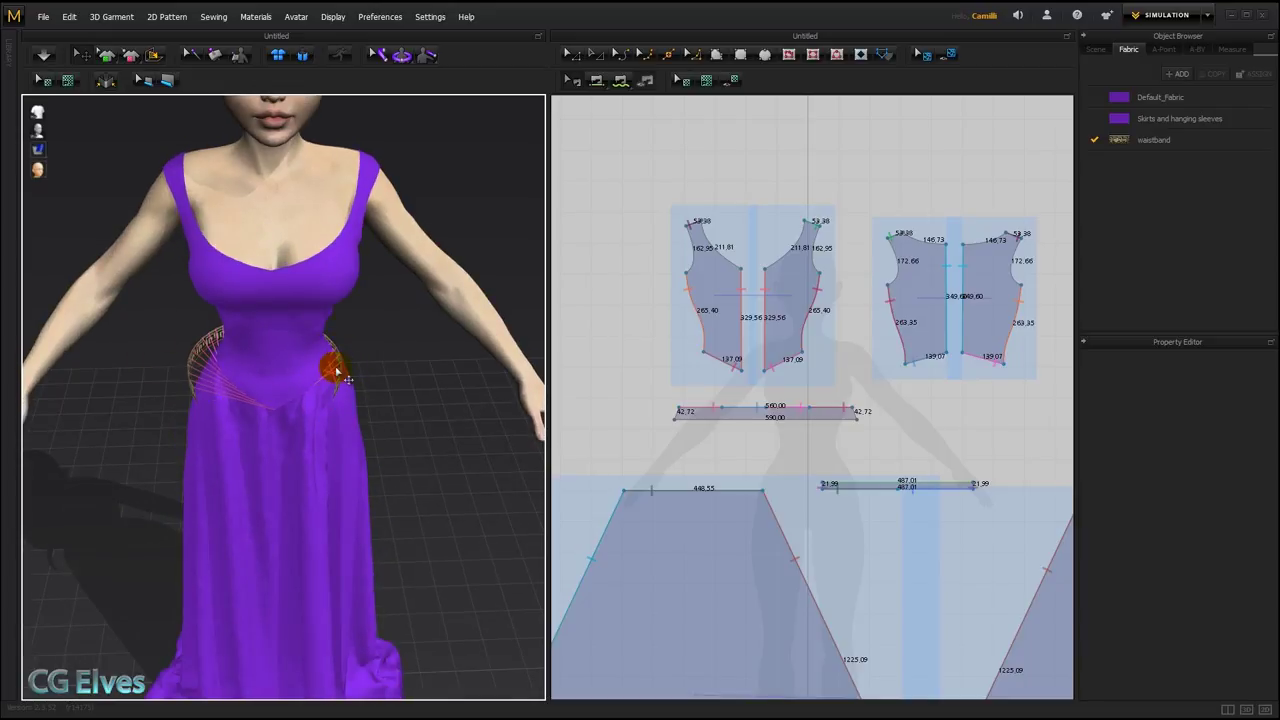
pyautogui.hotkey('shift', 'a')
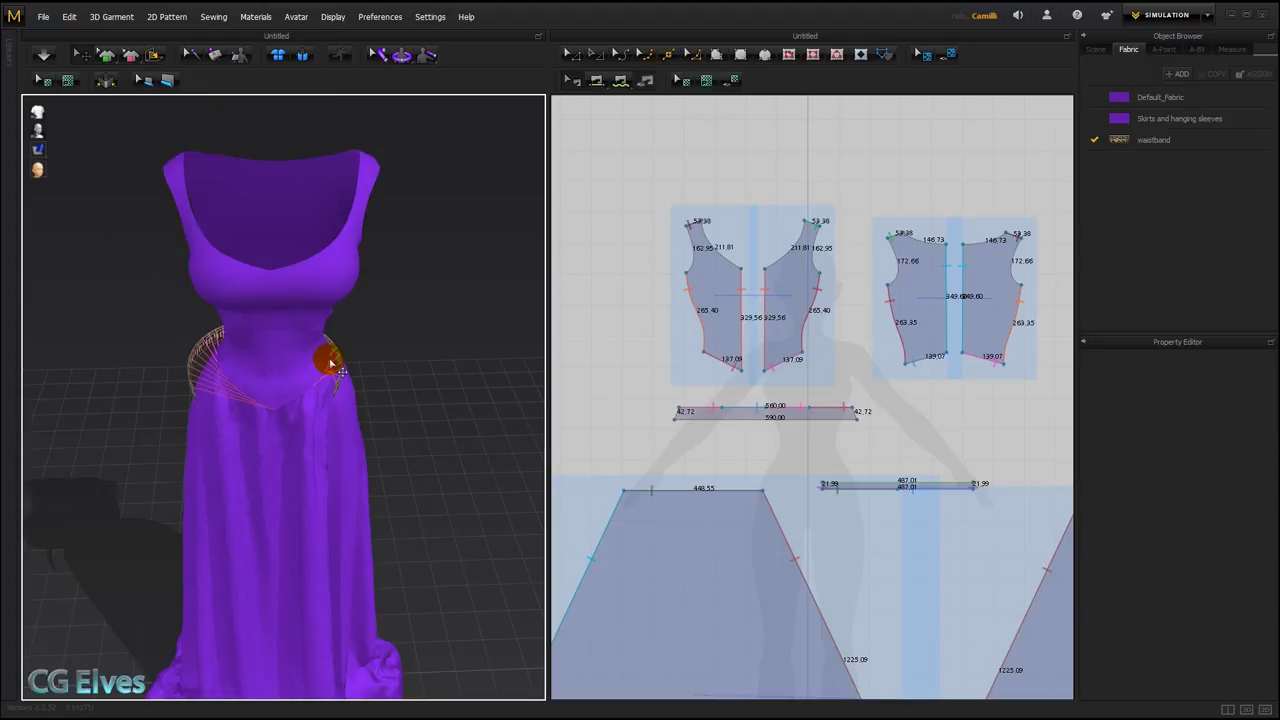
pyautogui.moveTo(334, 360); pyautogui.dragTo(331, 396, button='right')
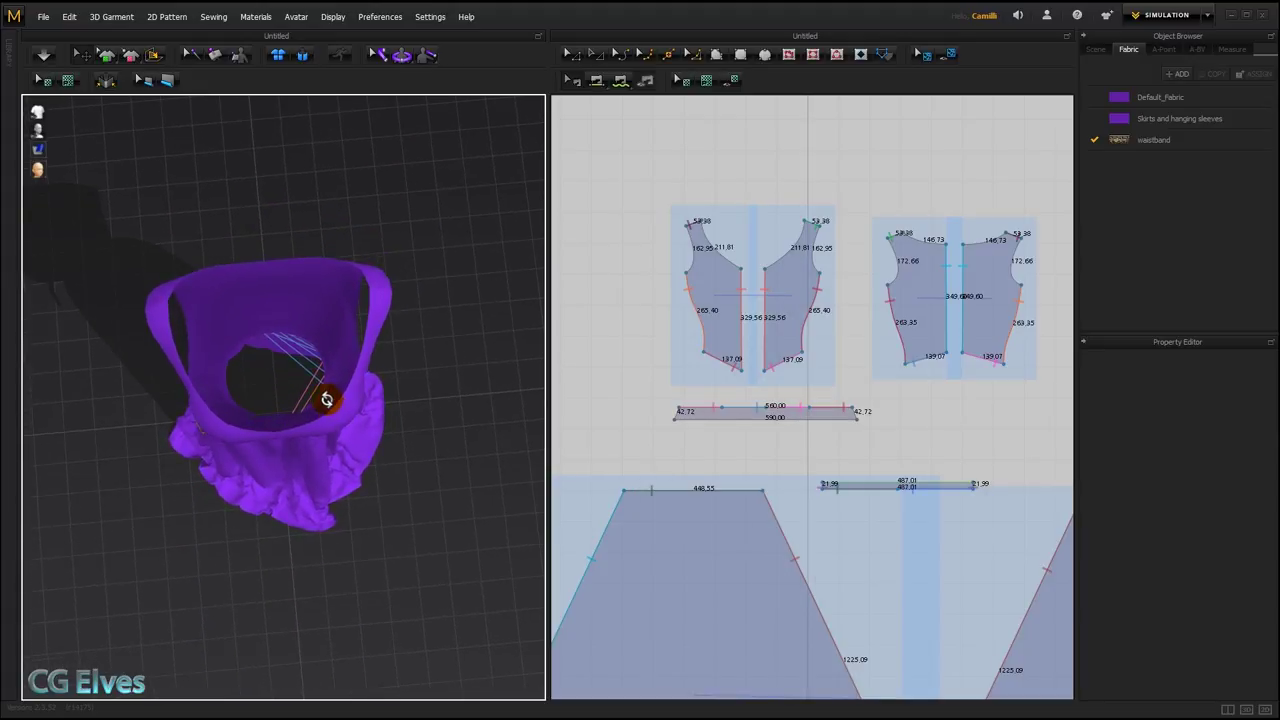
pyautogui.click(698, 411)
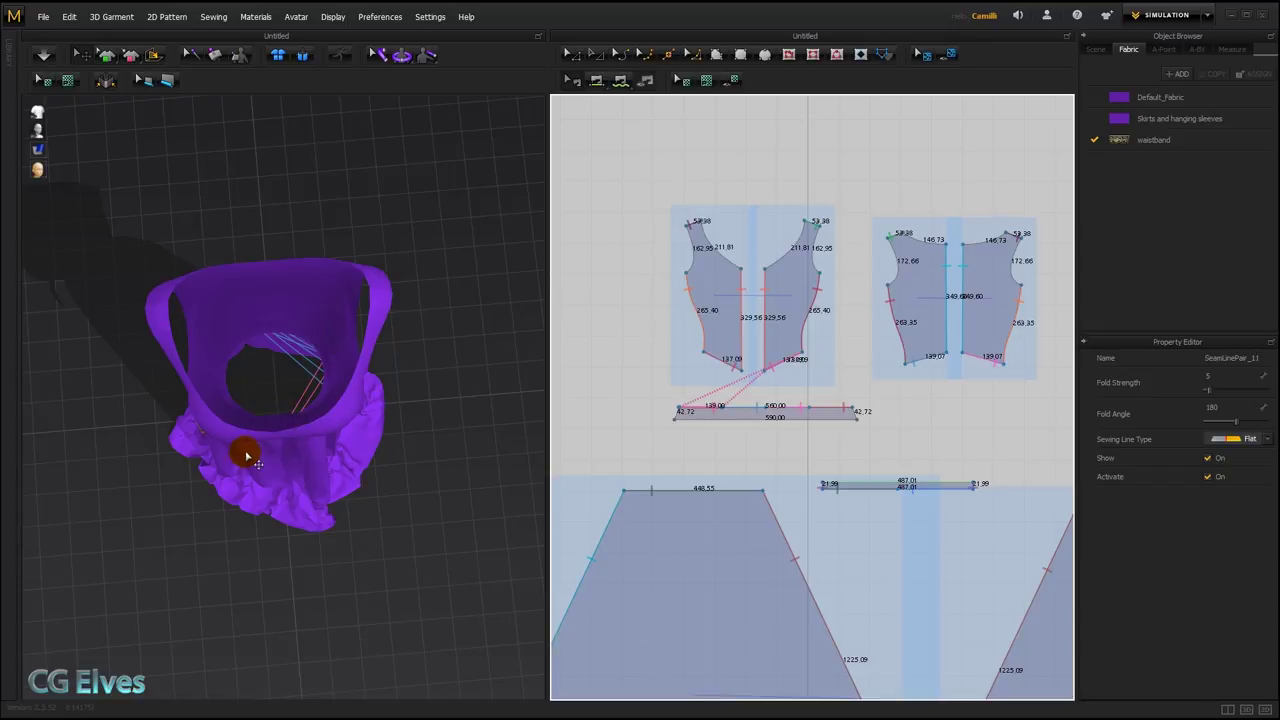
pyautogui.moveTo(292, 408); pyautogui.dragTo(309, 394, button='right')
pyautogui.moveTo(229, 394); pyautogui.dragTo(298, 388, button='right')
# Reverse the sewing between the waistband's left upper segment and the front bodice's bottom edge.
pyautogui.rightClick(702, 409)
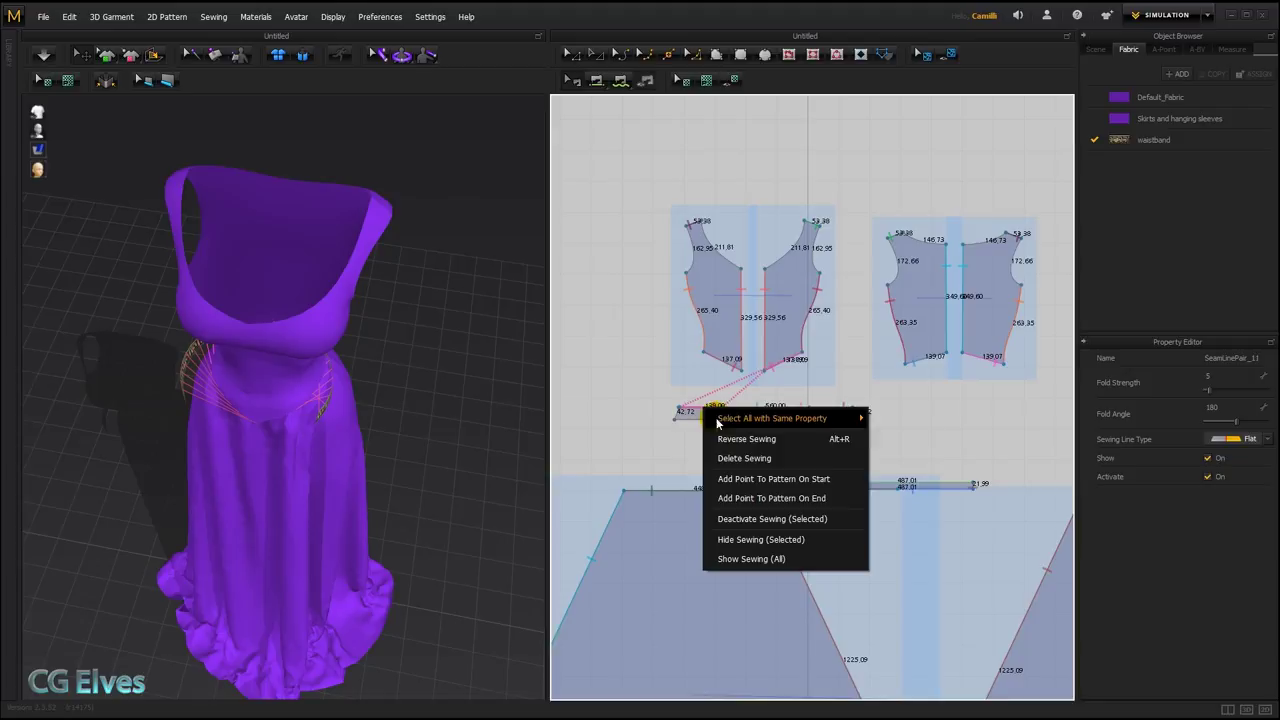
pyautogui.click(572, 82)
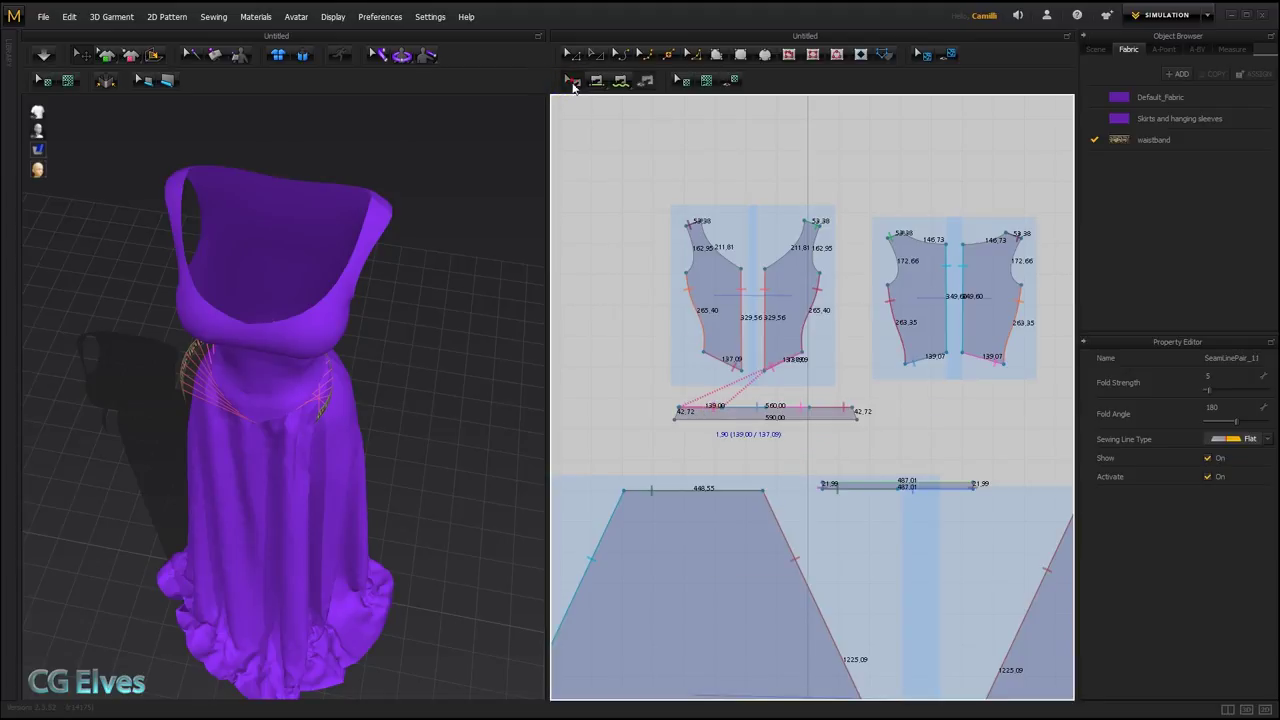
pyautogui.rightClick(700, 405)
pyautogui.click(737, 436)
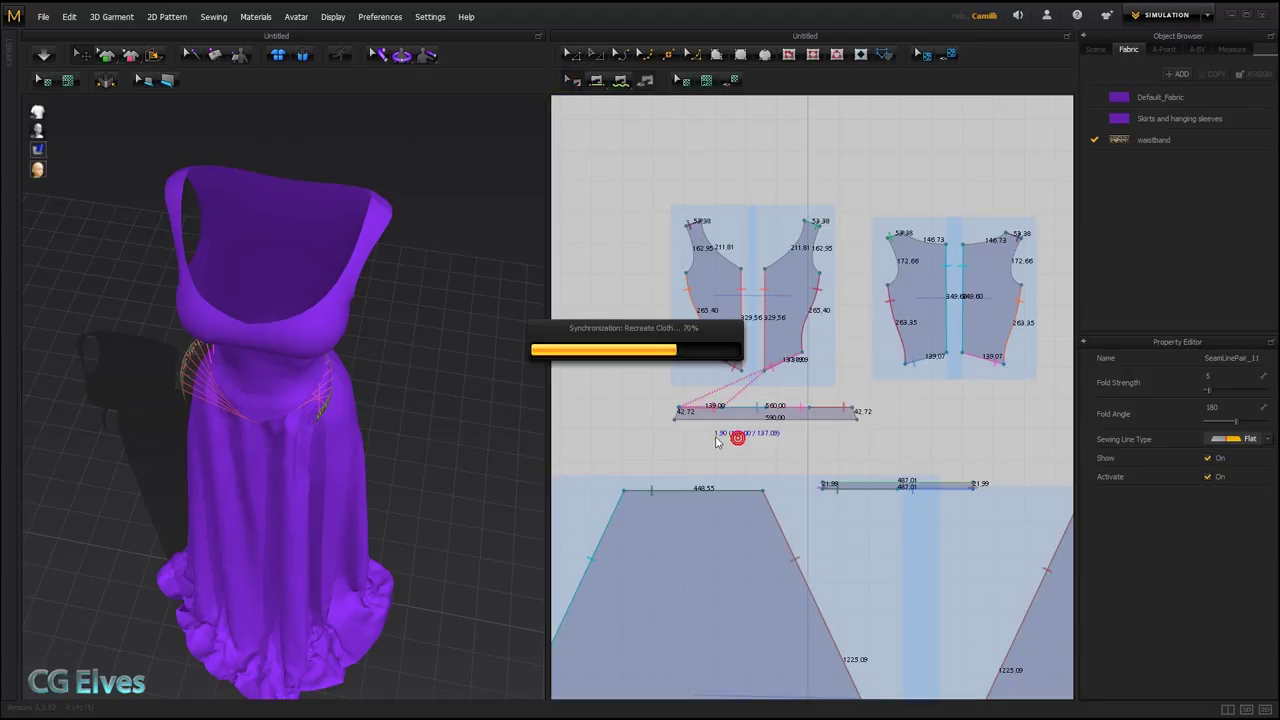
# Reverse the sewing between the waistband's neighbouring upper segment and the back bodice's bottom edge, checking the seam lines in 3D.
pyautogui.moveTo(406, 409); pyautogui.dragTo(328, 397, button='right')
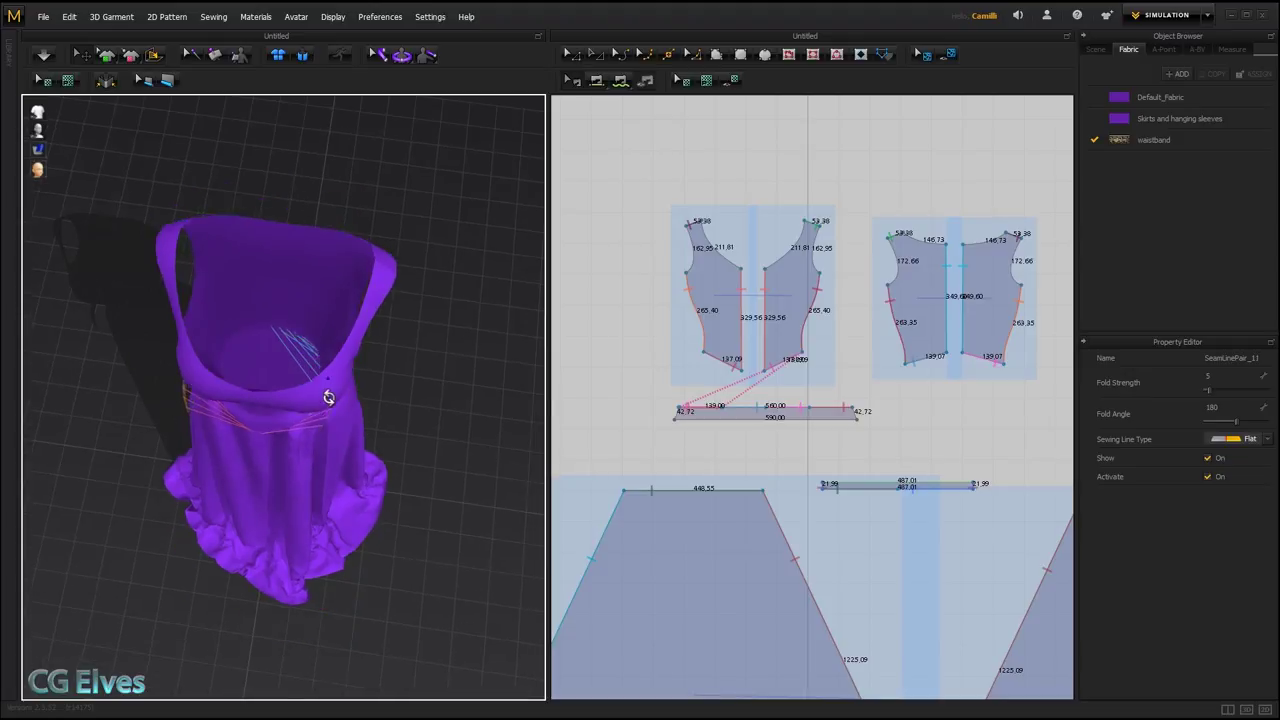
pyautogui.rightClick(745, 405)
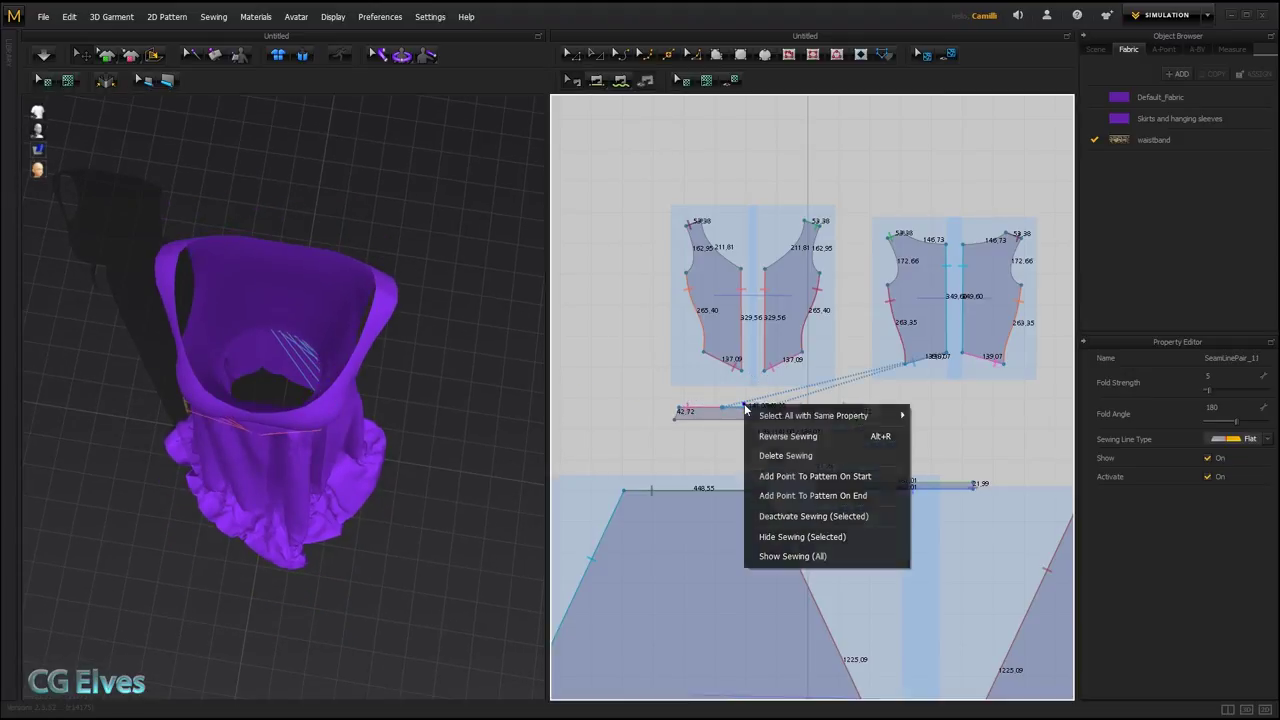
pyautogui.click(778, 436)
pyautogui.click(316, 451)
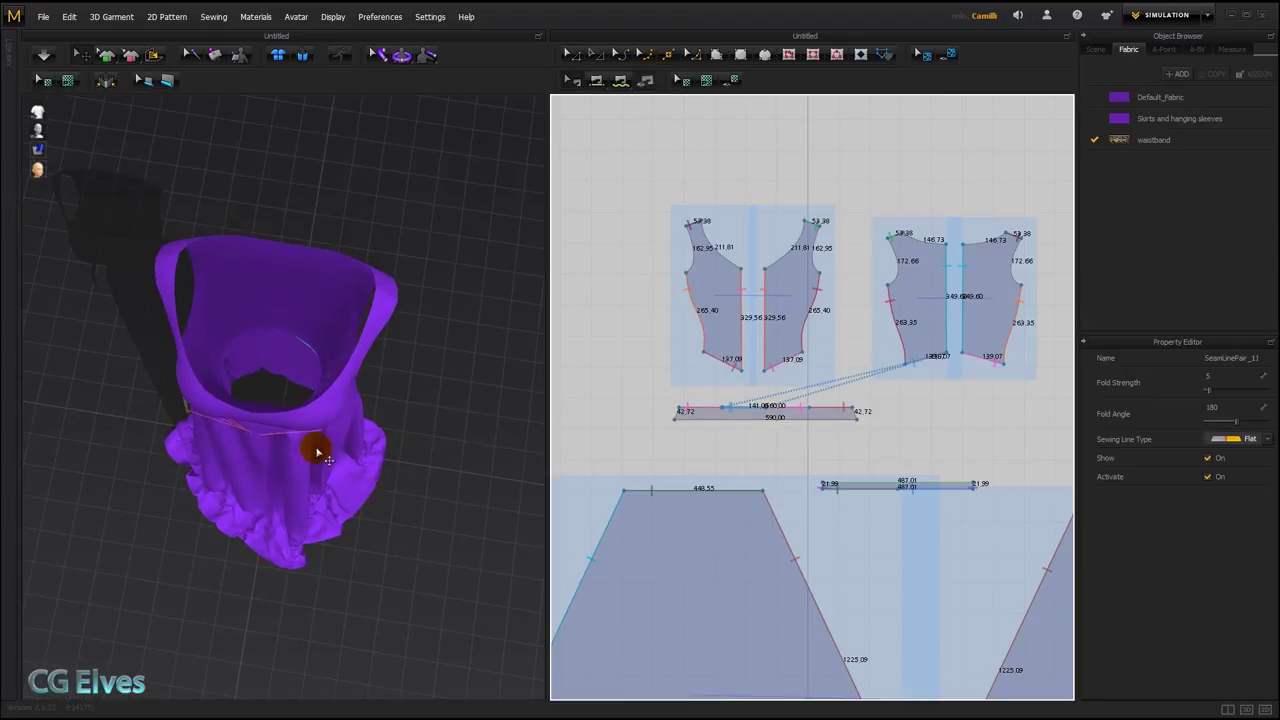
pyautogui.moveTo(316, 451); pyautogui.dragTo(335, 333, button='right')
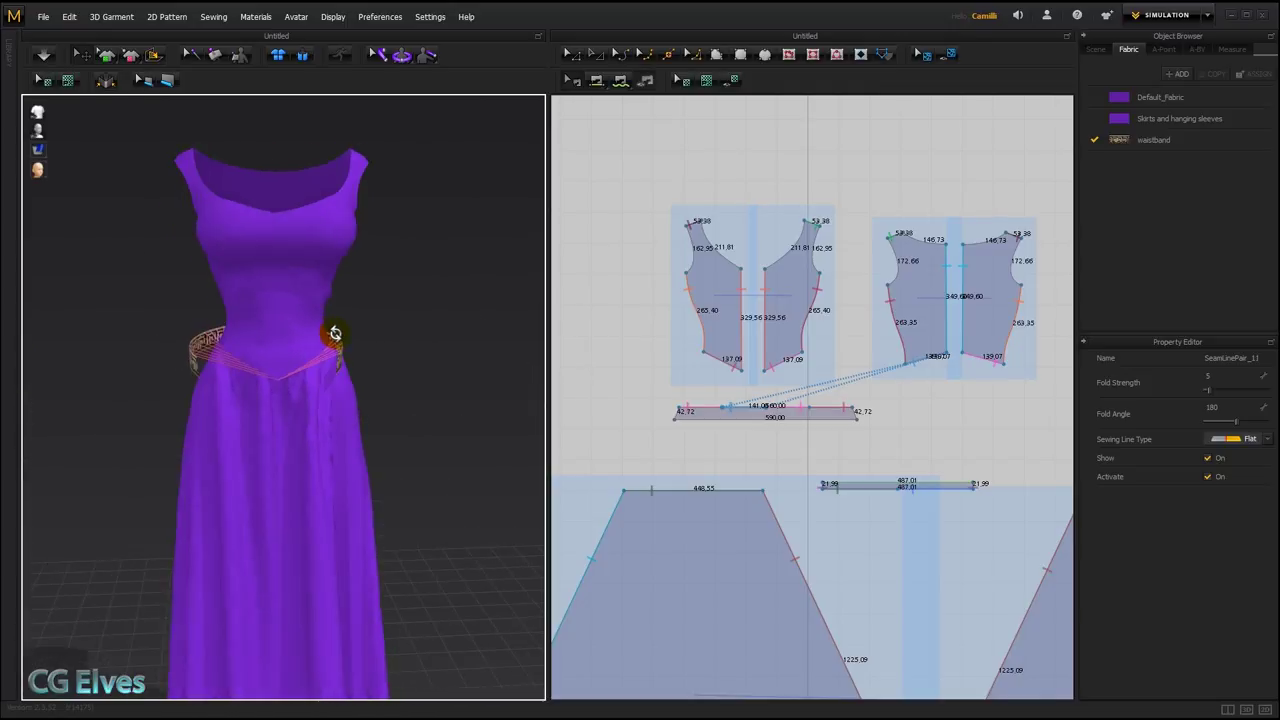
# Simulate the waistband onto the bodice and sew its two short ends together.
pyautogui.press('space')
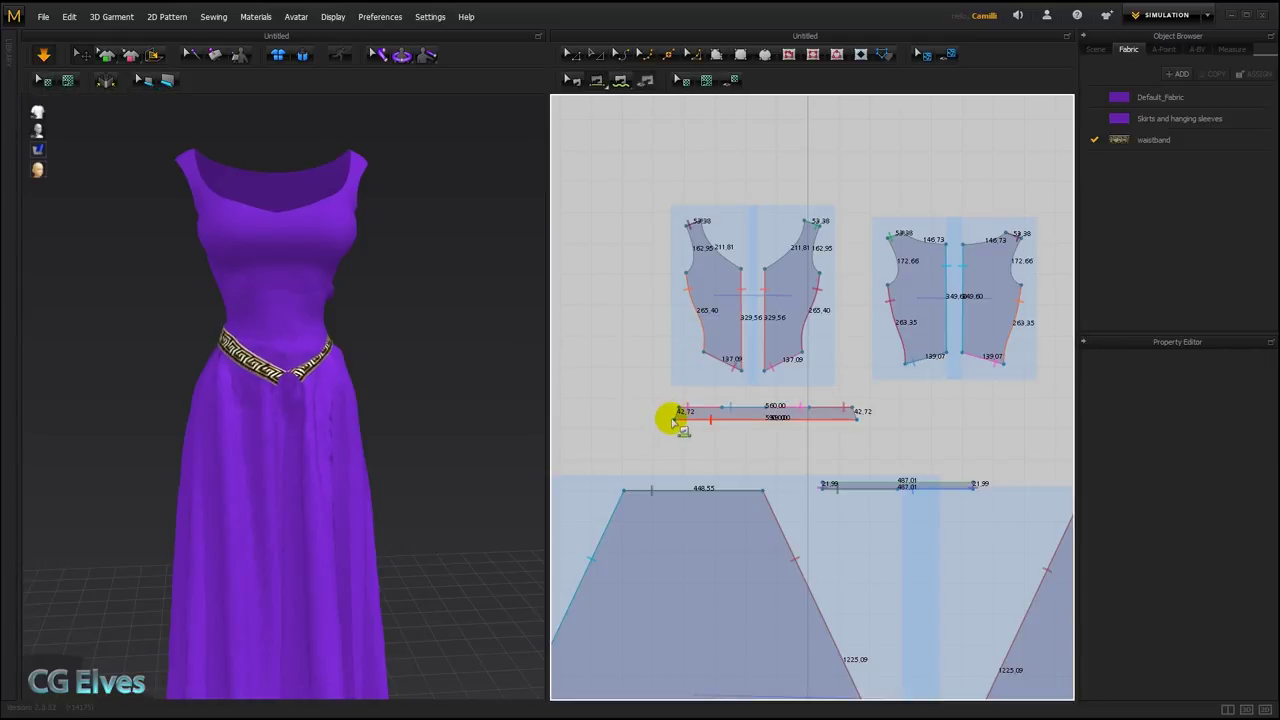
pyautogui.click(668, 418)
pyautogui.click(860, 418)
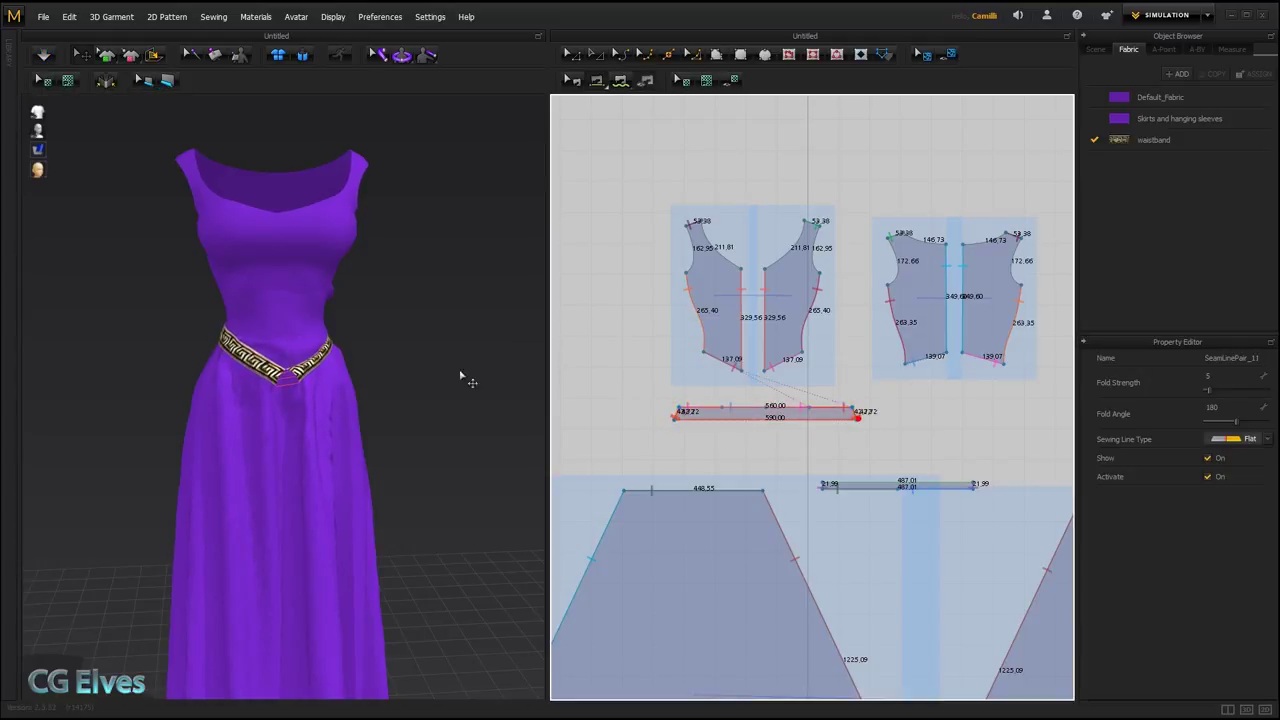
# Simulate the dress again, tug the bunched front bodice fabric outward at the waist, and inspect the waistband from several sides.
pyautogui.moveTo(340, 392); pyautogui.dragTo(270, 405, button='right')
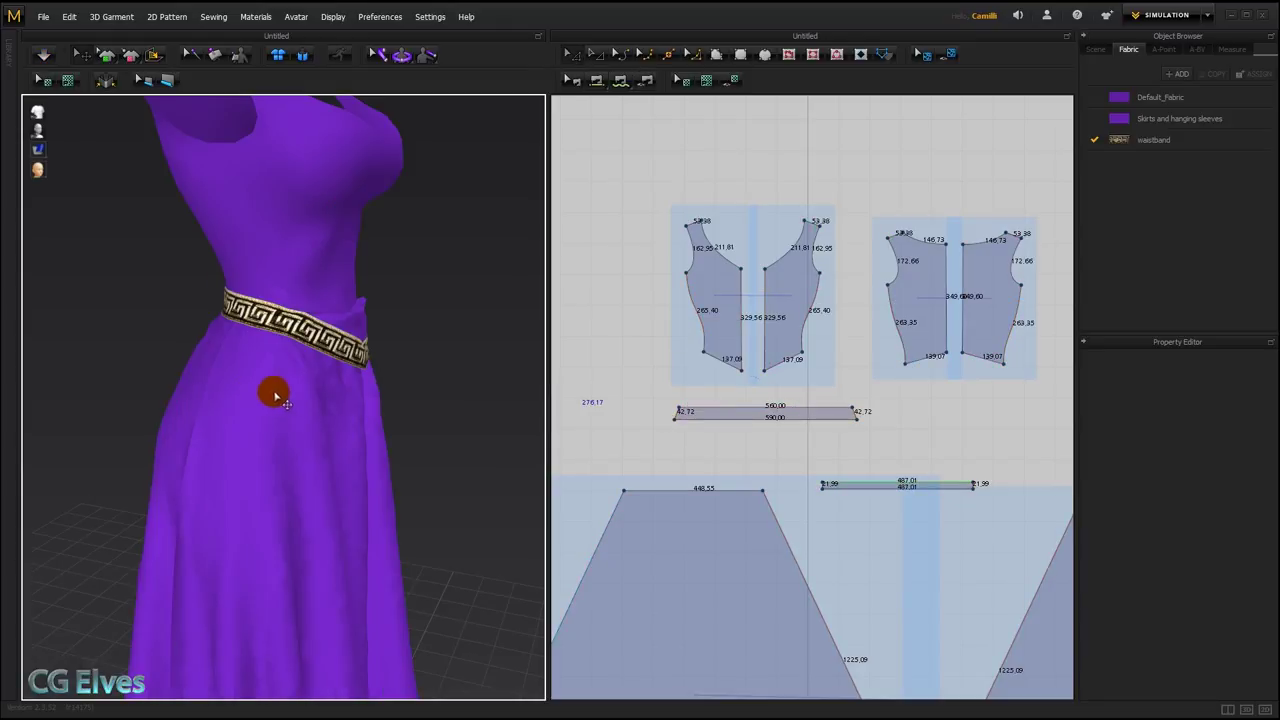
pyautogui.moveTo(350, 343); pyautogui.dragTo(371, 363, button='right')
pyautogui.press('space')
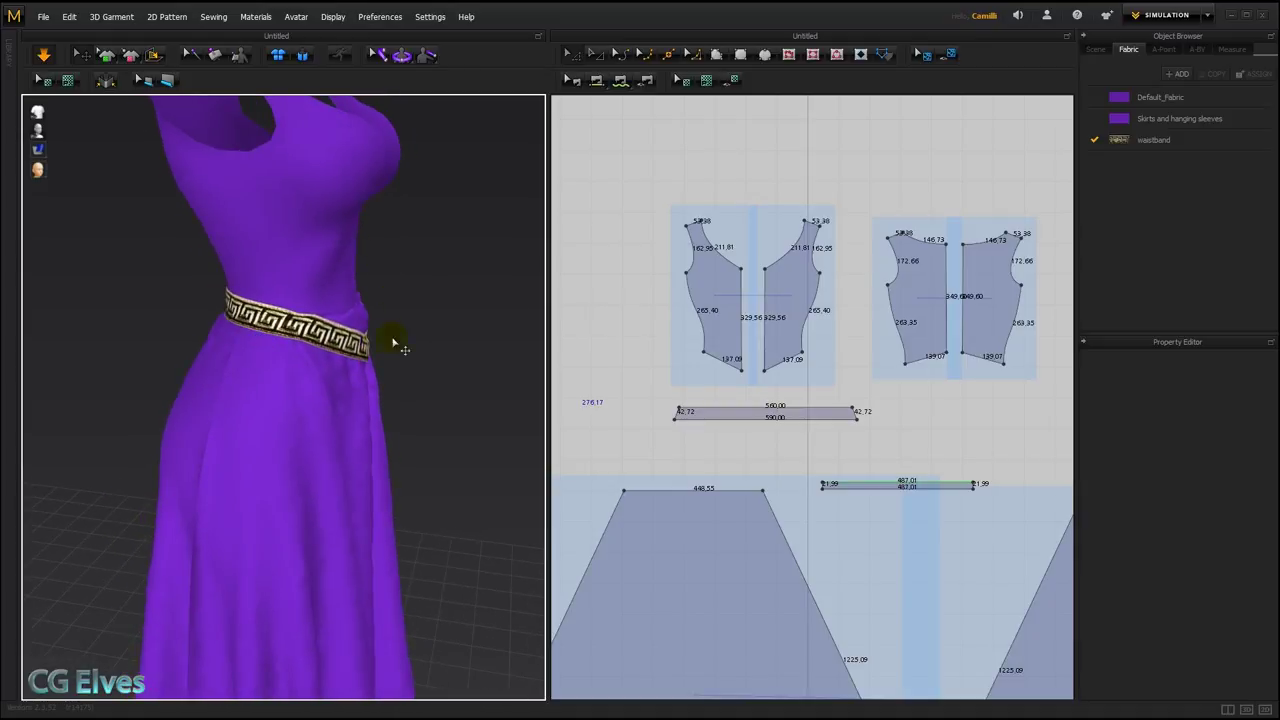
pyautogui.moveTo(354, 309); pyautogui.dragTo(390, 305)
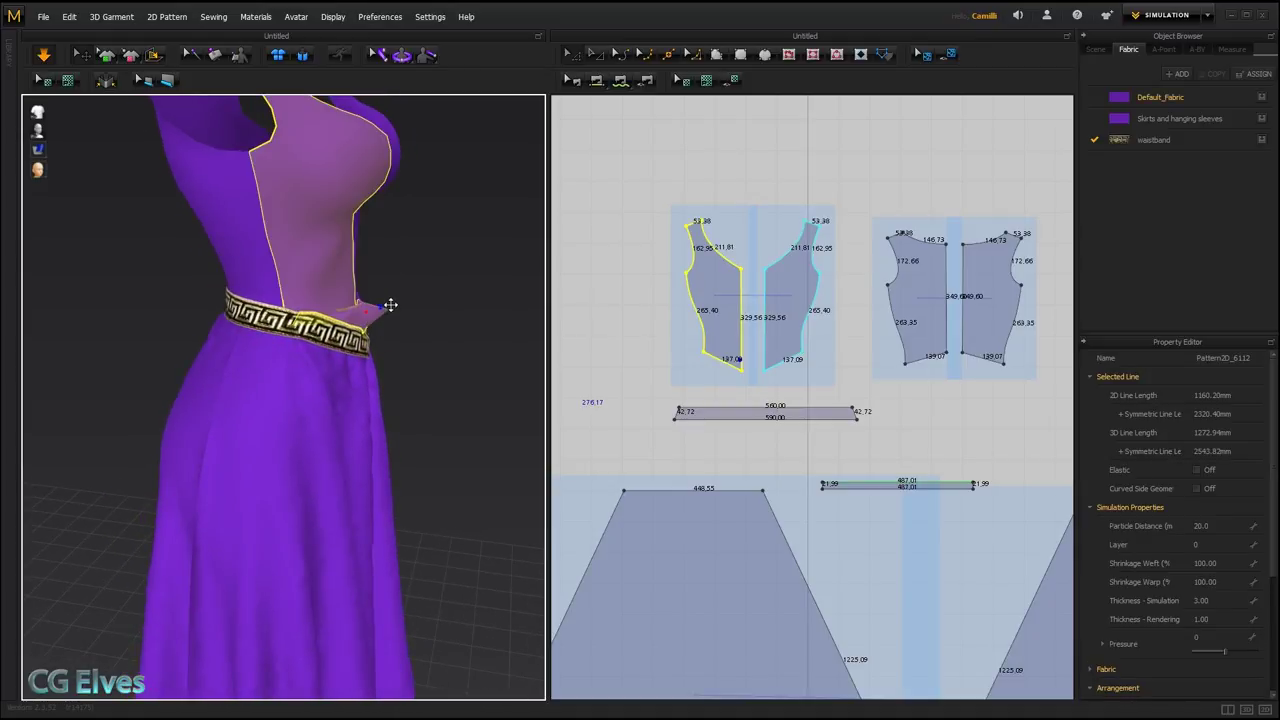
pyautogui.click(456, 295)
pyautogui.moveTo(456, 295); pyautogui.dragTo(343, 343, button='right')
pyautogui.moveTo(228, 343); pyautogui.dragTo(263, 368, button='right')
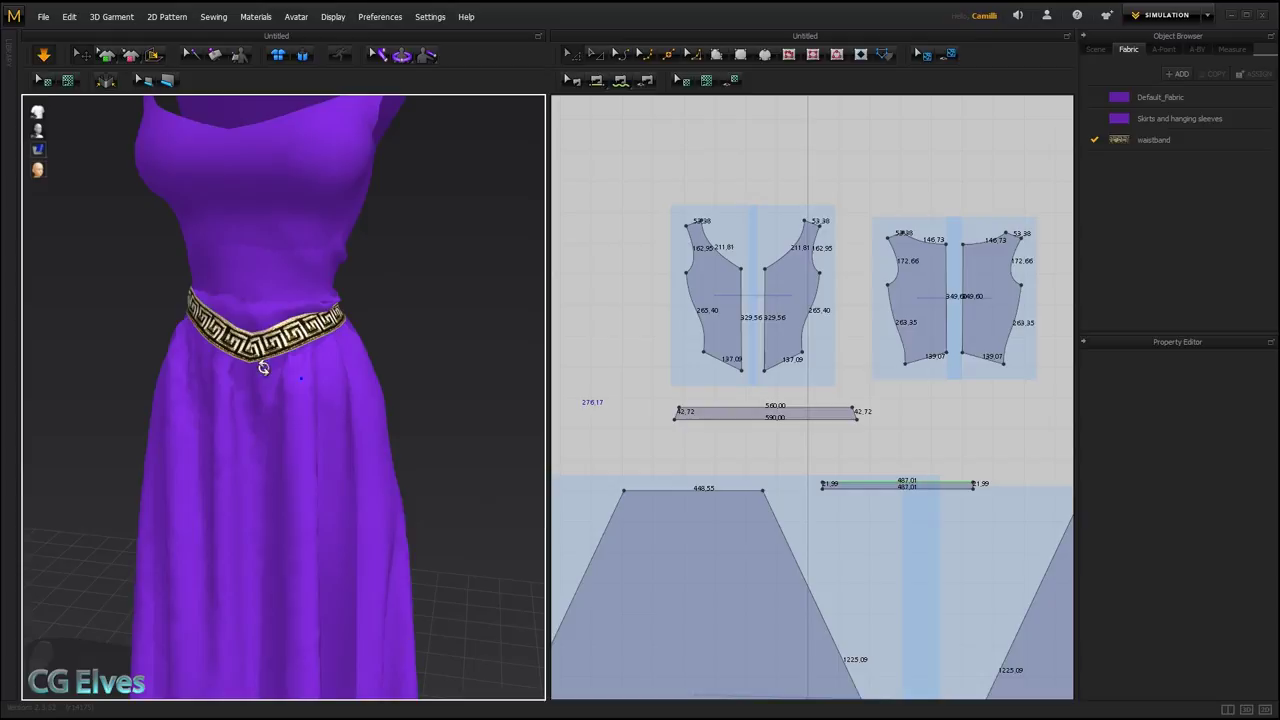
pyautogui.moveTo(347, 379); pyautogui.dragTo(246, 318, button='right')
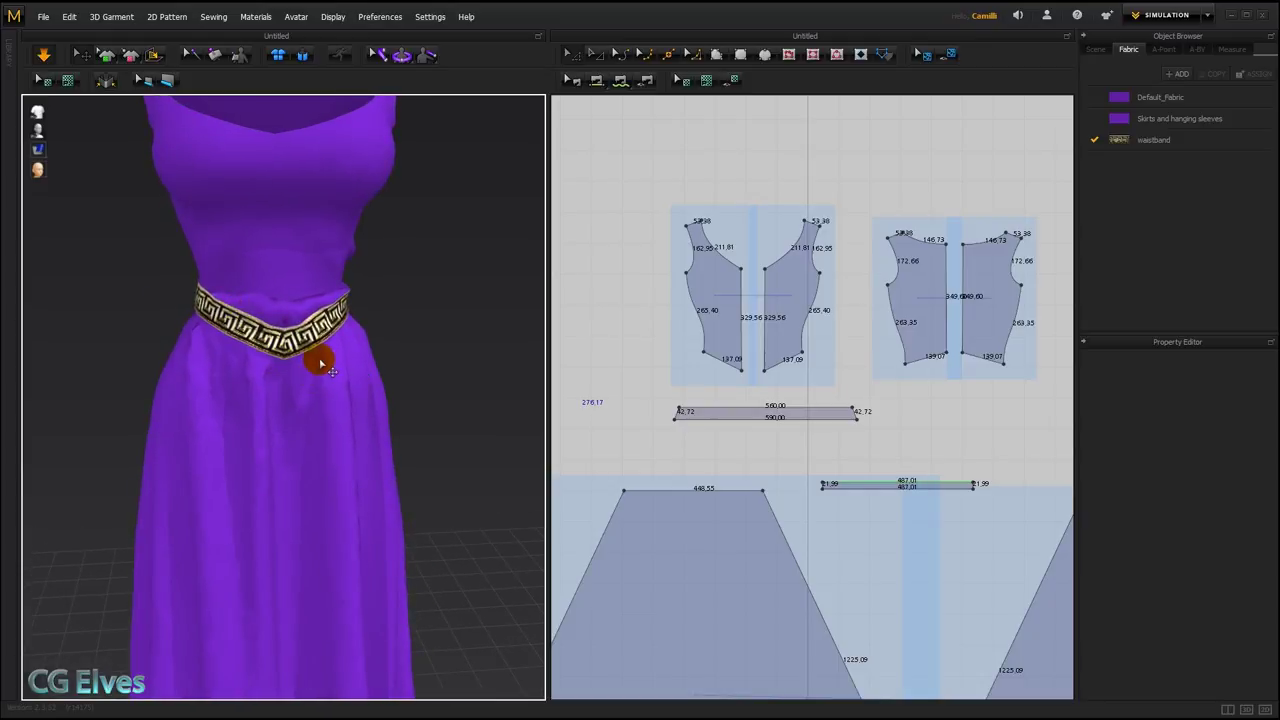
# Set the waistband fabric's physical property preset to R_Cotton_Cloth_CLO_V1 and simulate the dress.
pyautogui.click(1153, 141)
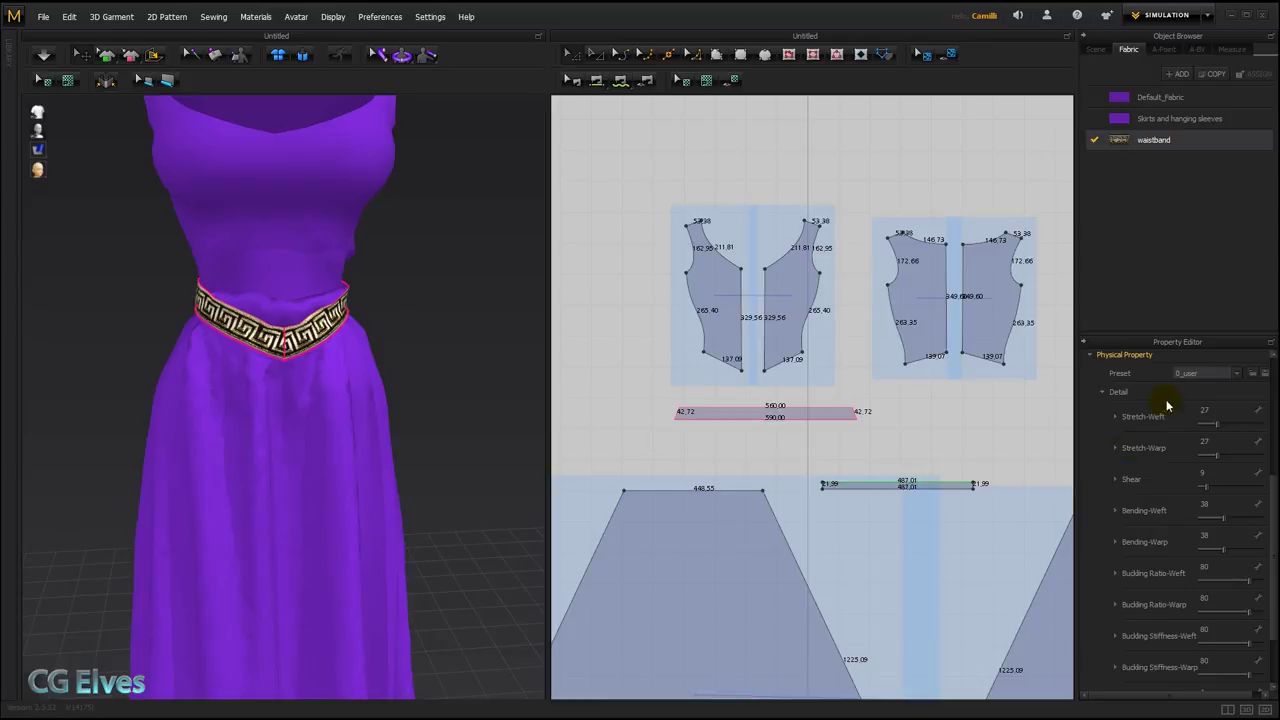
pyautogui.click(1205, 373)
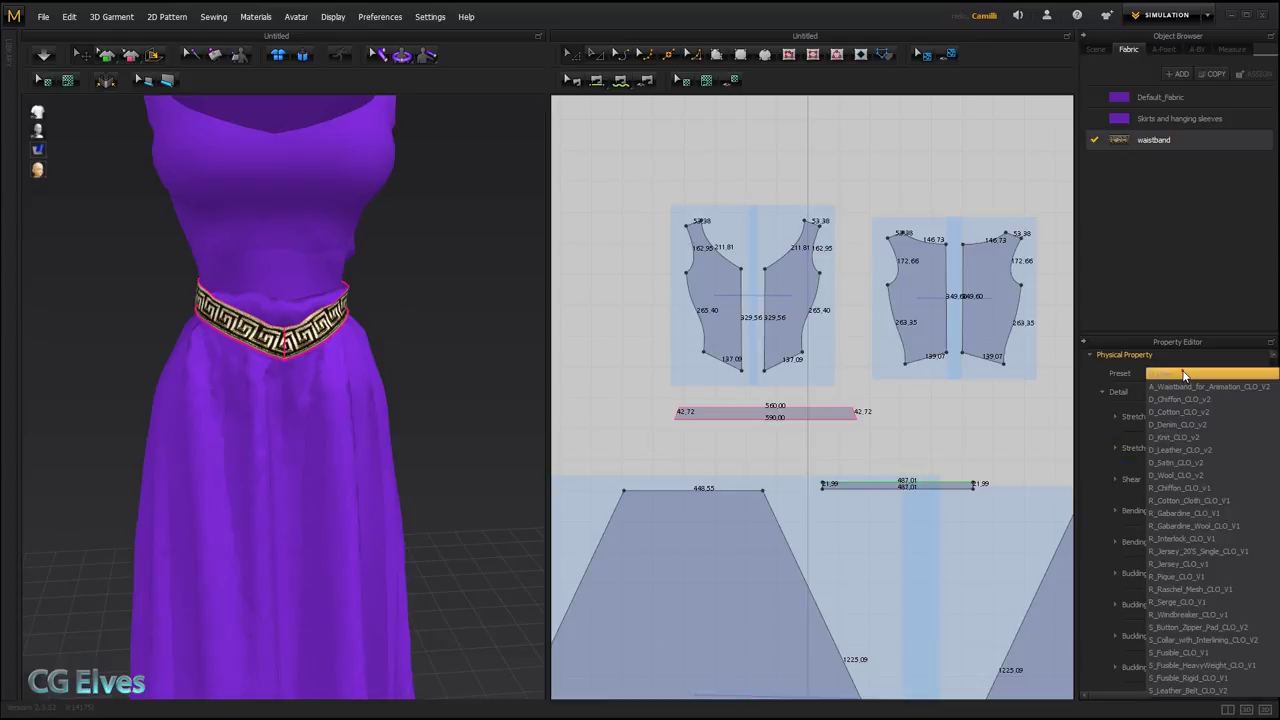
pyautogui.click(1189, 498)
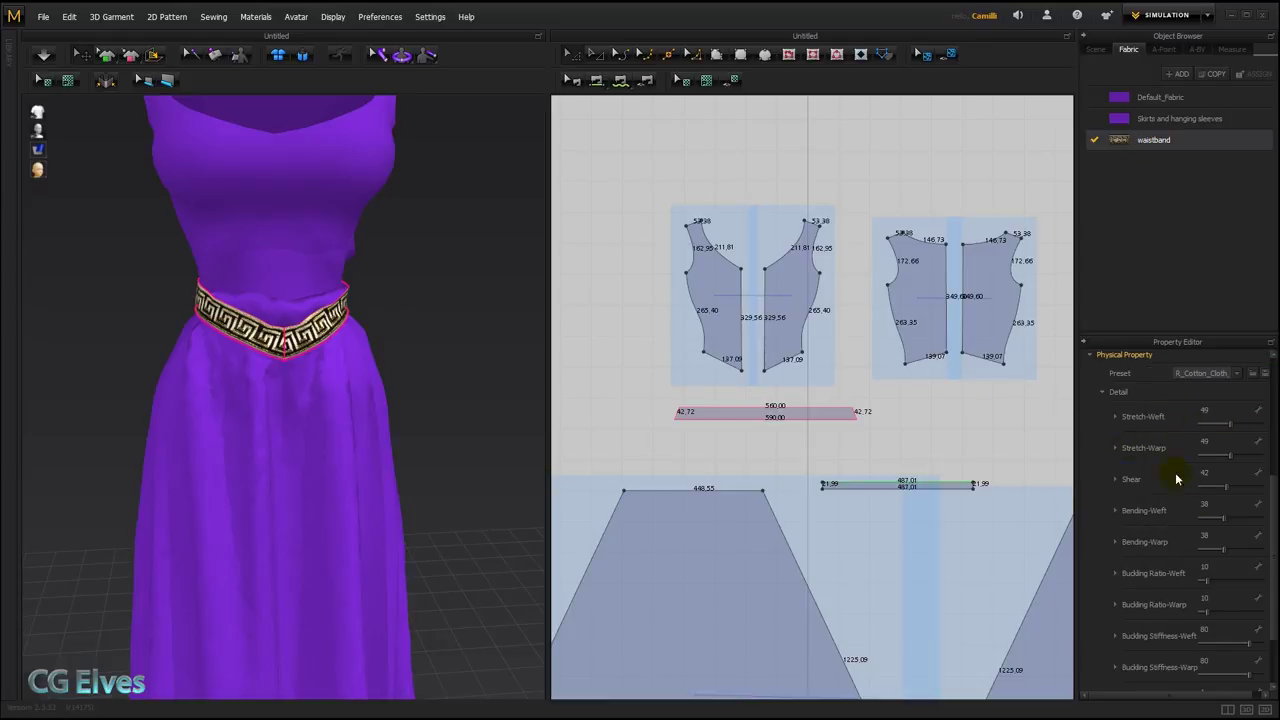
pyautogui.click(633, 360)
pyautogui.click(352, 351)
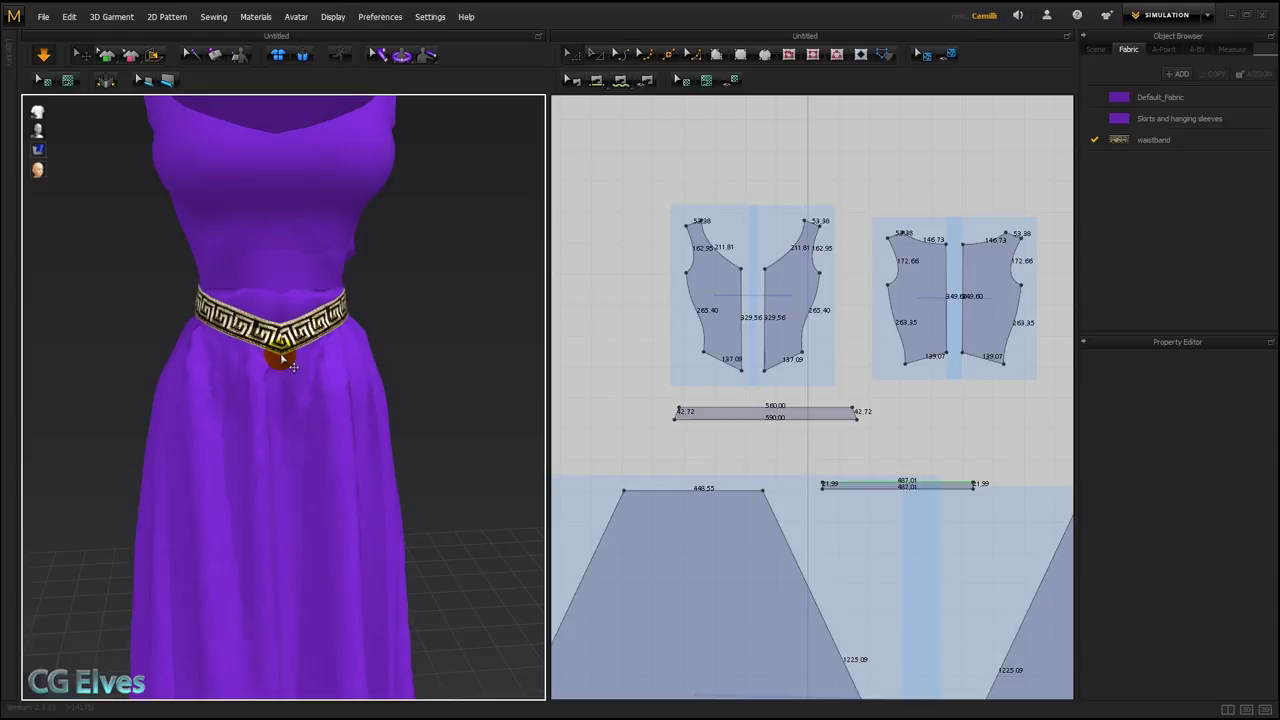
# Pull the excess front bodice fabric downward at the waistband during simulation, and stop the simulation.
pyautogui.moveTo(268, 340); pyautogui.dragTo(195, 320, button='right')
pyautogui.scroll(-4, 303, 303)
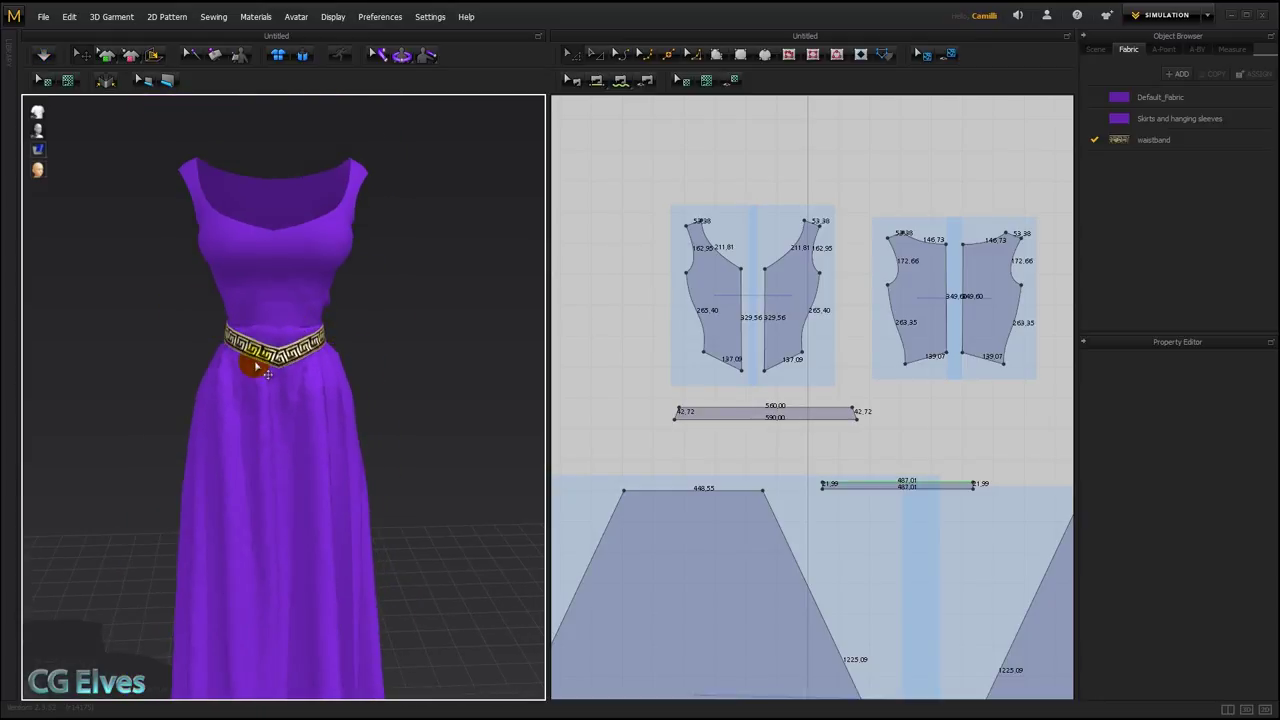
pyautogui.moveTo(262, 370)
pyautogui.mouseDown(button='right')
pyautogui.moveTo(360, 360)
pyautogui.moveTo(325, 337)
pyautogui.mouseUp(button='right')
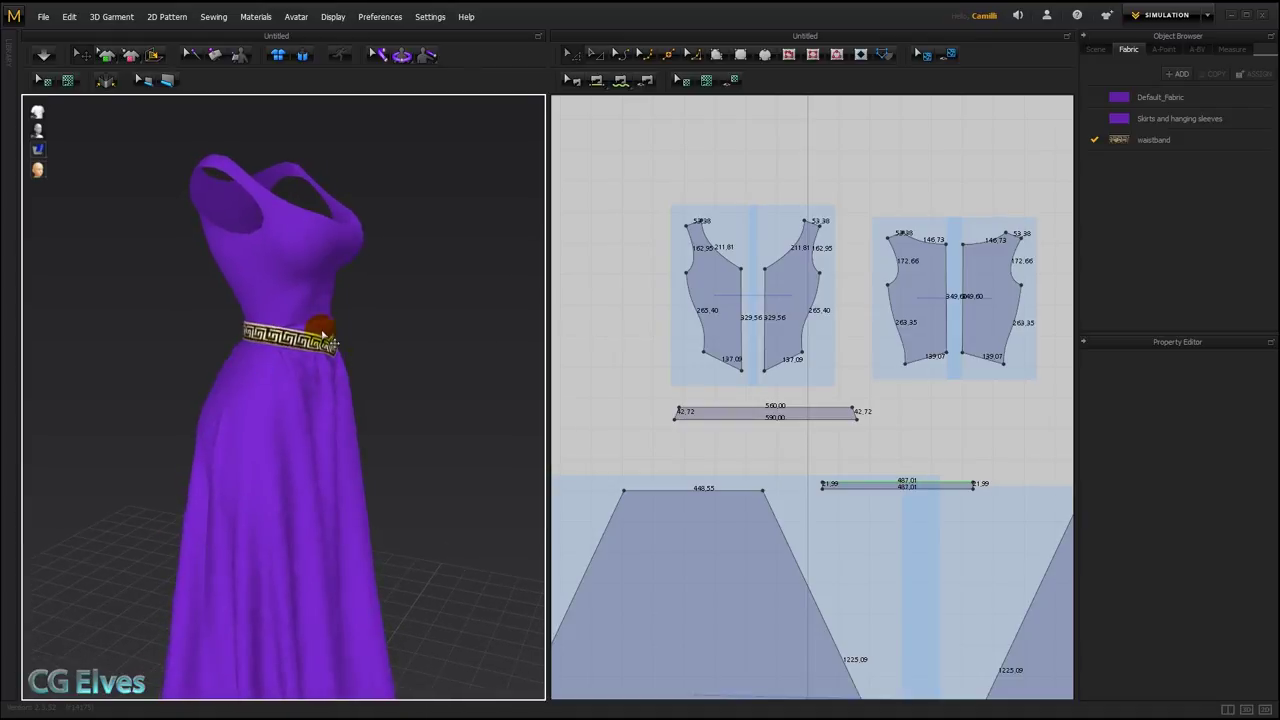
pyautogui.click(336, 328)
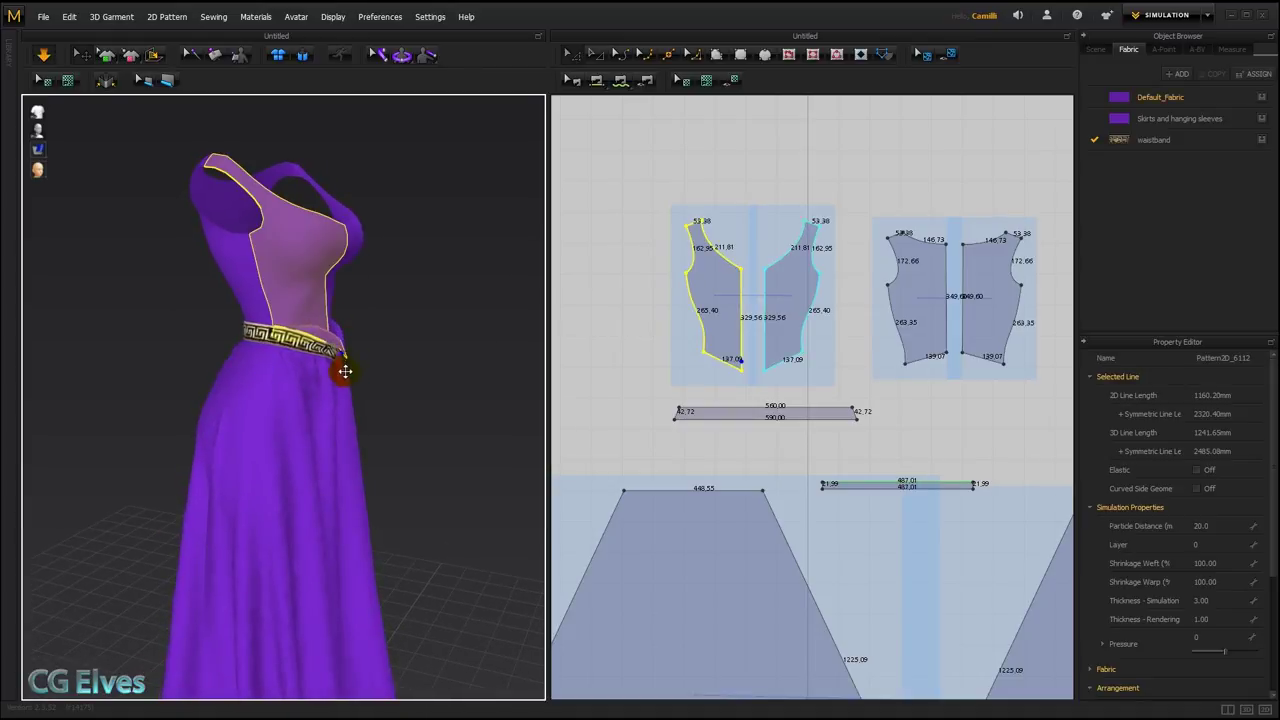
pyautogui.click(409, 340)
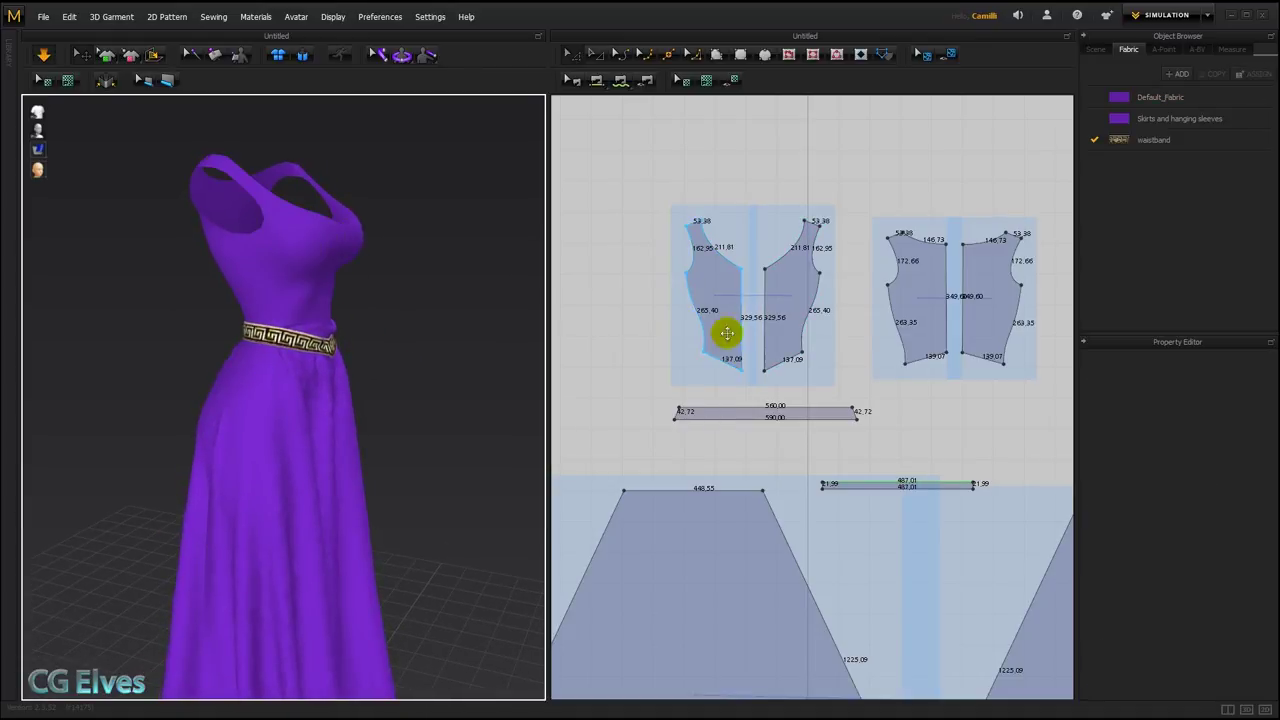
pyautogui.press('space')
pyautogui.moveTo(300, 388); pyautogui.dragTo(265, 393, button='right')
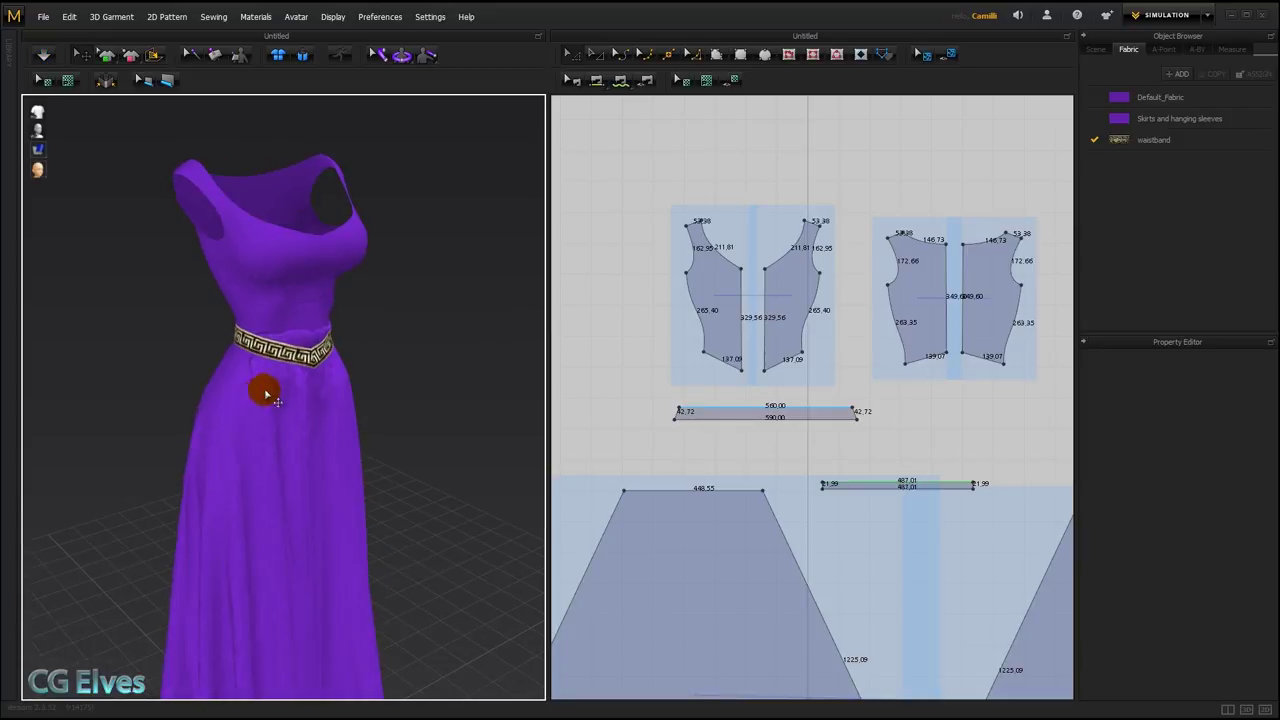
# Move the bottom edges of the front and back bodice patterns up together by about 19 mm.
pyautogui.click(722, 364)
pyautogui.keyDown('shift'); pyautogui.click(929, 356); pyautogui.keyUp('shift')
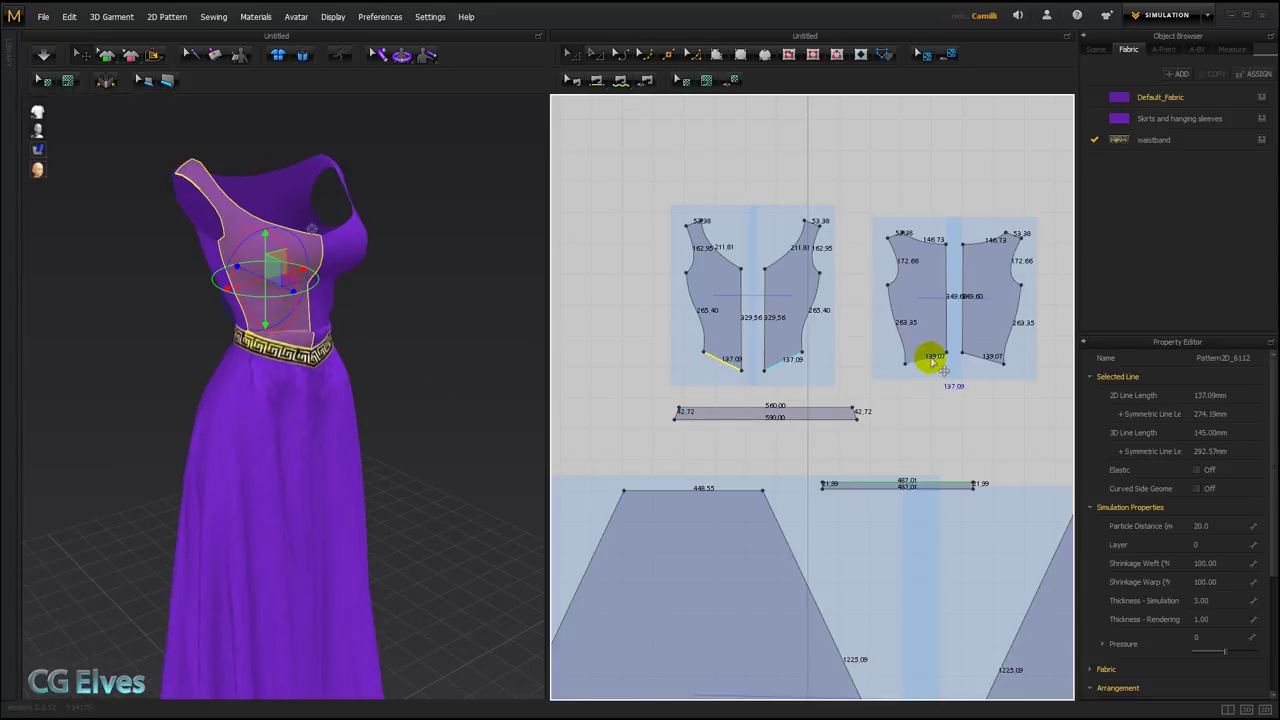
pyautogui.moveTo(927, 358)
pyautogui.mouseDown()
pyautogui.moveTo(929, 326)
pyautogui.moveTo(928, 356)
pyautogui.mouseUp()
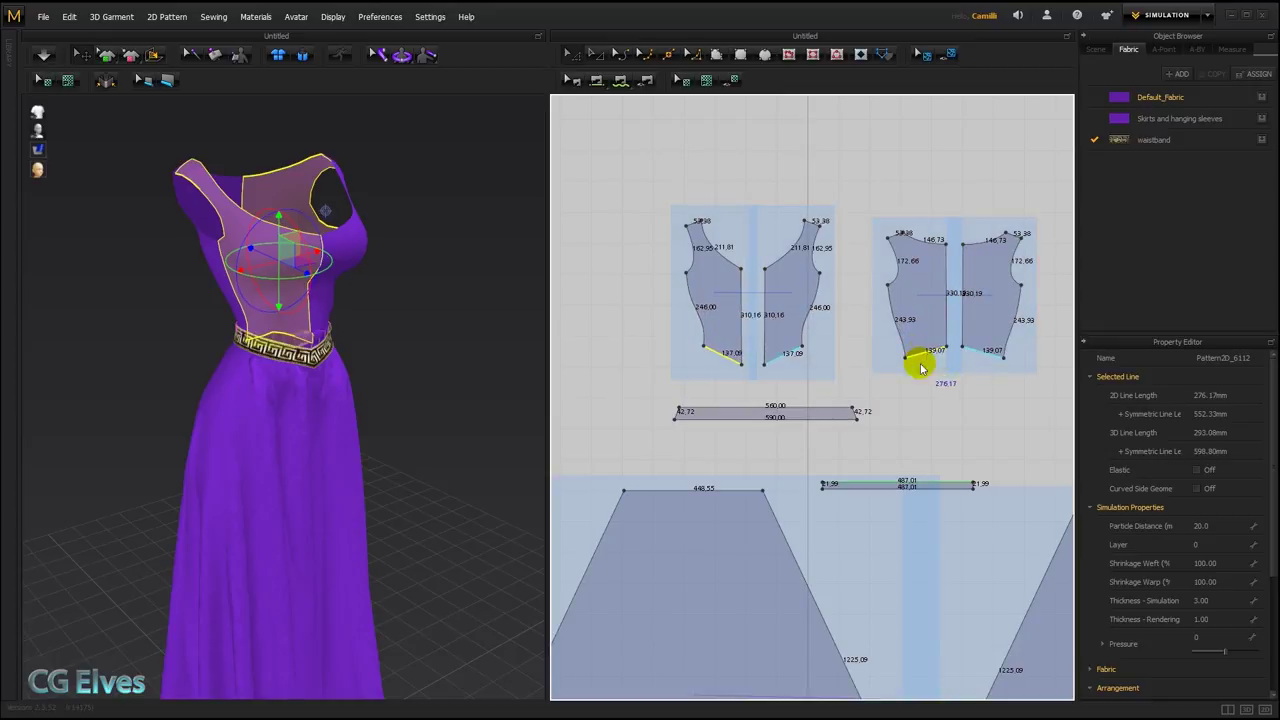
# Smooth the front and back bodice side seams by adjusting their lower curve points.
pyautogui.scroll(5, 923, 398)
pyautogui.moveTo(920, 392); pyautogui.dragTo(928, 453, button='middle')
pyautogui.scroll(-2, 928, 453)
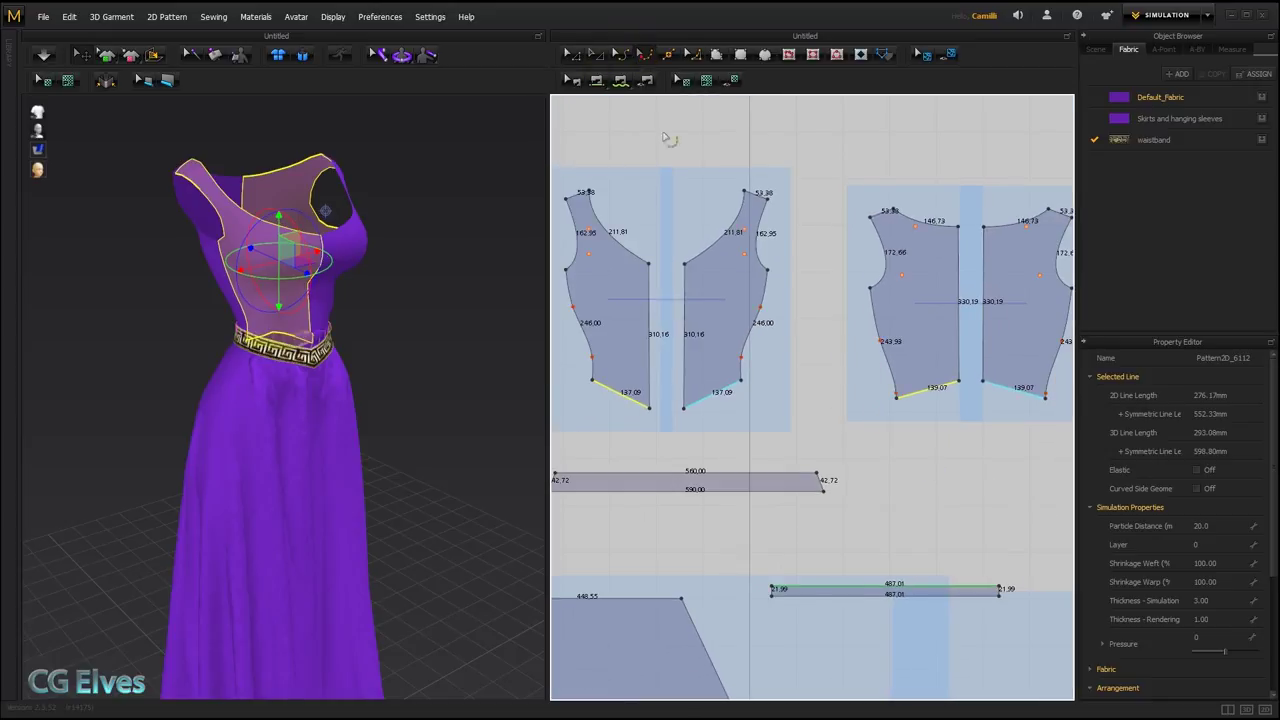
pyautogui.click(740, 357)
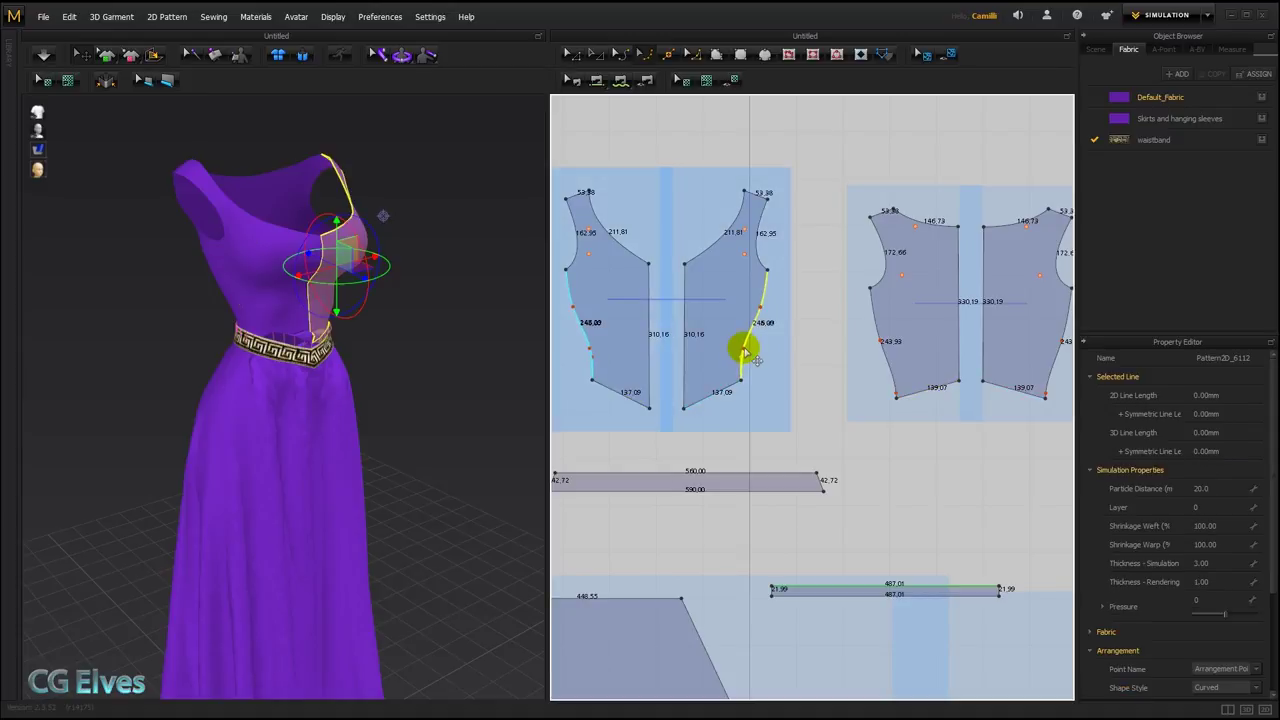
pyautogui.click(897, 390)
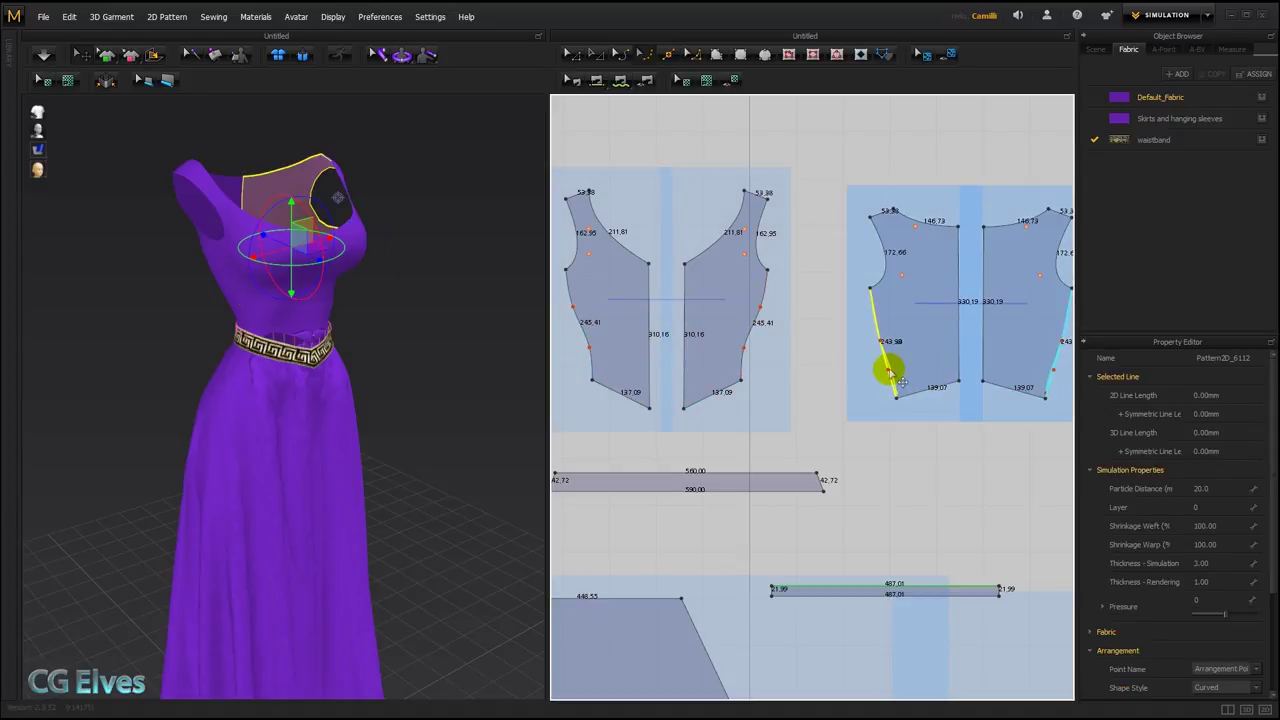
pyautogui.moveTo(891, 369); pyautogui.dragTo(890, 368)
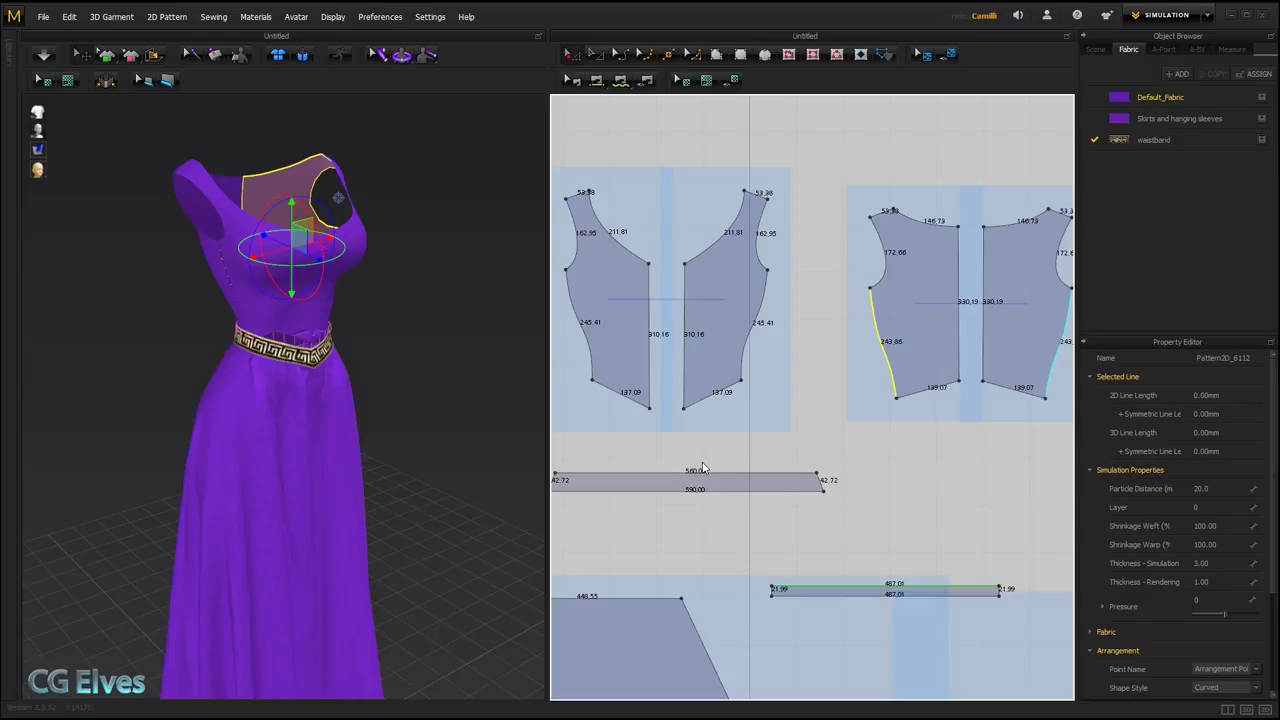
# Move the bottom edges of the front and back bodice patterns up together by about 23 mm and simulate the dress.
pyautogui.click(728, 394)
pyautogui.keyDown('shift'); pyautogui.click(930, 388); pyautogui.keyUp('shift')
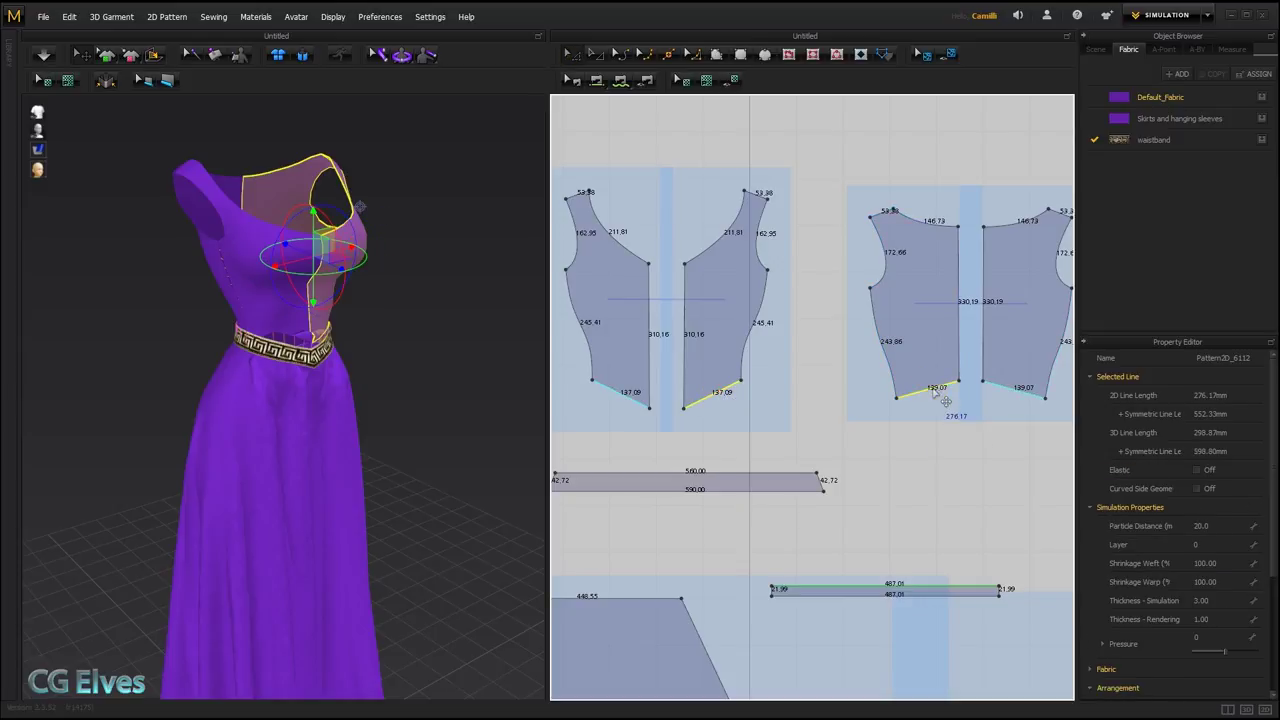
pyautogui.moveTo(918, 396); pyautogui.dragTo(916, 385)
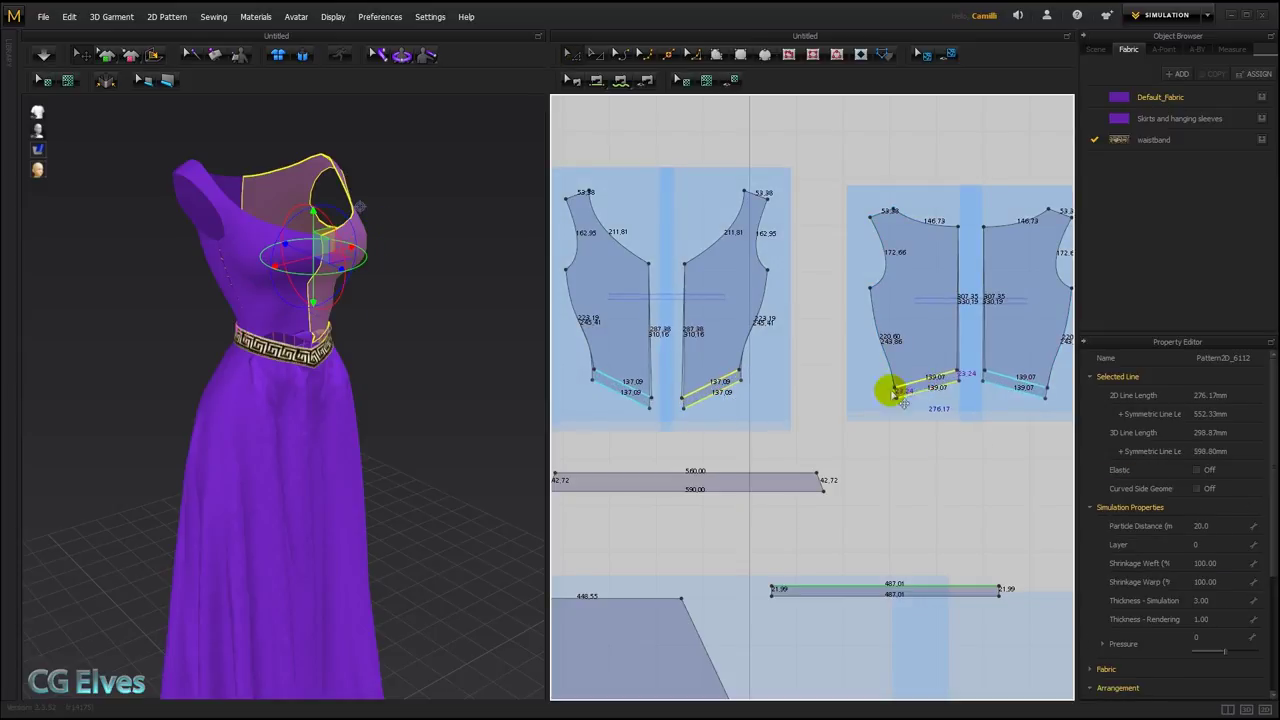
pyautogui.click(824, 426)
pyautogui.press('2')
pyautogui.press('space')
pyautogui.moveTo(330, 407); pyautogui.dragTo(322, 398)
pyautogui.moveTo(323, 398); pyautogui.dragTo(330, 320, button='right')
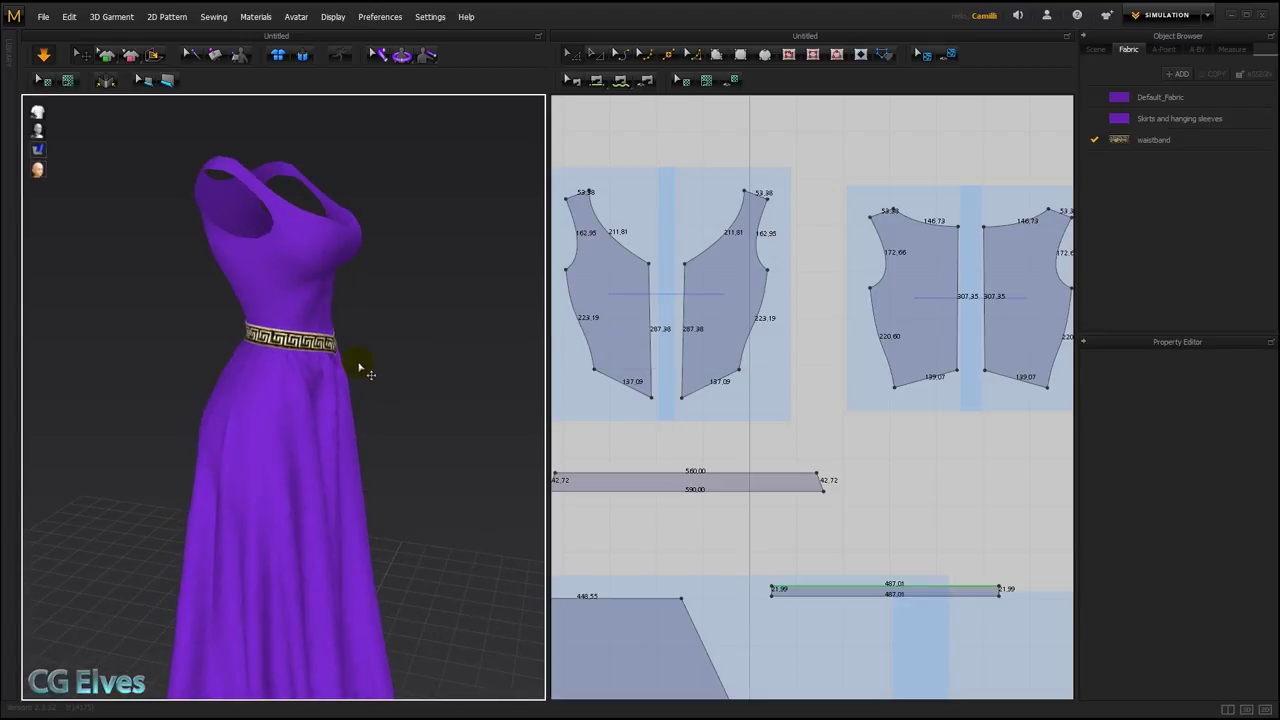
# Pull the skirt and the waistband's front point down and outward during simulation to free the excess bodice fabric.
pyautogui.scroll(3, 366, 345)
pyautogui.moveTo(346, 341); pyautogui.dragTo(348, 435)
pyautogui.moveTo(348, 434); pyautogui.dragTo(255, 370, button='right')
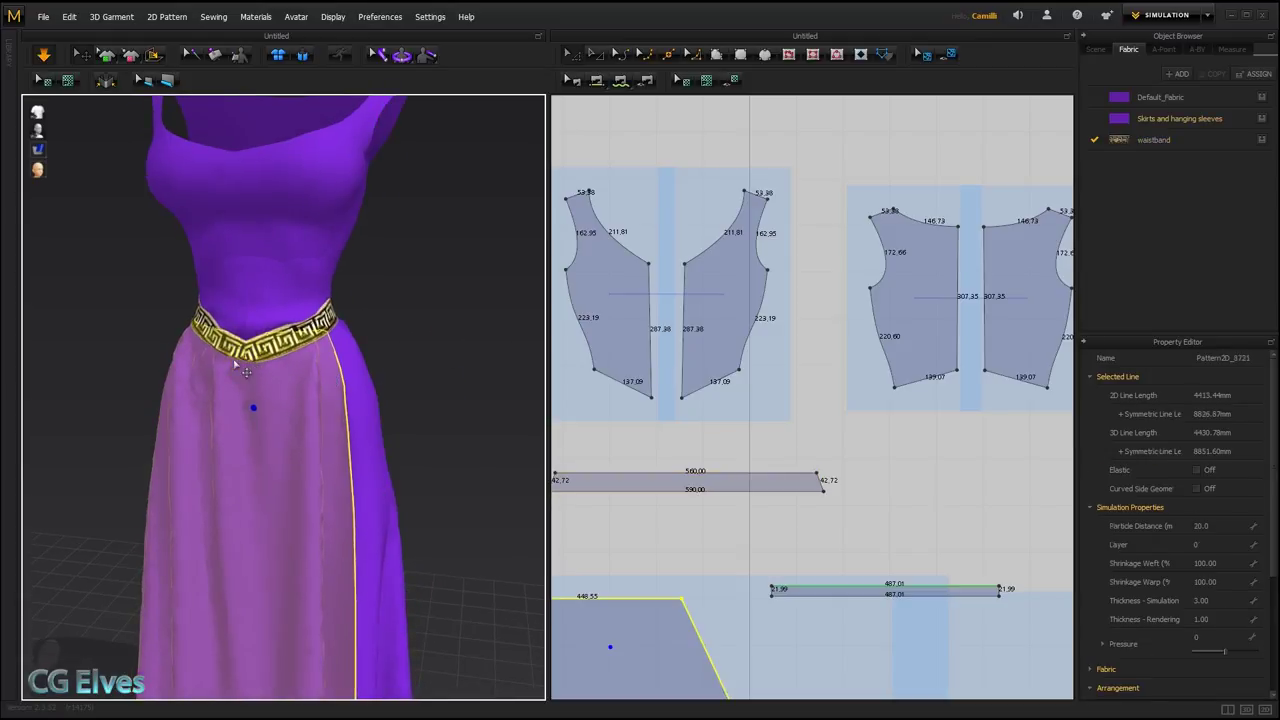
pyautogui.click(250, 360)
pyautogui.moveTo(424, 310); pyautogui.dragTo(362, 365, button='right')
pyautogui.moveTo(348, 355); pyautogui.dragTo(372, 382)
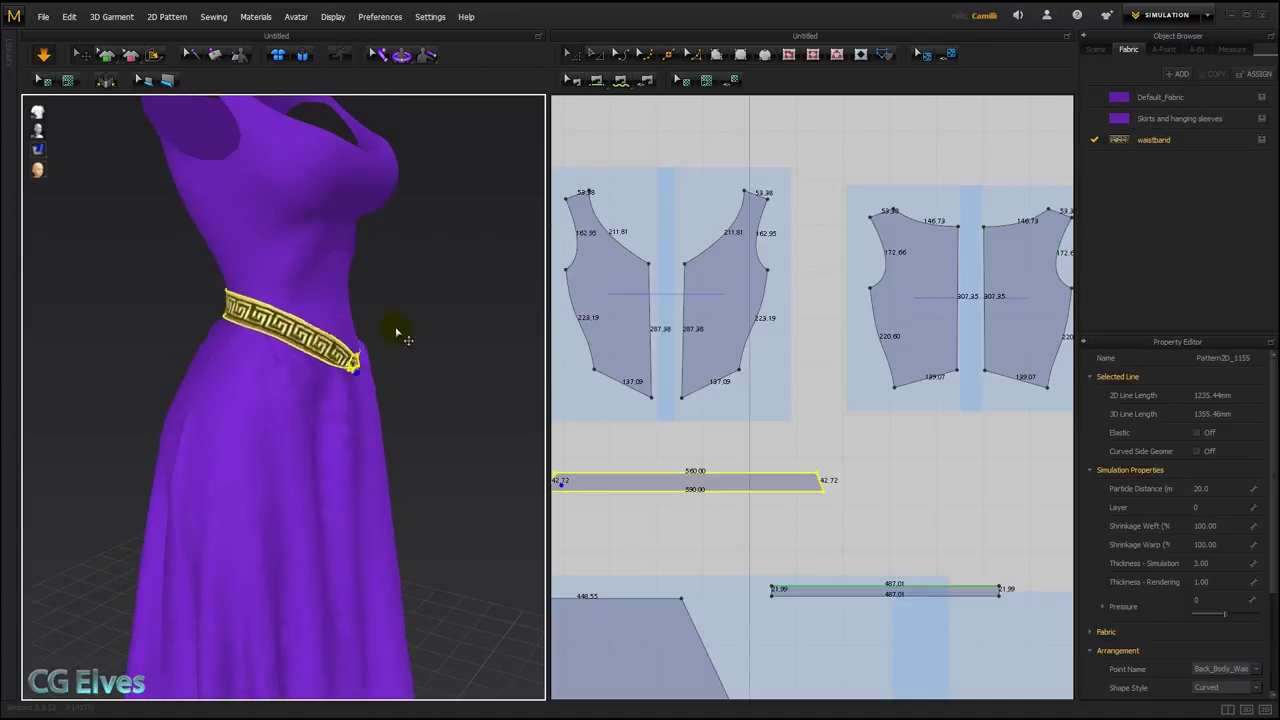
pyautogui.click(396, 333)
pyautogui.moveTo(396, 333); pyautogui.dragTo(436, 335, button='right')
pyautogui.moveTo(358, 346); pyautogui.dragTo(386, 384)
pyautogui.click(400, 341)
pyautogui.moveTo(398, 328); pyautogui.dragTo(436, 347, button='right')
pyautogui.click(436, 347)
# Raise the lower center points of the front bodice patterns until the center front edges are about 256 mm long.
pyautogui.click(643, 408)
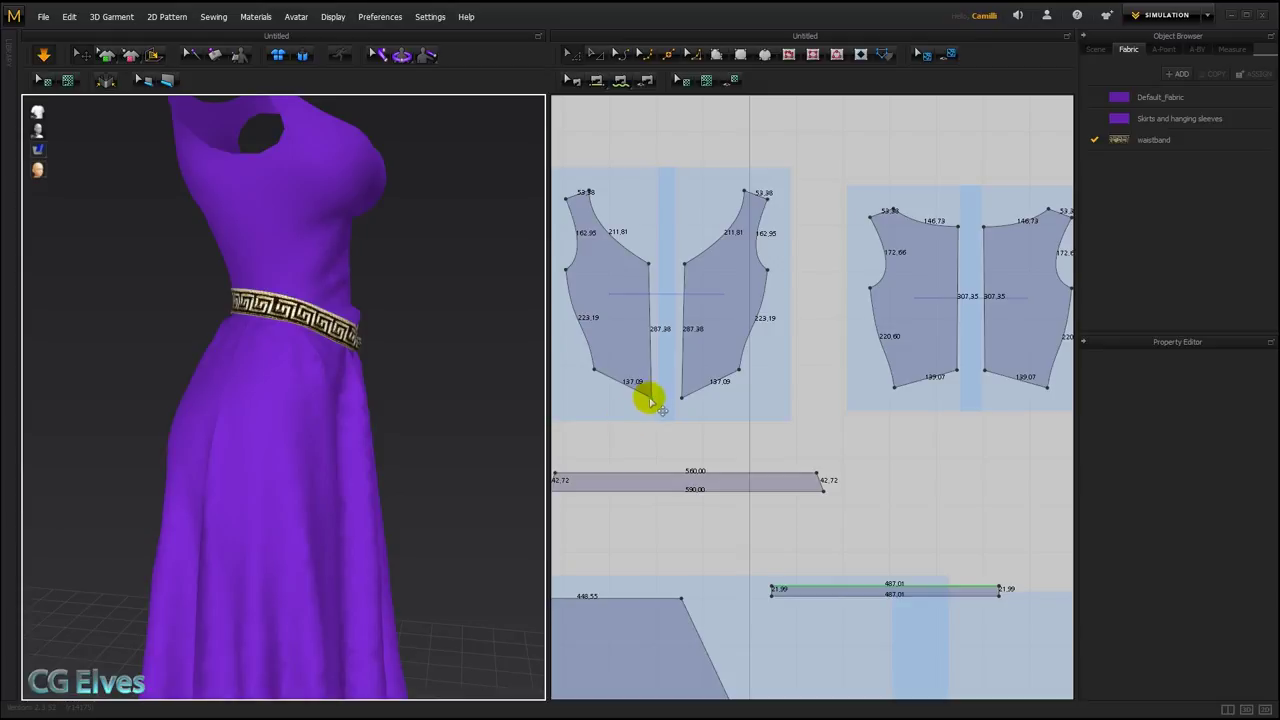
pyautogui.moveTo(652, 401); pyautogui.dragTo(652, 394)
pyautogui.click(408, 318)
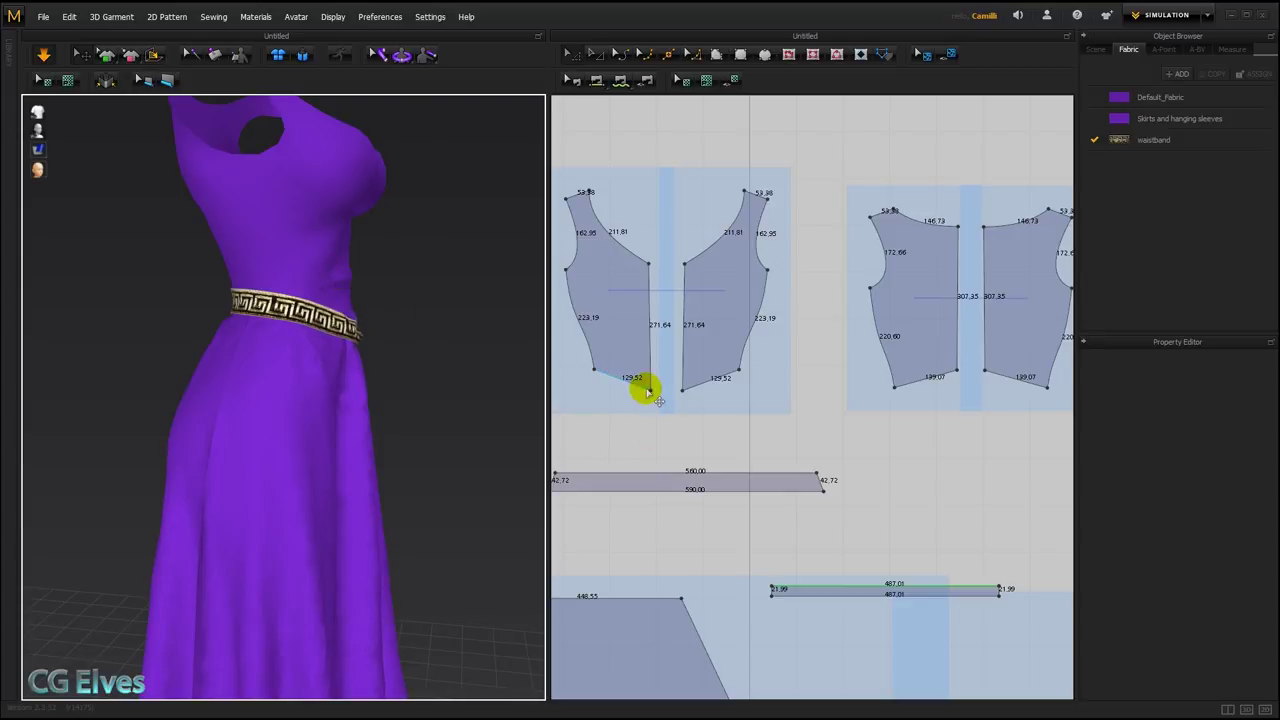
pyautogui.moveTo(662, 403); pyautogui.dragTo(650, 390)
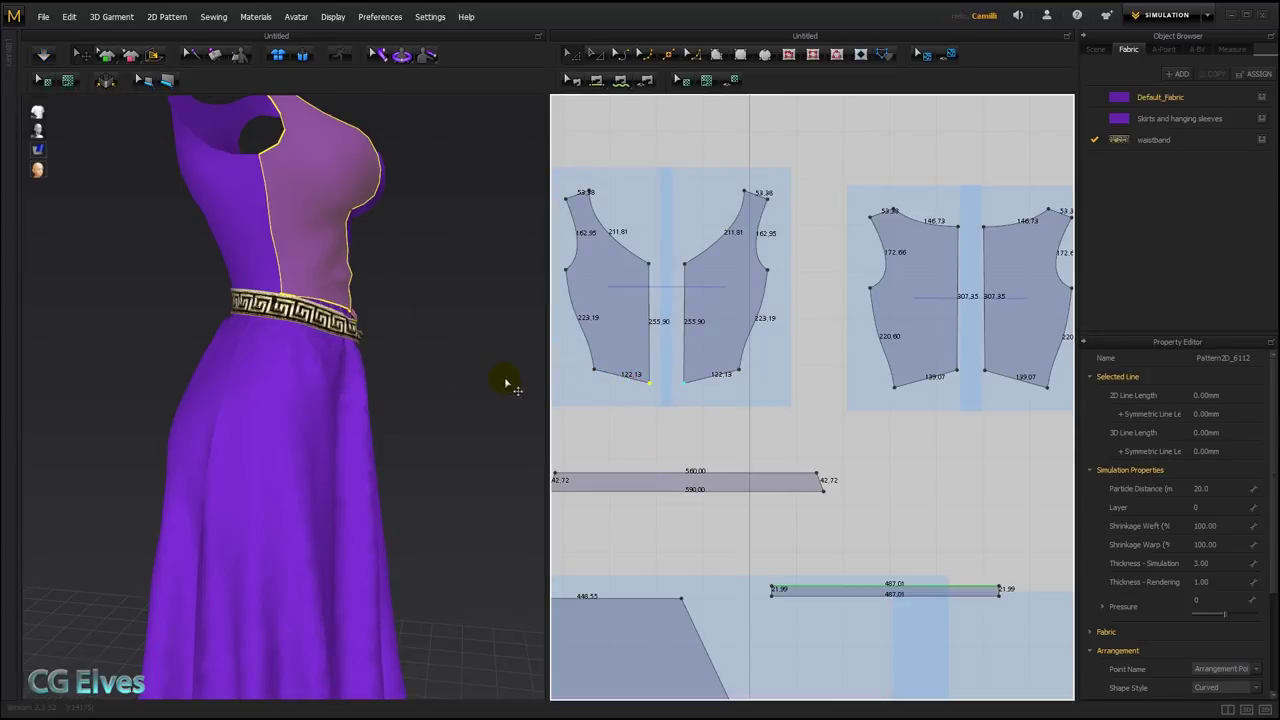
# Move the bottom edges of the back bodice patterns up by about 7 mm while simulating.
pyautogui.moveTo(434, 363); pyautogui.dragTo(400, 360, button='right')
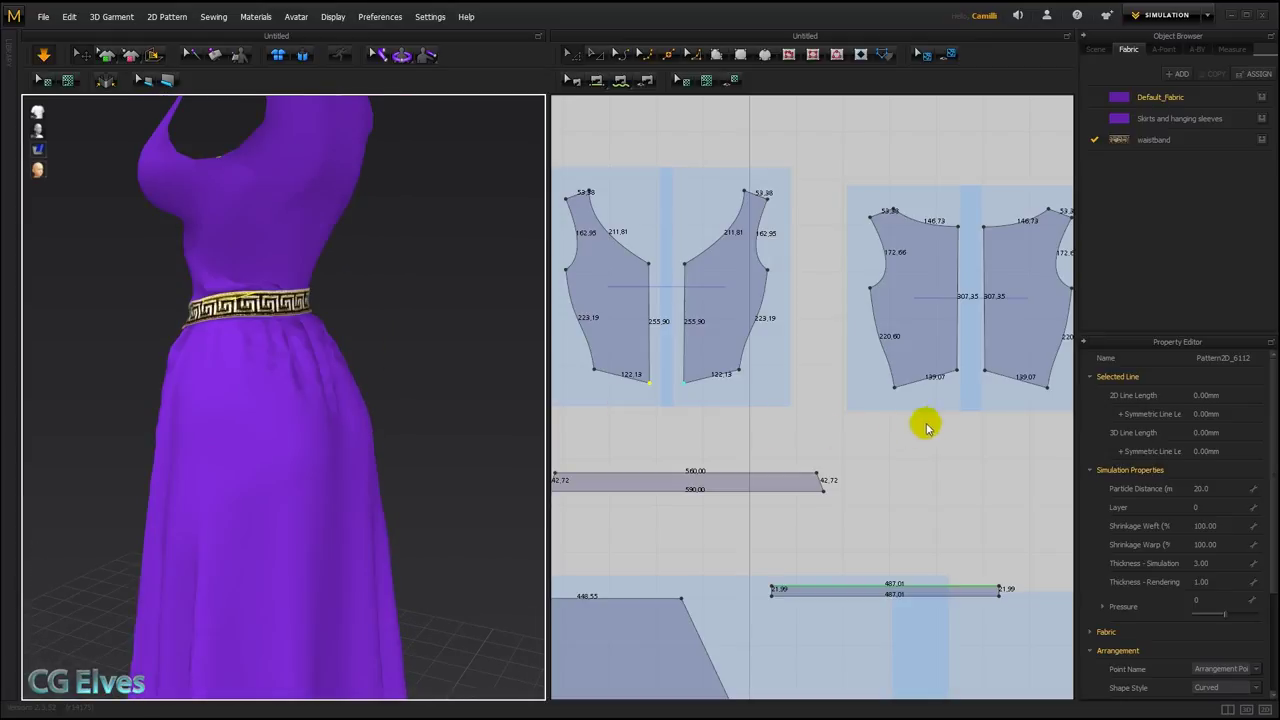
pyautogui.click(918, 384)
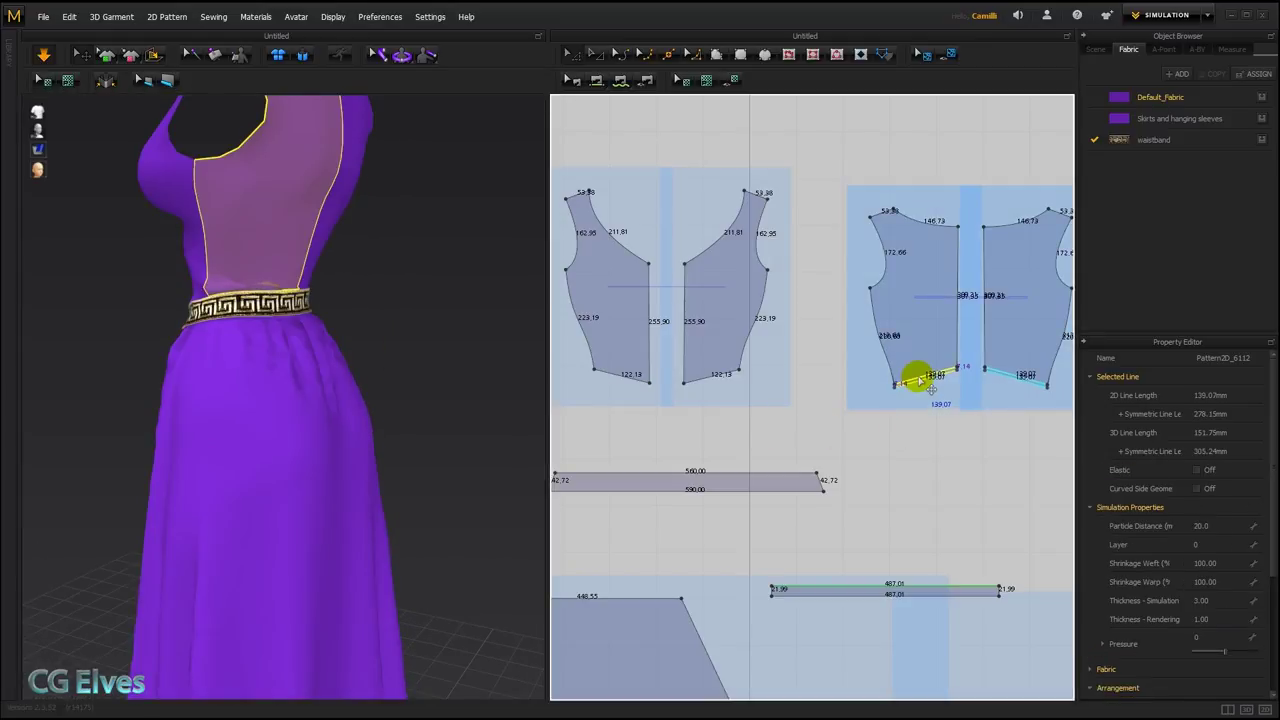
pyautogui.moveTo(286, 329); pyautogui.dragTo(361, 362, button='right')
pyautogui.click(362, 363)
# Tug the waistband into place at the side and center front during simulation and check the fit around the dress.
pyautogui.click(341, 329)
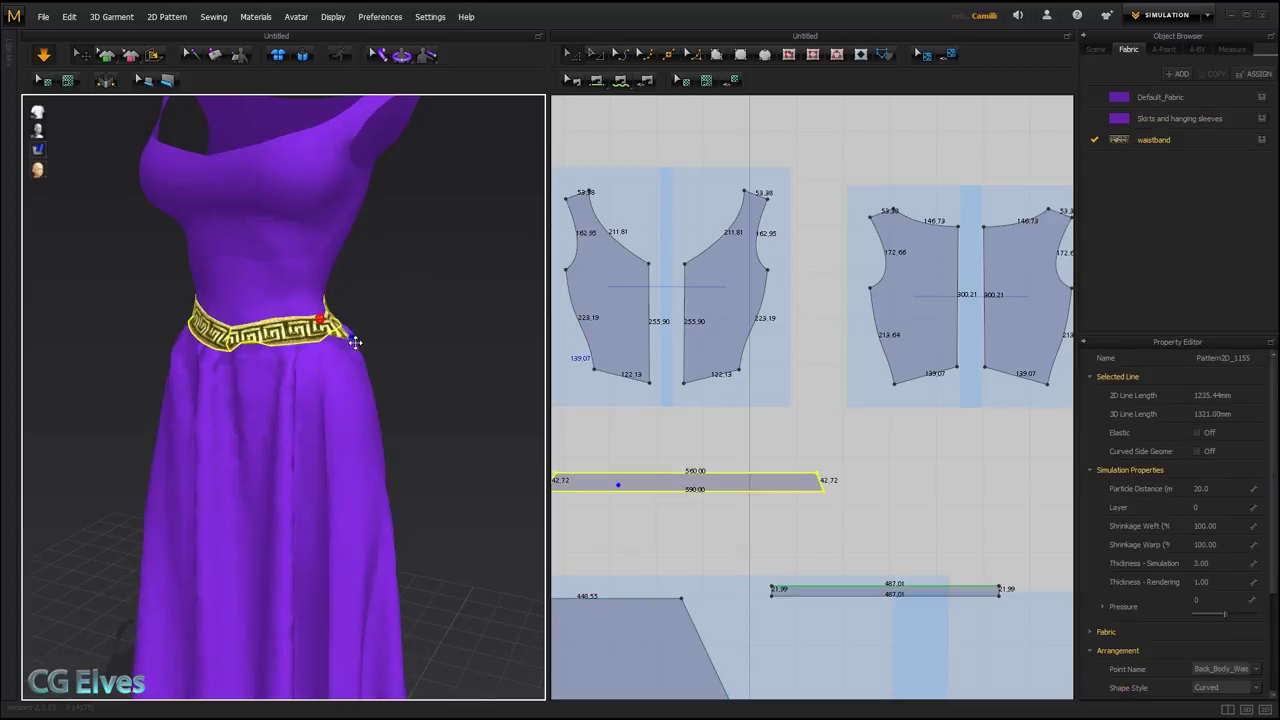
pyautogui.click(406, 307)
pyautogui.moveTo(346, 334); pyautogui.dragTo(374, 290)
pyautogui.click(410, 305)
pyautogui.moveTo(240, 363); pyautogui.dragTo(303, 358, button='right')
pyautogui.moveTo(294, 350); pyautogui.dragTo(291, 392)
pyautogui.click(426, 297)
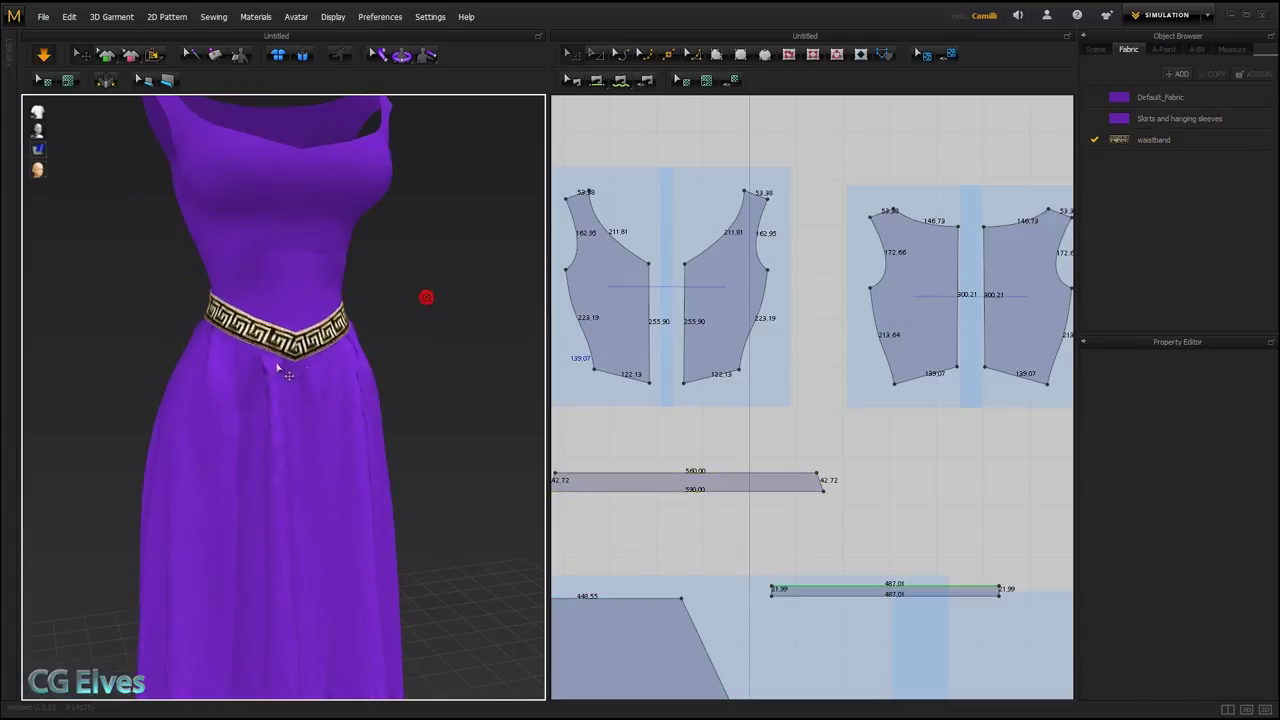
pyautogui.moveTo(287, 374); pyautogui.dragTo(349, 240, button='right')
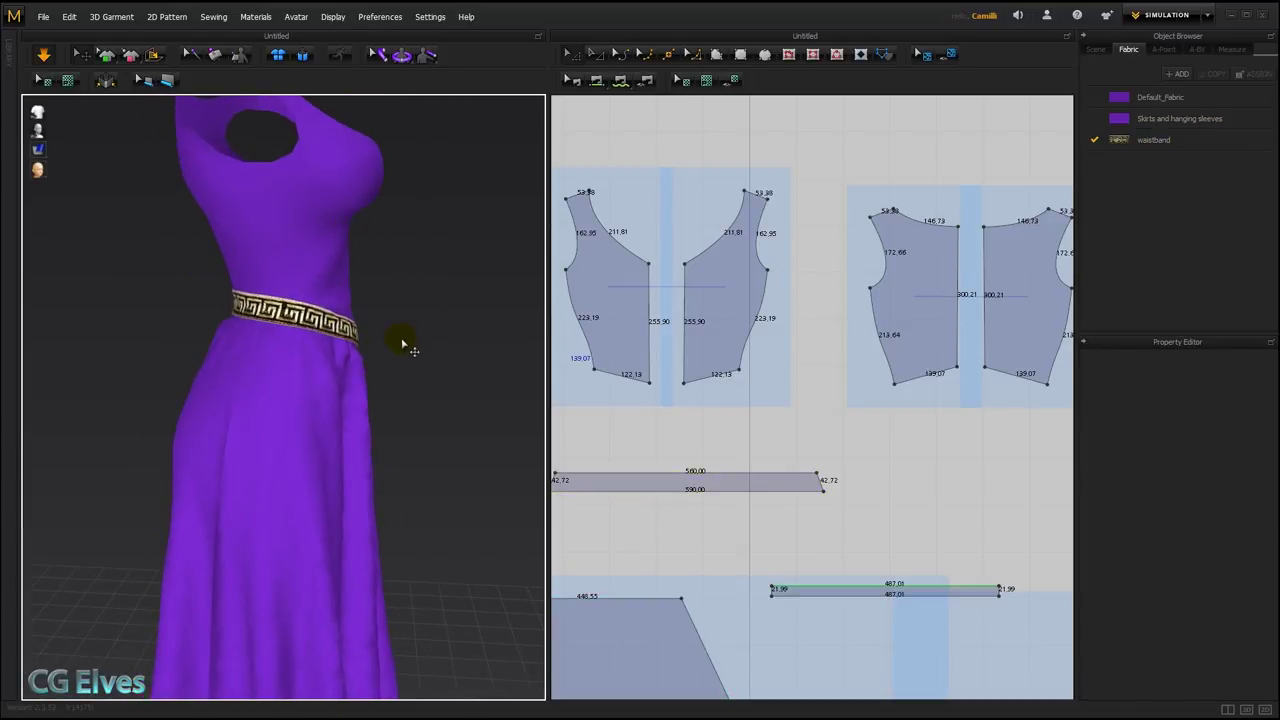
pyautogui.moveTo(474, 345); pyautogui.dragTo(400, 343, button='right')
pyautogui.moveTo(292, 340); pyautogui.dragTo(294, 346)
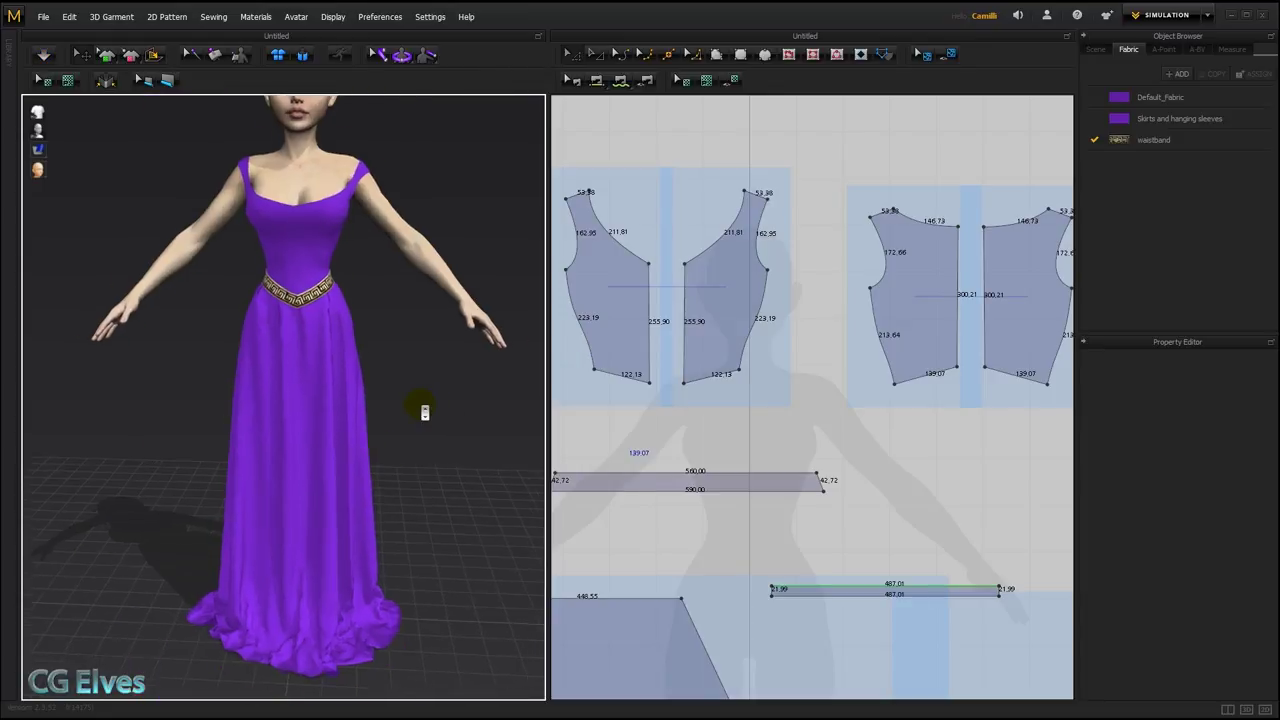
pyautogui.moveTo(421, 404); pyautogui.dragTo(409, 404, button='right')
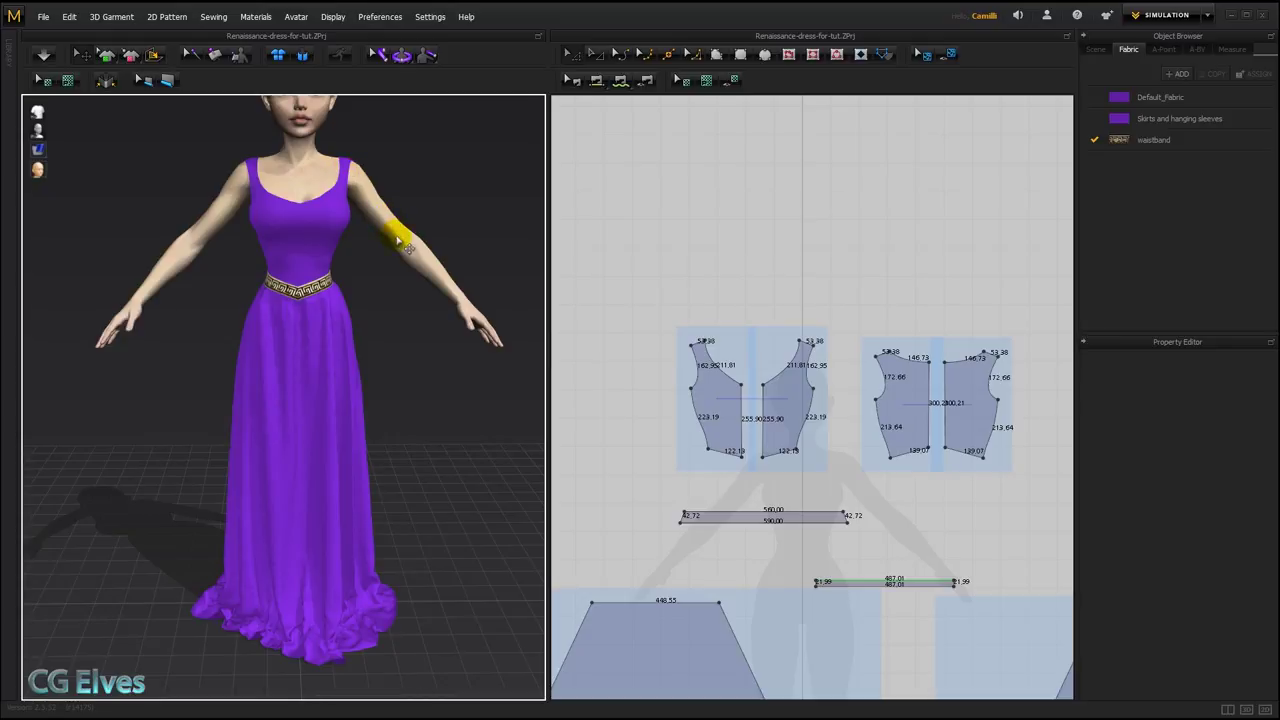
# Measure the front and back armhole edges and create a 300 by 300 mm rectangle pattern beside the front bodice.
pyautogui.click(697, 372)
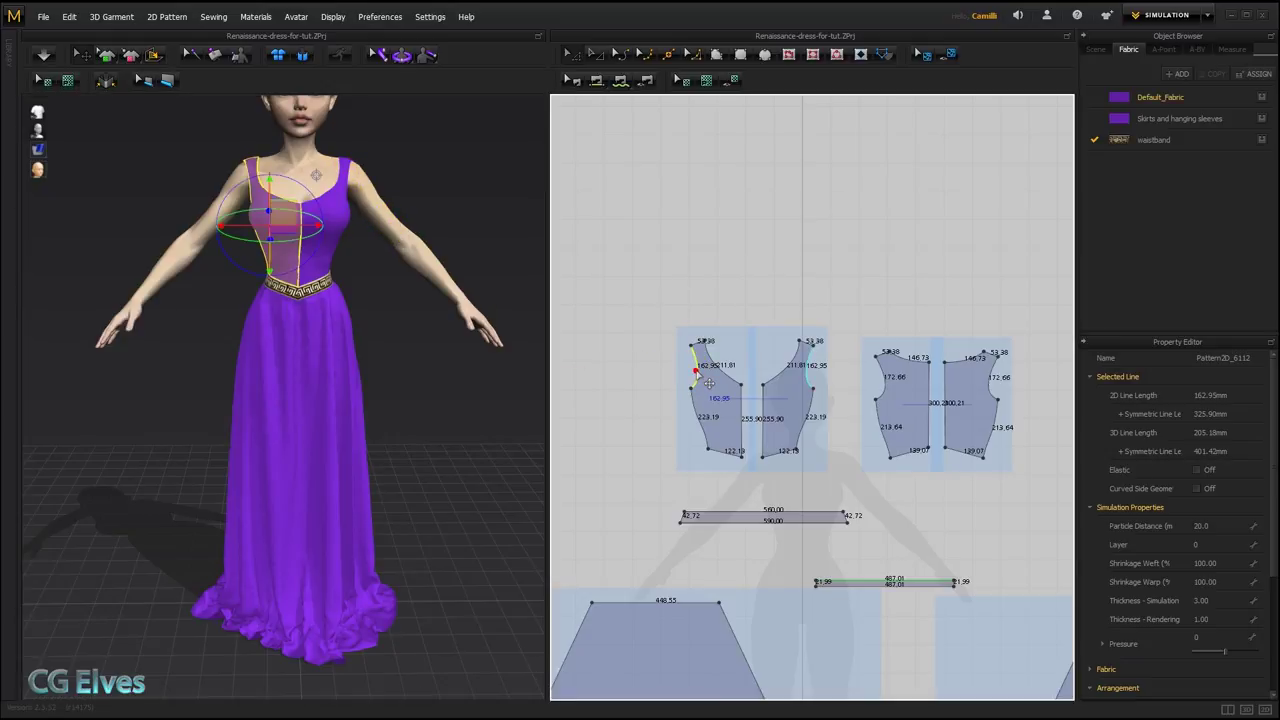
pyautogui.click(892, 385)
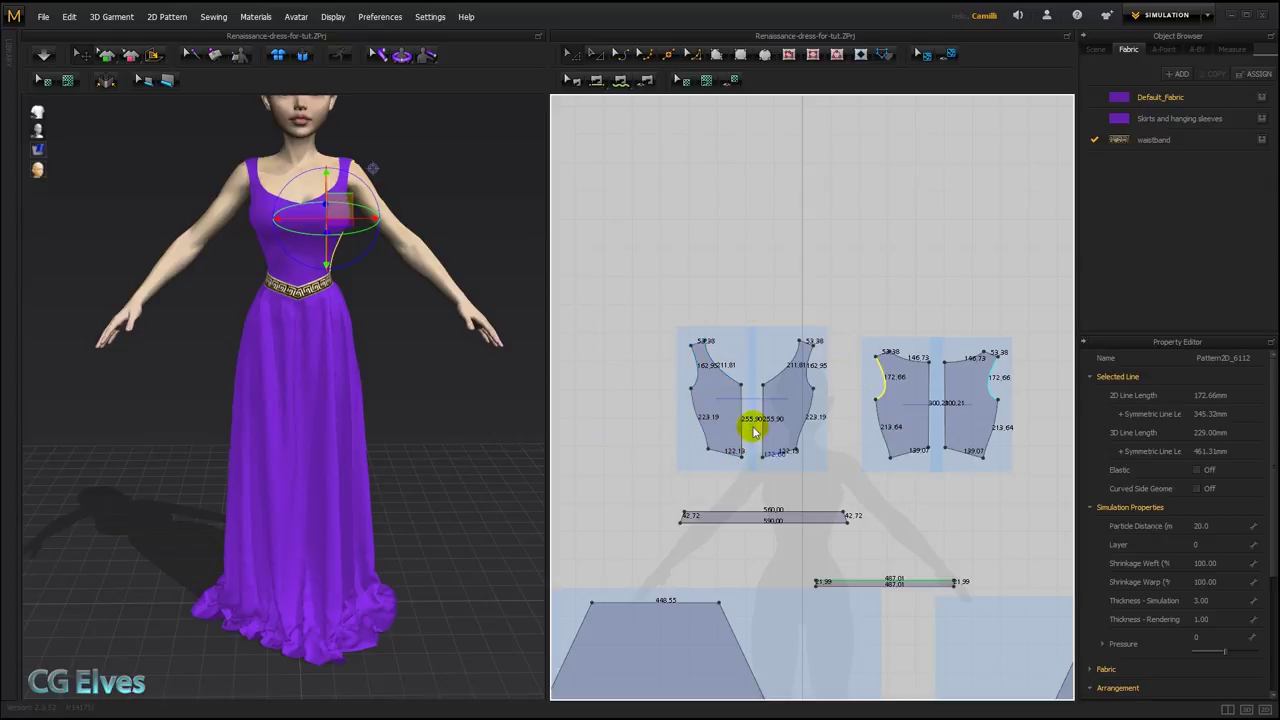
pyautogui.moveTo(757, 429); pyautogui.dragTo(771, 434, button='middle')
pyautogui.moveTo(634, 374); pyautogui.dragTo(669, 366, button='middle')
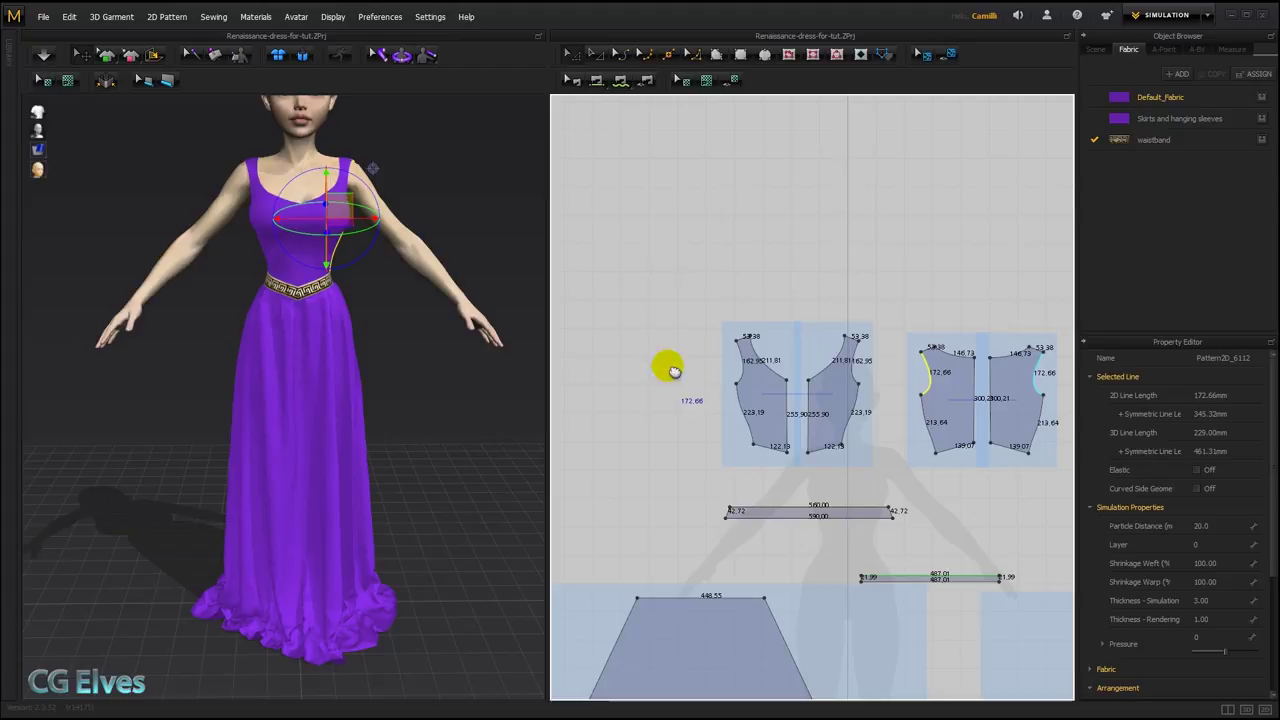
pyautogui.click(745, 55)
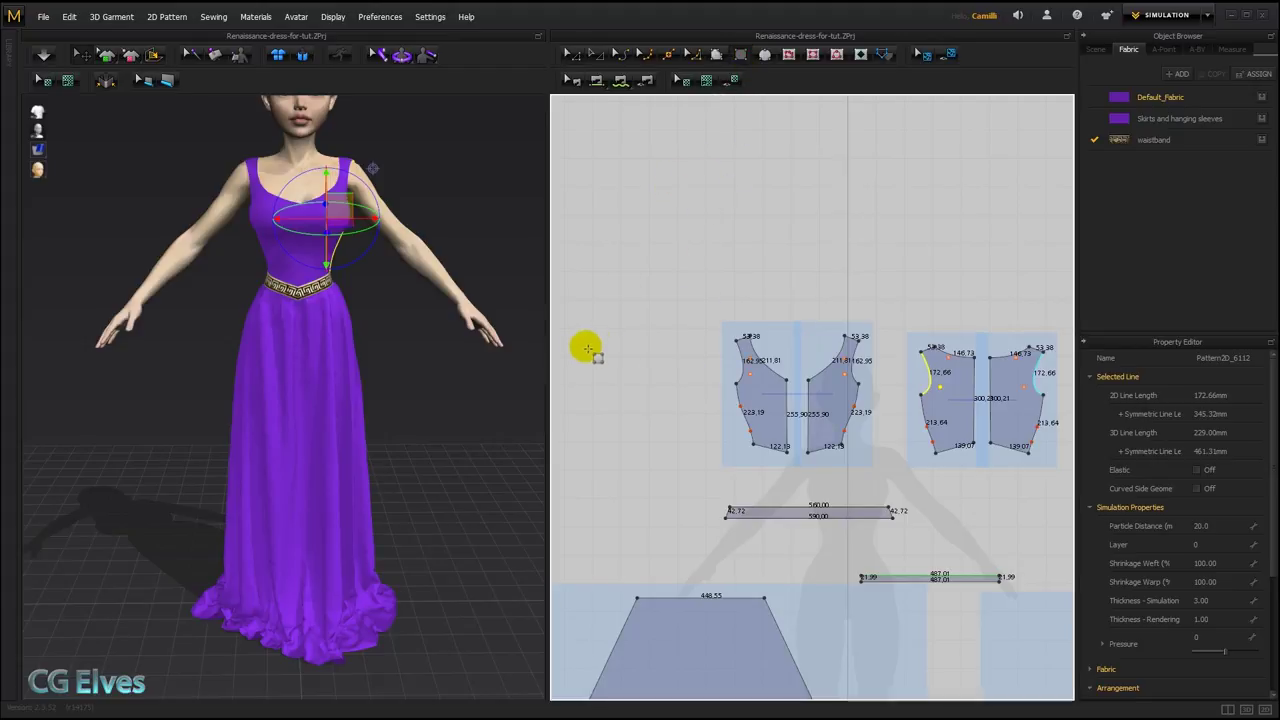
pyautogui.click(586, 346)
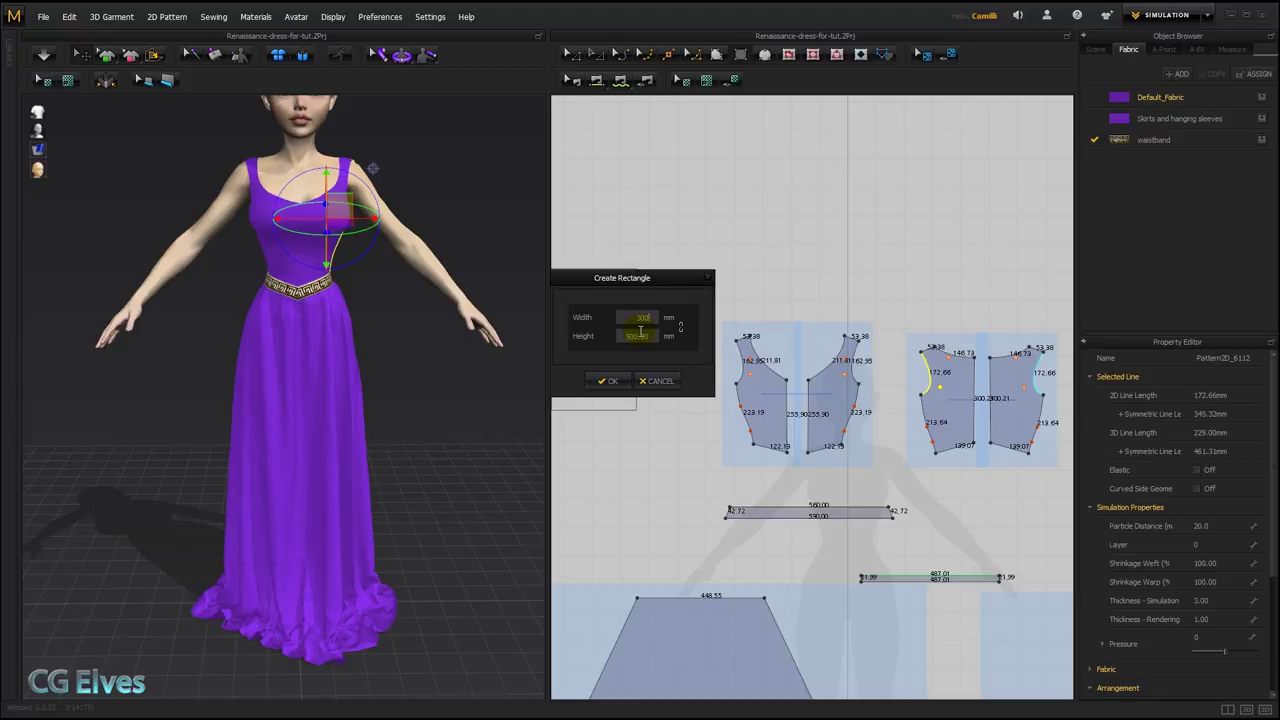
pyautogui.press('Return')
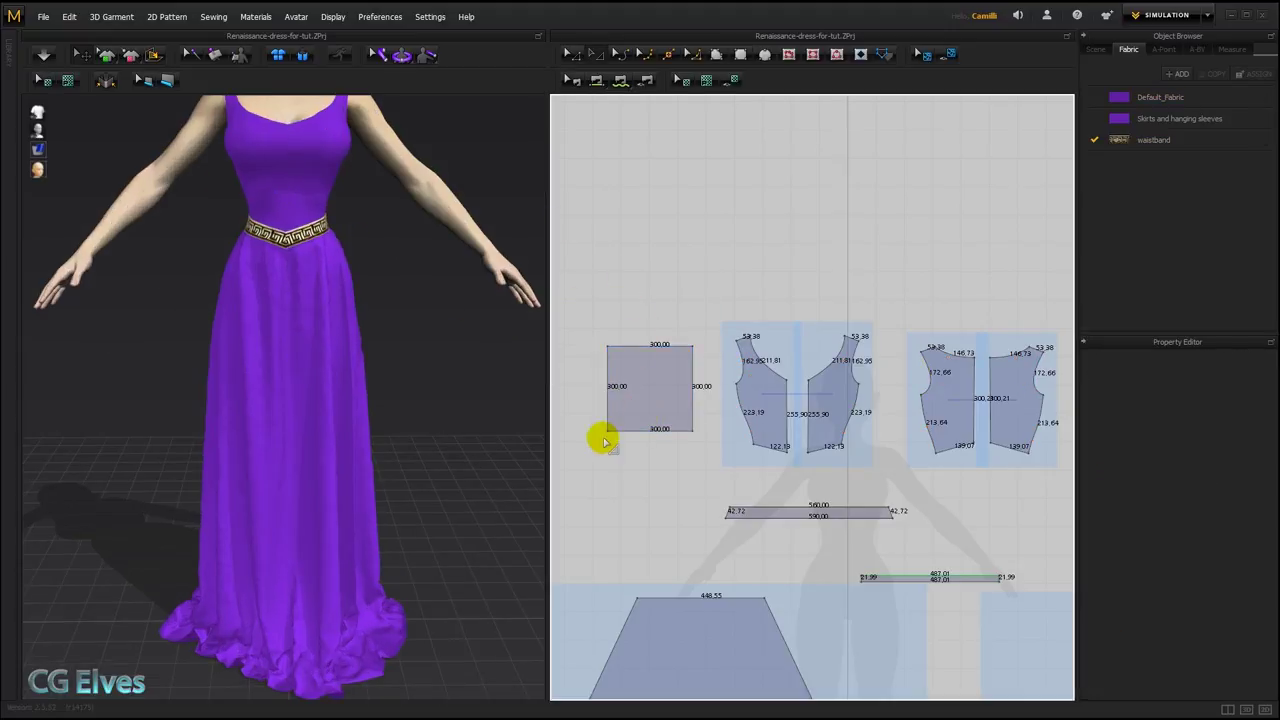
# Split the top edge of the new rectangle pattern into two equal 150 mm segments.
pyautogui.click(686, 422)
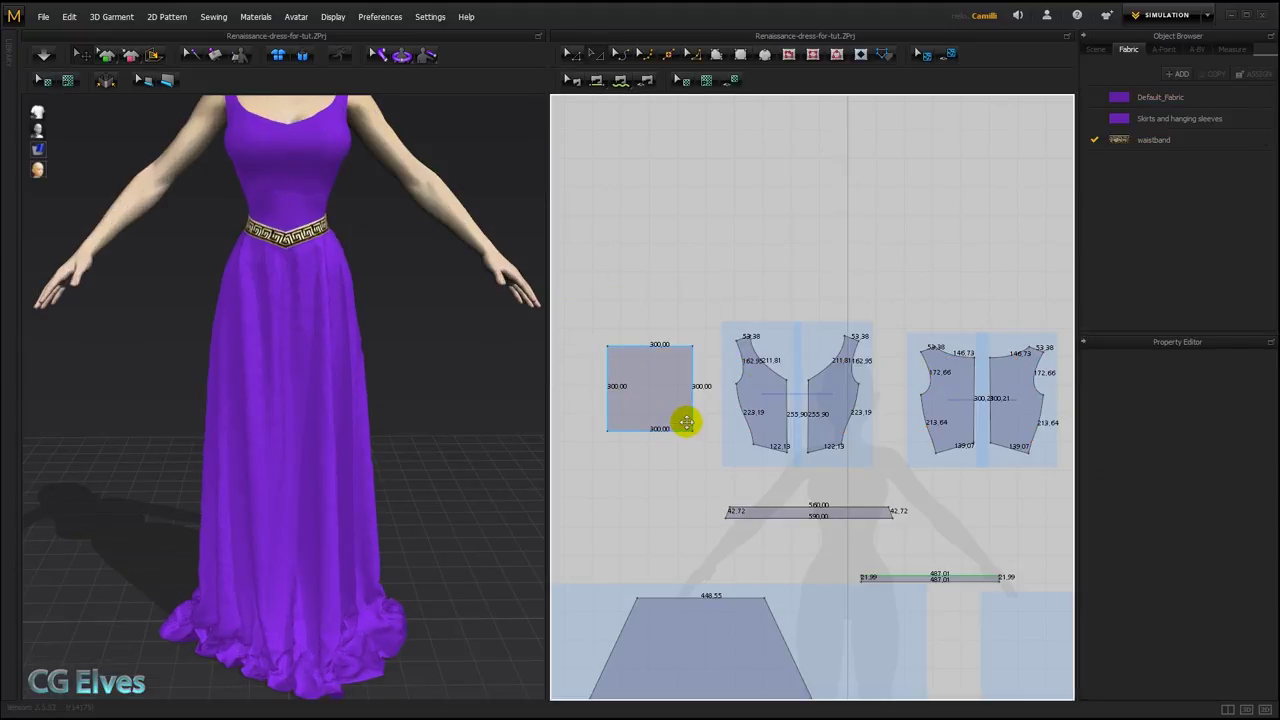
pyautogui.click(671, 54)
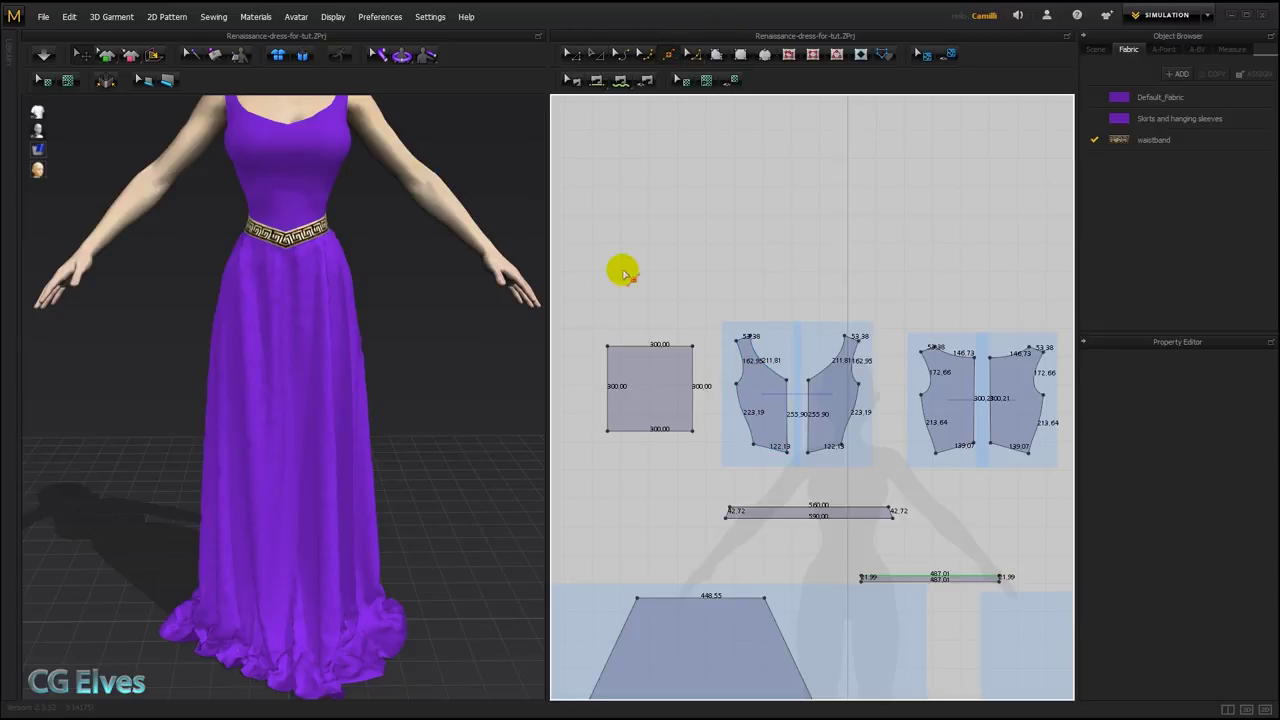
pyautogui.rightClick(652, 348)
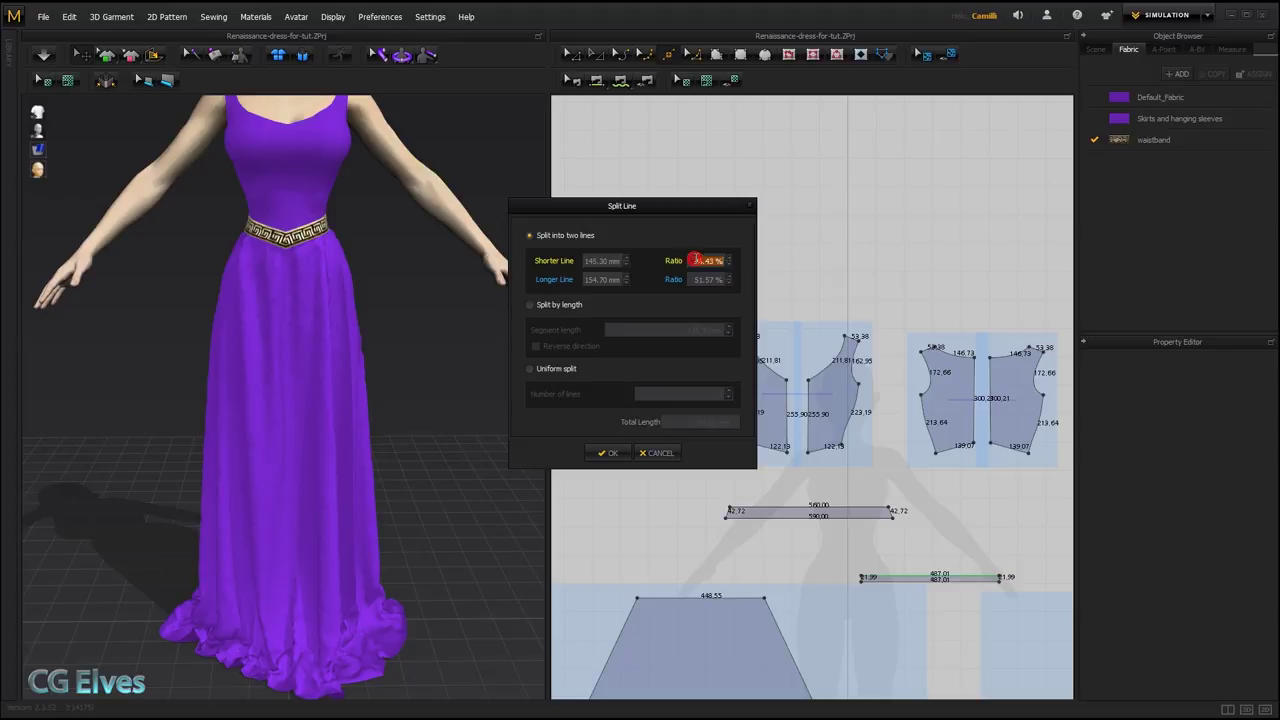
pyautogui.press('Return')
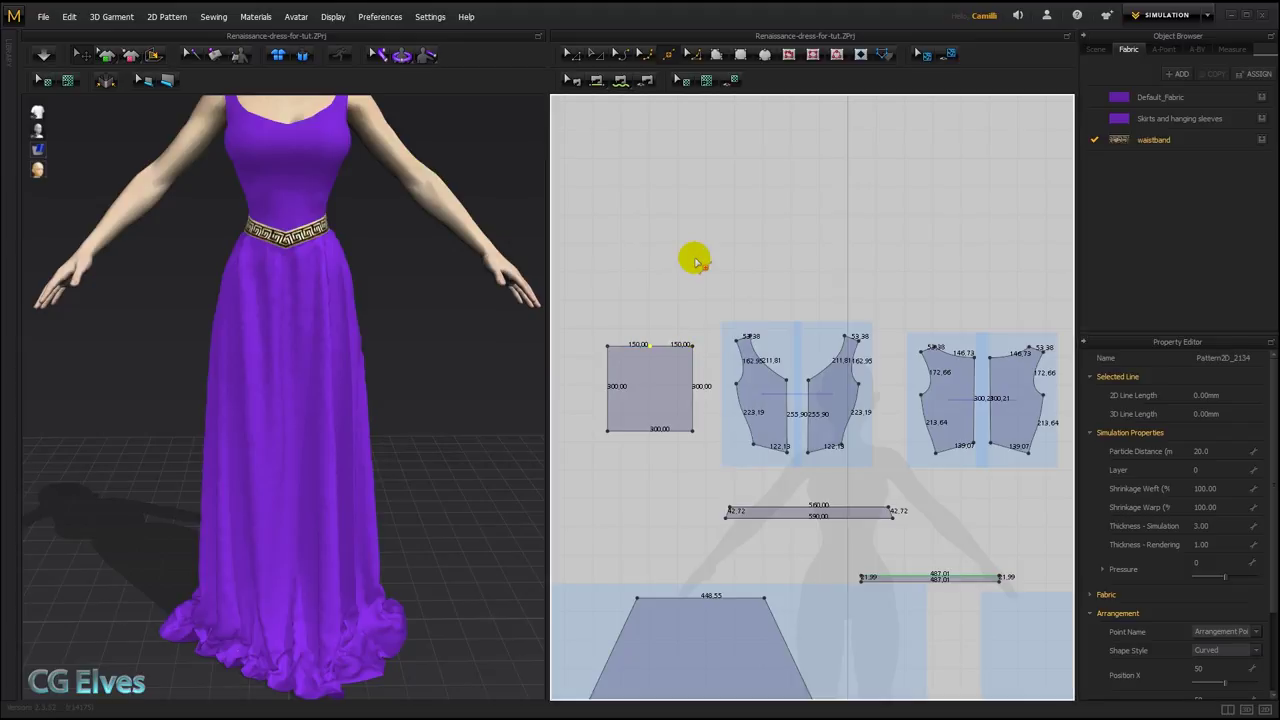
# Raise the rectangle's top midpoint until both upper segments are about 168 mm long, and convert it to a curve point.
pyautogui.click(566, 54)
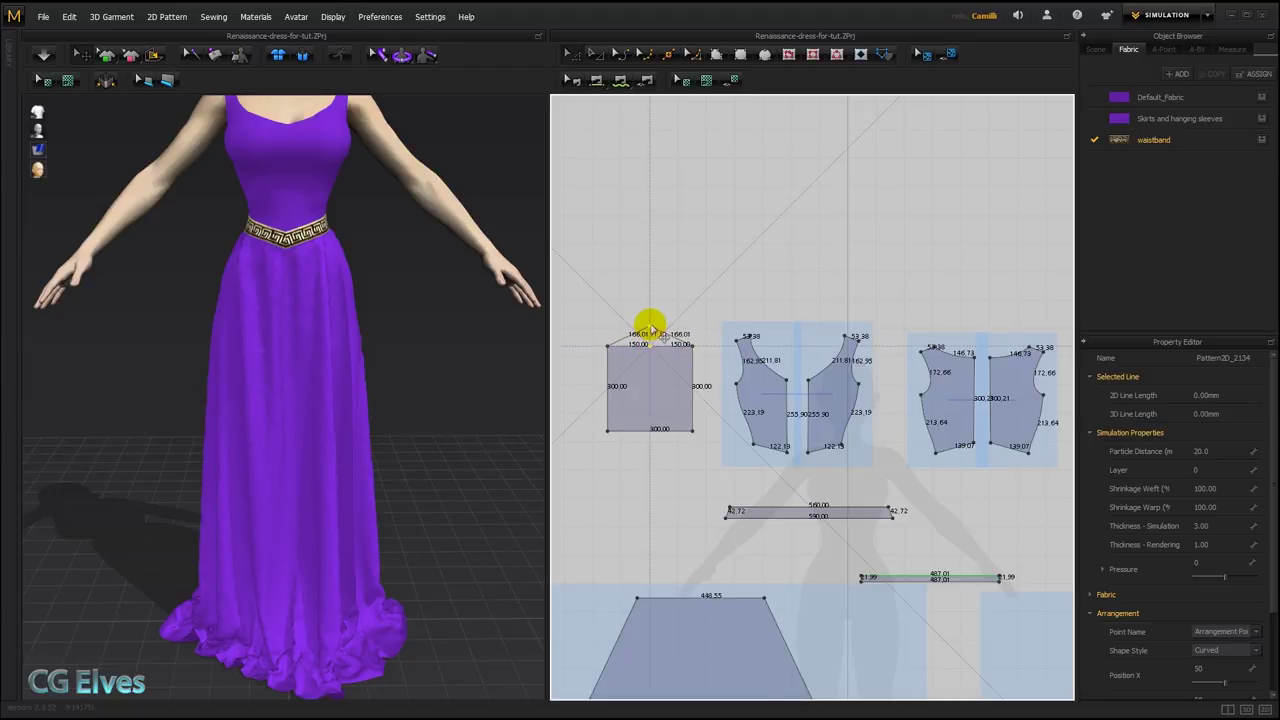
pyautogui.moveTo(650, 330); pyautogui.dragTo(650, 332)
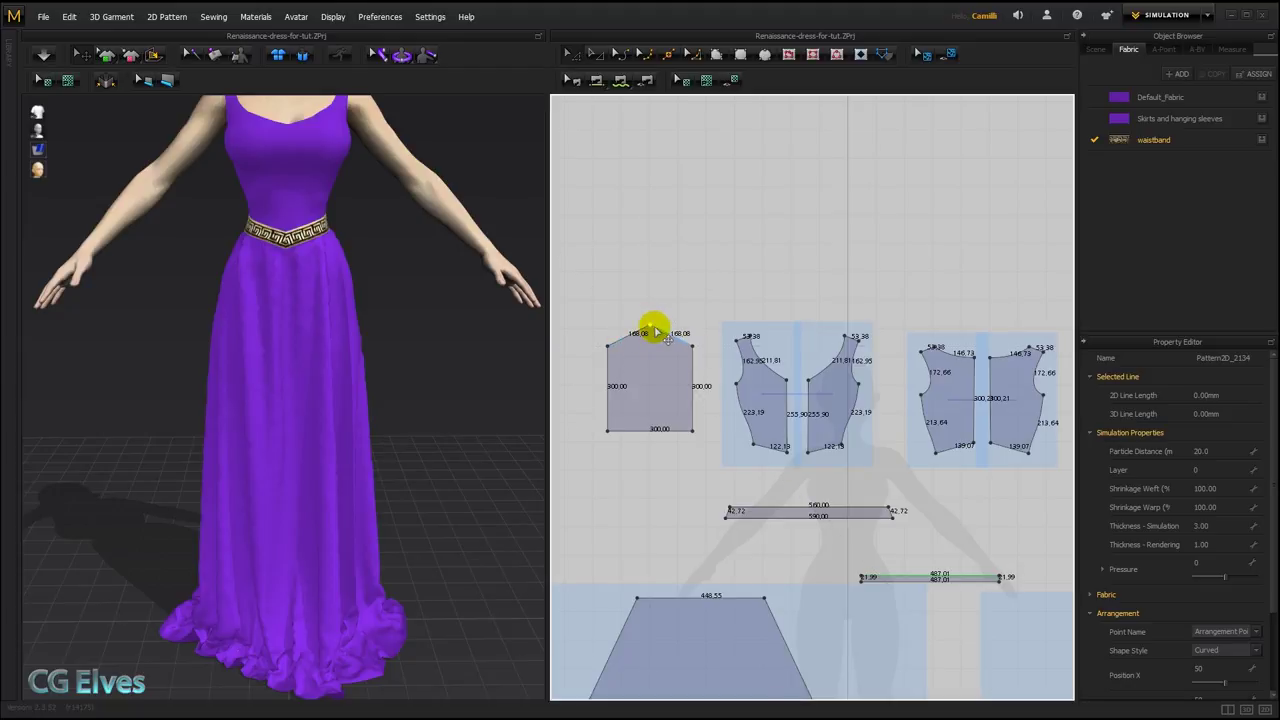
pyautogui.rightClick(650, 332)
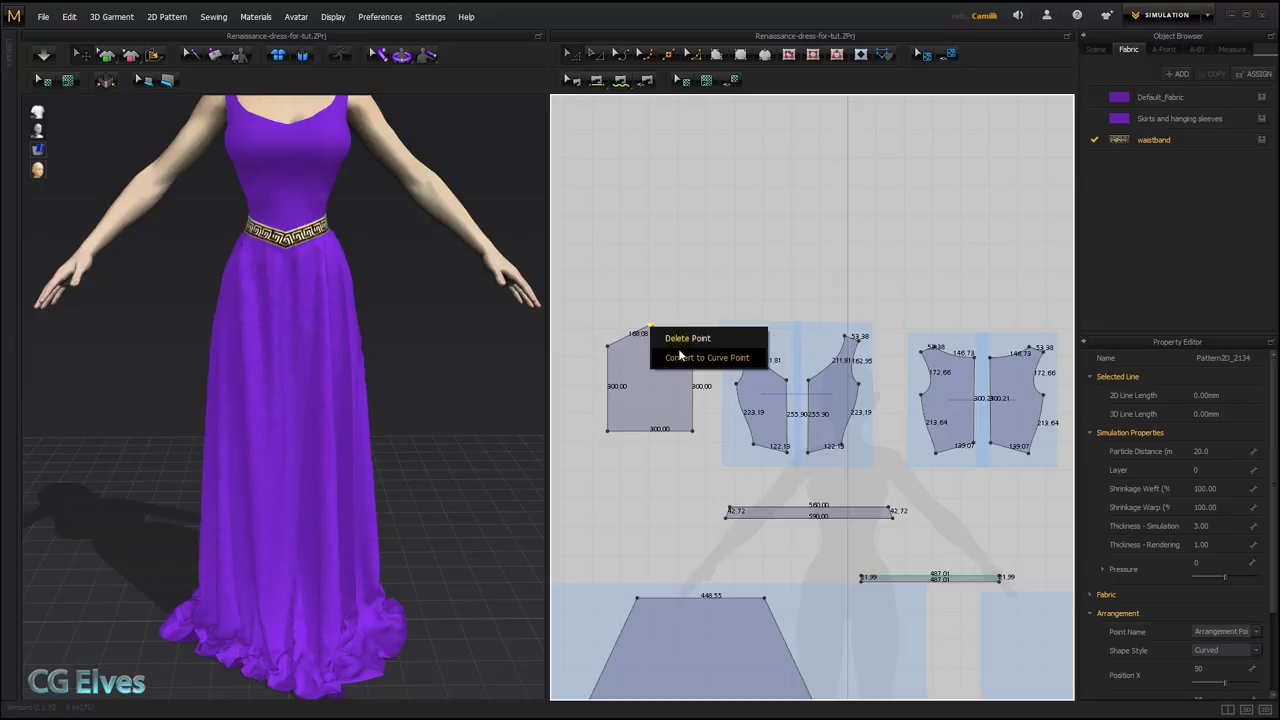
pyautogui.click(680, 356)
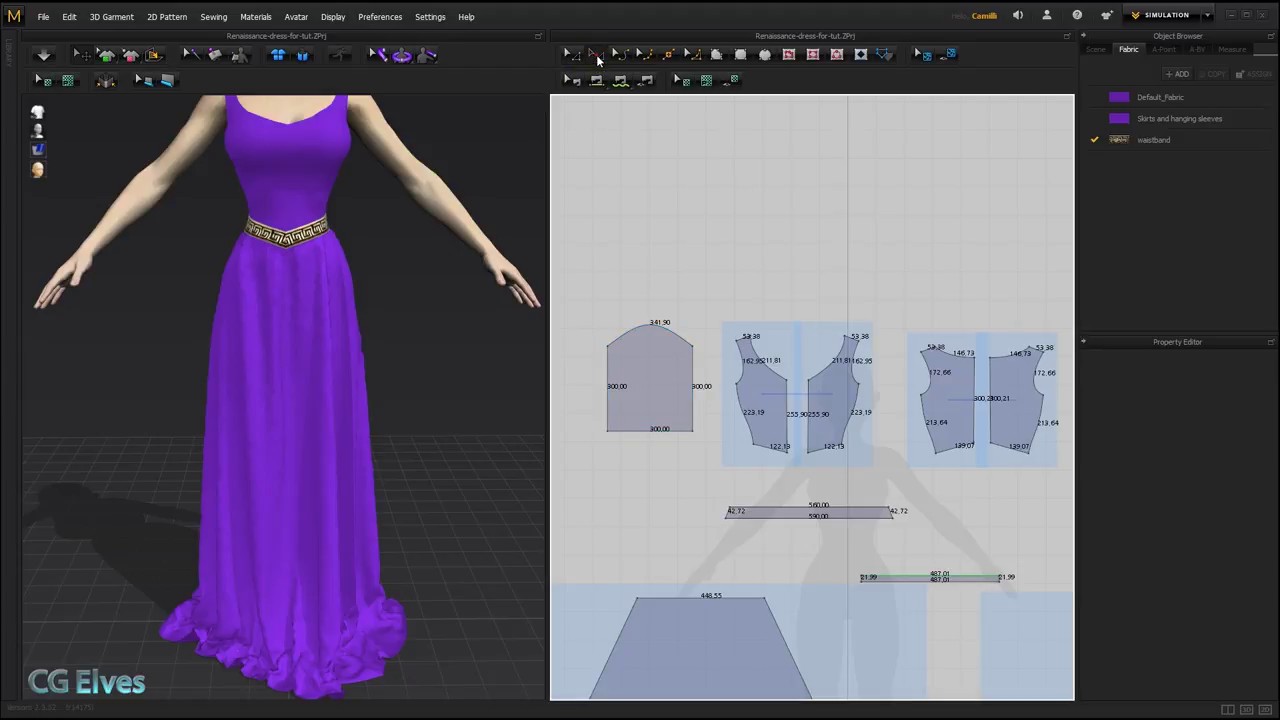
pyautogui.click(672, 352)
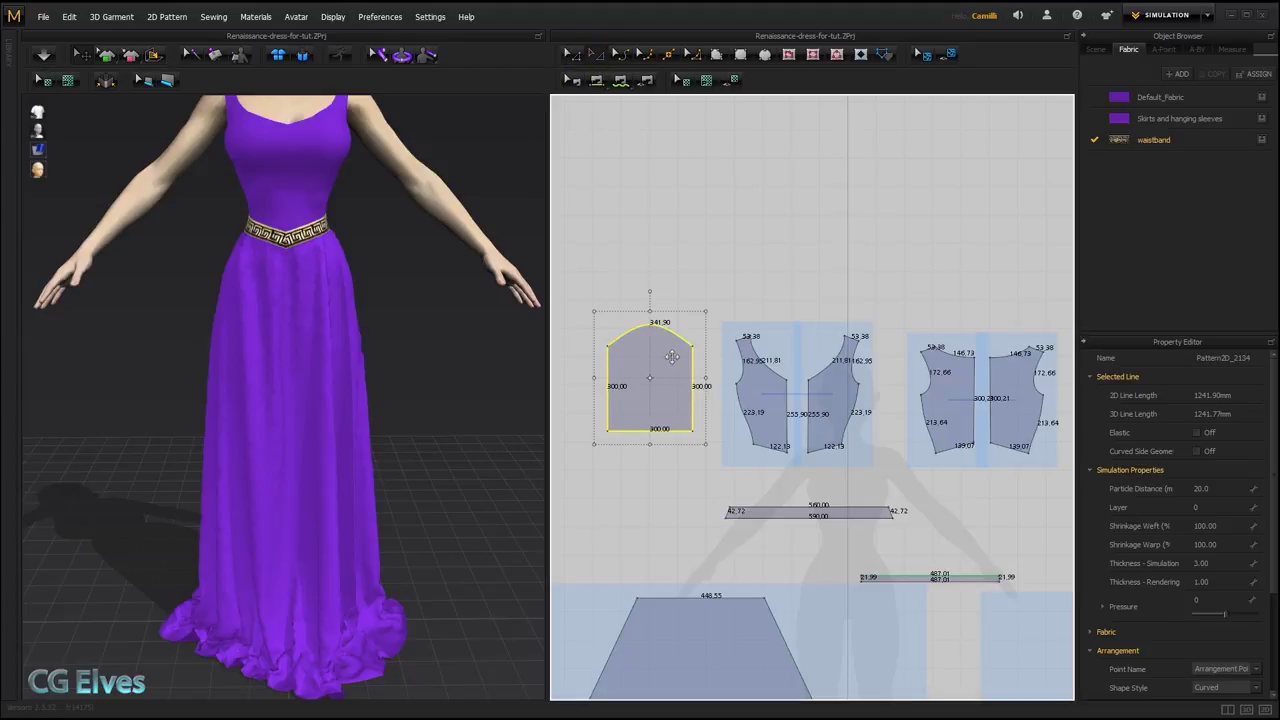
# Look up the shortcuts assigned to the sewing tools in the user settings.
pyautogui.click(620, 88)
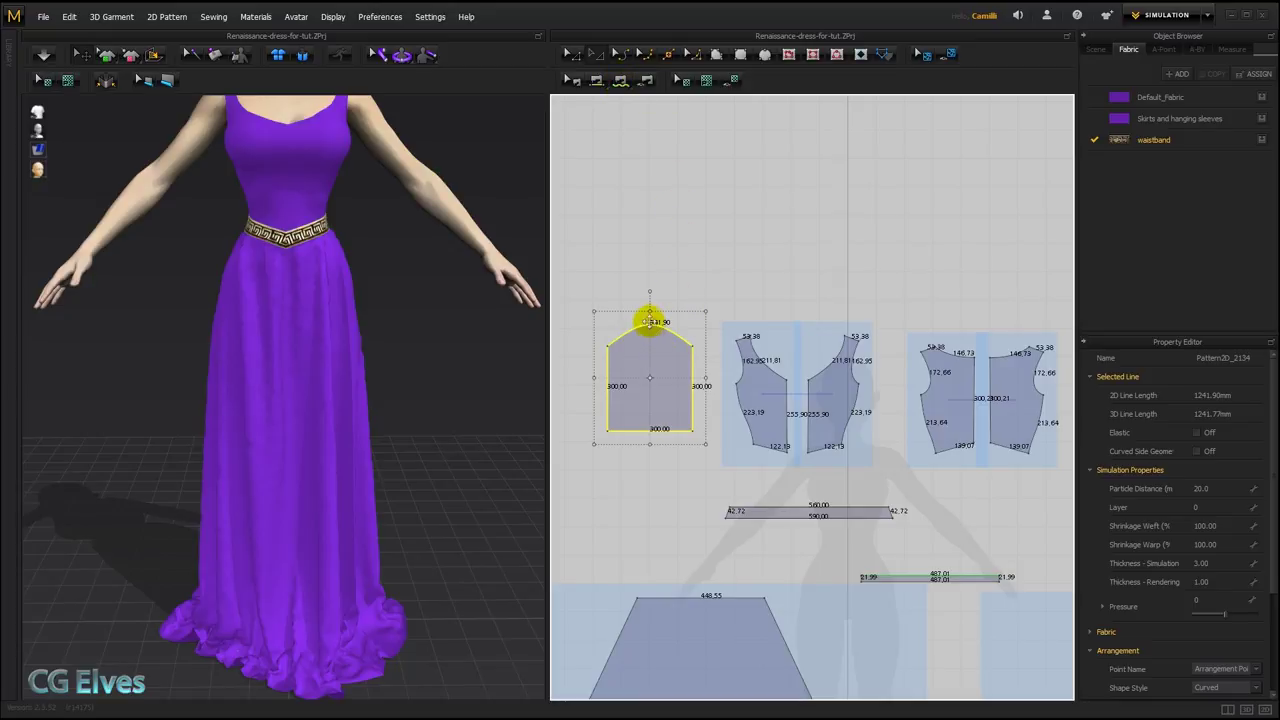
pyautogui.click(429, 17)
pyautogui.click(445, 51)
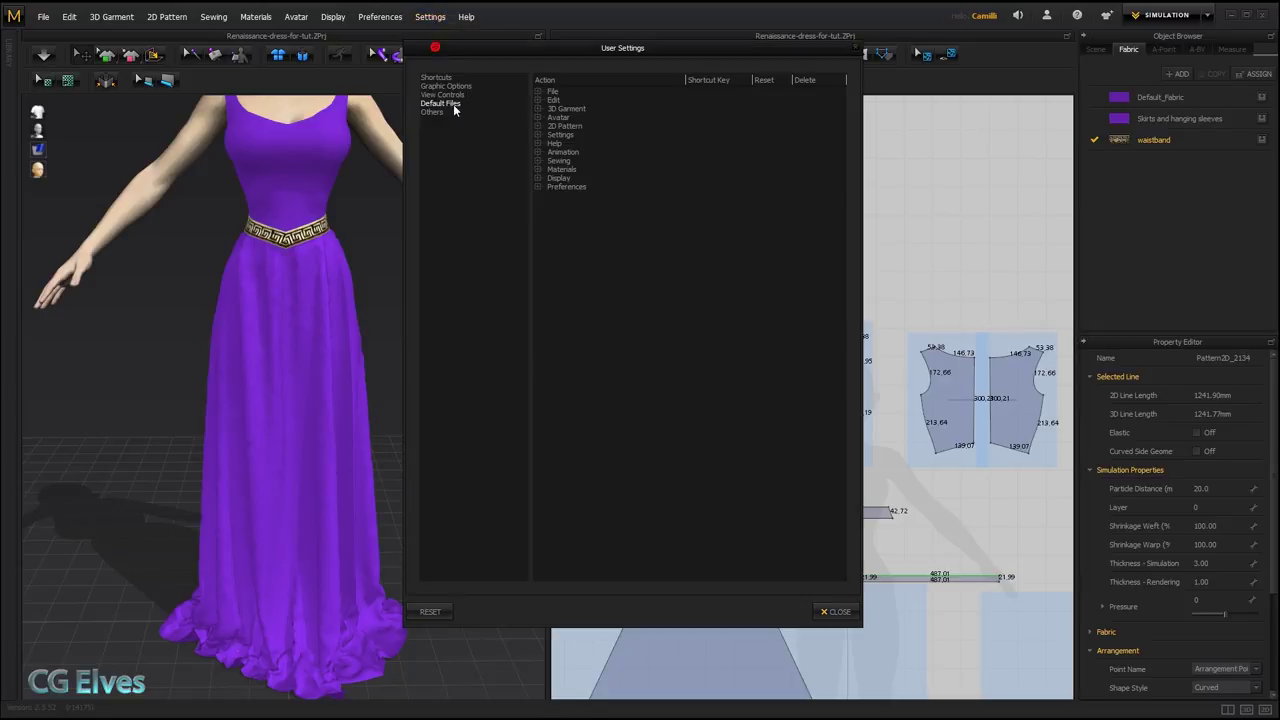
pyautogui.doubleClick(555, 161)
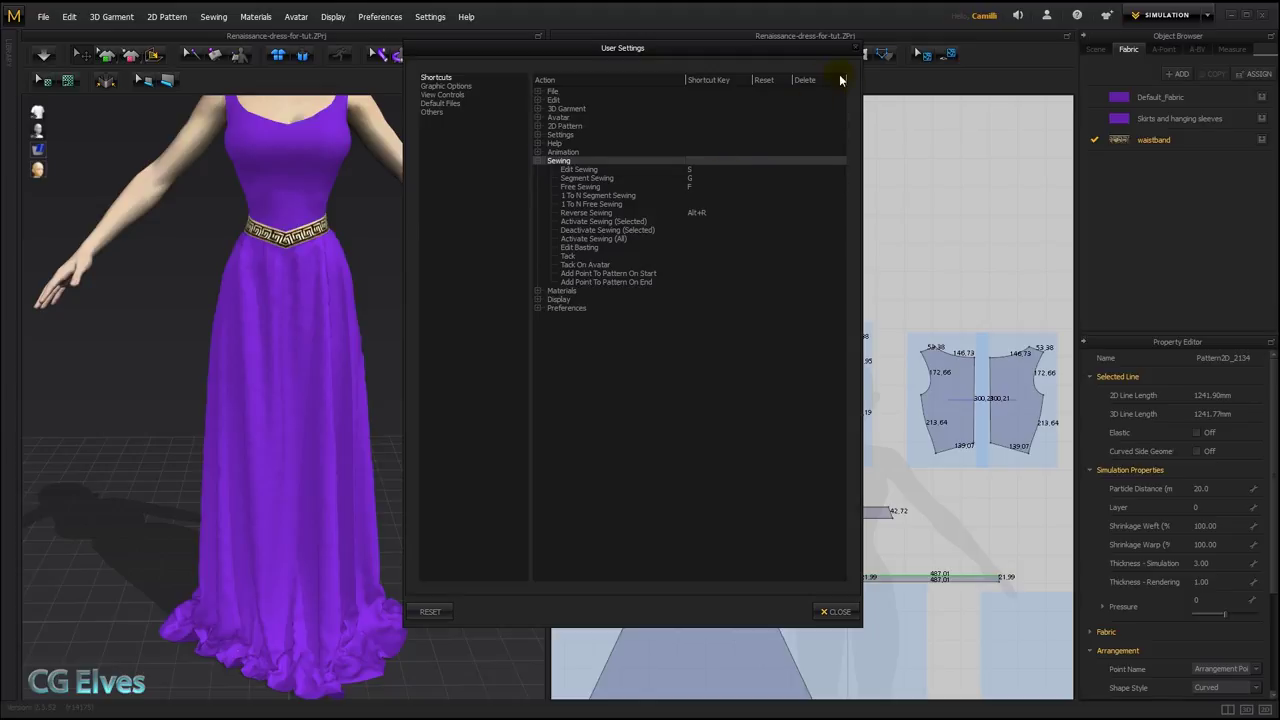
pyautogui.click(854, 48)
# Sew the two halves of the sleeve cap to the matching front and back armhole edges of the bodice.
pyautogui.click(650, 320)
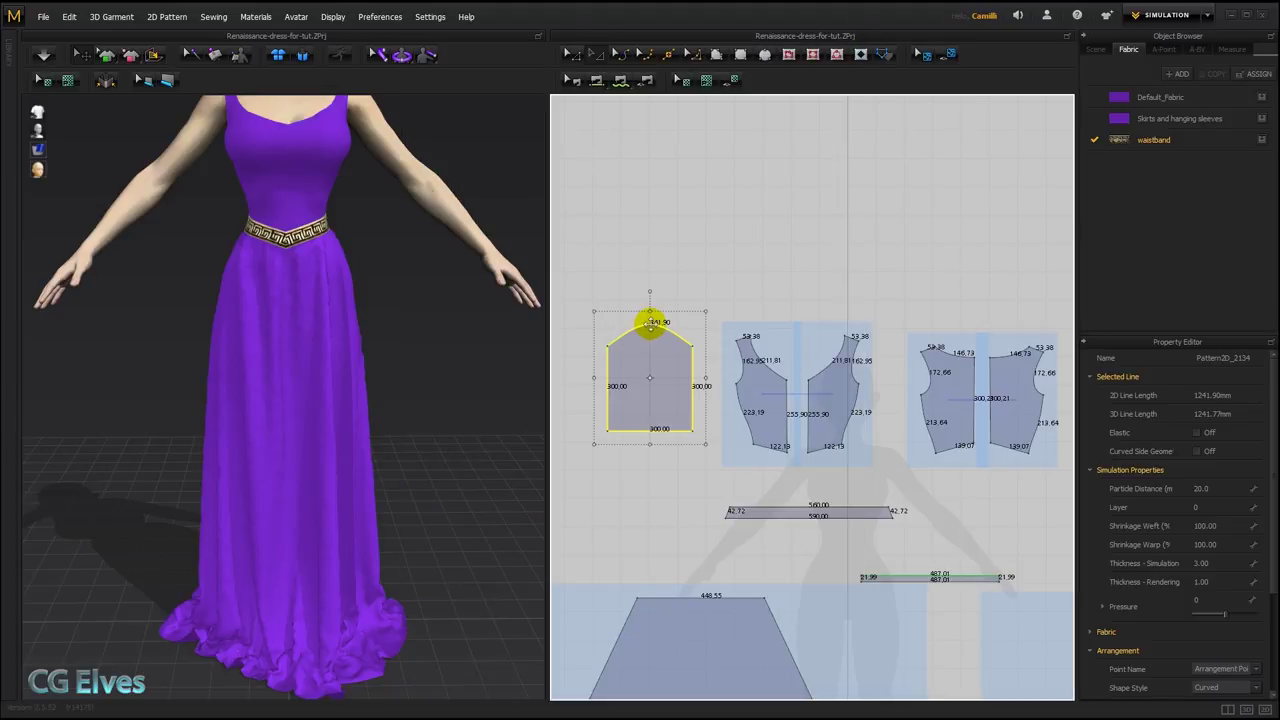
pyautogui.press('n')
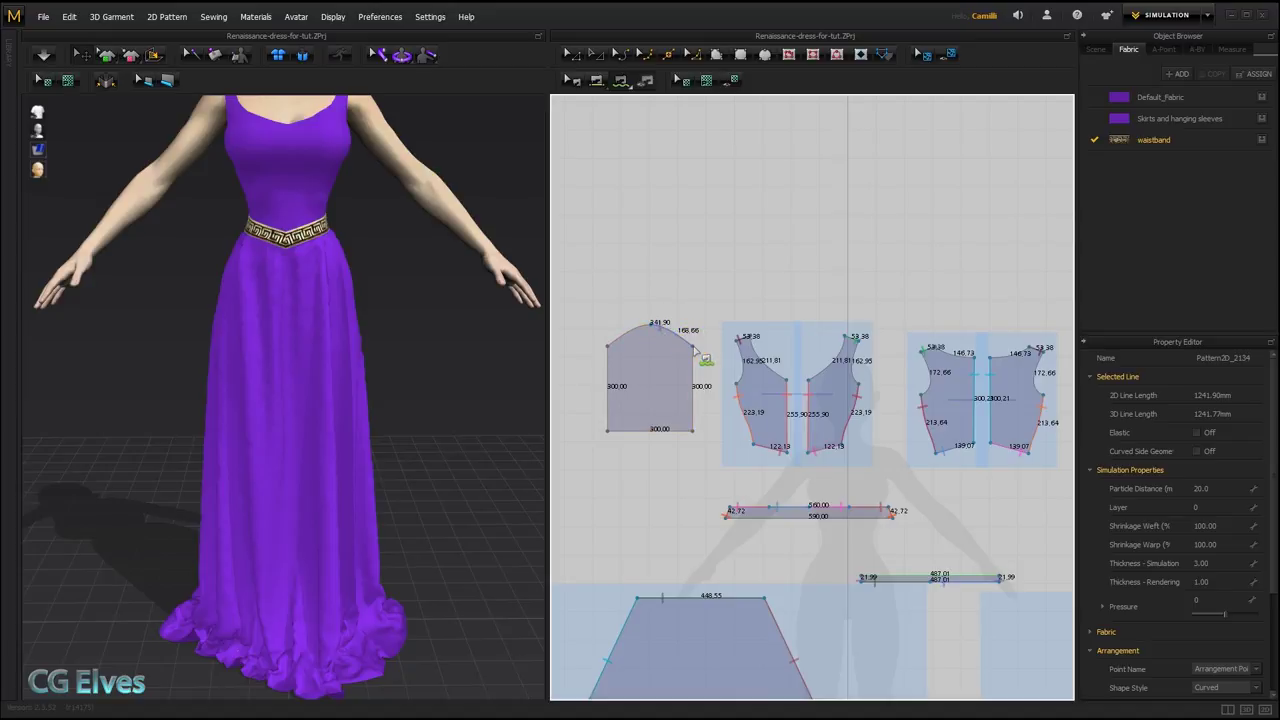
pyautogui.click(733, 341)
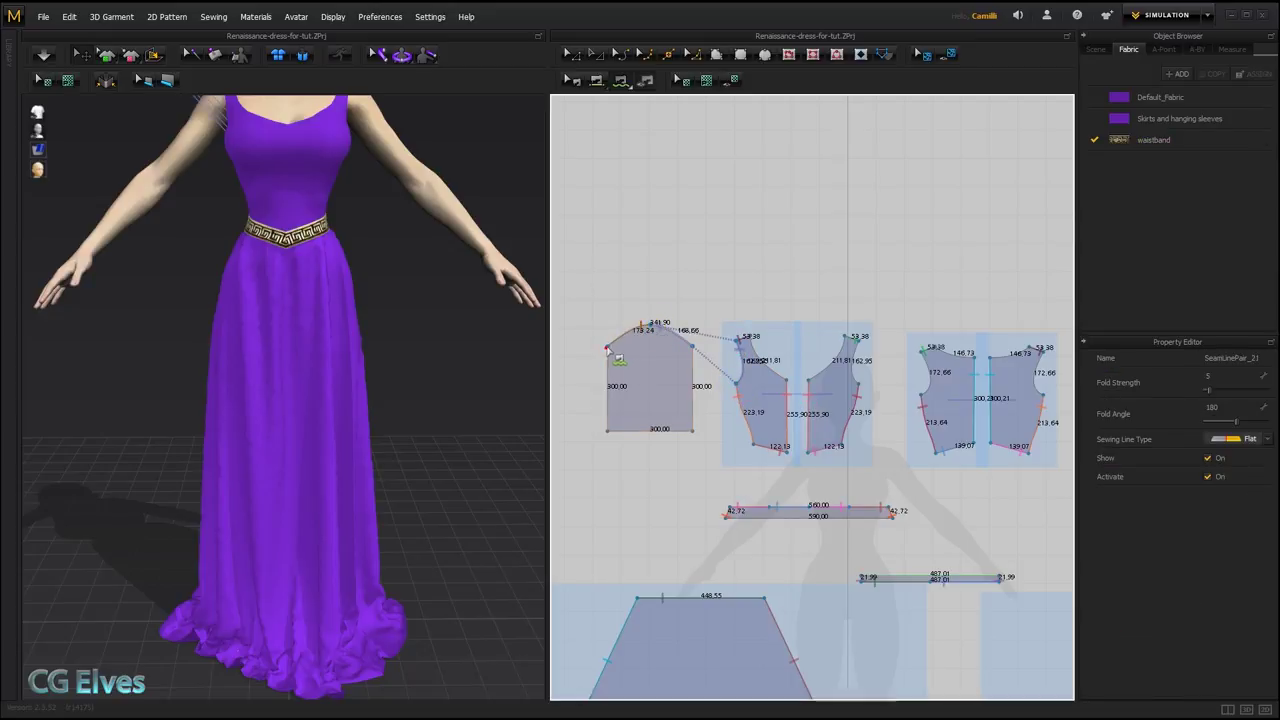
pyautogui.moveTo(904, 327); pyautogui.dragTo(863, 313, button='middle')
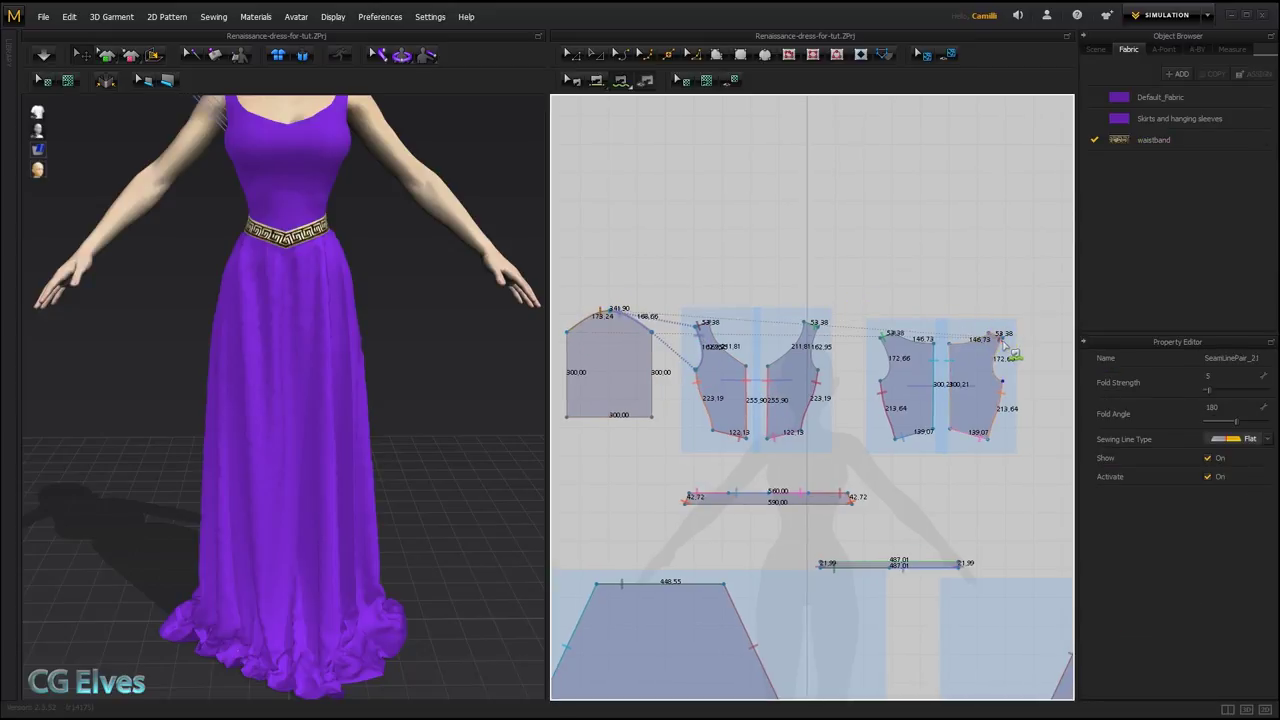
pyautogui.click(1001, 341)
pyautogui.click(1004, 380)
pyautogui.scroll(-1, 642, 388)
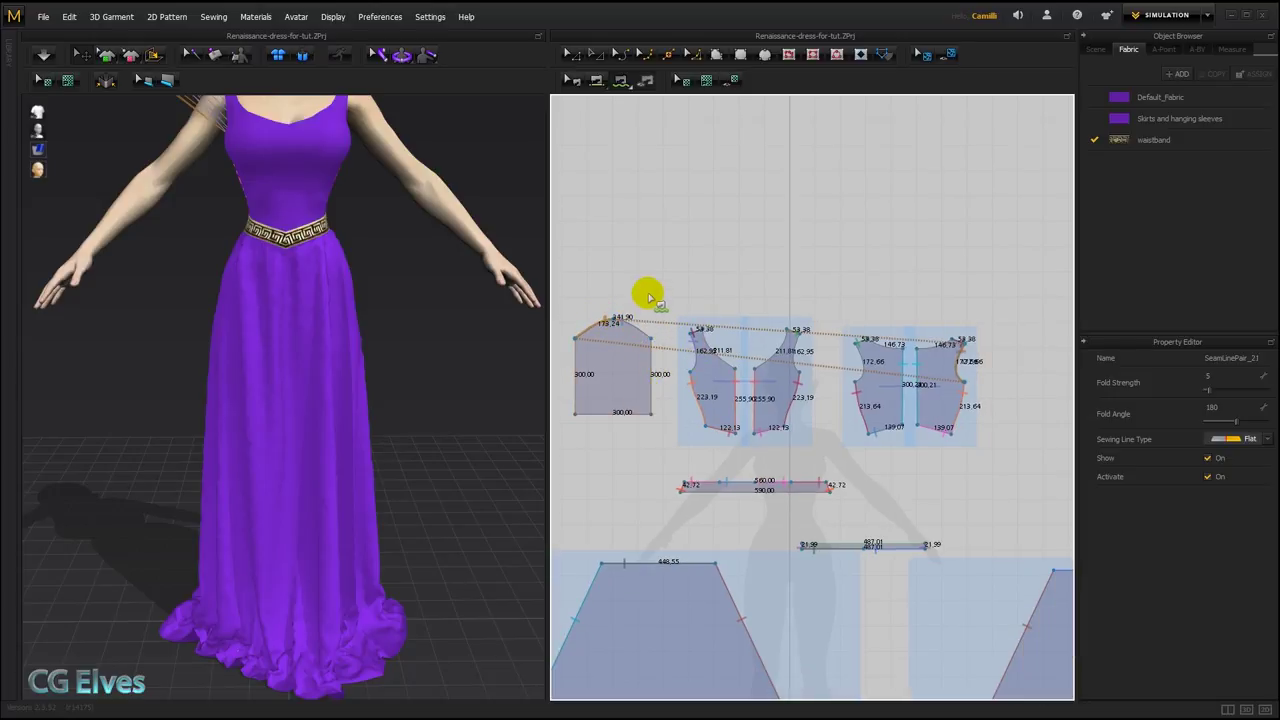
# Check the seam pairings of the sleeve cap, bodice shoulder and bodice side edges in the 2D pattern.
pyautogui.press('b')
pyautogui.click(647, 299)
pyautogui.click(636, 334)
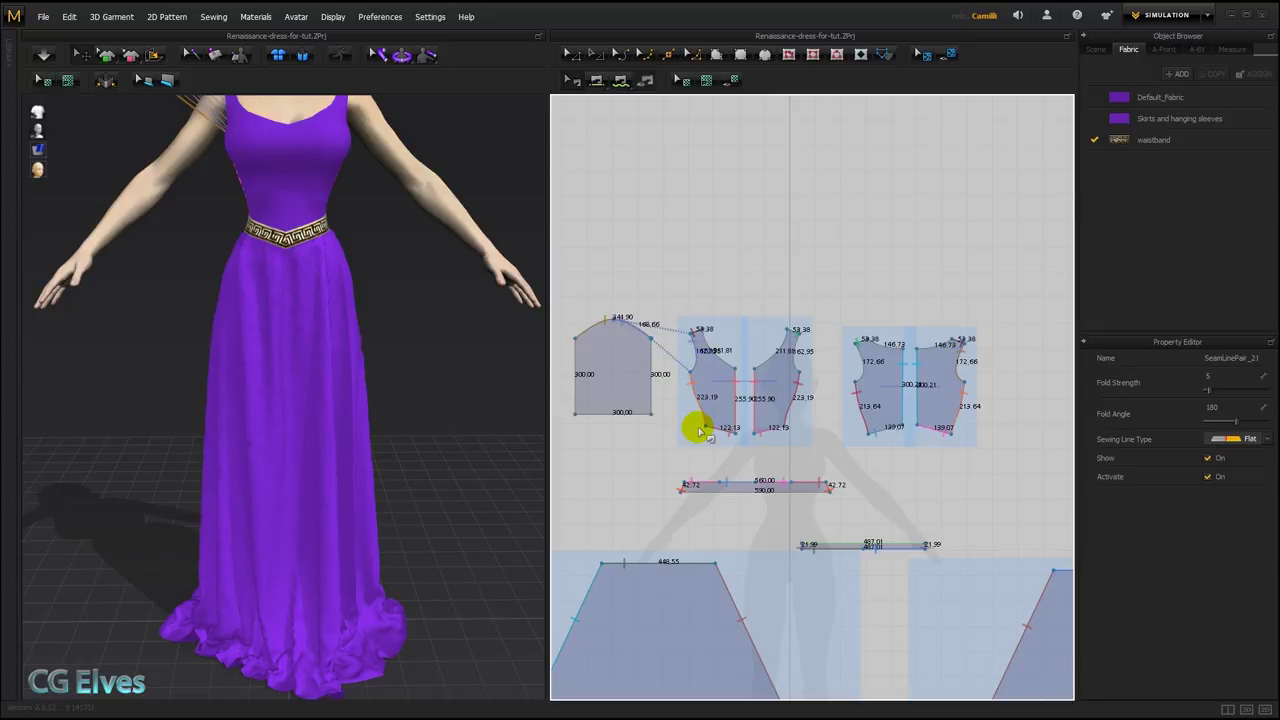
pyautogui.click(702, 332)
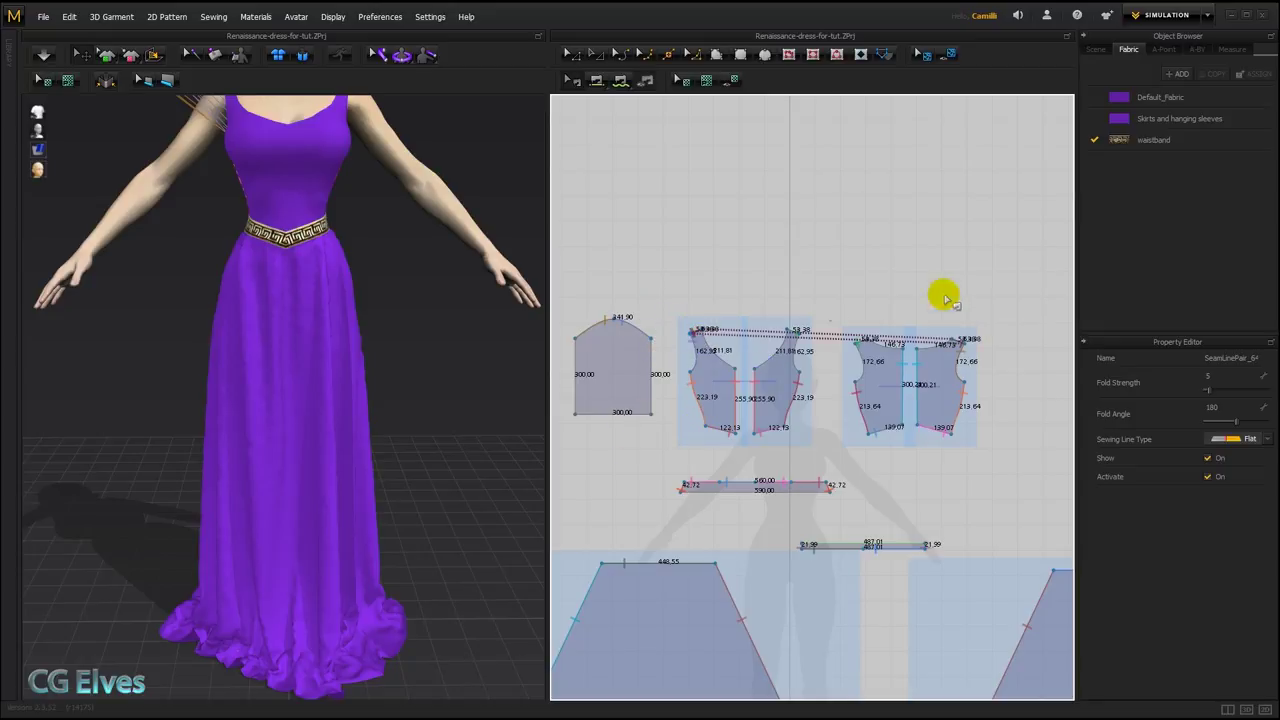
pyautogui.click(696, 393)
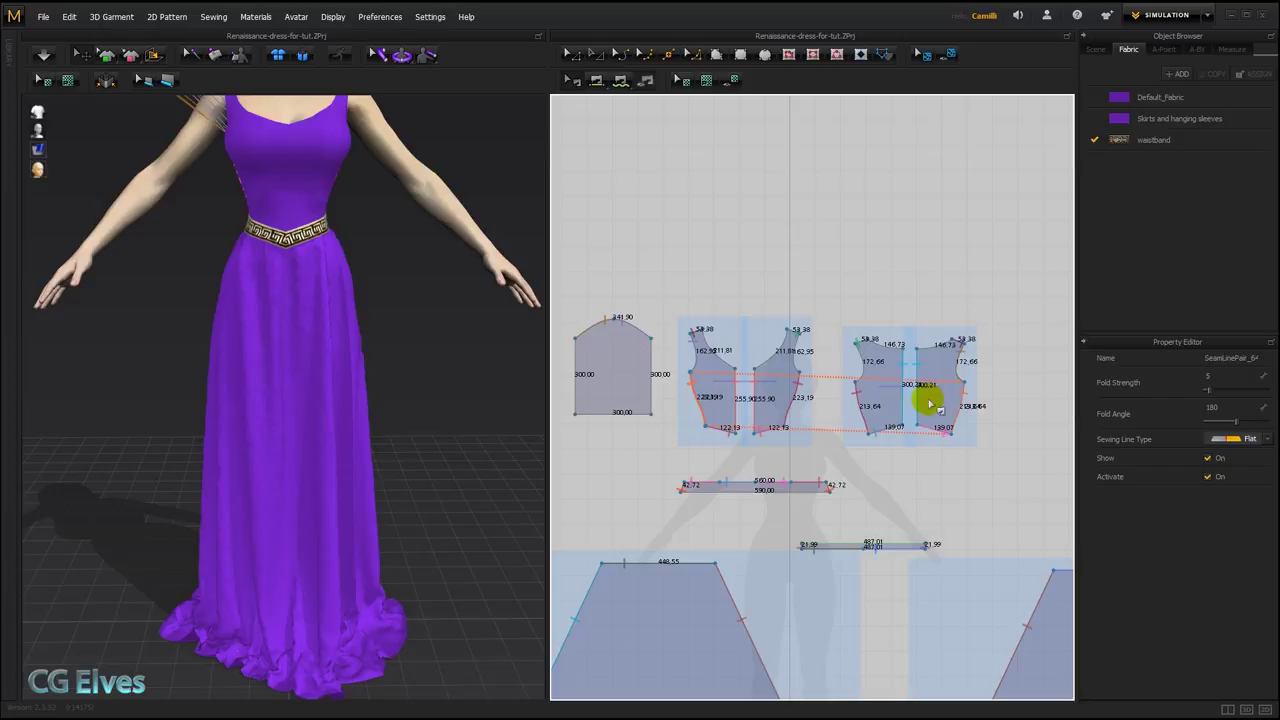
pyautogui.click(930, 404)
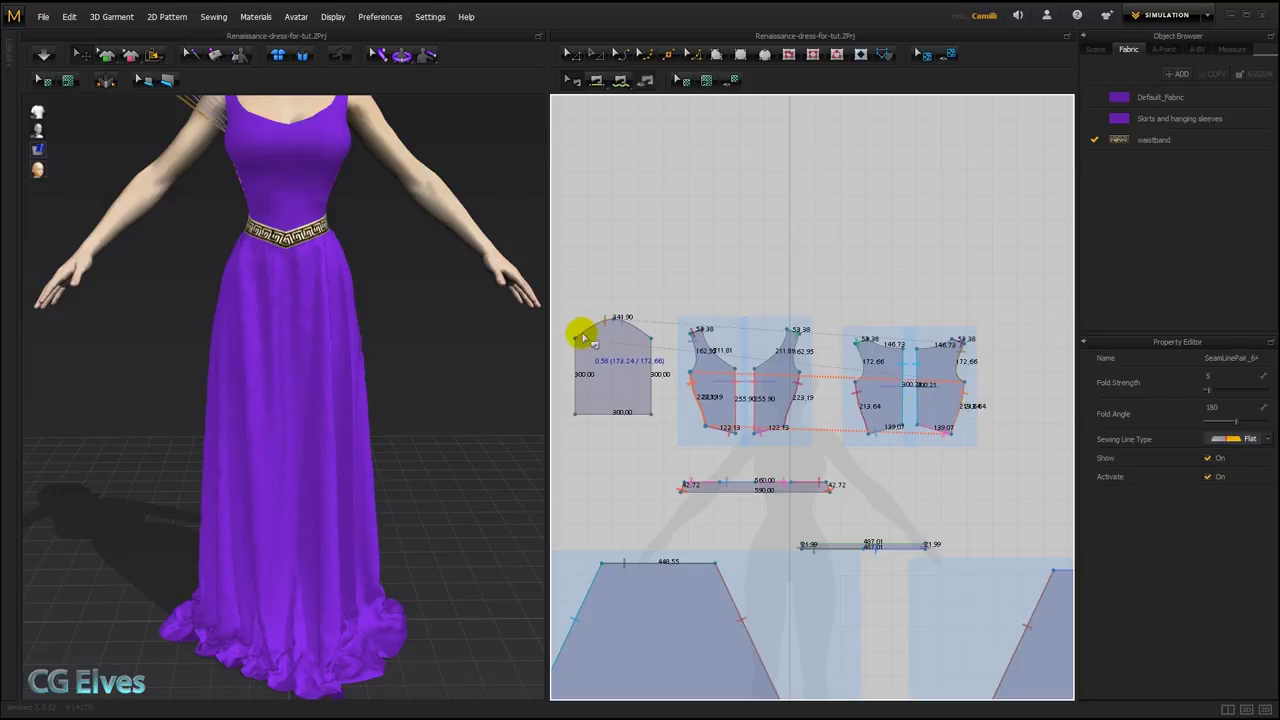
pyautogui.click(584, 337)
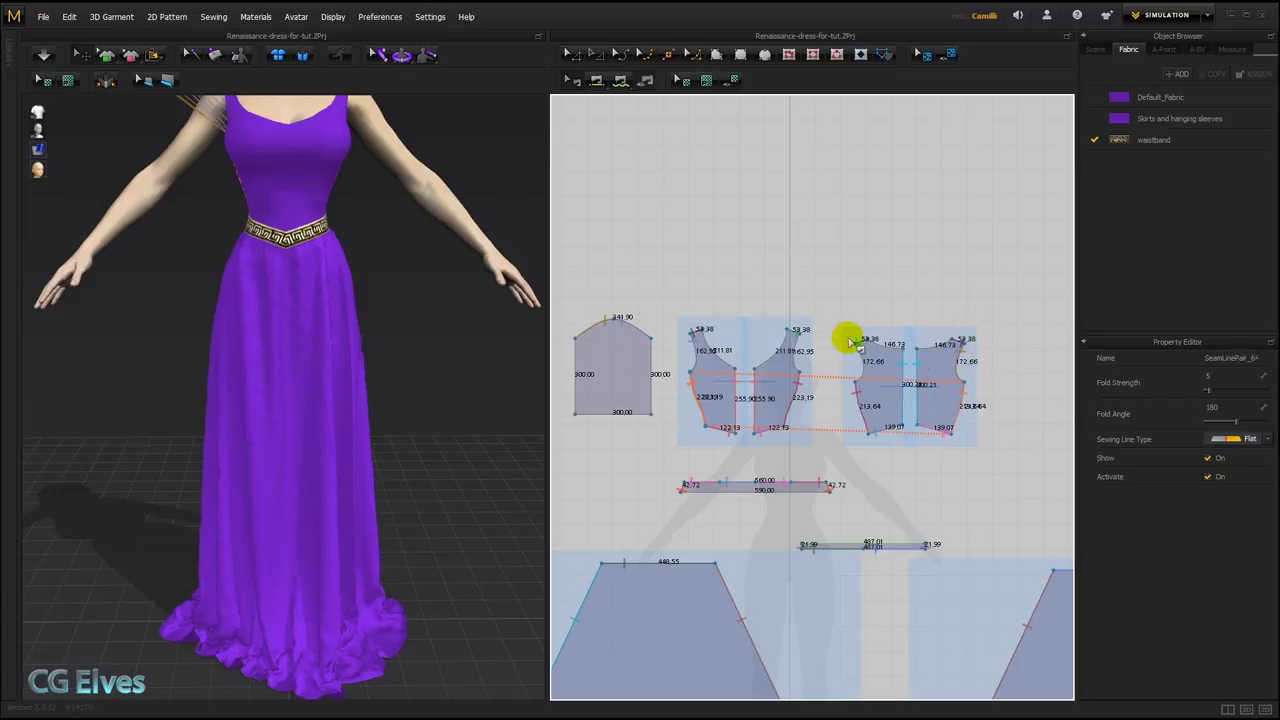
# Rename Default_Fabric to "shirt and sleeve" and assign that fabric to the new sleeve pattern.
pyautogui.scroll(-2, 355, 258)
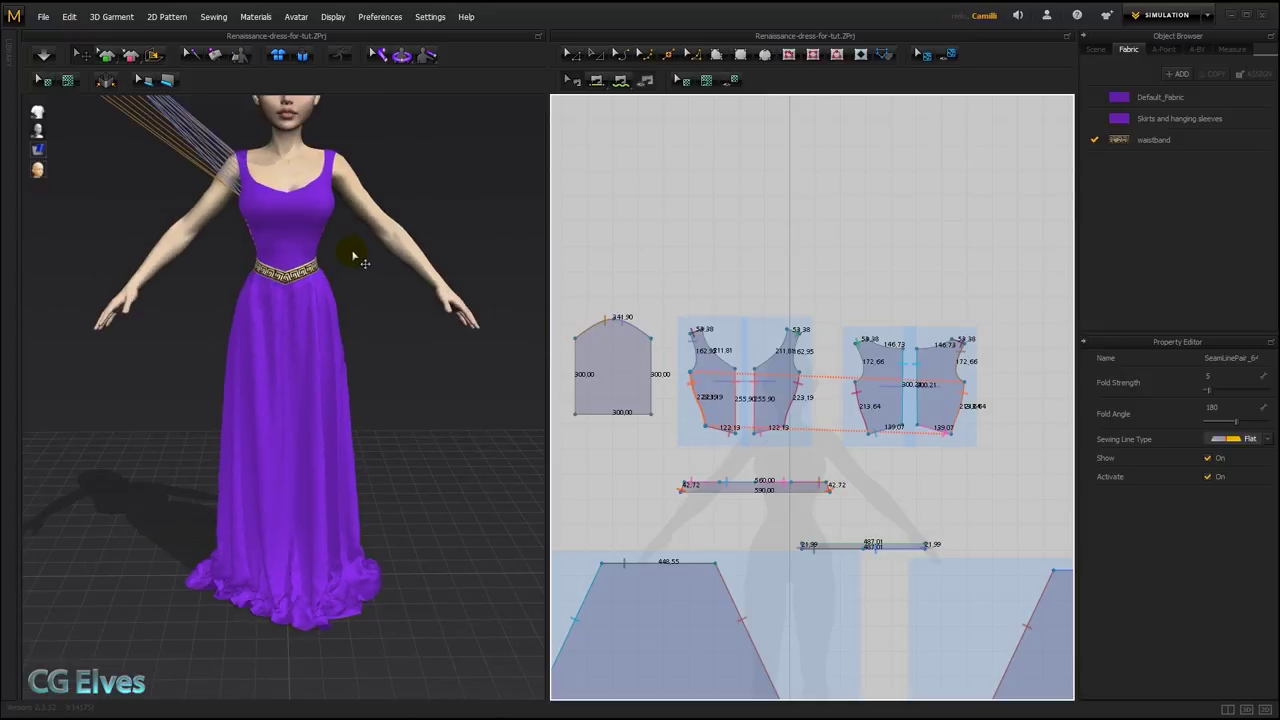
pyautogui.scroll(-2, 353, 257)
pyautogui.moveTo(353, 258); pyautogui.dragTo(372, 344, button='middle')
pyautogui.moveTo(101, 223); pyautogui.dragTo(156, 254, button='middle')
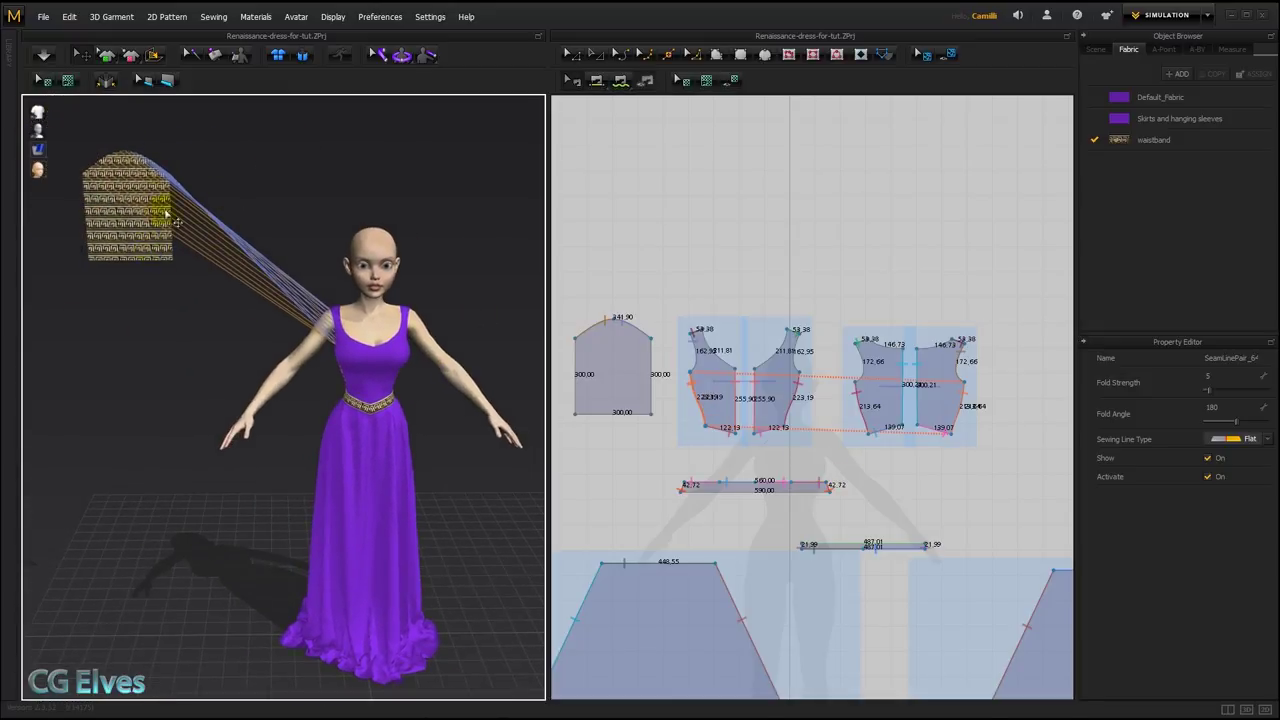
pyautogui.click(1164, 97)
pyautogui.scroll(3, 1206, 438)
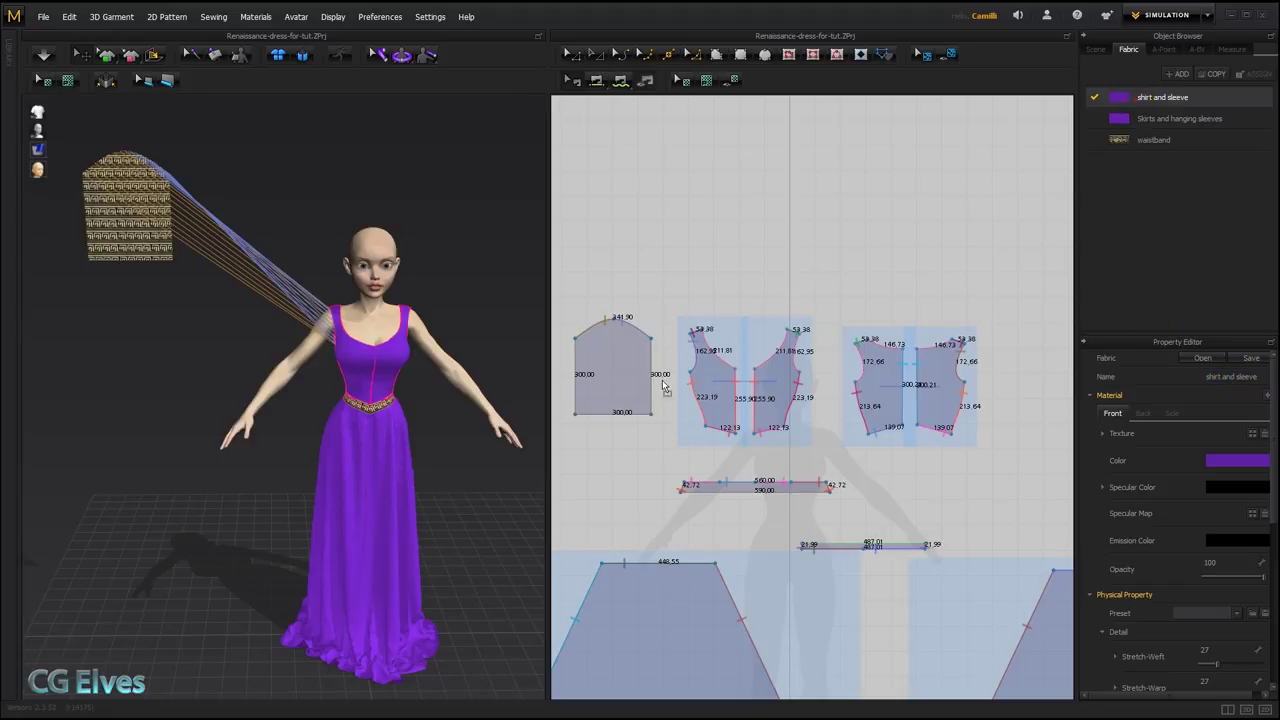
pyautogui.click(275, 215)
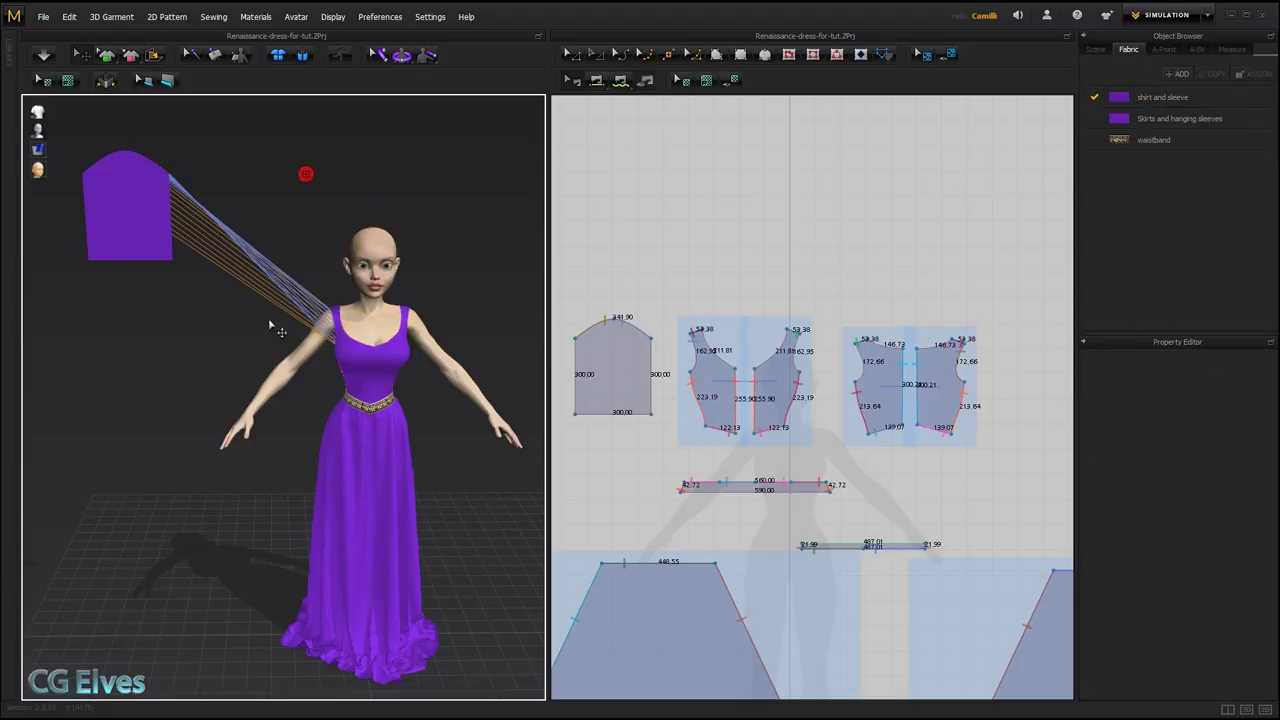
# Wrap the sleeve around the outside of the avatar's right arm using the arm's arrangement points.
pyautogui.moveTo(150, 240); pyautogui.dragTo(241, 296)
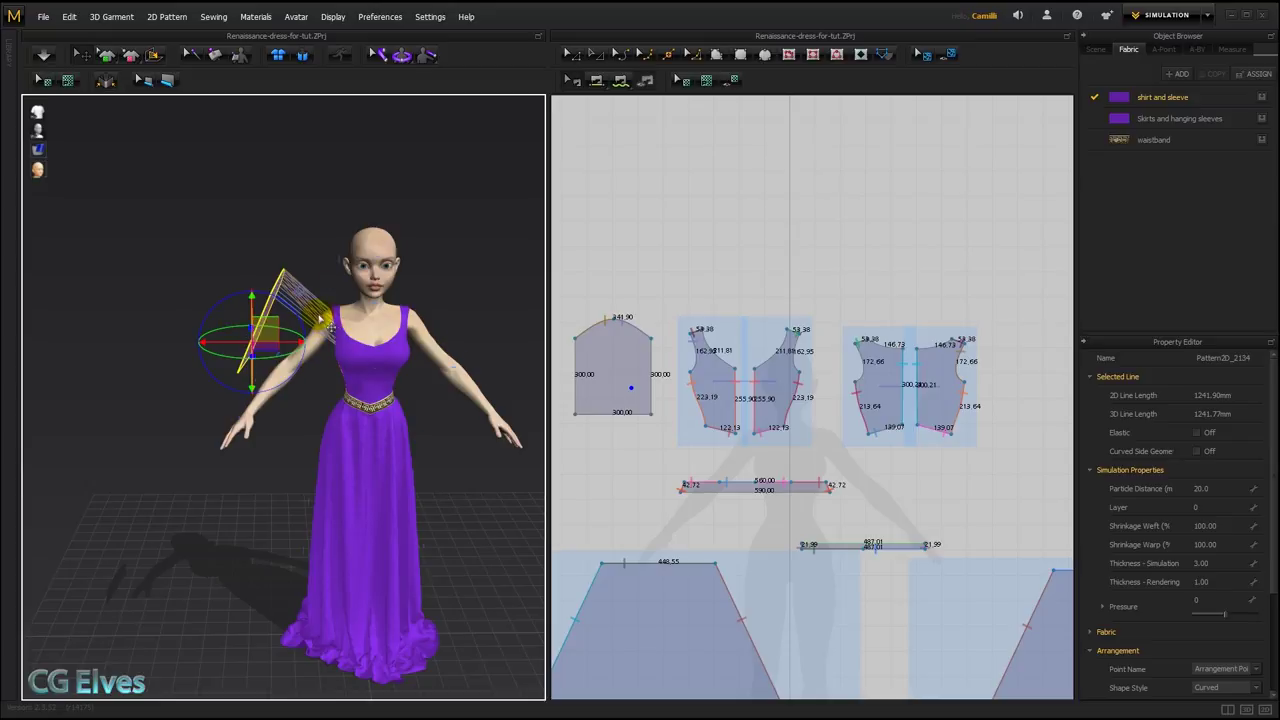
pyautogui.hotkey('shift', 'f')
pyautogui.moveTo(343, 374); pyautogui.dragTo(420, 345, button='right')
pyautogui.click(418, 420)
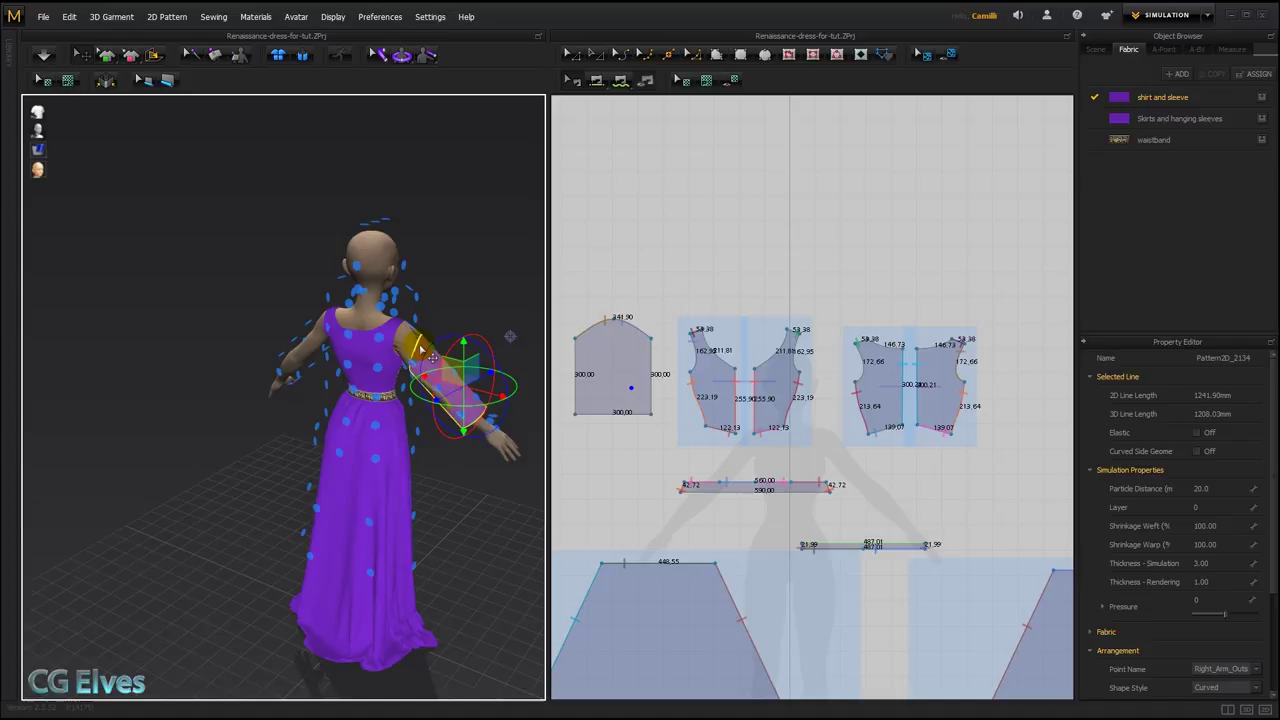
pyautogui.click(405, 331)
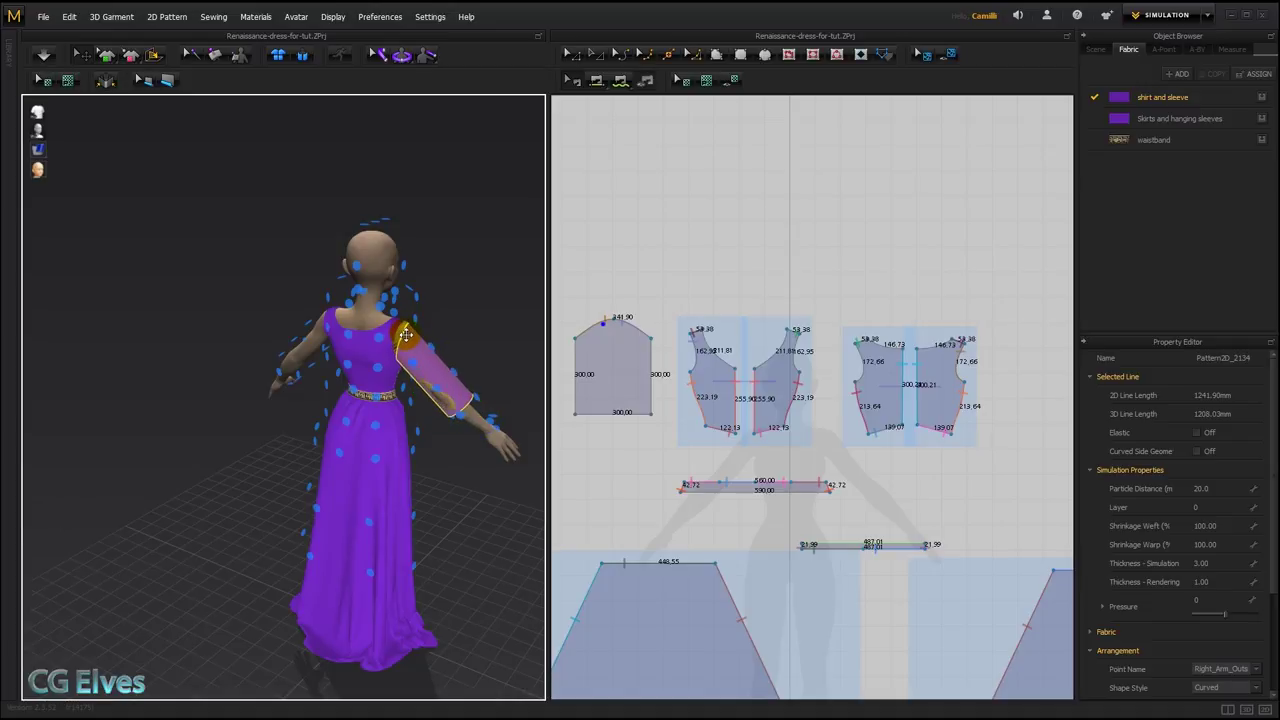
pyautogui.hotkey('shift', 'f')
# Adjust the sleeve's position and rotation on the right upper arm so its cap faces the armhole.
pyautogui.moveTo(459, 365); pyautogui.dragTo(338, 390, button='right')
pyautogui.scroll(4, 350, 407)
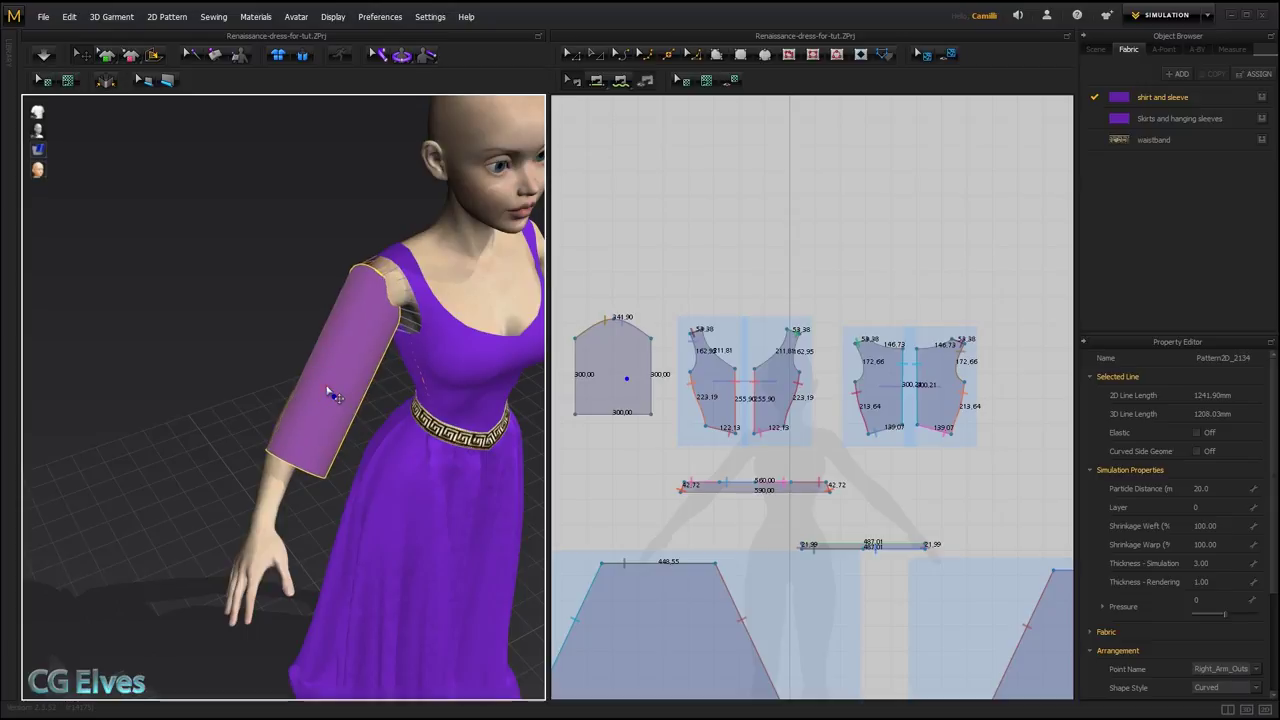
pyautogui.click(340, 400)
pyautogui.moveTo(341, 417); pyautogui.dragTo(331, 417)
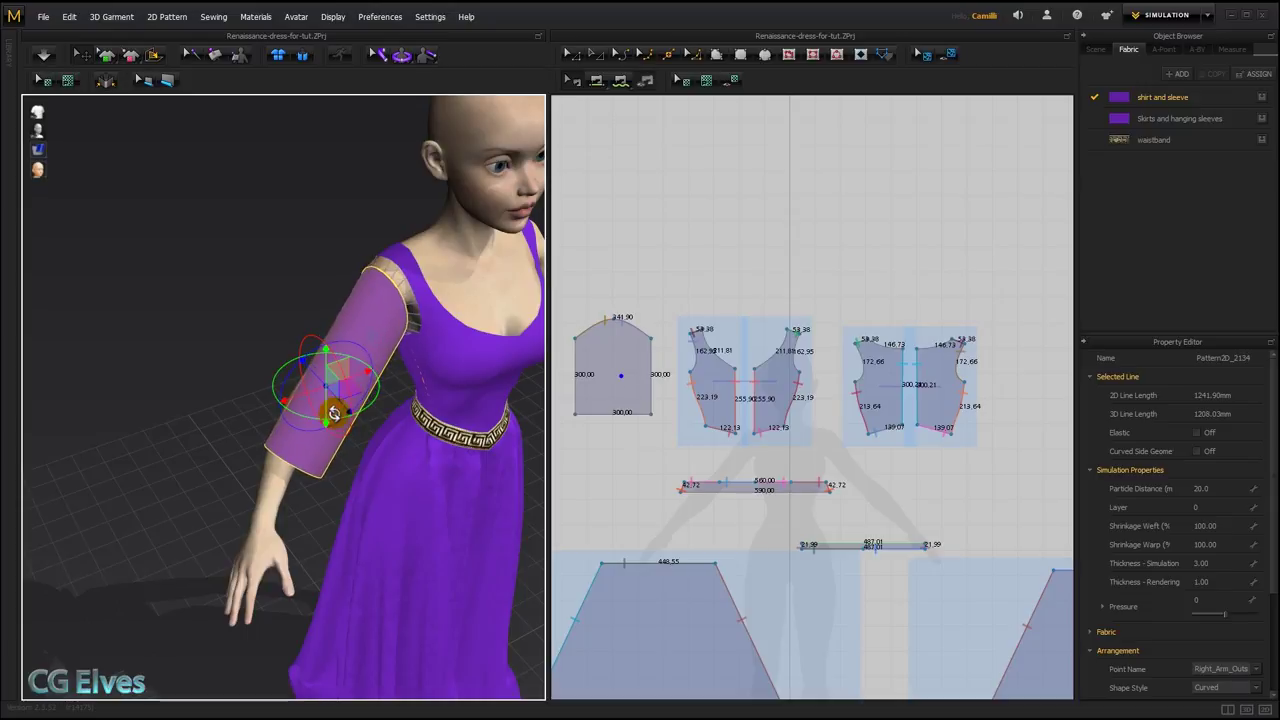
pyautogui.moveTo(350, 309); pyautogui.dragTo(428, 304)
# Sew the sleeve's two 300 mm side edges together and simulate to drape the sleeve onto the arm.
pyautogui.moveTo(350, 318)
pyautogui.mouseDown(button='right')
pyautogui.moveTo(486, 297)
pyautogui.moveTo(328, 309)
pyautogui.mouseUp(button='right')
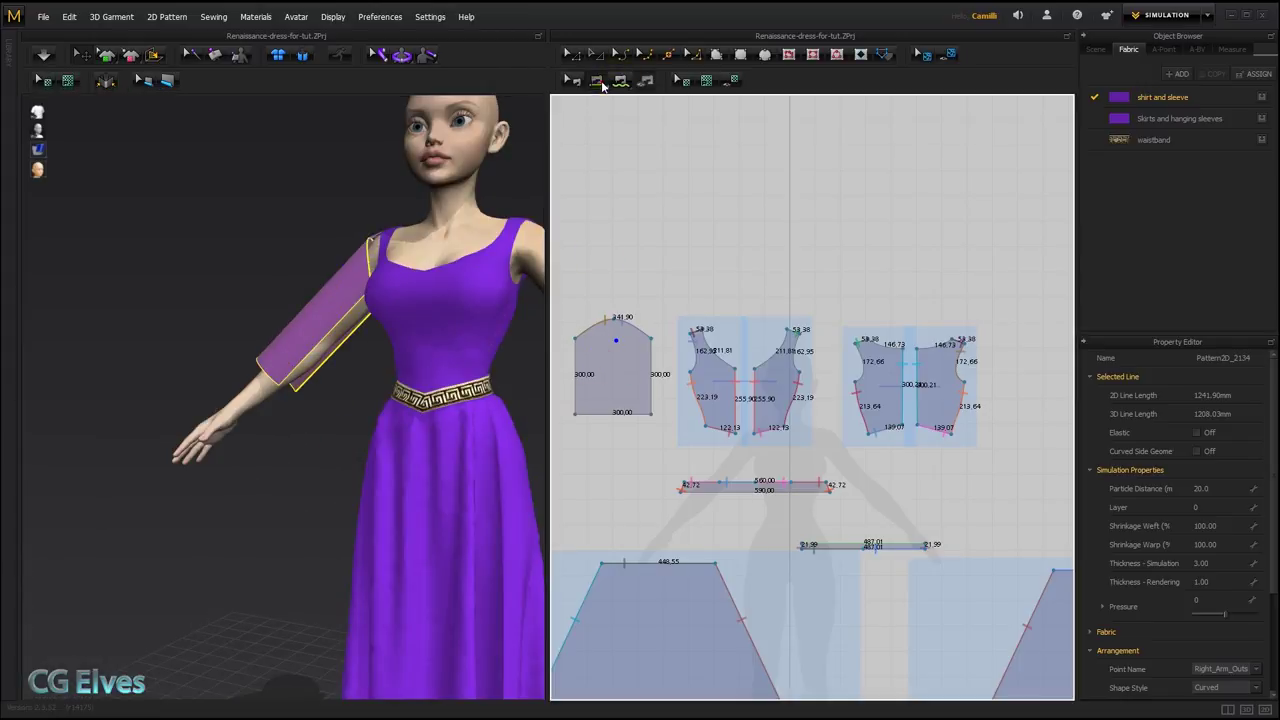
pyautogui.click(578, 352)
pyautogui.click(650, 355)
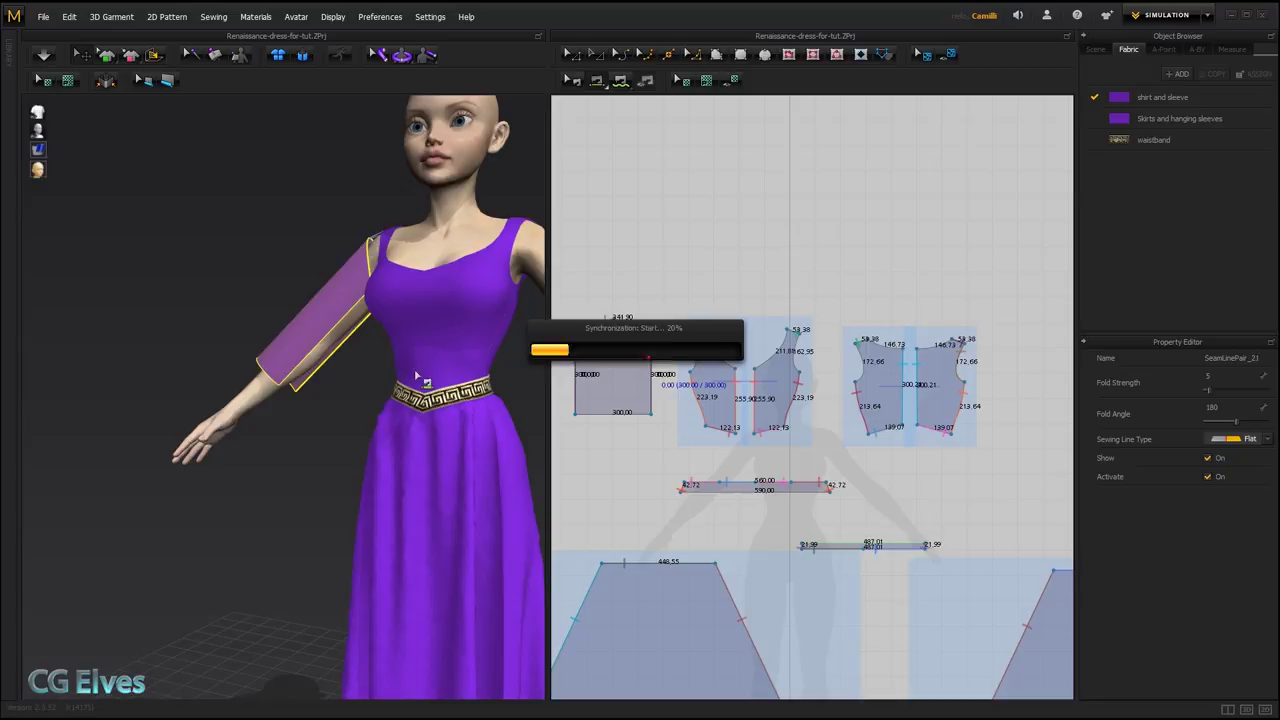
pyautogui.moveTo(358, 350); pyautogui.dragTo(246, 383, button='right')
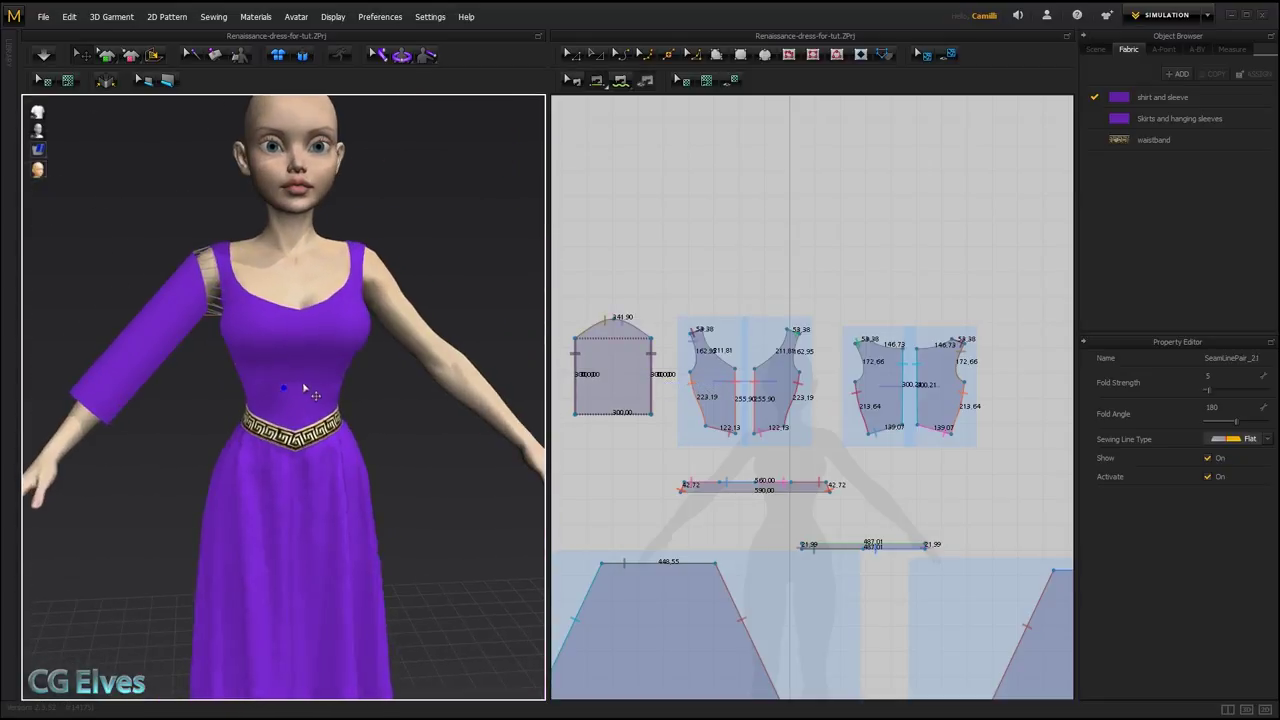
pyautogui.press('space')
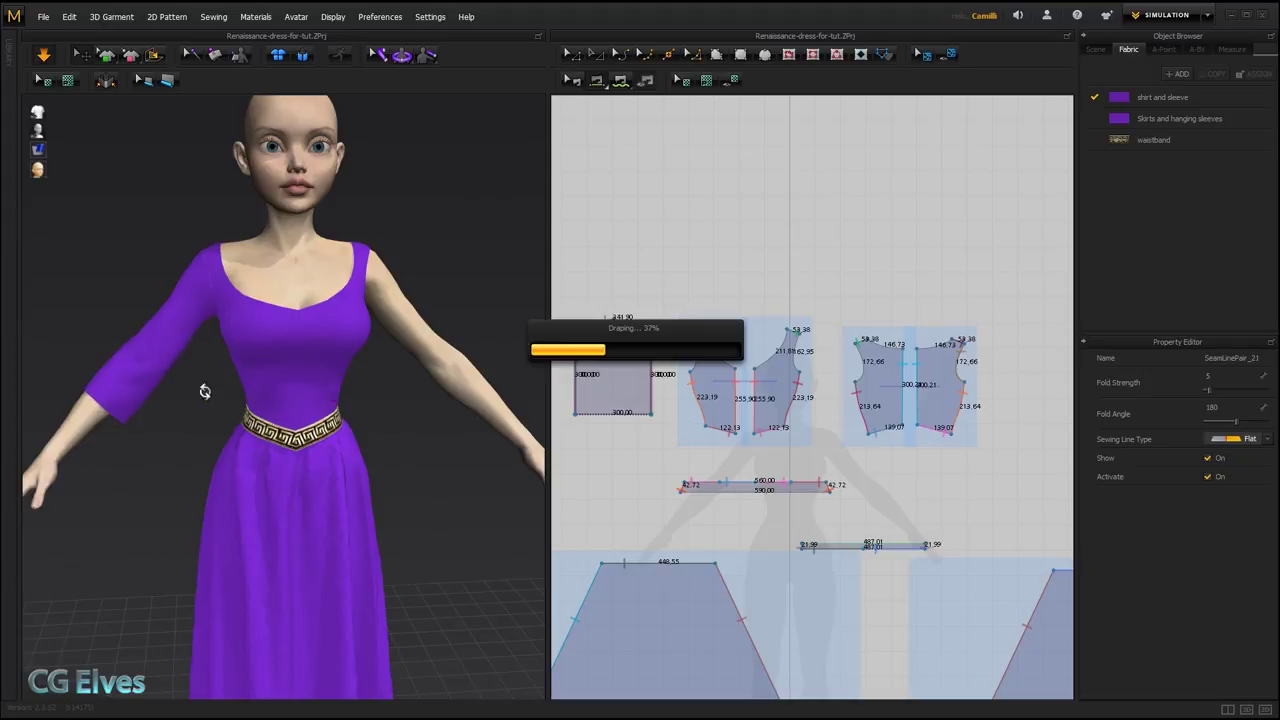
pyautogui.moveTo(204, 391)
pyautogui.mouseDown(button='right')
pyautogui.moveTo(391, 380)
pyautogui.moveTo(191, 371)
pyautogui.mouseUp(button='right')
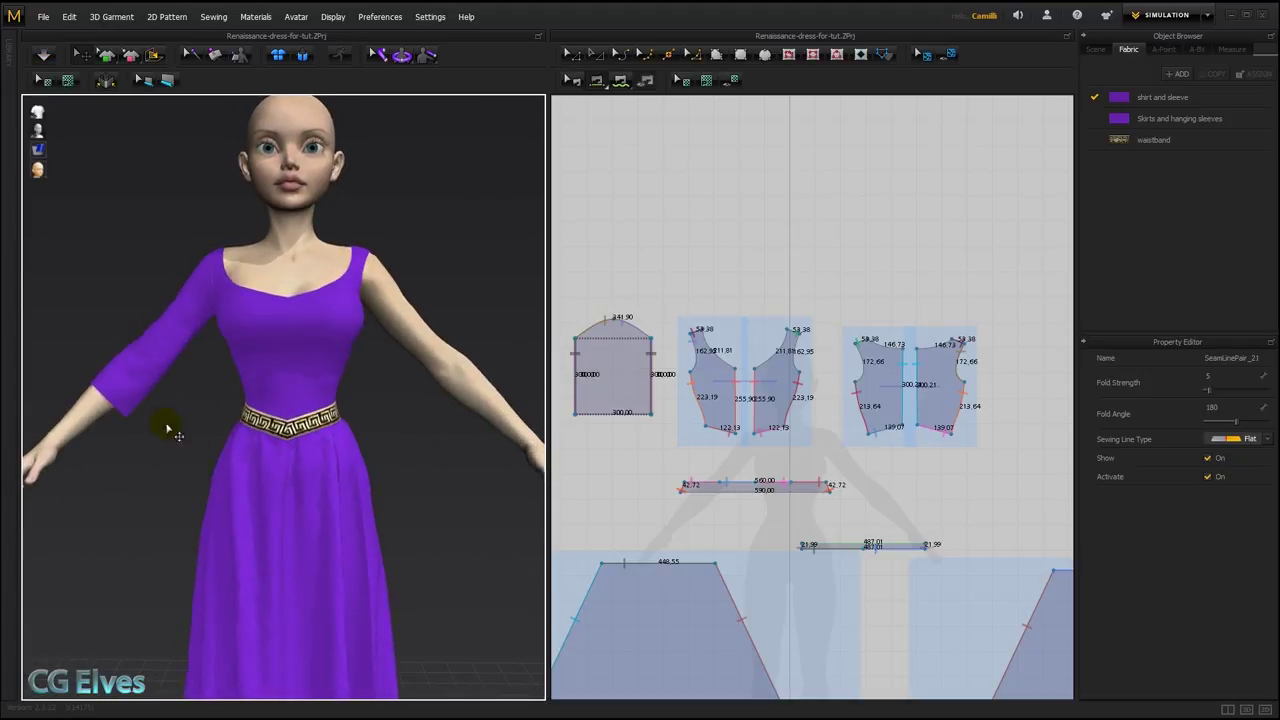
# Shorten the sleeve by raising its bottom edge until the sides are about 204 mm long, and simulate the garment.
pyautogui.click(150, 367)
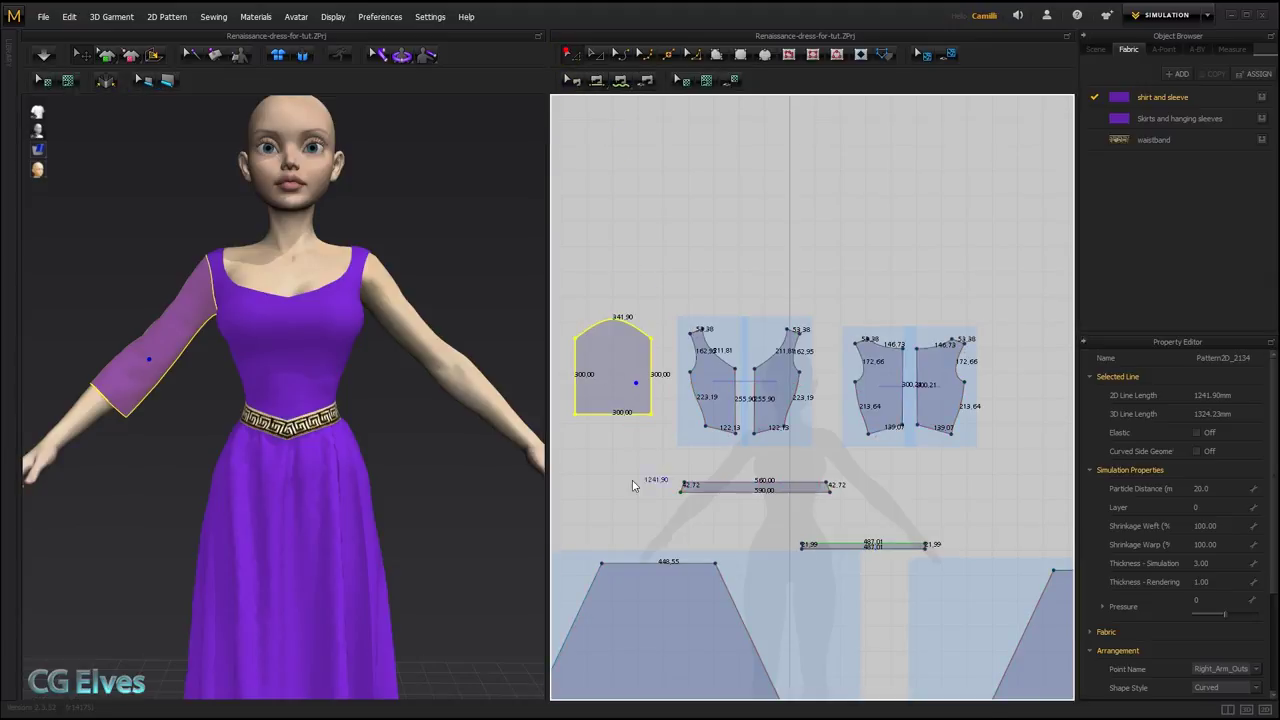
pyautogui.click(600, 453)
pyautogui.moveTo(610, 414); pyautogui.dragTo(606, 388)
pyautogui.click(398, 438)
pyautogui.press('space')
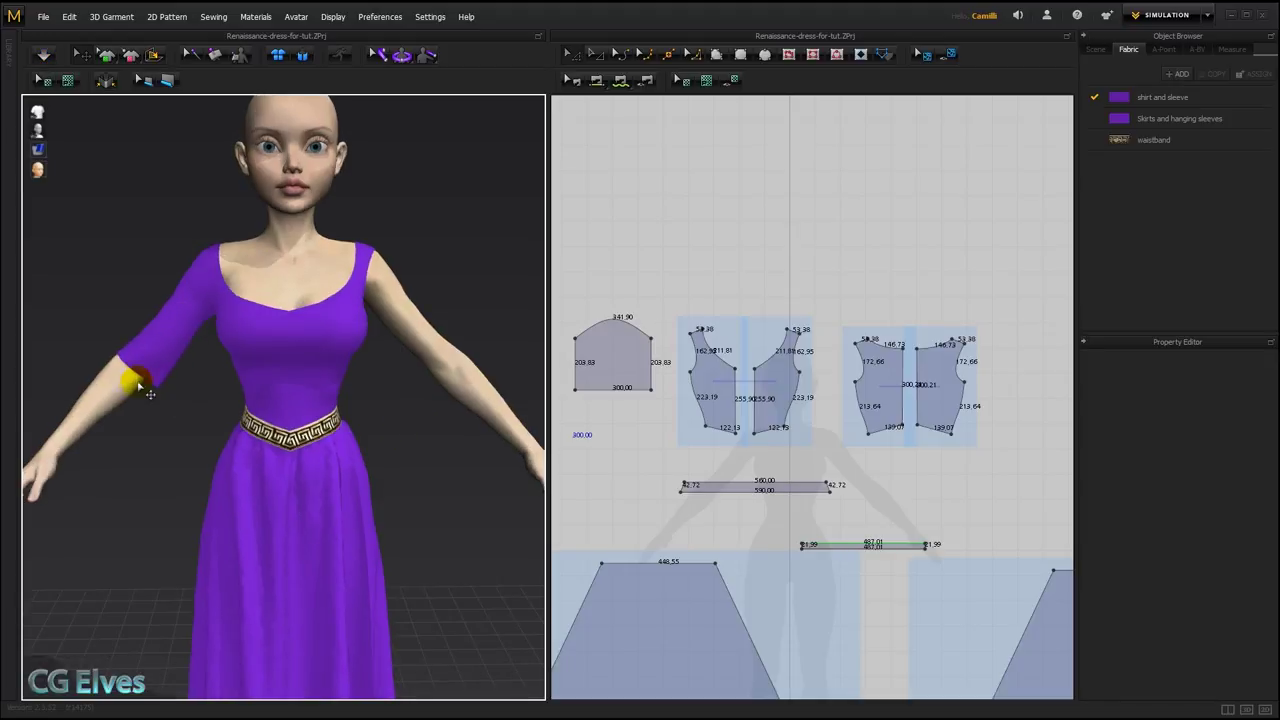
pyautogui.moveTo(164, 366); pyautogui.dragTo(150, 378)
# Move both bottom corners of the sleeve pattern 10 mm inward to taper the hem, and simulate the garment.
pyautogui.moveTo(574, 390); pyautogui.dragTo(579, 390)
pyautogui.rightClick(579, 390)
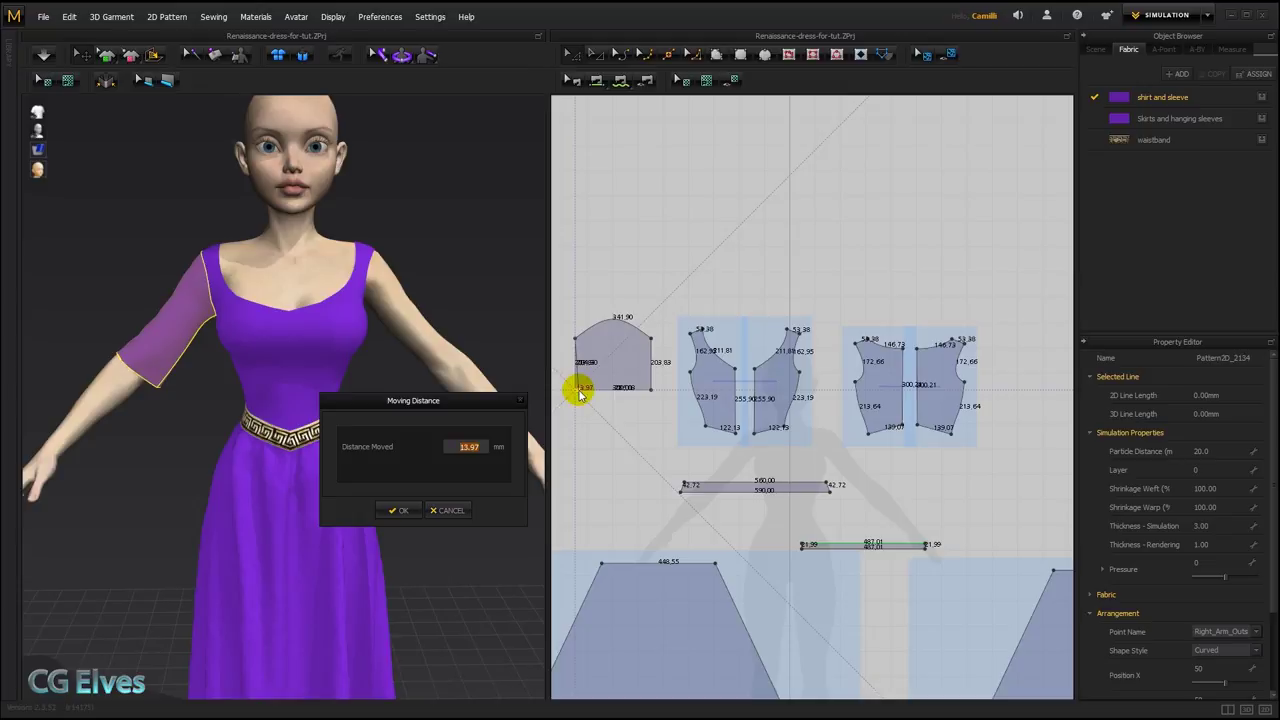
pyautogui.write('10')
pyautogui.press('Return')
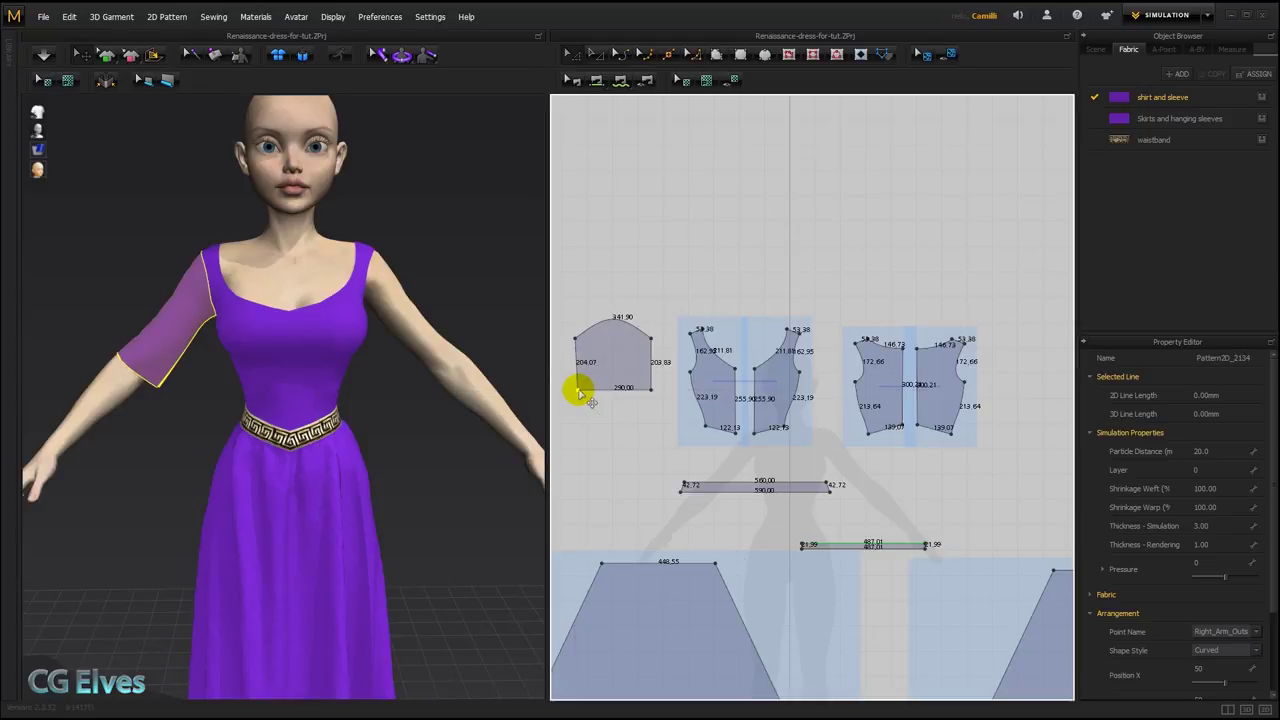
pyautogui.moveTo(652, 393); pyautogui.dragTo(645, 395)
pyautogui.rightClick(645, 395)
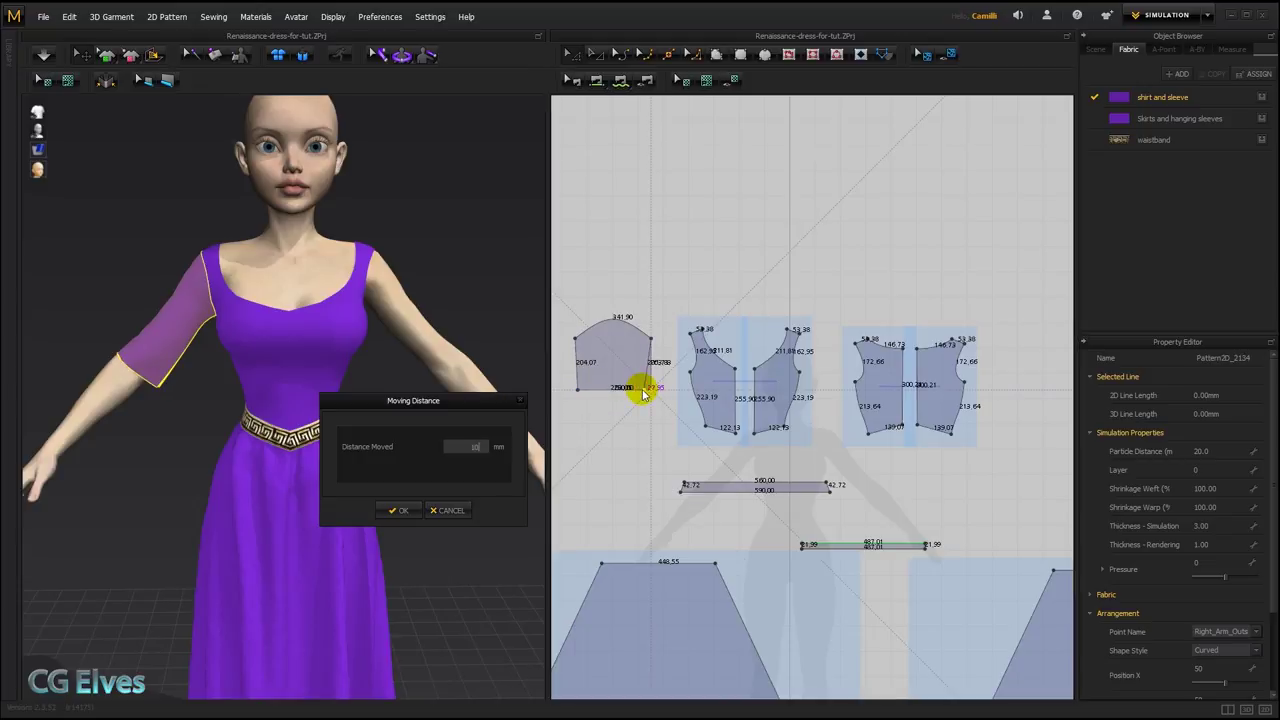
pyautogui.press('Return')
pyautogui.press('space')
pyautogui.moveTo(409, 429); pyautogui.dragTo(160, 382, button='right')
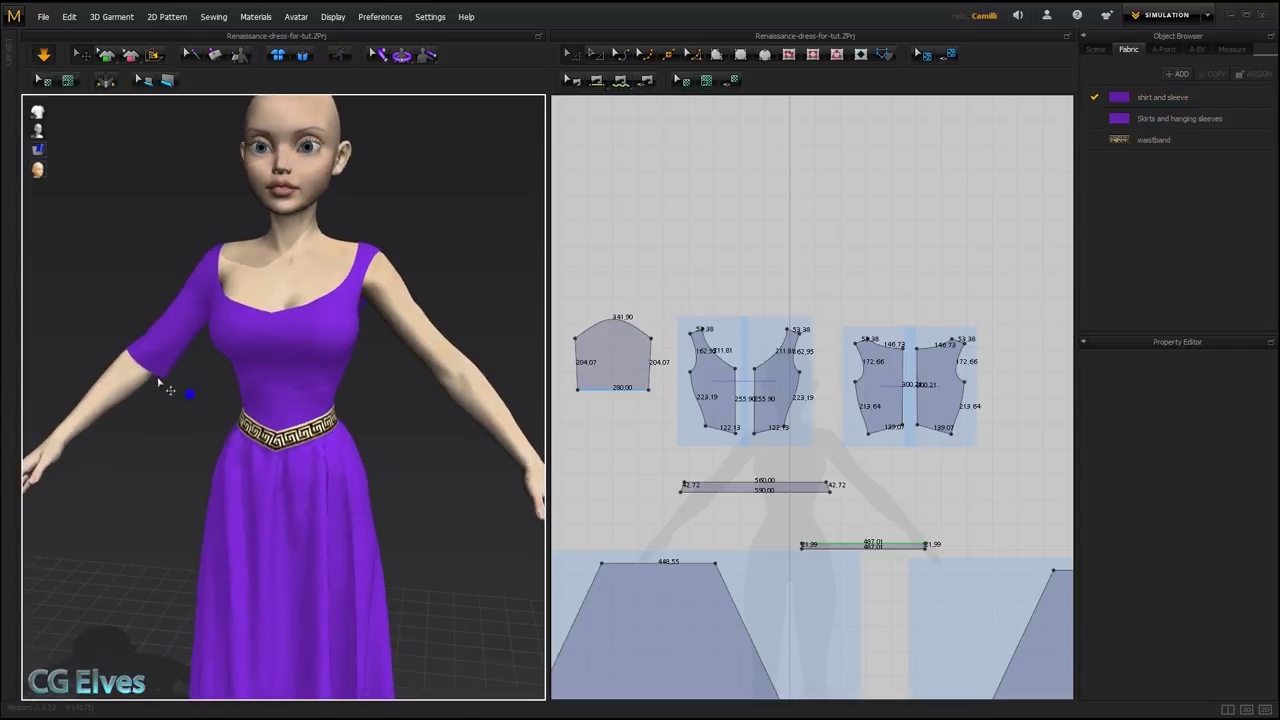
# Try to move the sleeve's two bottom corners a further 5 mm inward and compare the side edge lengths.
pyautogui.click(579, 392)
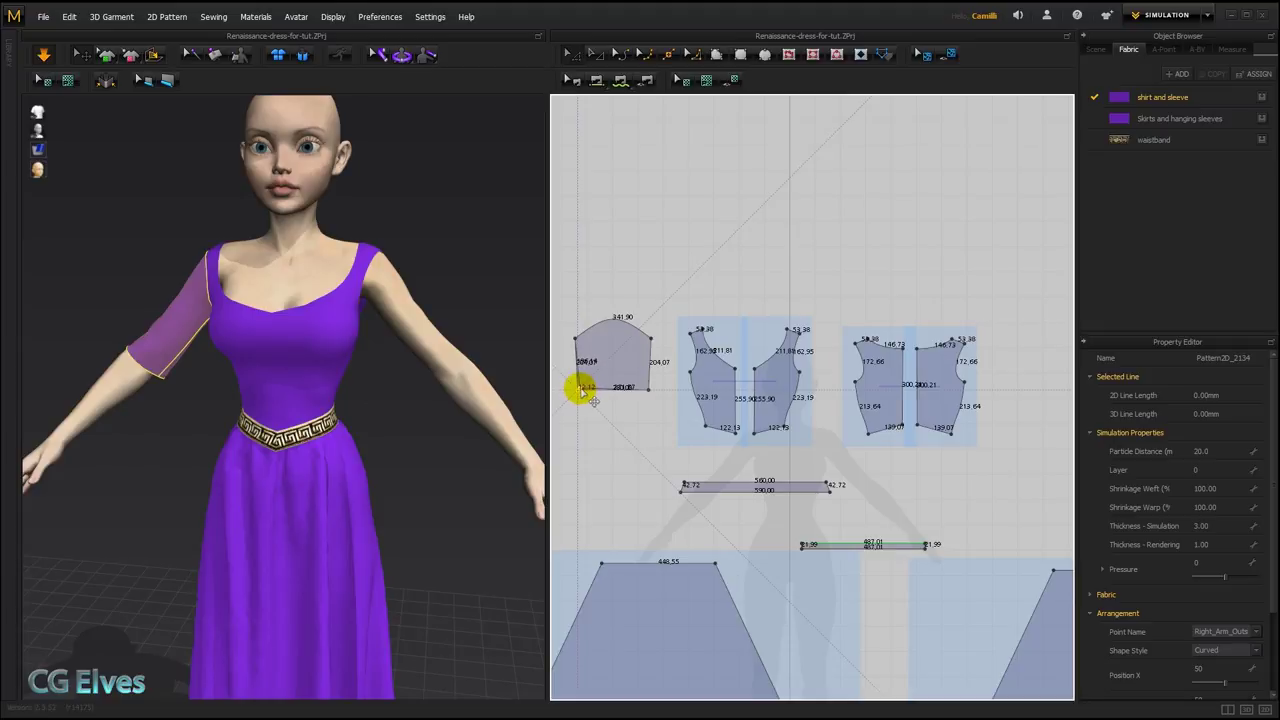
pyautogui.rightClick(581, 391)
pyautogui.press('Return')
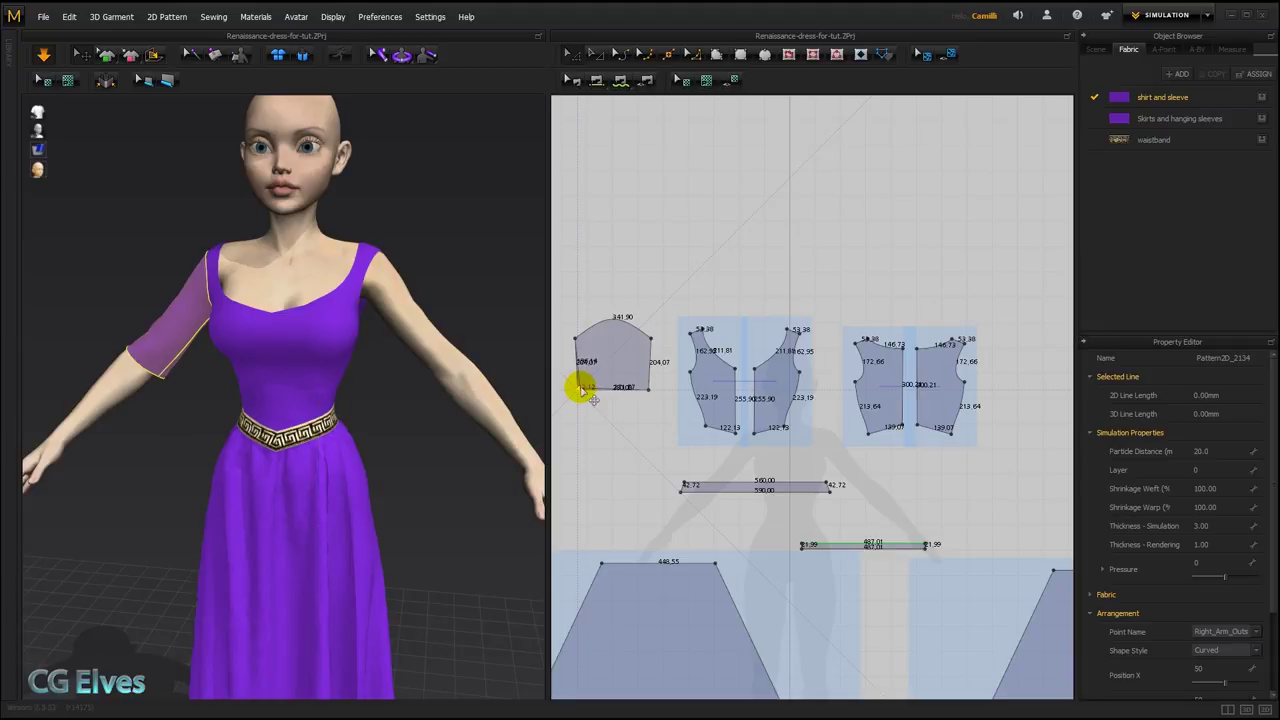
pyautogui.moveTo(648, 392); pyautogui.dragTo(645, 393)
pyautogui.rightClick(645, 393)
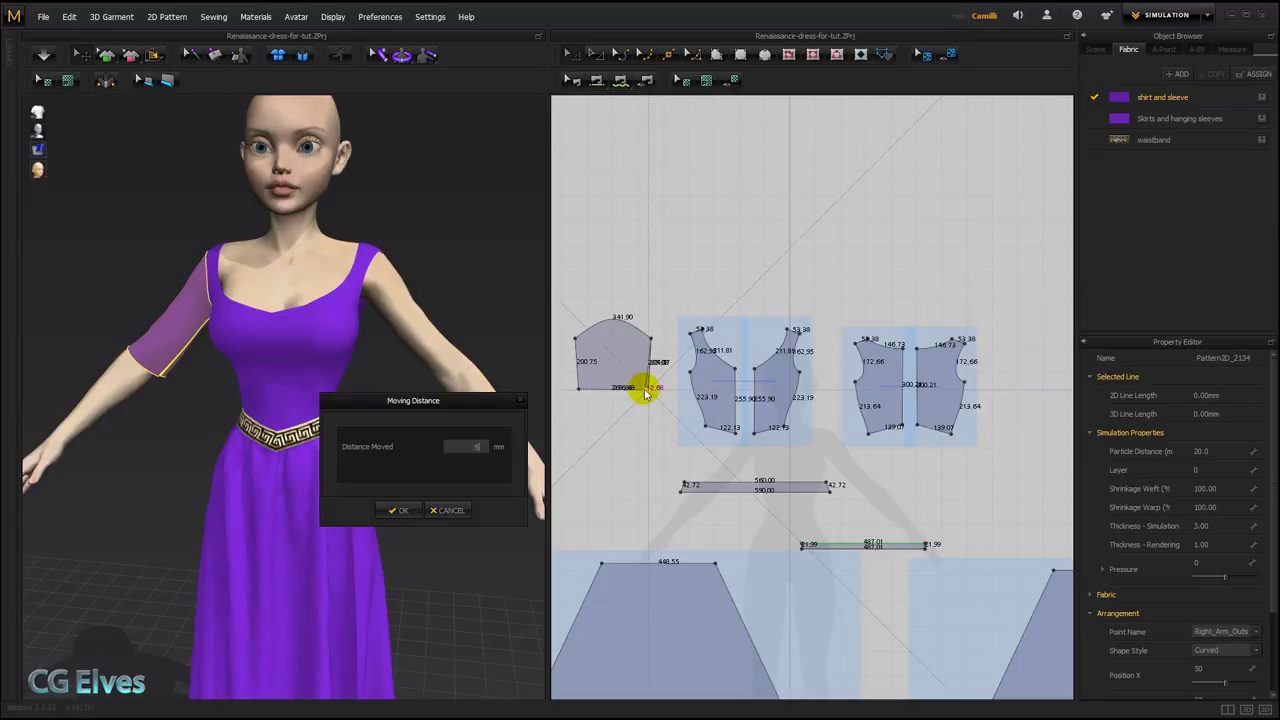
pyautogui.write('5')
pyautogui.press('Return')
pyautogui.click(577, 355)
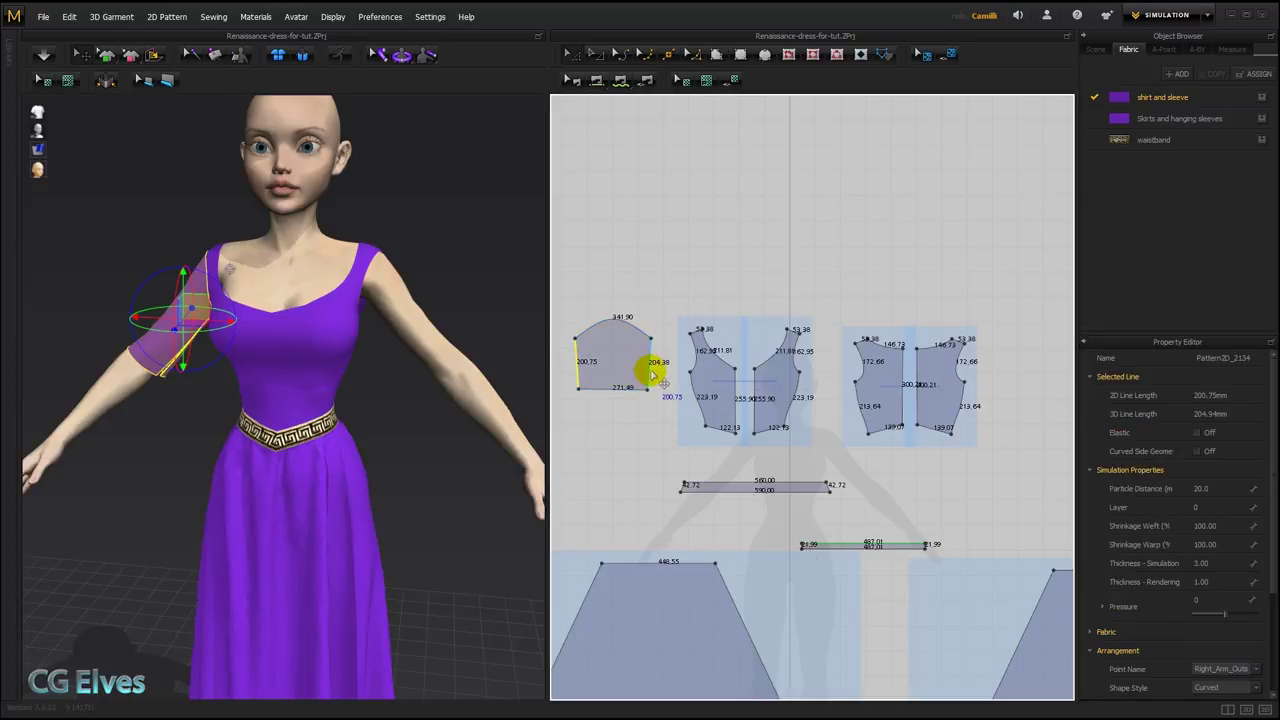
pyautogui.click(666, 404)
pyautogui.scroll(3, 654, 414)
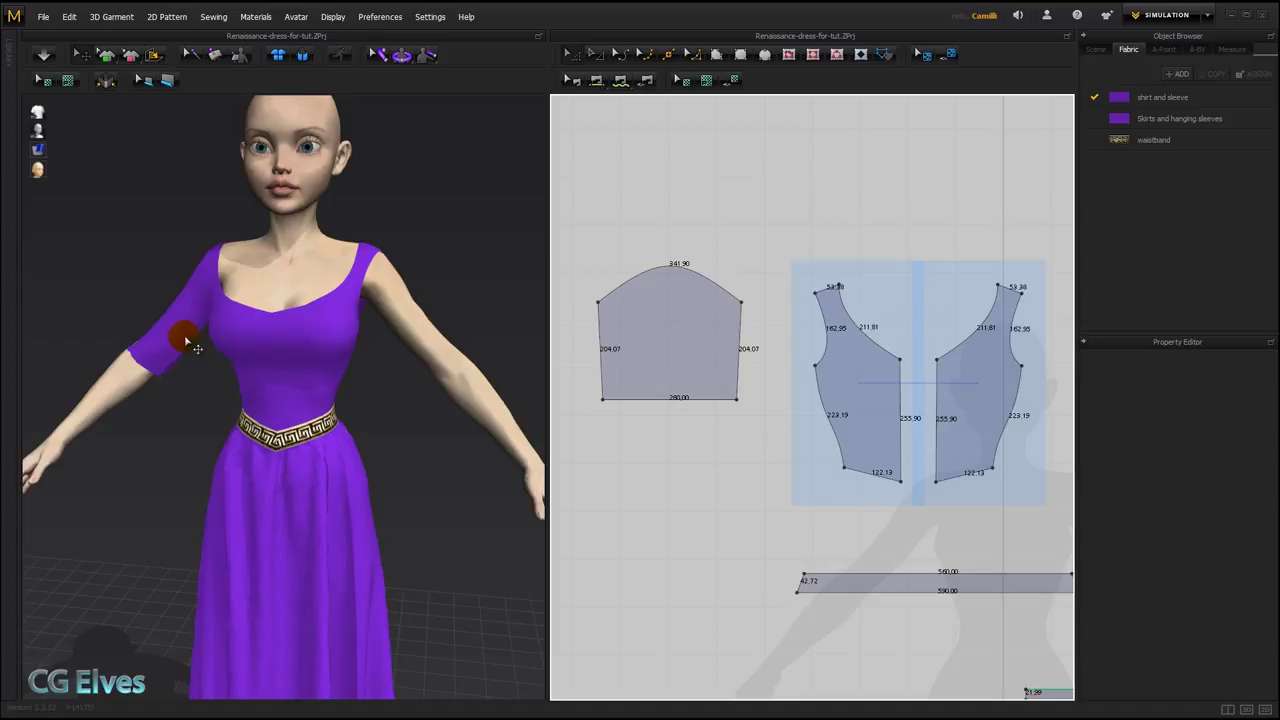
# Move the sleeve pattern's two bottom corners 5 mm inward each, and simulate the garment.
pyautogui.click(603, 399)
pyautogui.rightClick(606, 400)
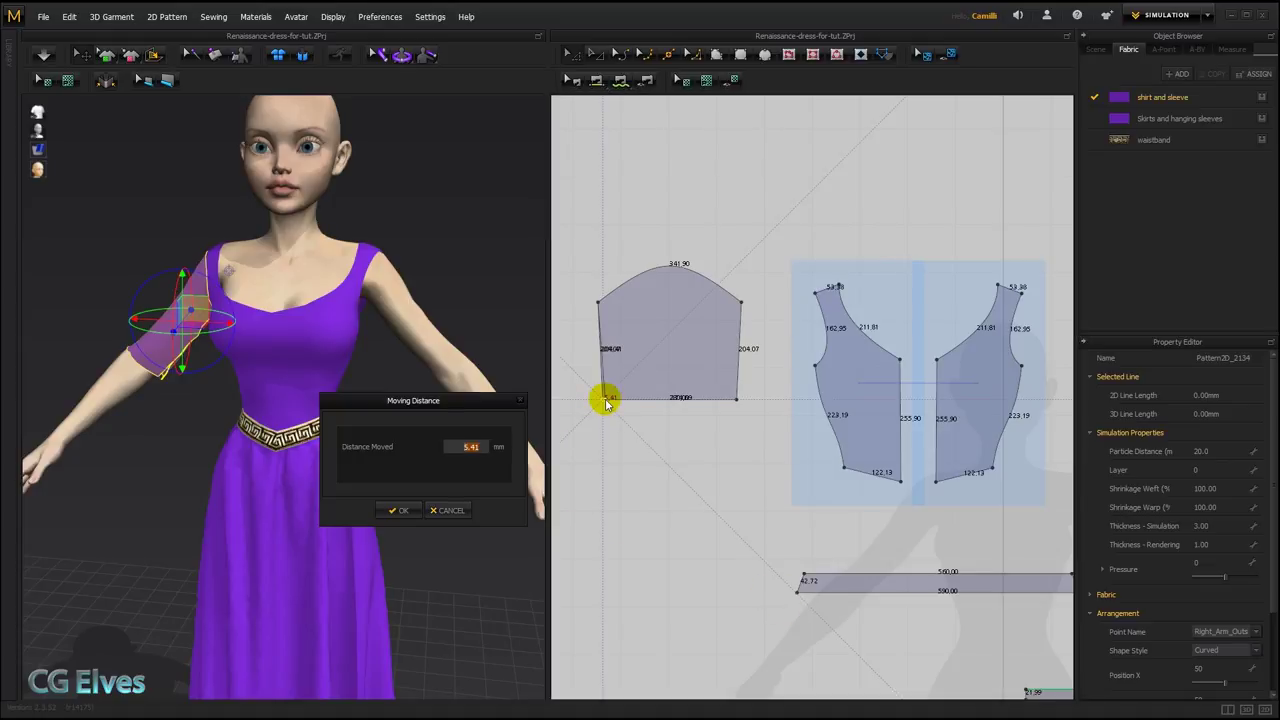
pyautogui.press('Return')
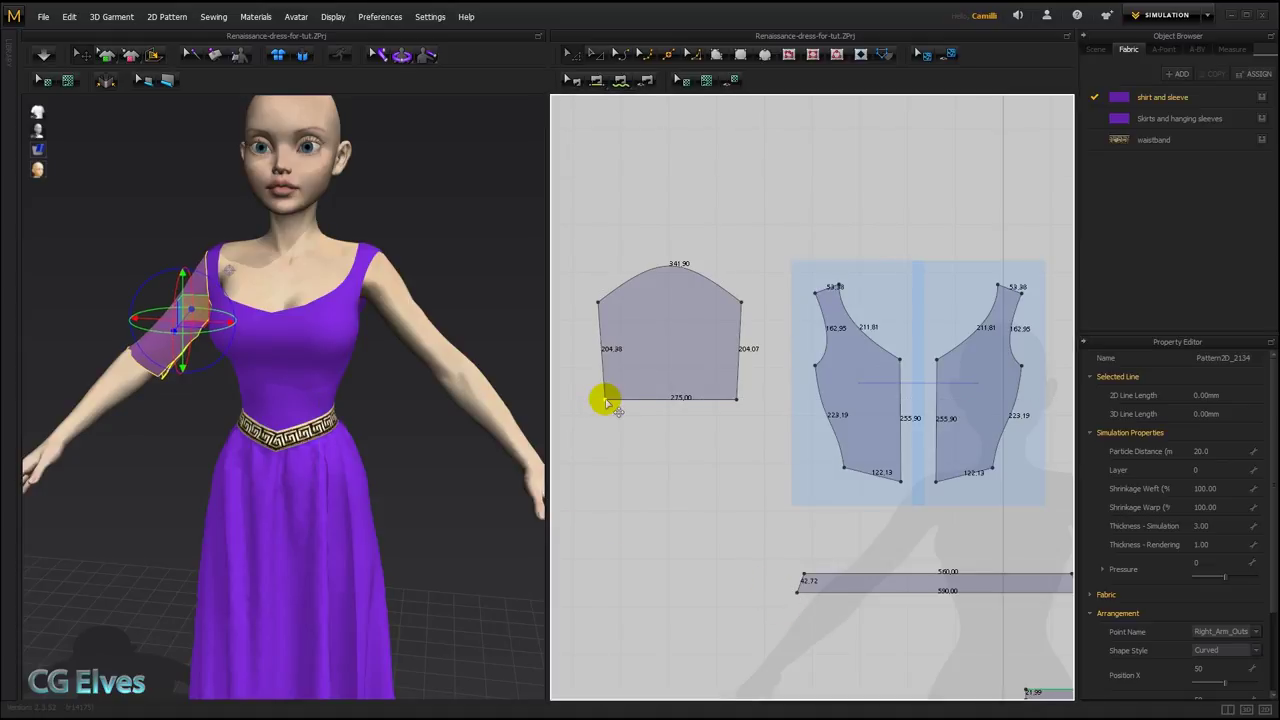
pyautogui.moveTo(737, 400); pyautogui.dragTo(736, 399)
pyautogui.rightClick(736, 400)
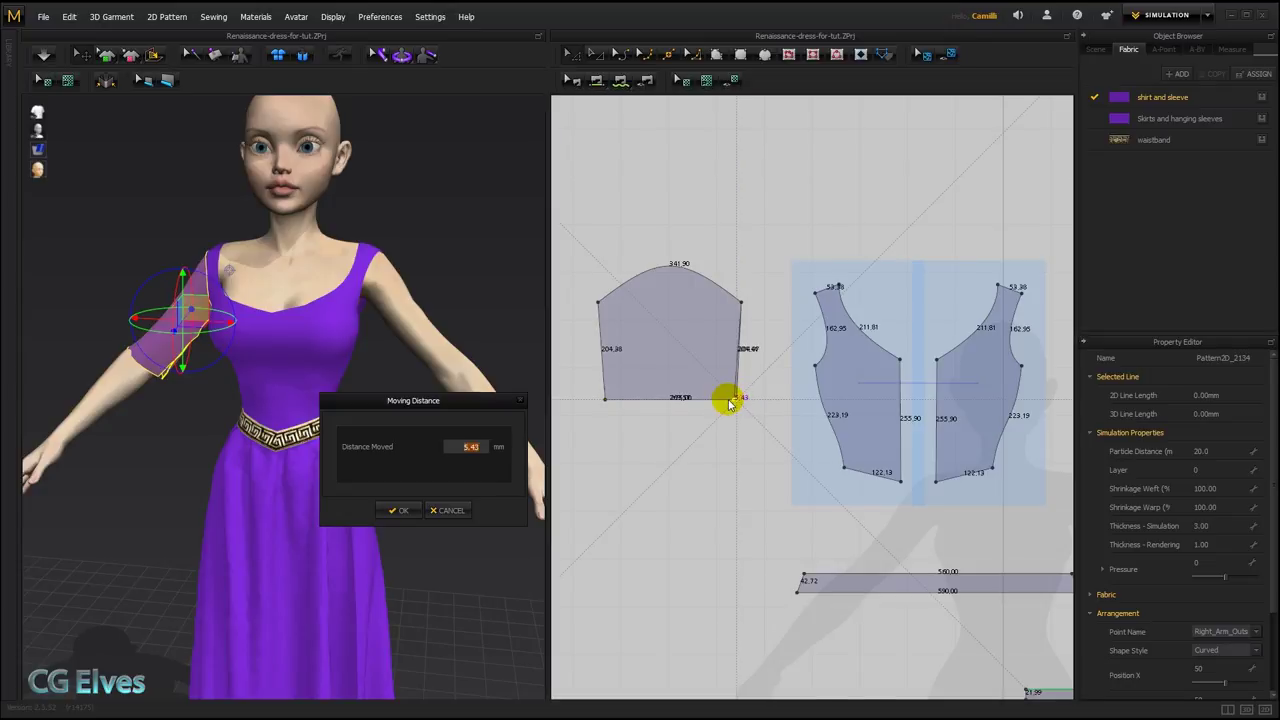
pyautogui.write('5')
pyautogui.press('Return')
pyautogui.click(713, 455)
pyautogui.click(362, 449)
pyautogui.press('space')
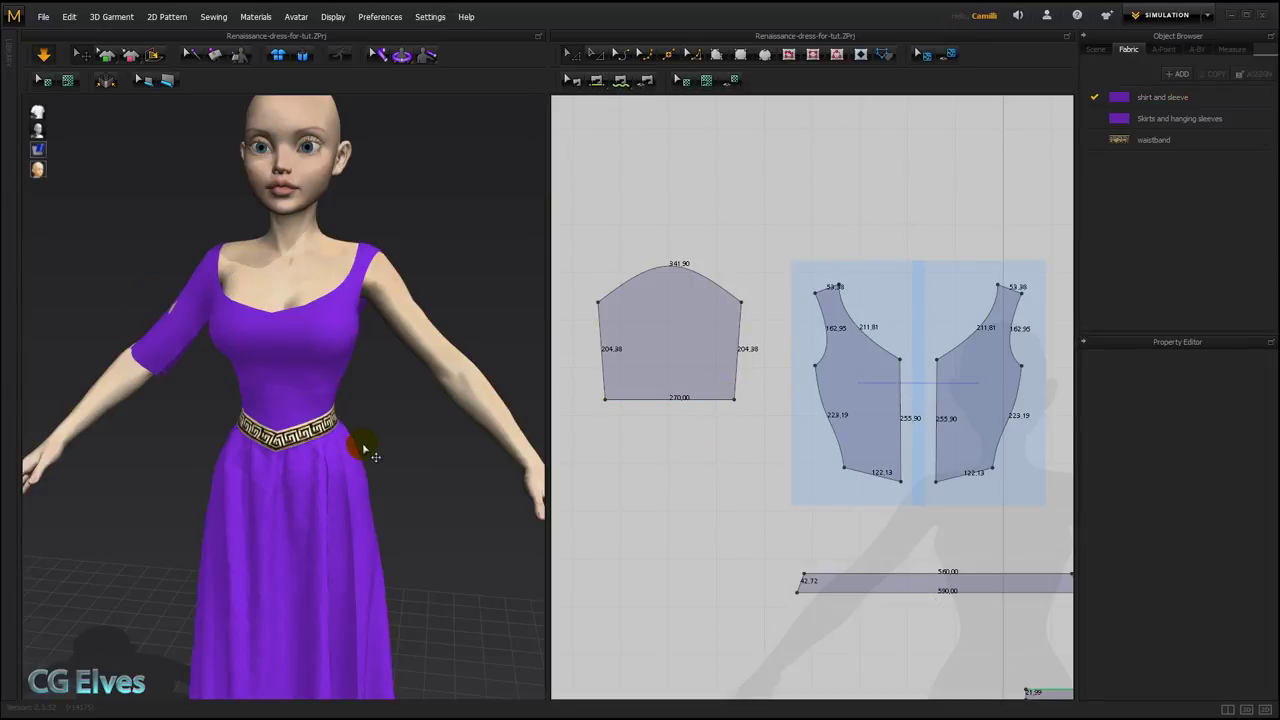
pyautogui.moveTo(176, 438)
pyautogui.mouseDown(button='right')
pyautogui.moveTo(189, 423)
pyautogui.moveTo(174, 426)
pyautogui.mouseUp(button='right')
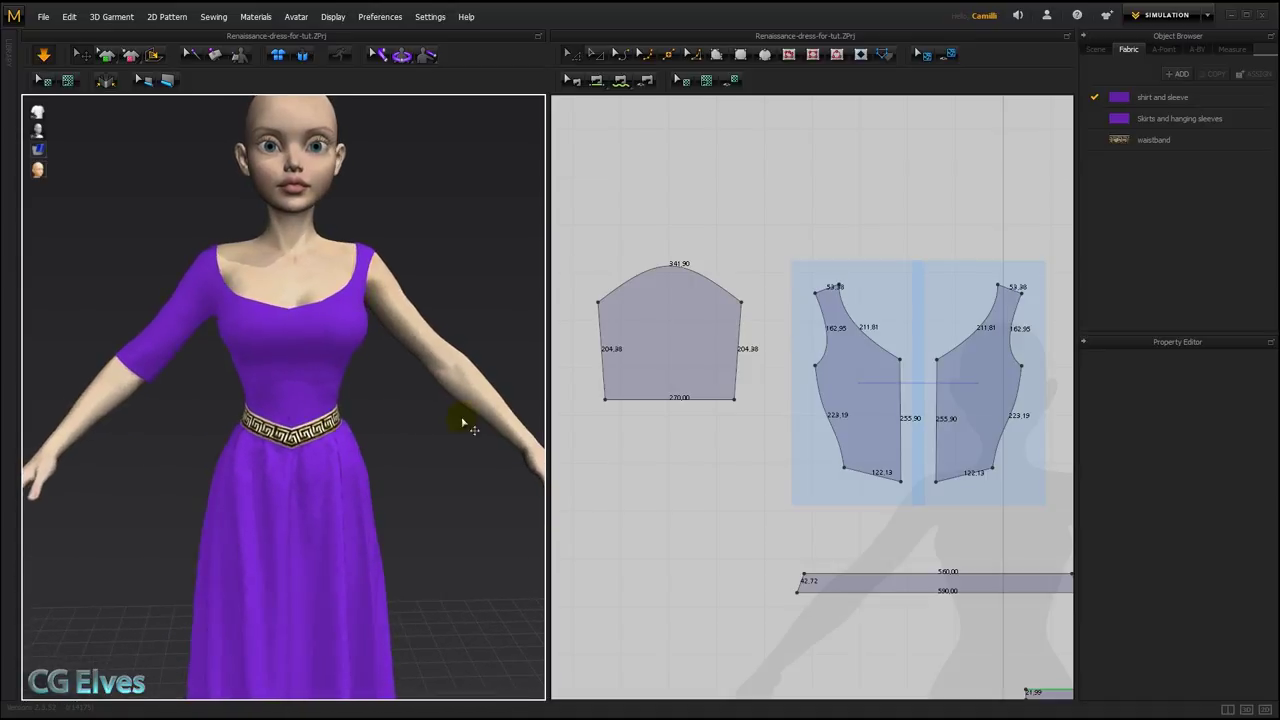
# Create a linked symmetric copy of the finished sleeve pattern and place it beside the back bodice, opposite the original.
pyautogui.scroll(-3, 666, 343)
pyautogui.click(668, 340)
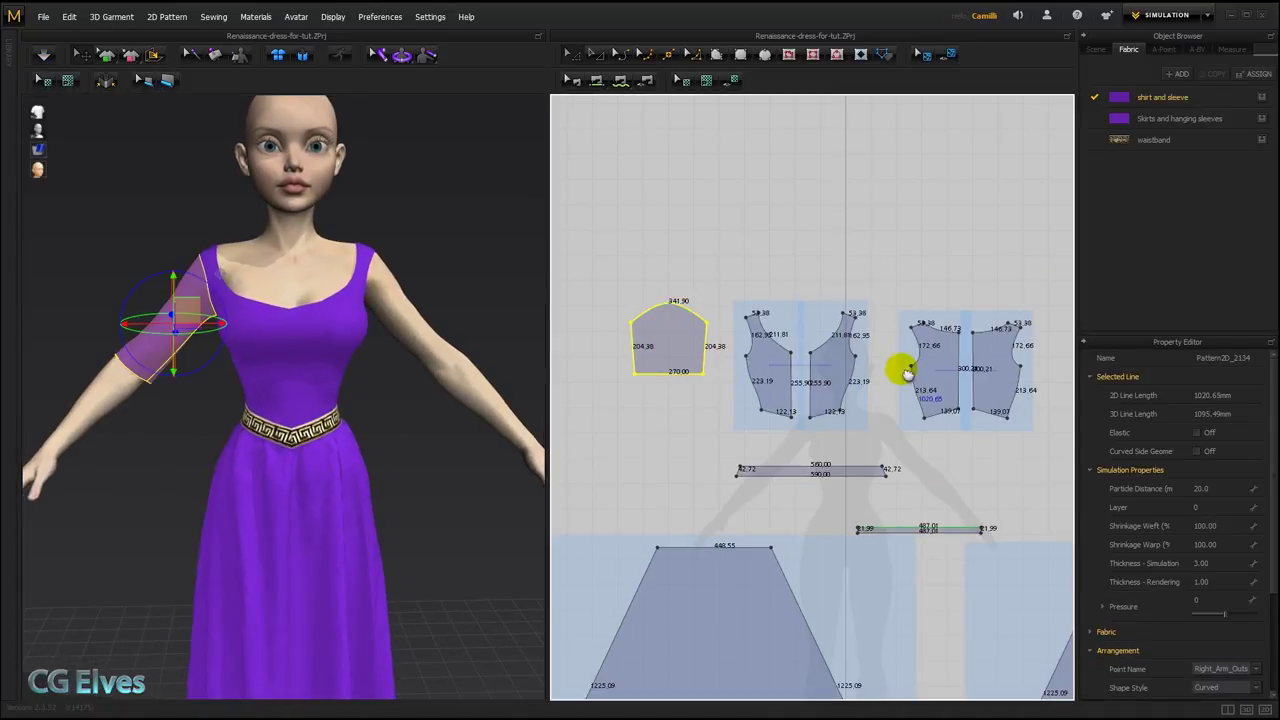
pyautogui.moveTo(906, 372); pyautogui.dragTo(755, 365, button='right')
pyautogui.rightClick(936, 348)
pyautogui.click(976, 400)
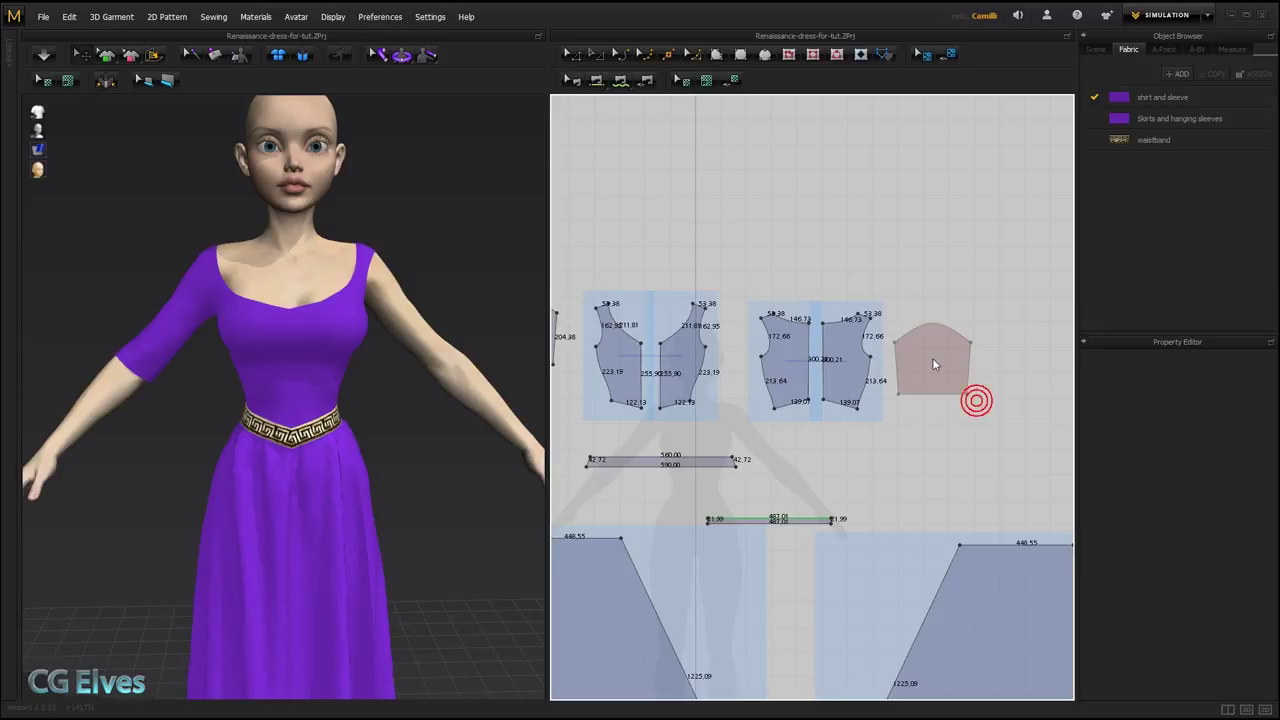
pyautogui.click(931, 362)
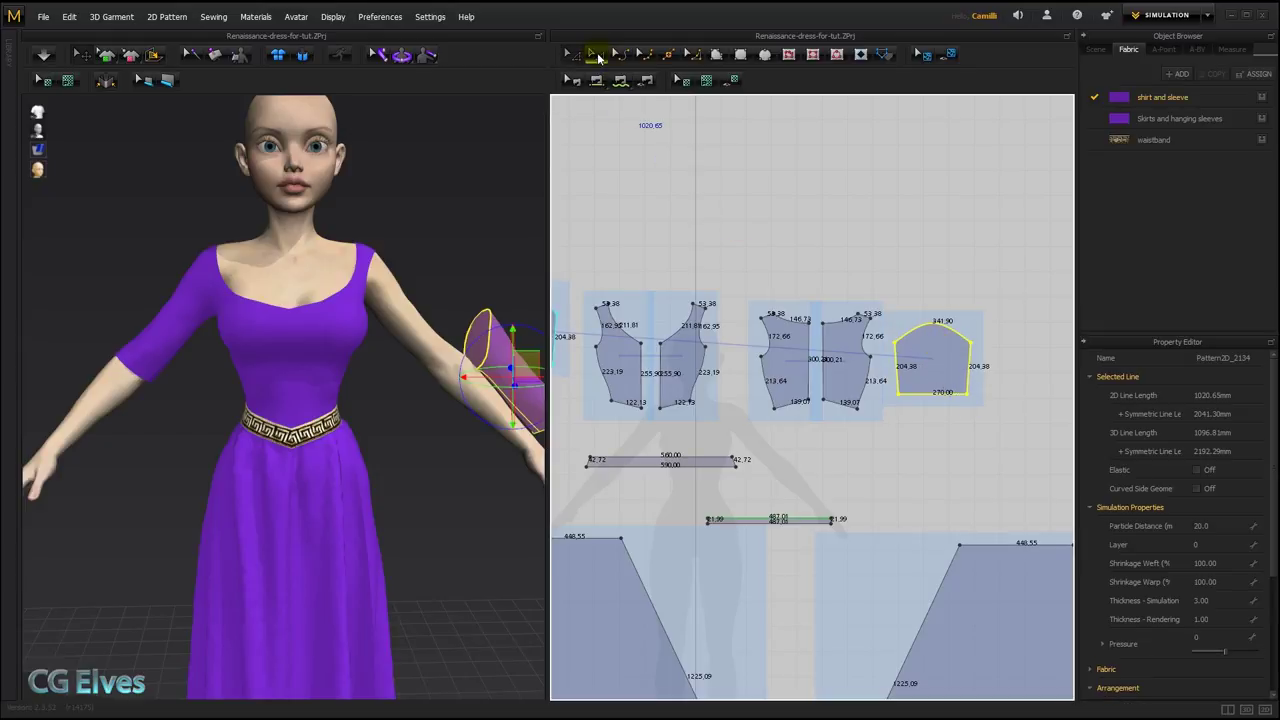
pyautogui.click(595, 55)
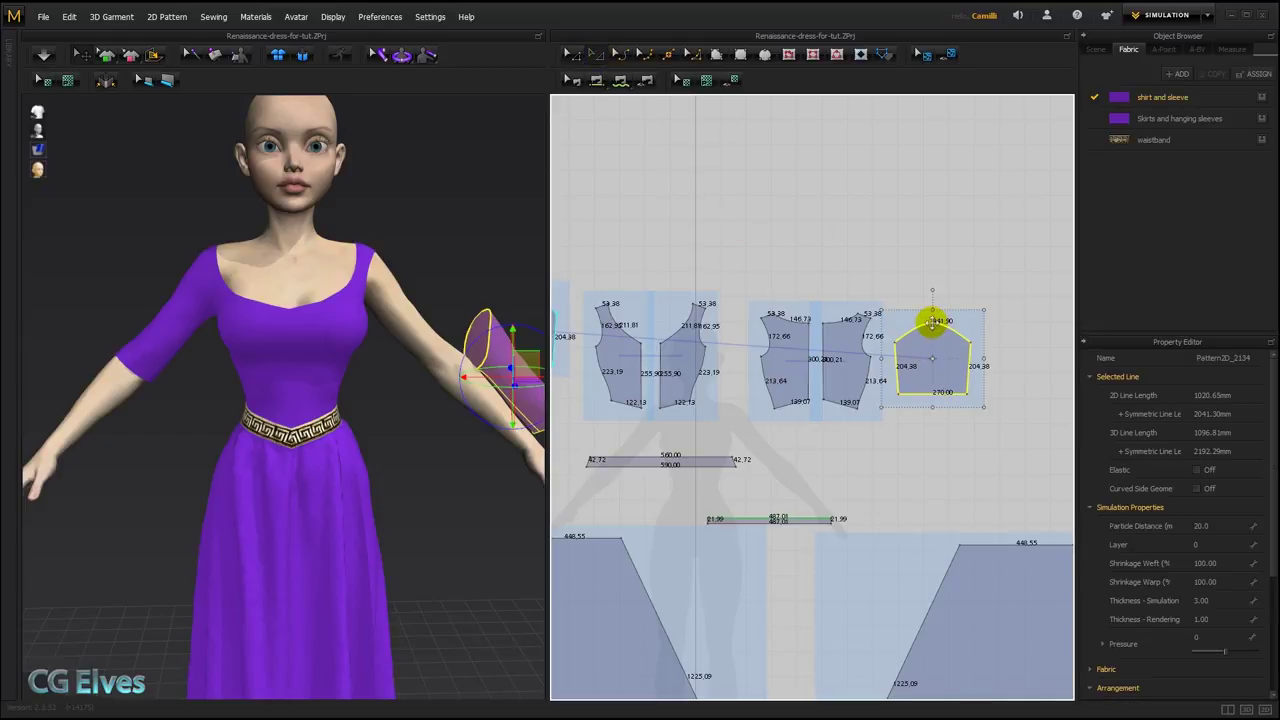
# Sew the copied sleeve's cap to the front and back bodice armholes and simulate to drape it on the other arm.
pyautogui.press('m')
pyautogui.click(925, 332)
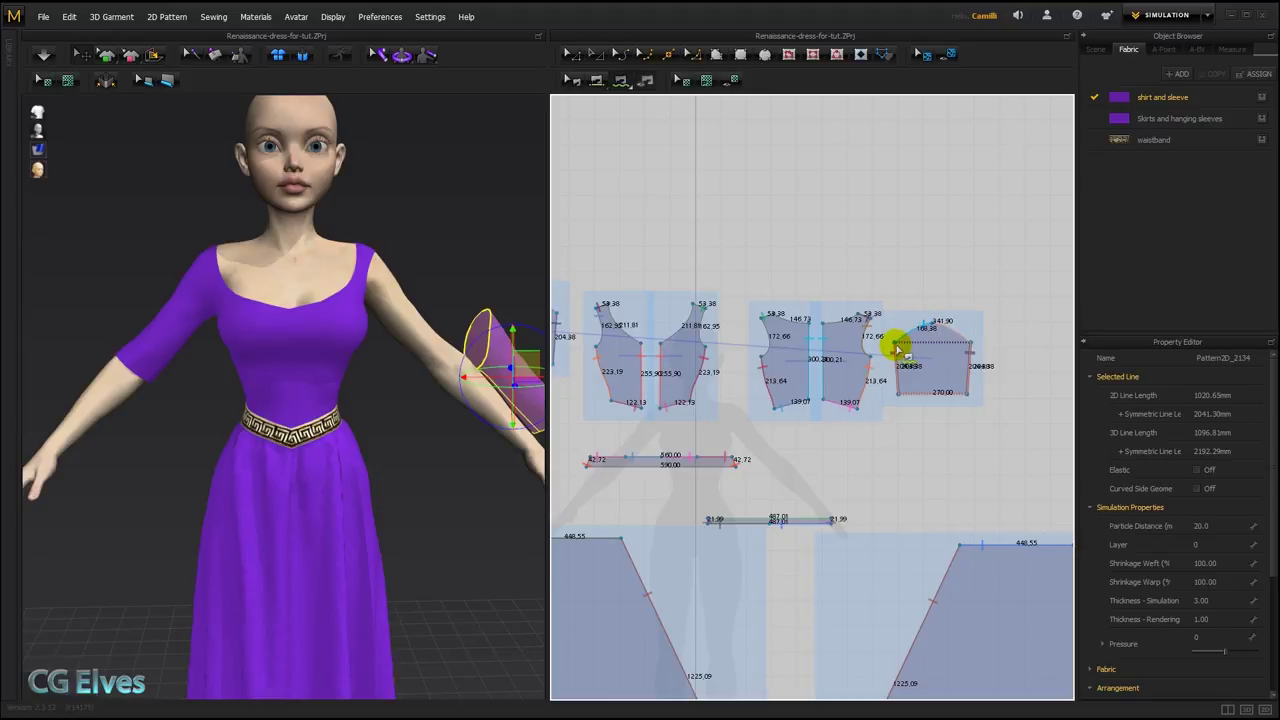
pyautogui.click(707, 312)
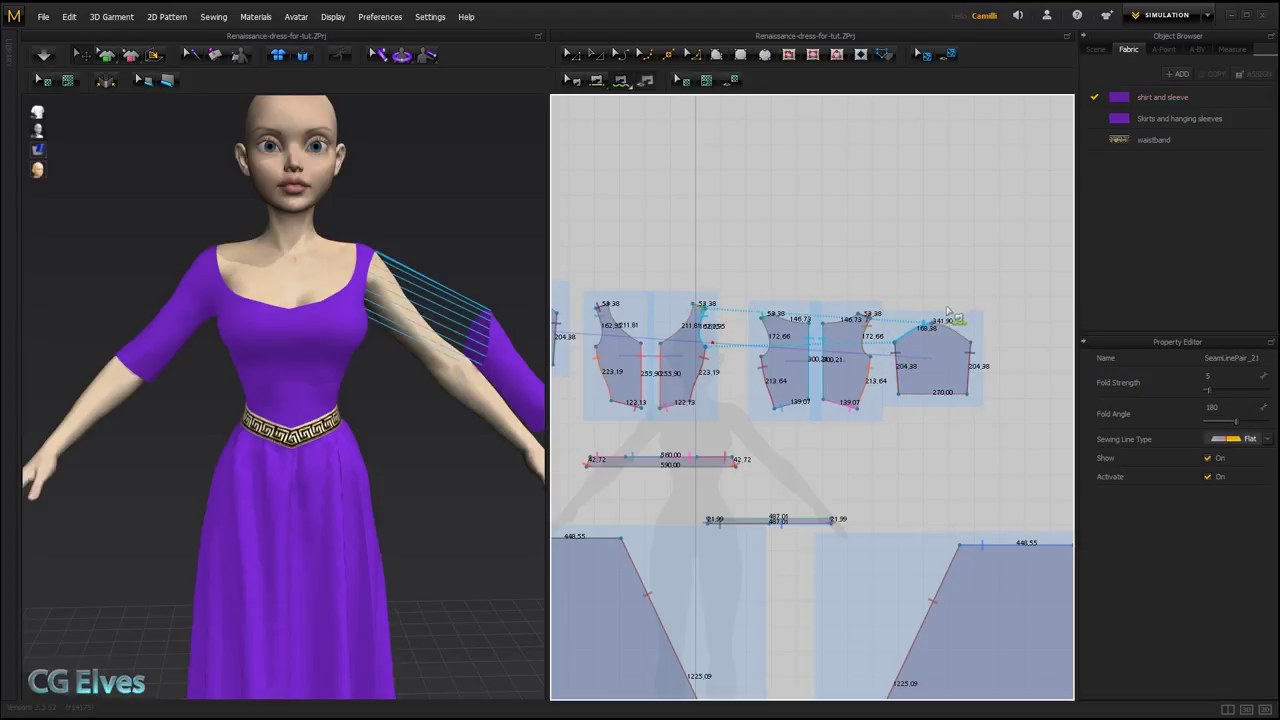
pyautogui.click(975, 343)
pyautogui.click(763, 320)
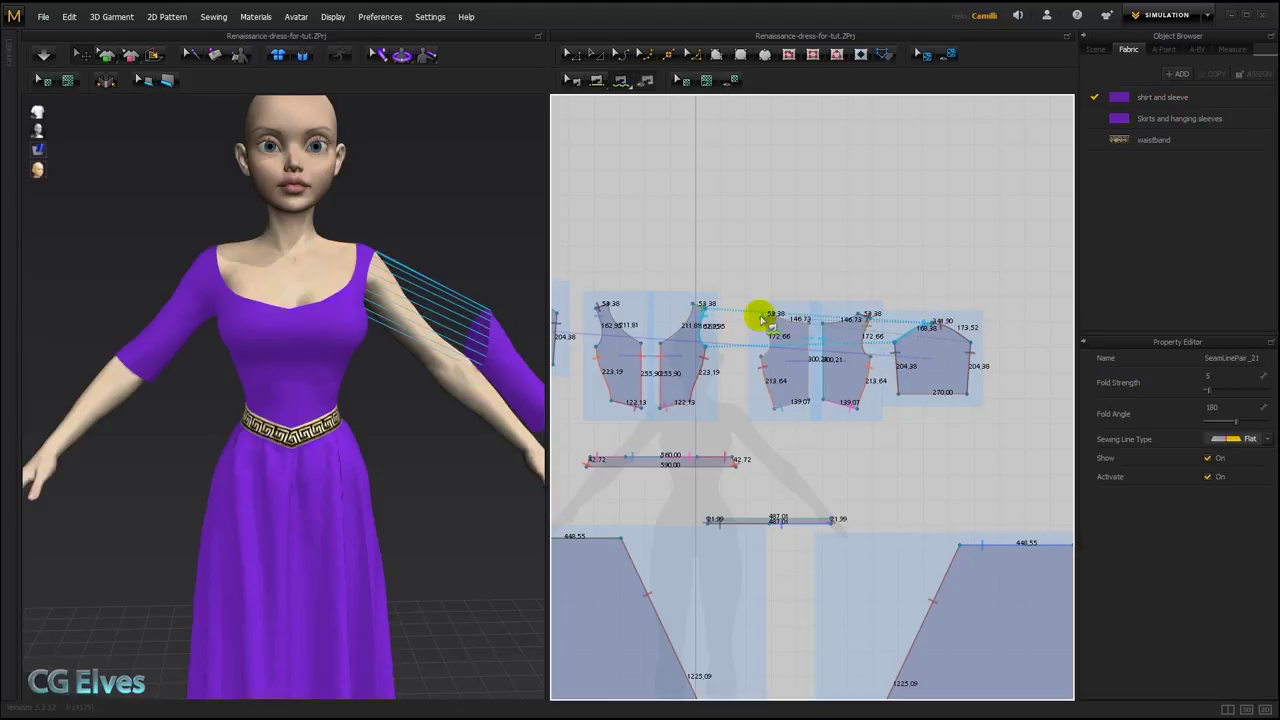
pyautogui.click(760, 356)
pyautogui.scroll(-2, 497, 357)
pyautogui.moveTo(497, 358); pyautogui.dragTo(406, 362)
pyautogui.press('space')
# Tug the draped sleeves during the simulation and examine the fit of the whole dress from several angles.
pyautogui.moveTo(482, 288)
pyautogui.mouseDown(button='right')
pyautogui.moveTo(410, 303)
pyautogui.moveTo(488, 306)
pyautogui.mouseUp(button='right')
pyautogui.click(410, 305)
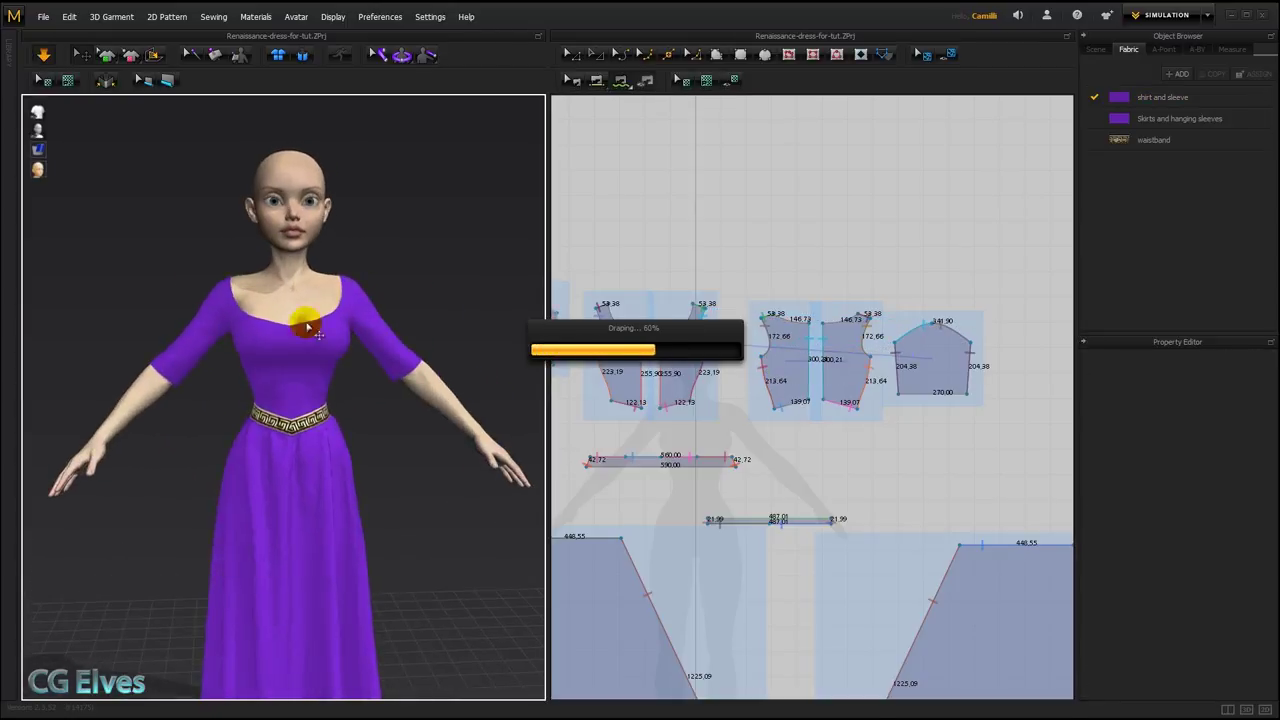
pyautogui.click(306, 322)
pyautogui.moveTo(246, 320); pyautogui.dragTo(286, 299)
pyautogui.moveTo(400, 297)
pyautogui.mouseDown(button='right')
pyautogui.moveTo(277, 346)
pyautogui.moveTo(232, 340)
pyautogui.mouseUp(button='right')
pyautogui.moveTo(238, 344)
pyautogui.mouseDown()
pyautogui.moveTo(266, 362)
pyautogui.moveTo(284, 352)
pyautogui.mouseUp()
pyautogui.moveTo(477, 289); pyautogui.dragTo(116, 289, button='right')
pyautogui.click(465, 249)
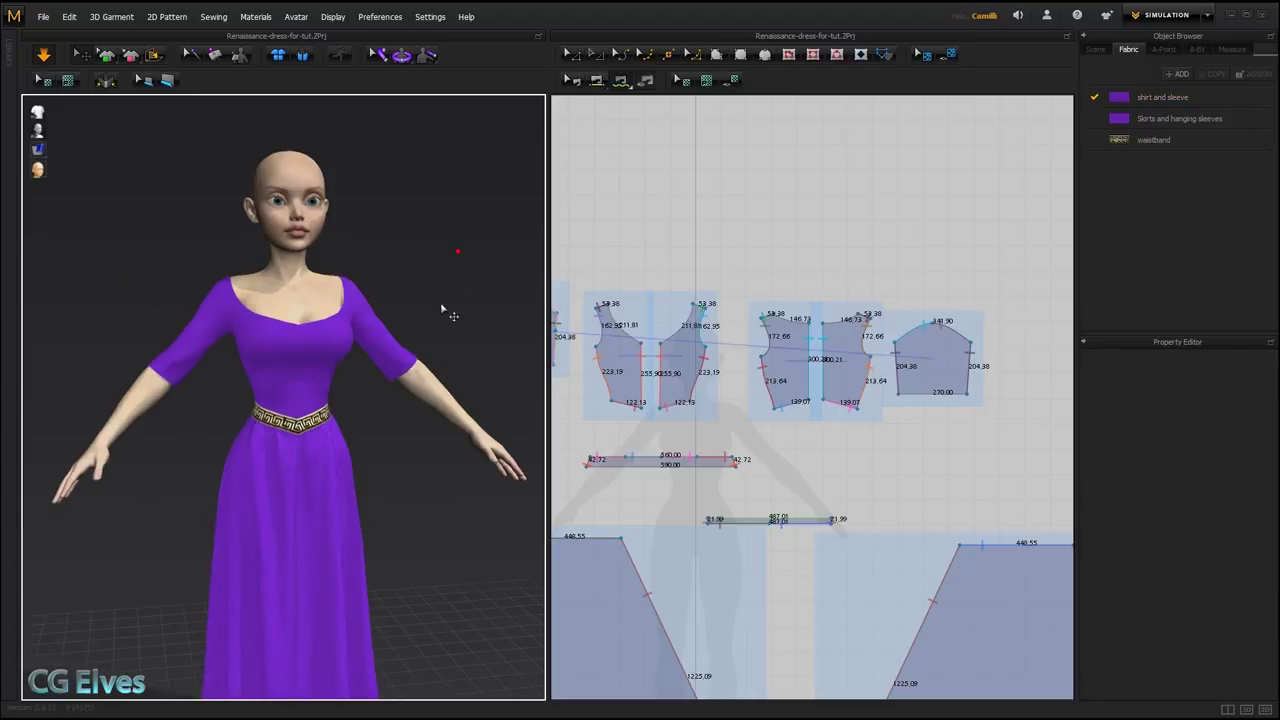
pyautogui.moveTo(447, 308); pyautogui.dragTo(427, 301, button='right')
pyautogui.scroll(-3, 420, 315)
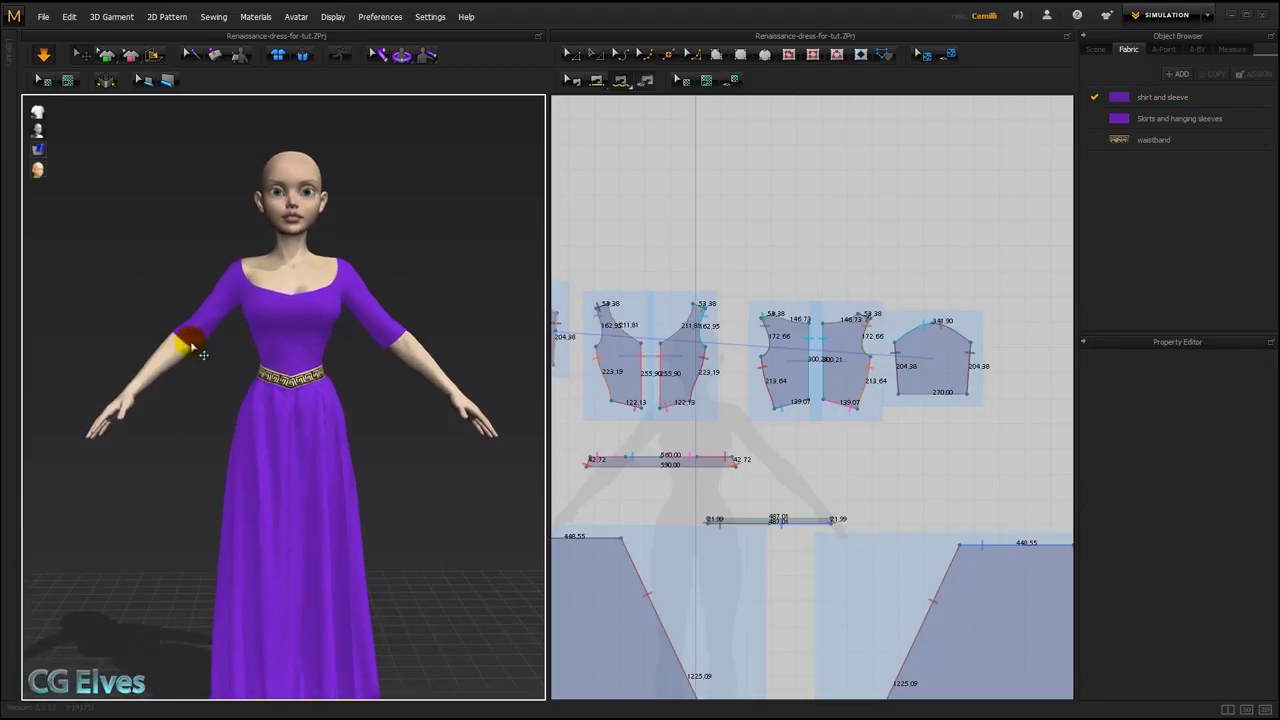
pyautogui.scroll(-3, 437, 426)
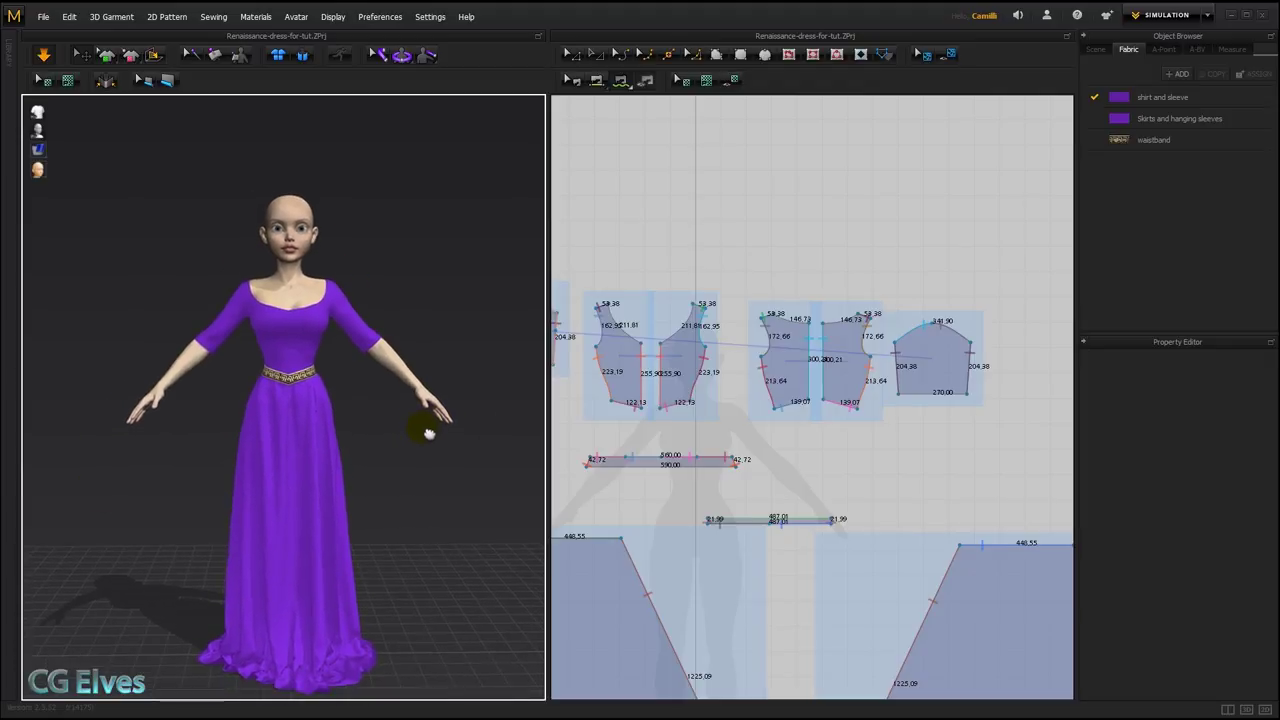
# Deactivate the skirt panels and the lower belt piece with the Pattern Only option.
pyautogui.scroll(-3, 697, 531)
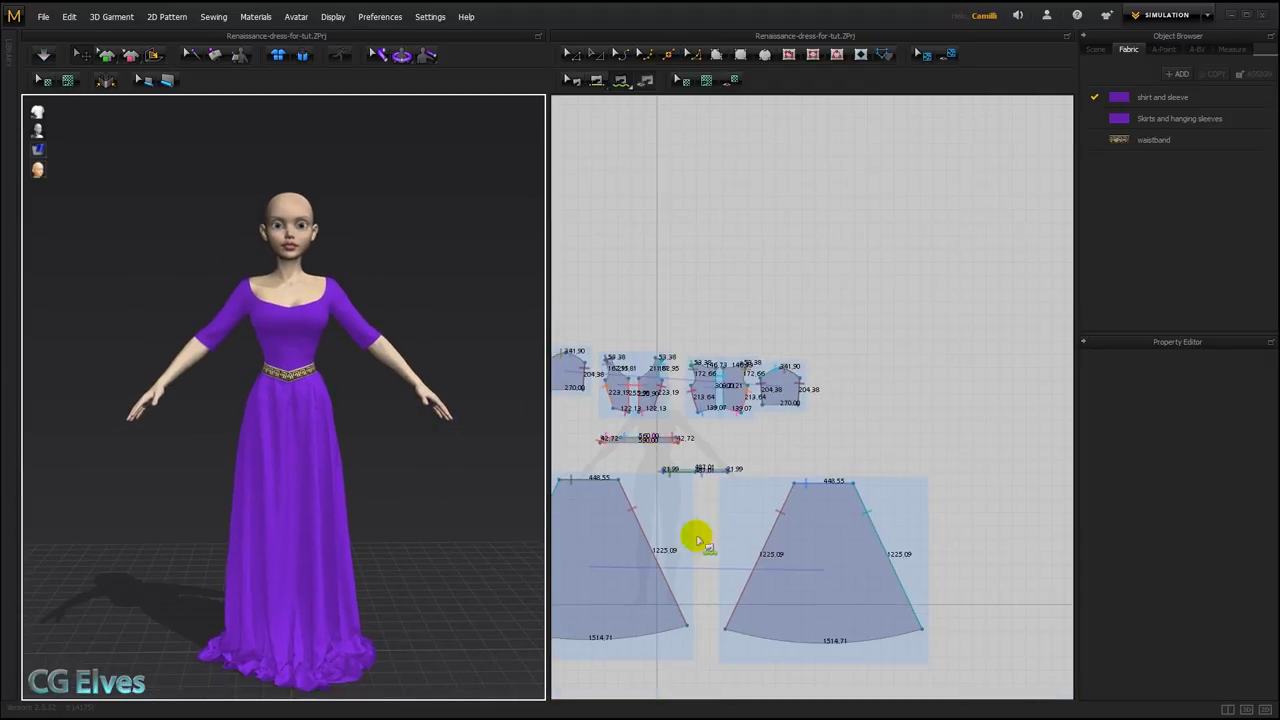
pyautogui.scroll(1, 683, 429)
pyautogui.click(684, 430)
pyautogui.keyDown('shift'); pyautogui.click(882, 408); pyautogui.keyUp('shift')
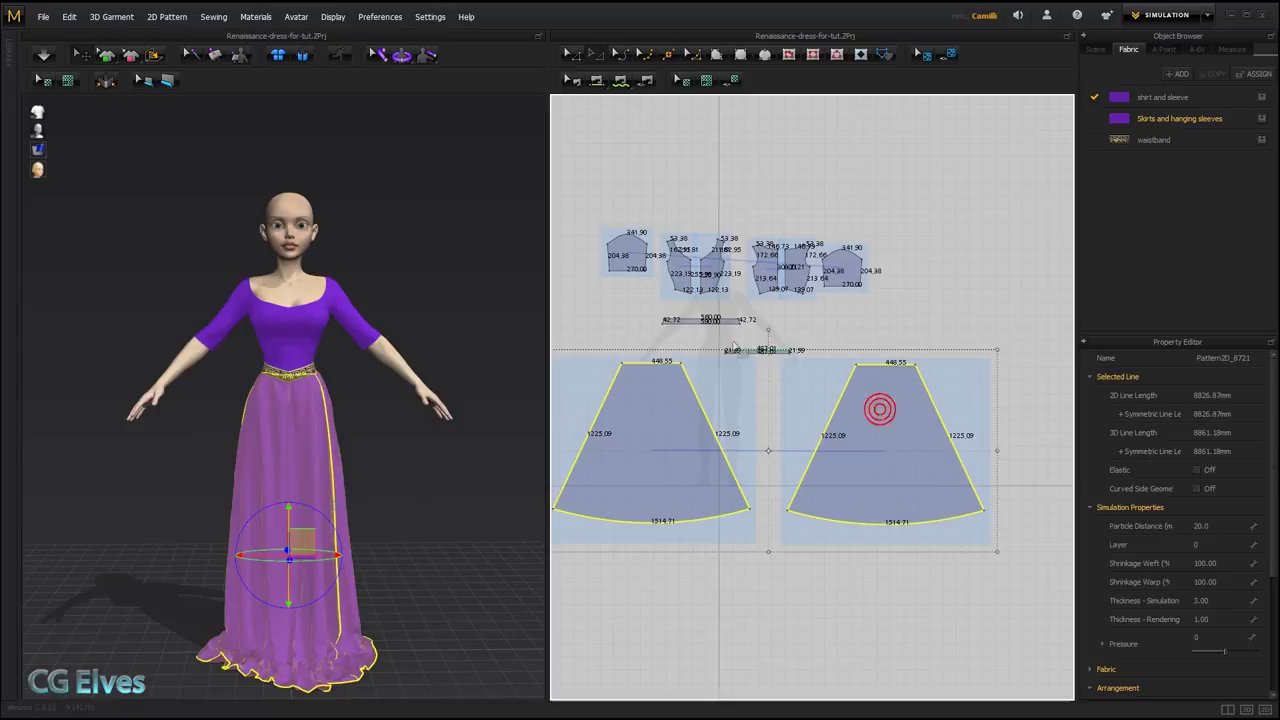
pyautogui.rightClick(303, 416)
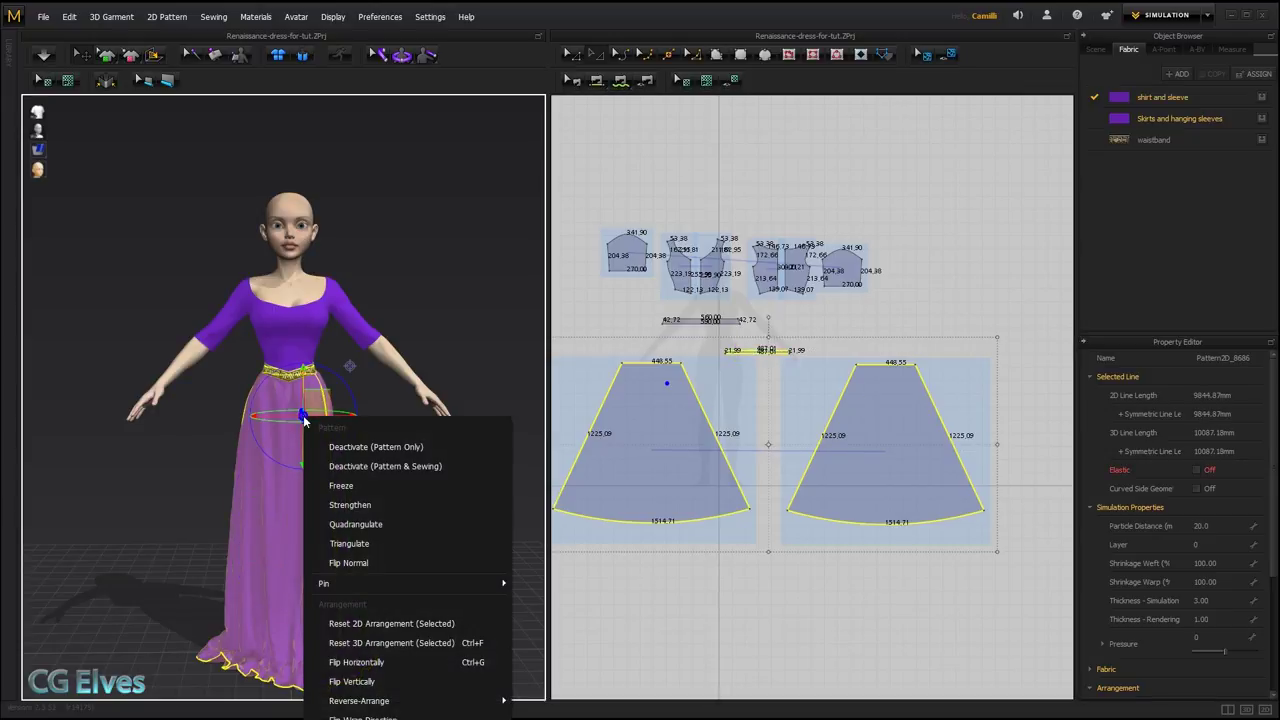
pyautogui.click(411, 449)
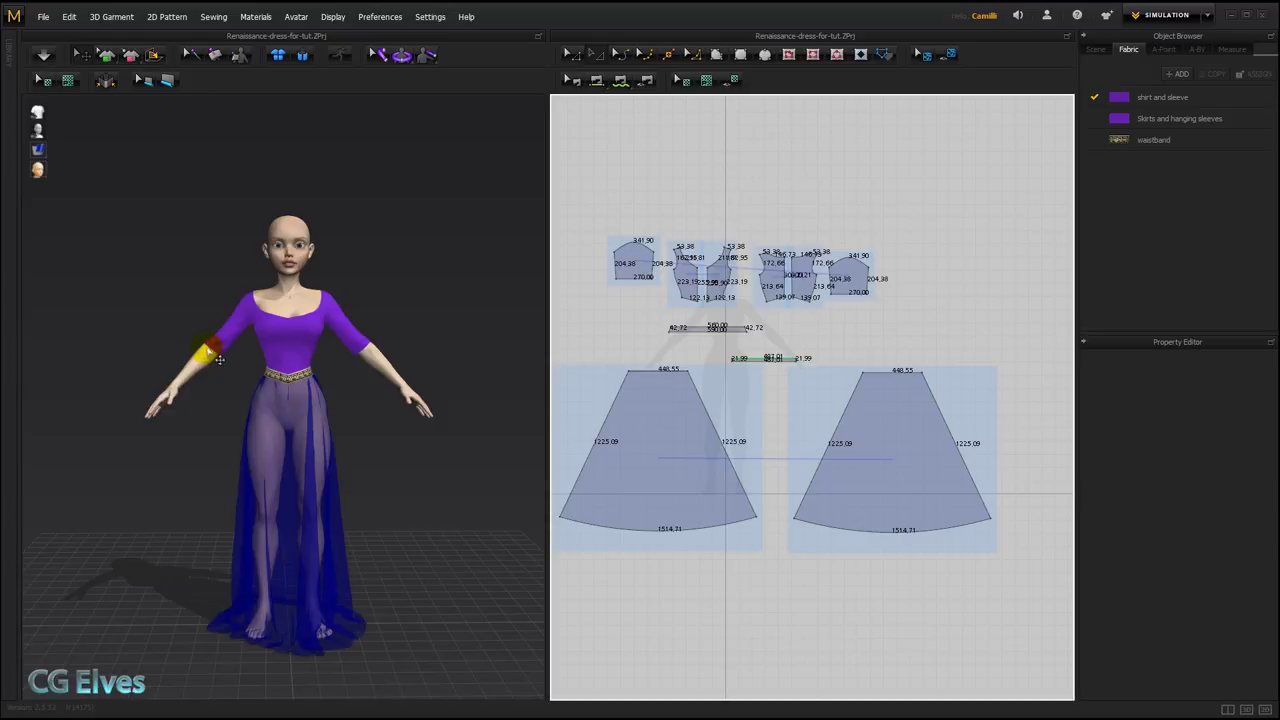
# Move the two sleeve patterns up and outward, away from the bodice pieces, to free space beneath them.
pyautogui.moveTo(736, 291); pyautogui.dragTo(838, 308, button='middle')
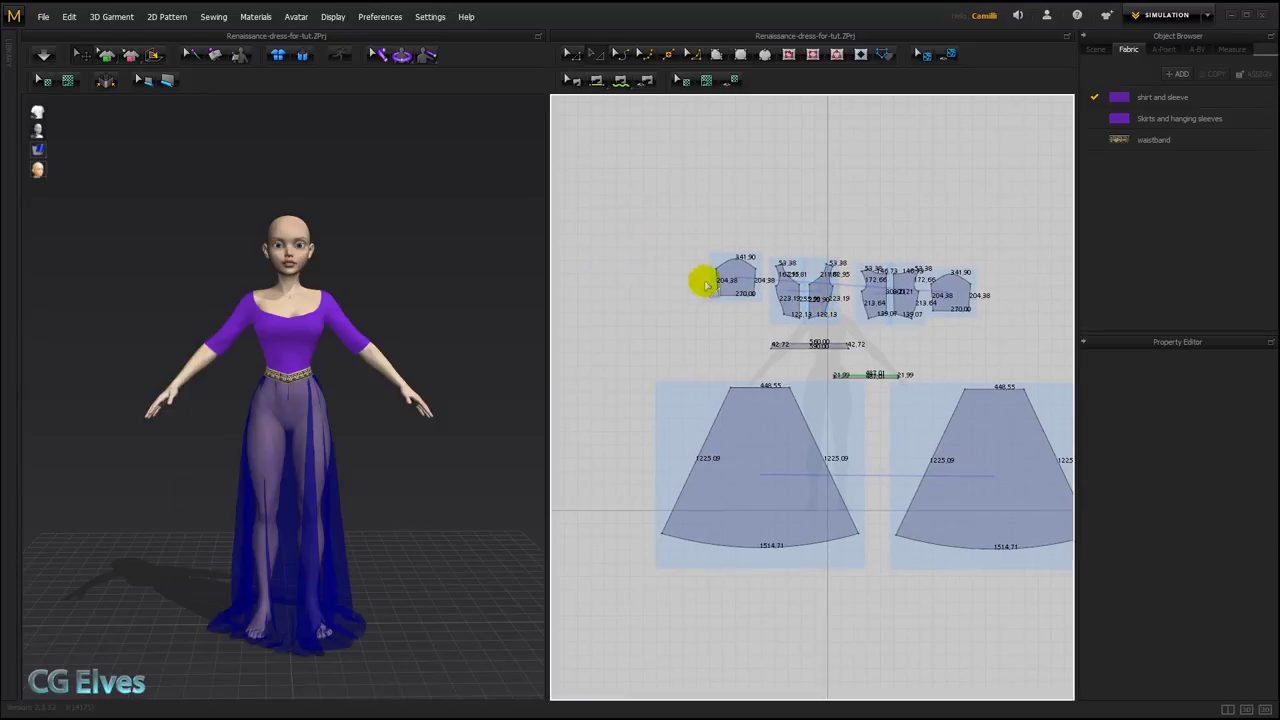
pyautogui.moveTo(659, 426); pyautogui.dragTo(709, 422, button='middle')
pyautogui.moveTo(774, 271); pyautogui.dragTo(675, 198)
pyautogui.moveTo(1006, 287); pyautogui.dragTo(1027, 199)
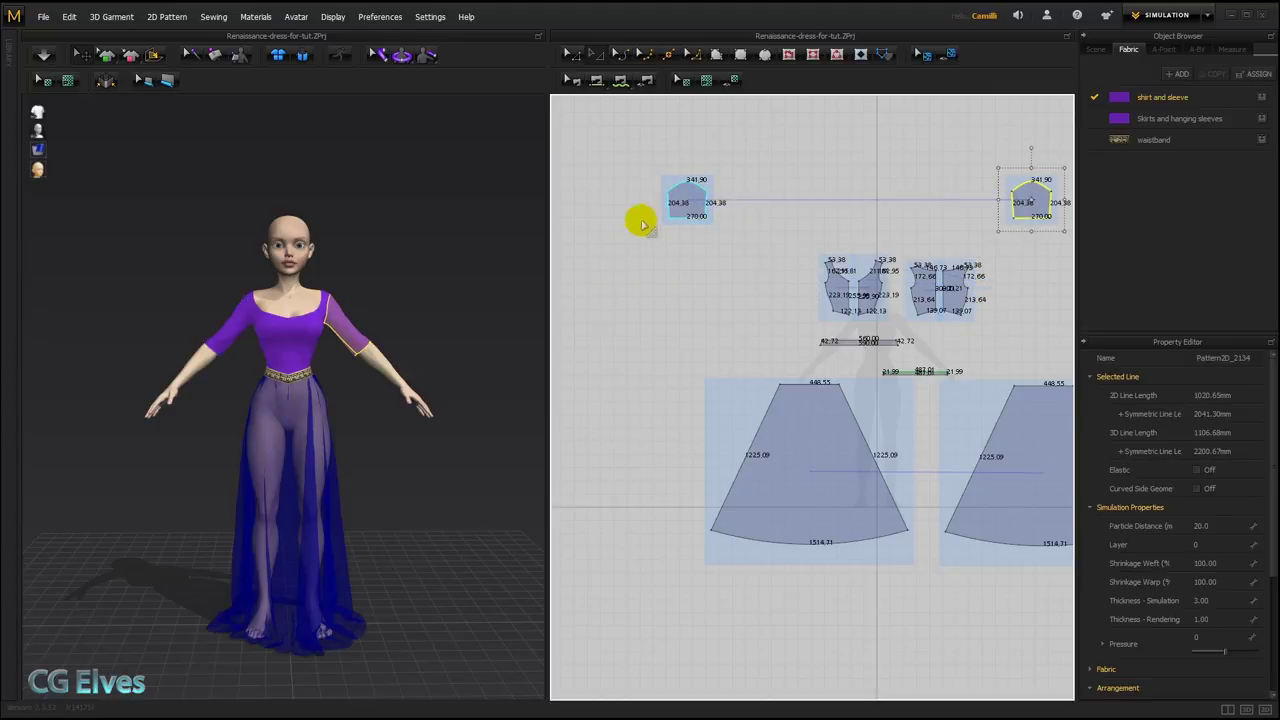
pyautogui.moveTo(686, 214); pyautogui.dragTo(661, 205)
# Draw a rectangle about 1221 mm wide below the original sleeve pattern and lower its top edge to a height of about 1140 mm.
pyautogui.press('z')
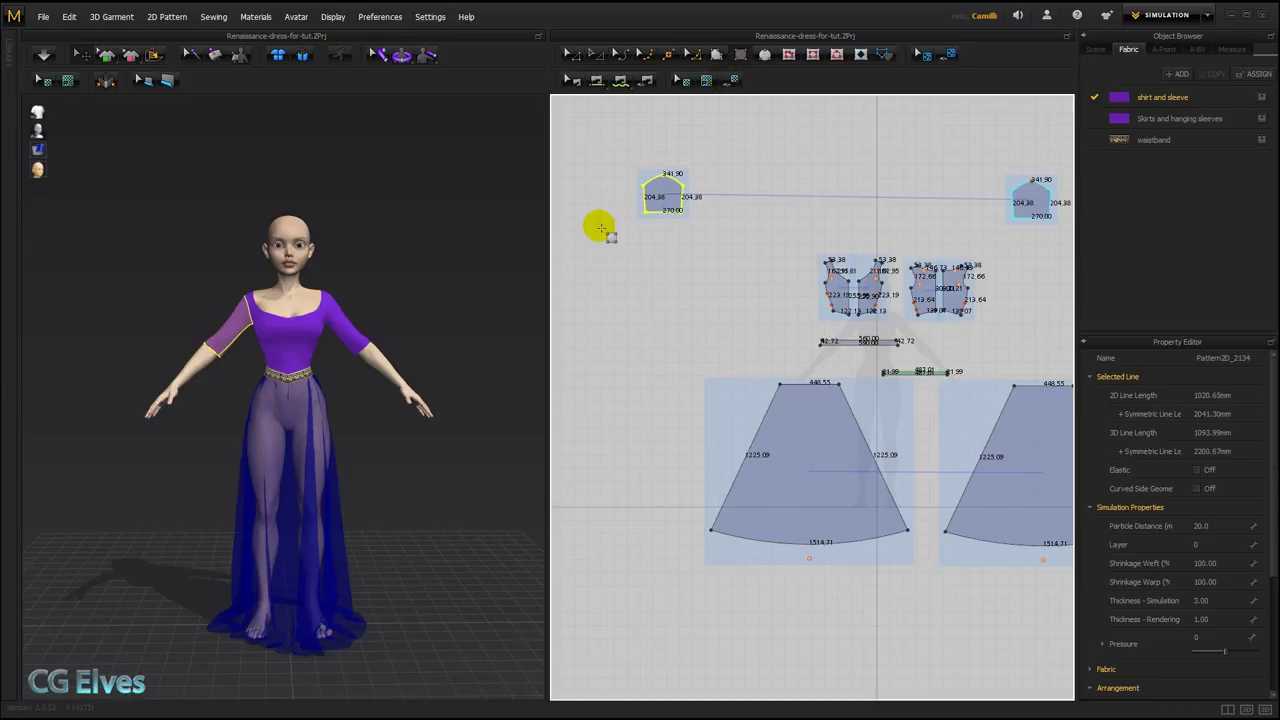
pyautogui.moveTo(588, 223); pyautogui.dragTo(748, 410)
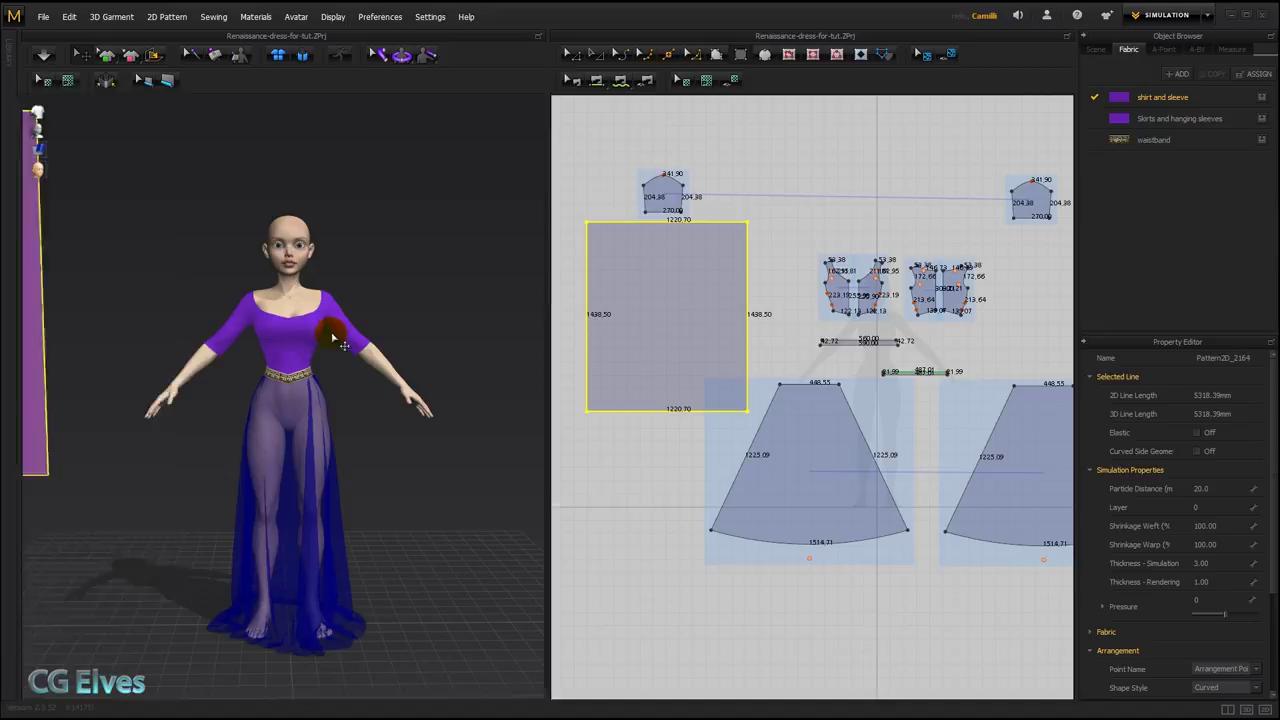
pyautogui.click(593, 55)
pyautogui.click(738, 163)
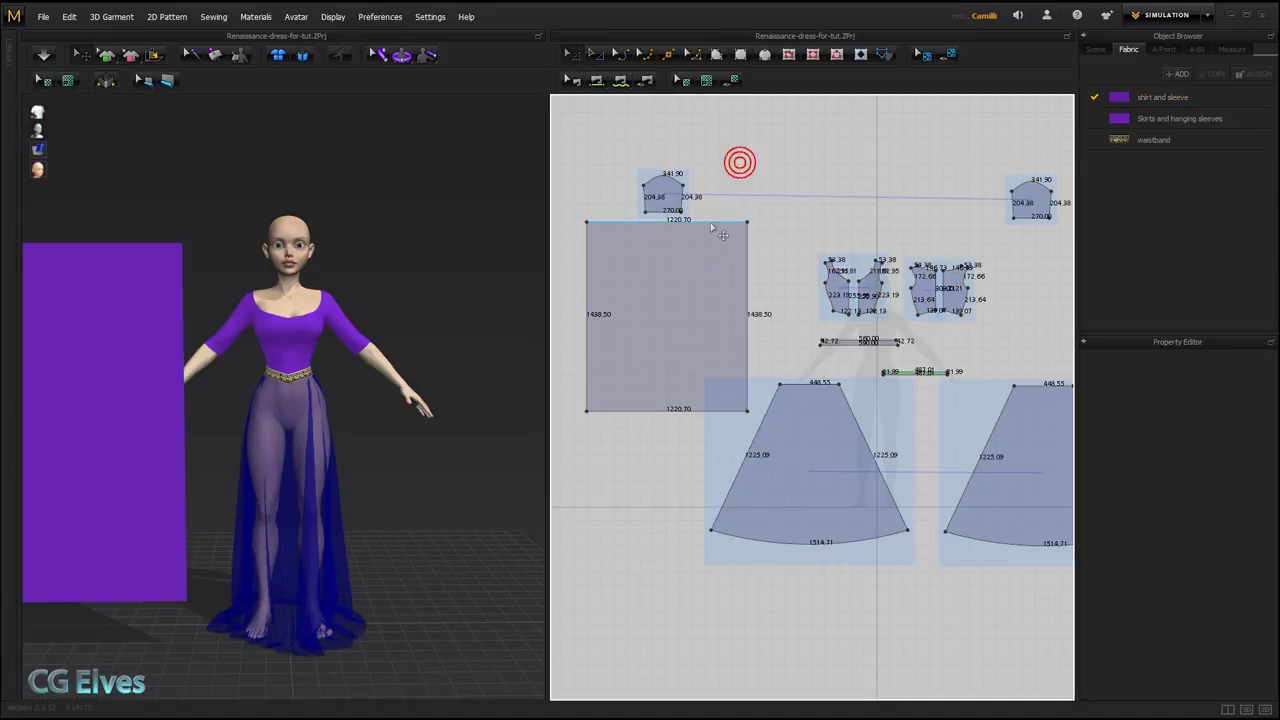
pyautogui.moveTo(712, 222); pyautogui.dragTo(710, 257)
pyautogui.moveTo(160, 341); pyautogui.dragTo(180, 356)
pyautogui.click(636, 224)
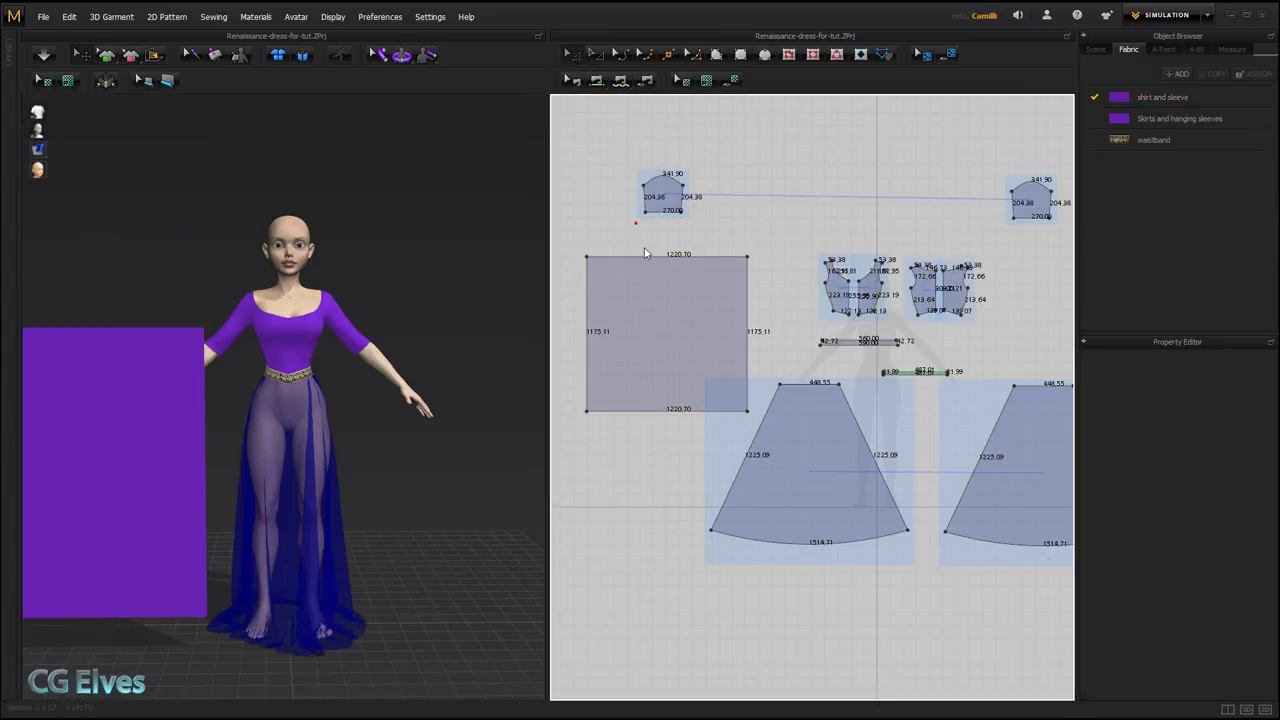
pyautogui.moveTo(649, 257); pyautogui.dragTo(649, 262)
pyautogui.click(645, 240)
pyautogui.click(651, 297)
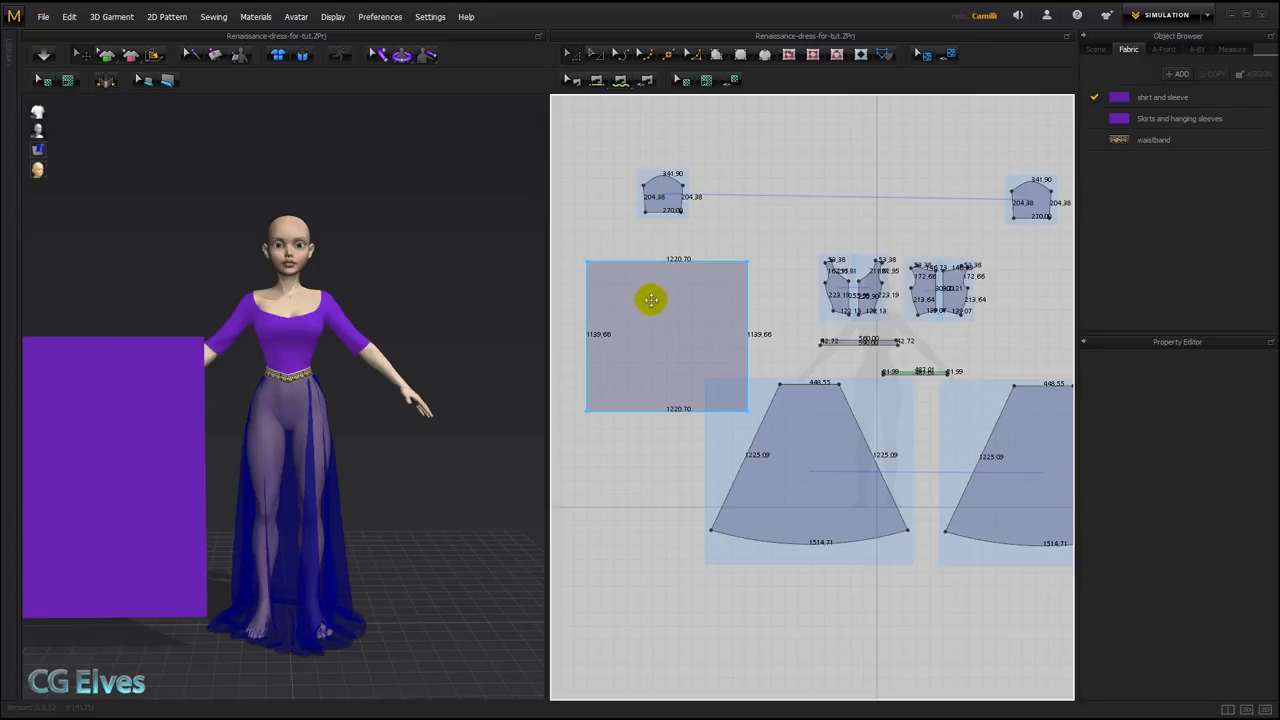
# Split the rectangle's bottom edge at its midpoint into two equal segments.
pyautogui.click(588, 421)
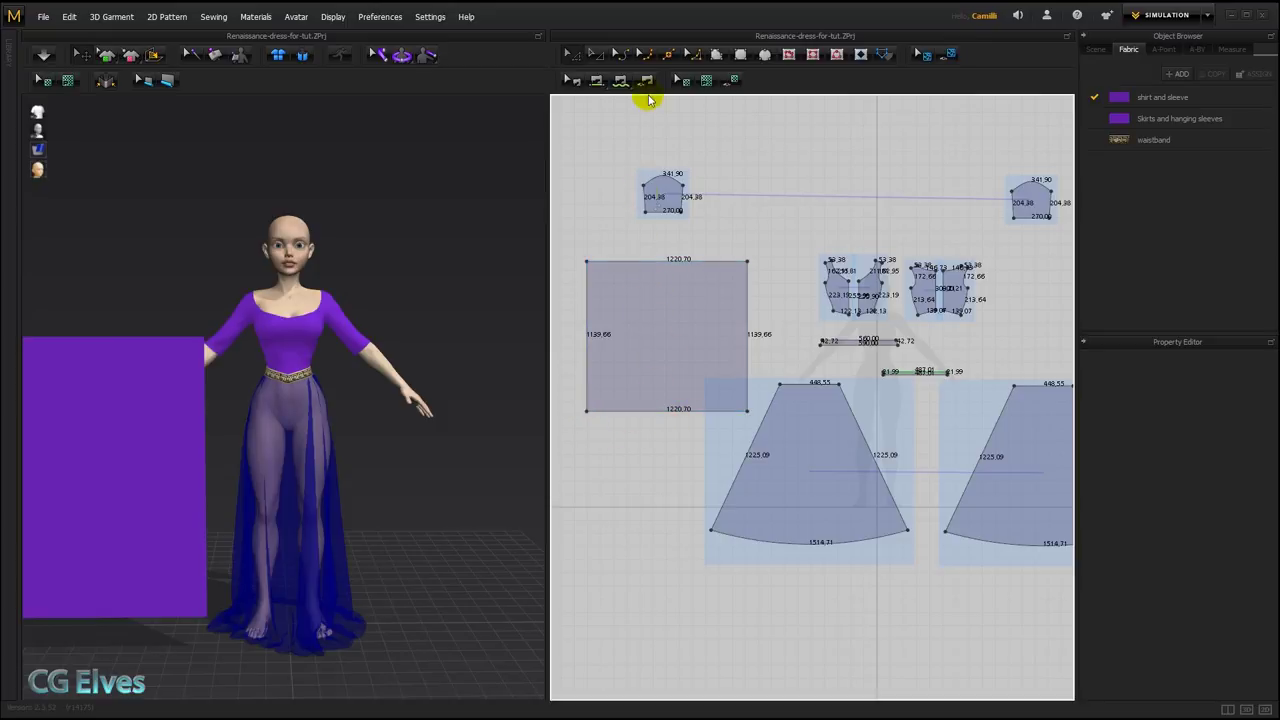
pyautogui.rightClick(676, 414)
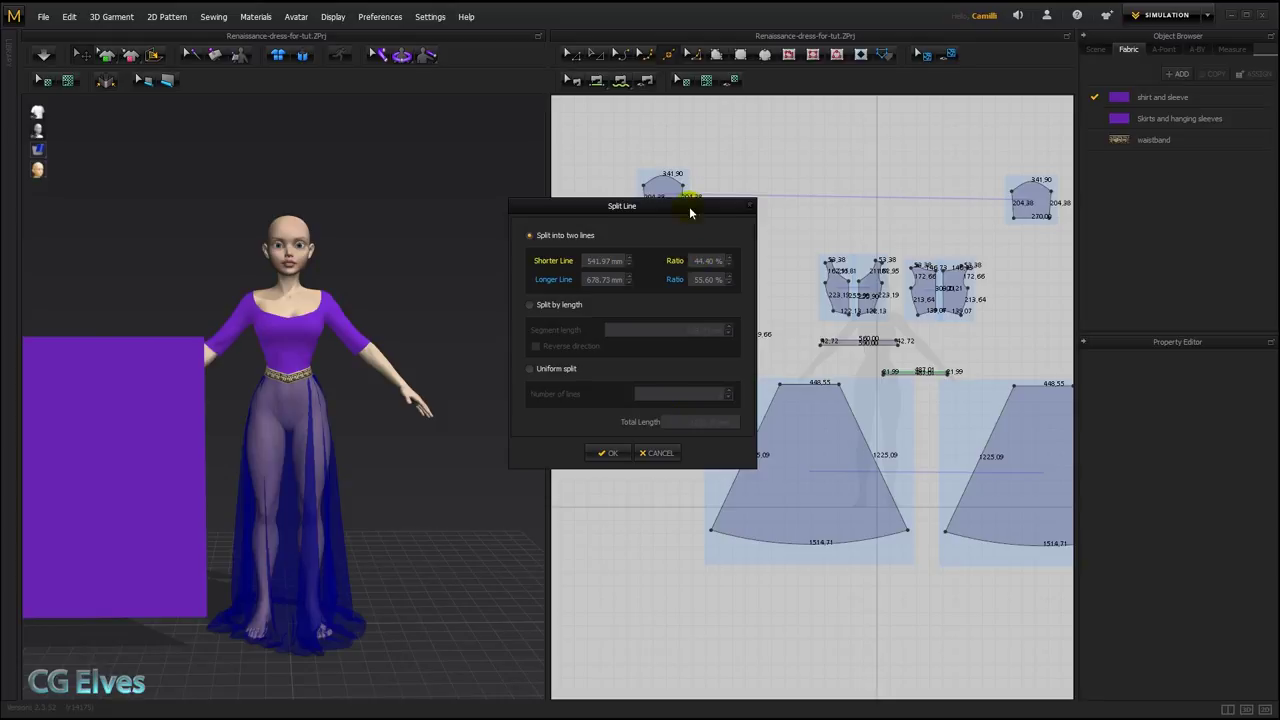
pyautogui.moveTo(690, 212); pyautogui.dragTo(534, 200)
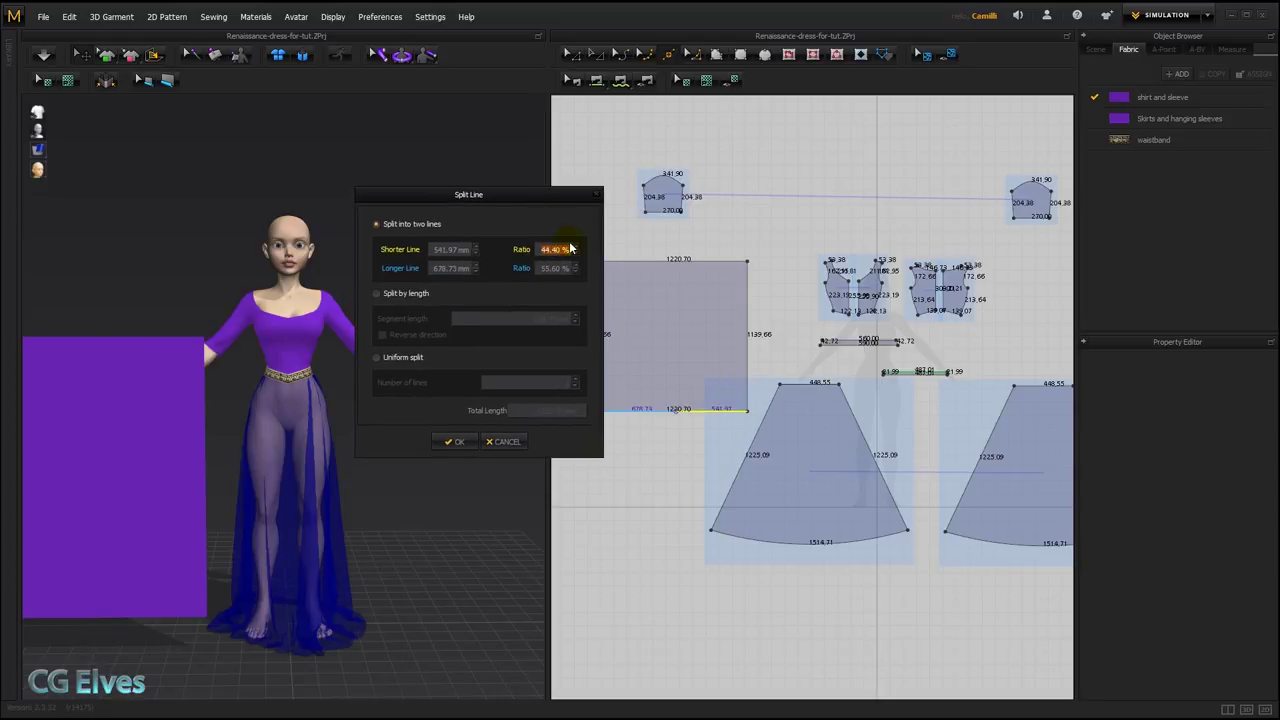
pyautogui.press('Return')
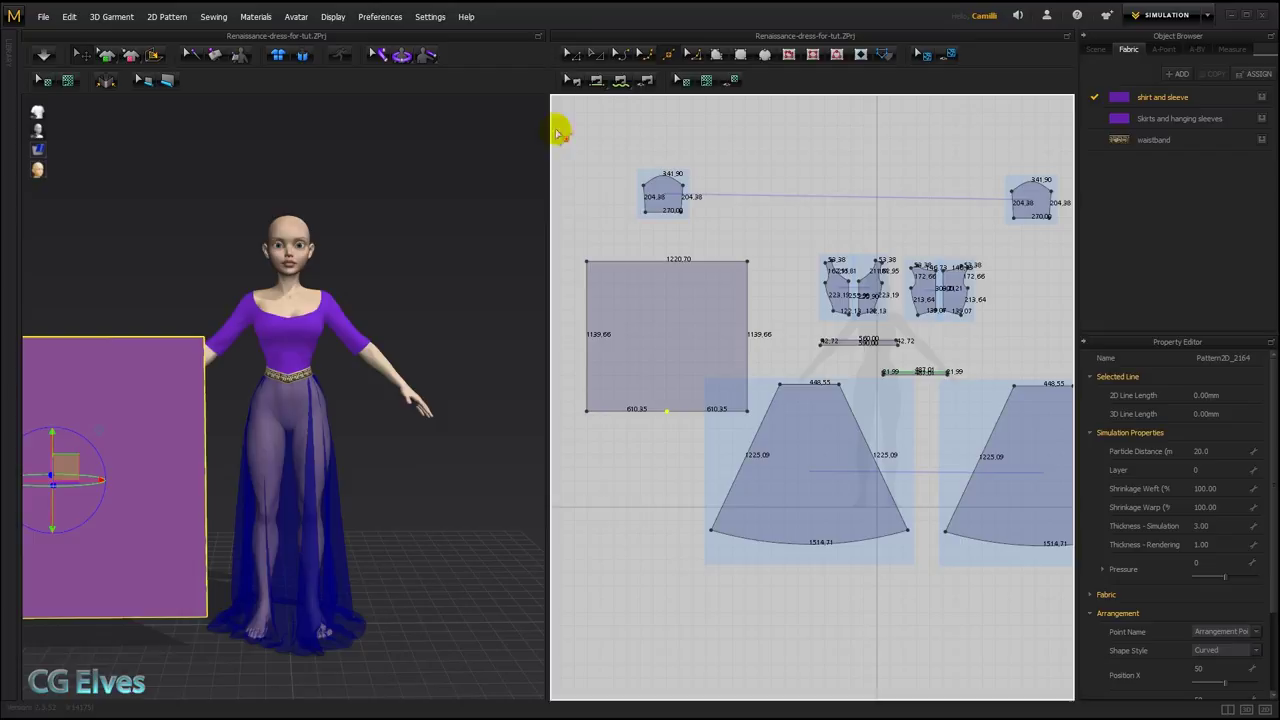
# Delete the rectangle's two bottom corner points to turn it into a downward-pointing triangle.
pyautogui.click(587, 413)
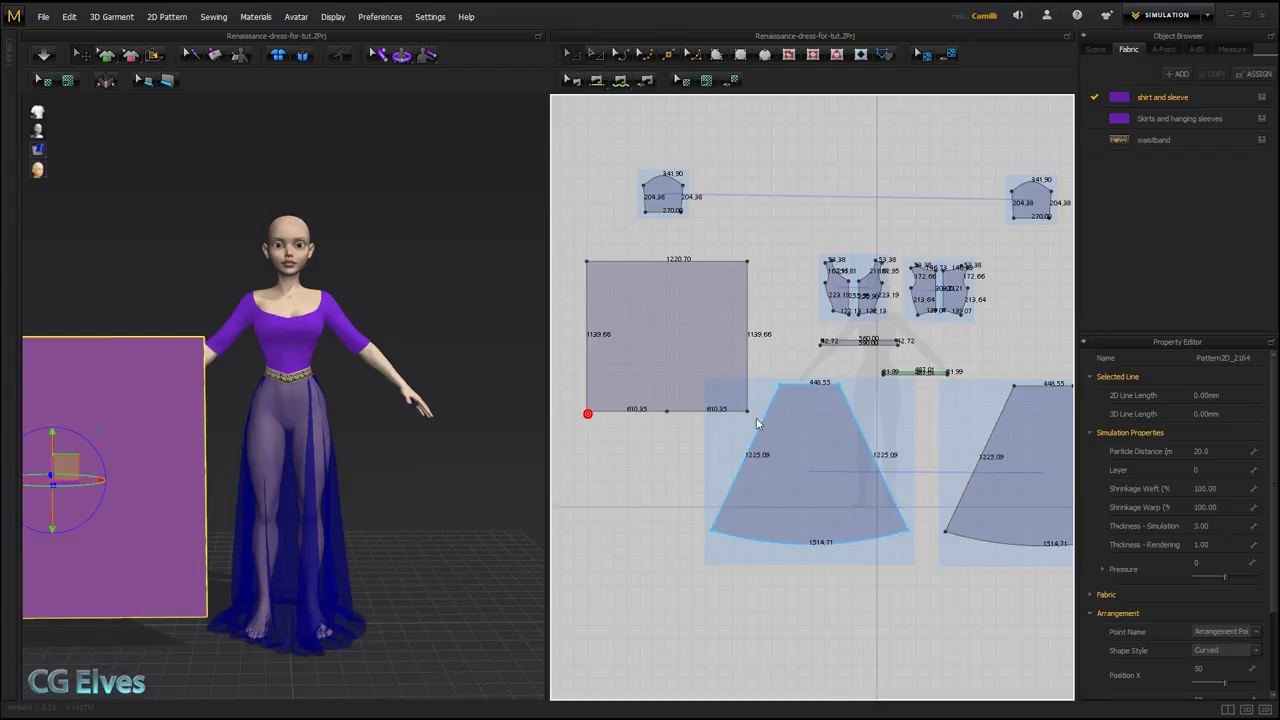
pyautogui.keyDown('shift'); pyautogui.click(746, 412); pyautogui.keyUp('shift')
pyautogui.click(746, 412)
pyautogui.press('Delete')
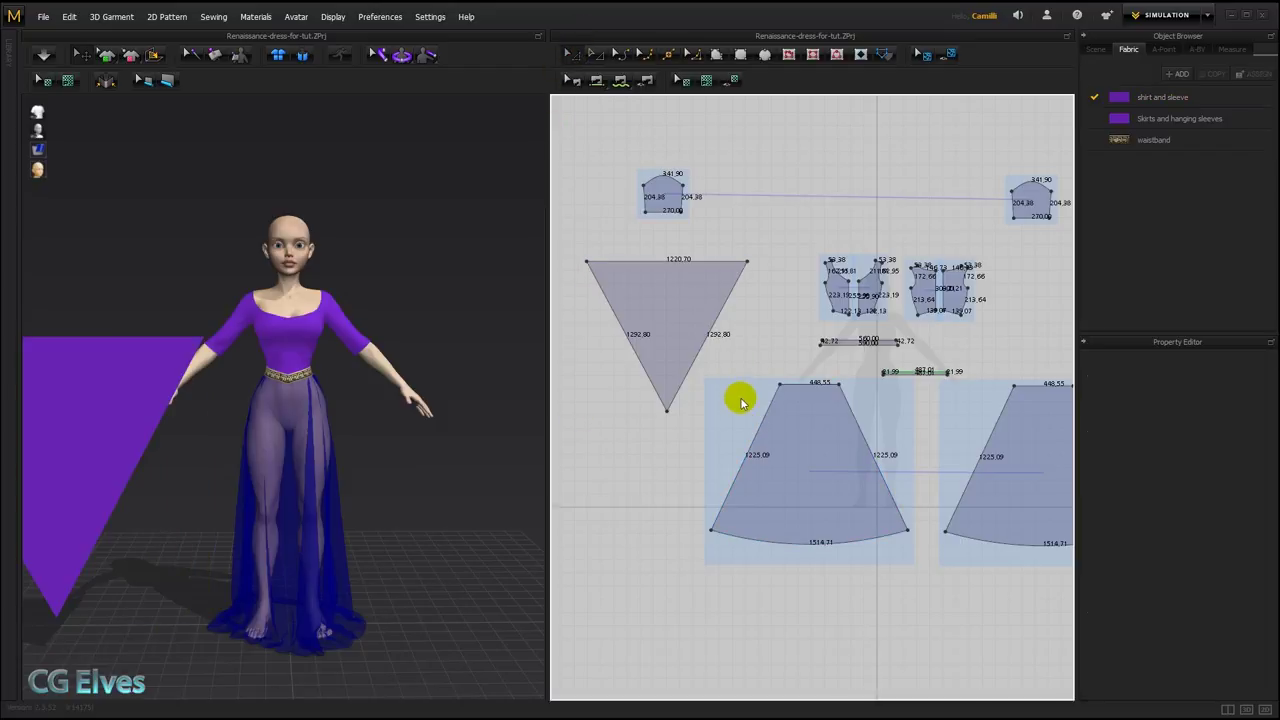
# Bend the triangle's left edge outward into a curve that bulges near its upper corner.
pyautogui.click(656, 392)
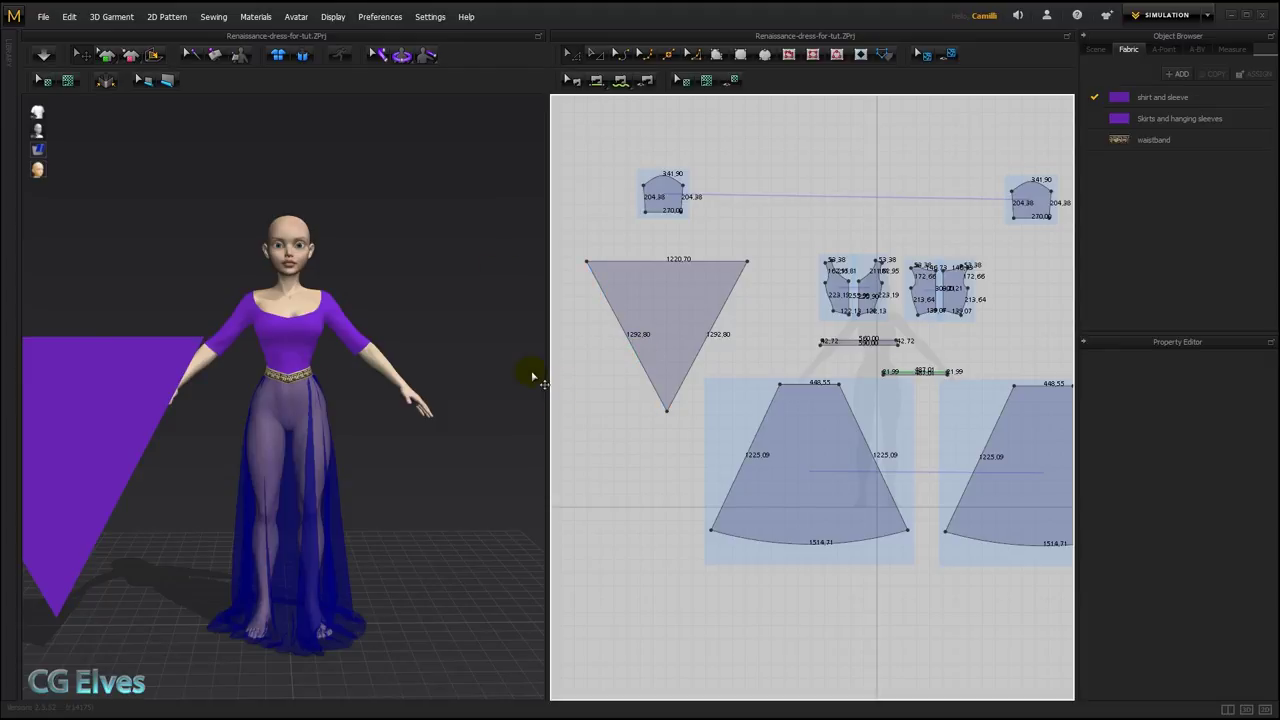
pyautogui.moveTo(596, 280)
pyautogui.mouseDown()
pyautogui.moveTo(580, 286)
pyautogui.moveTo(586, 297)
pyautogui.mouseUp()
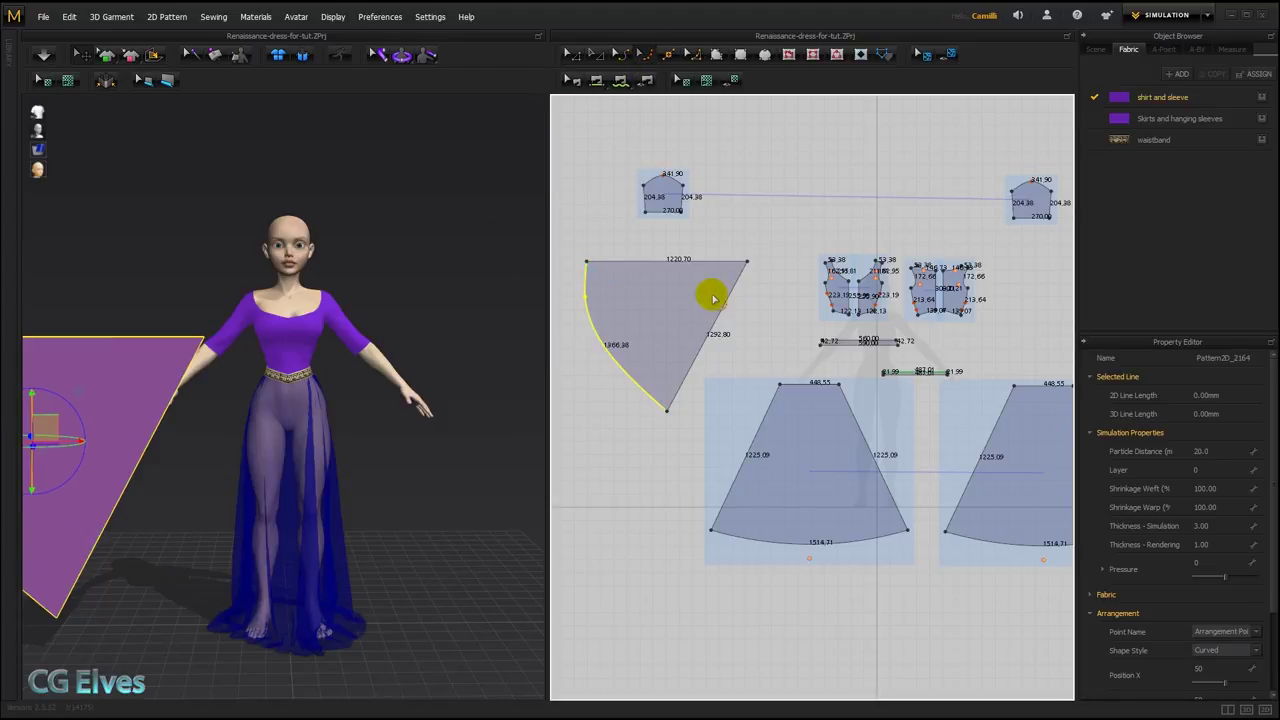
# Bend the hanging sleeve pattern's straight right edge outward into a curve that mirrors the left edge.
pyautogui.moveTo(728, 299); pyautogui.dragTo(751, 313)
pyautogui.moveTo(162, 452); pyautogui.dragTo(276, 362, button='middle')
pyautogui.scroll(-1, 275, 444)
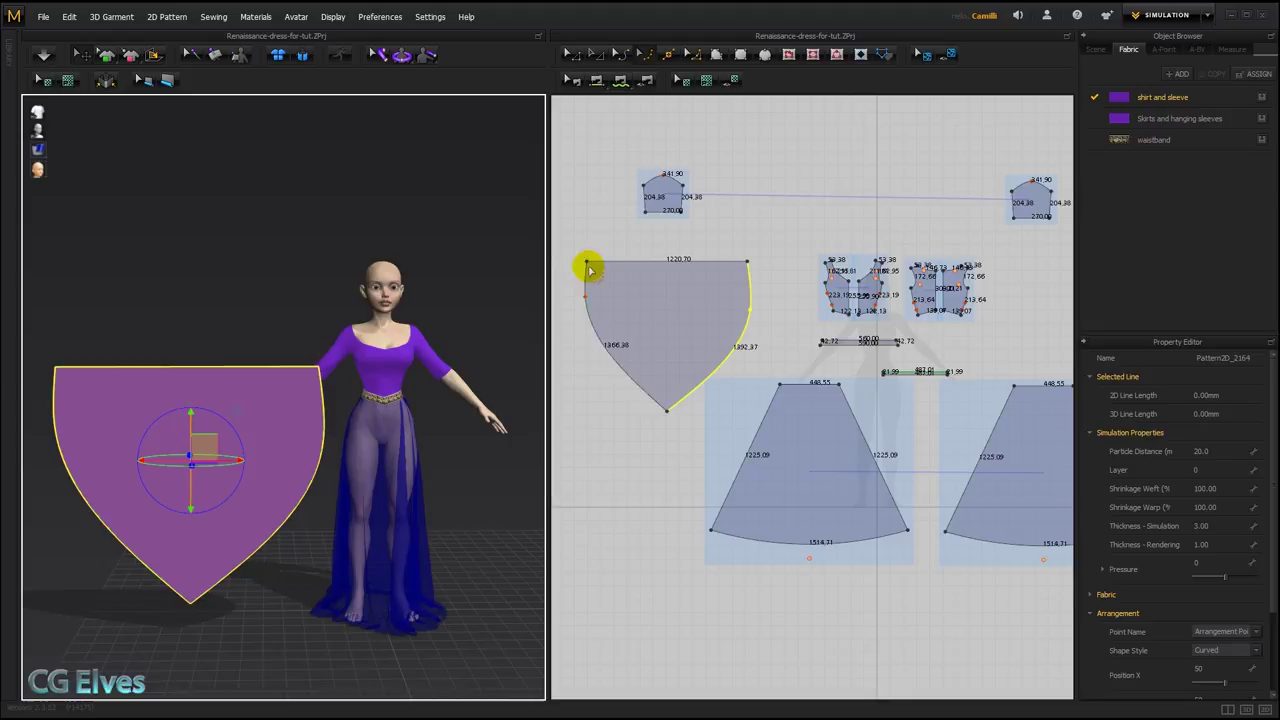
# Narrow the hanging sleeve's top edge to about 927 mm and pull both side curves slightly inward.
pyautogui.moveTo(586, 263); pyautogui.dragTo(605, 263)
pyautogui.moveTo(748, 262); pyautogui.dragTo(727, 262)
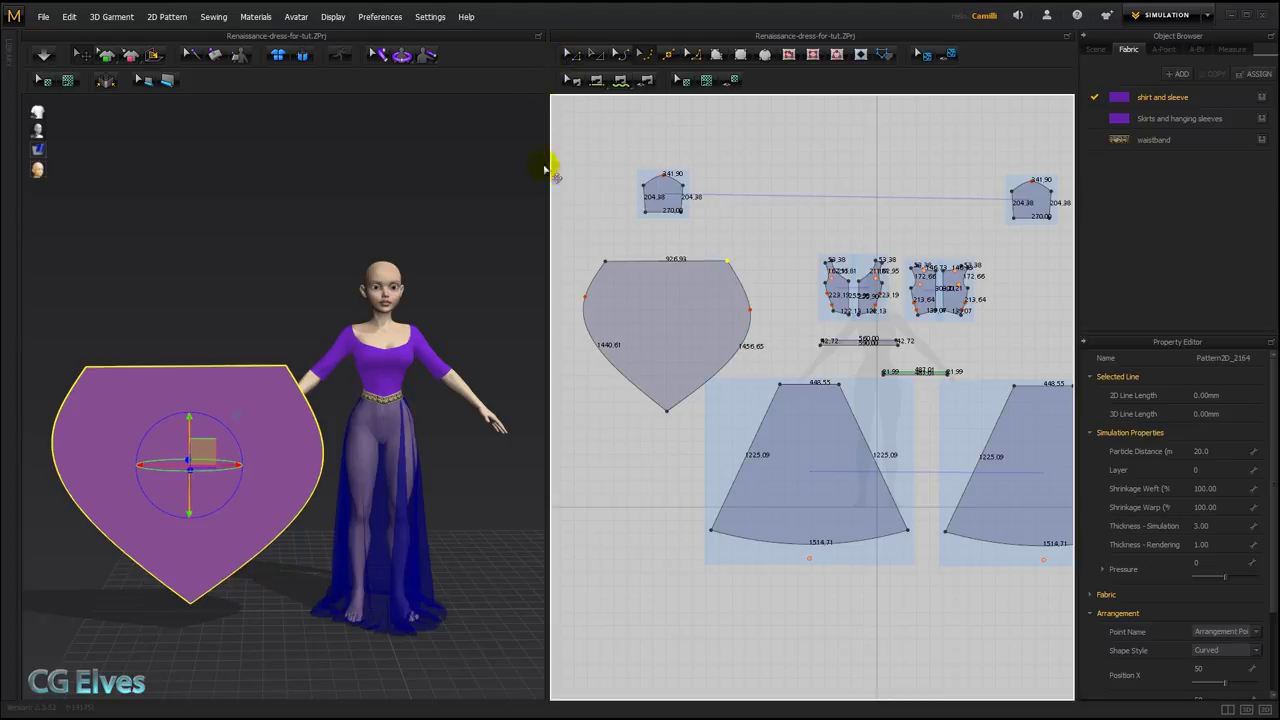
pyautogui.moveTo(584, 297); pyautogui.dragTo(592, 300)
pyautogui.moveTo(751, 308); pyautogui.dragTo(739, 305)
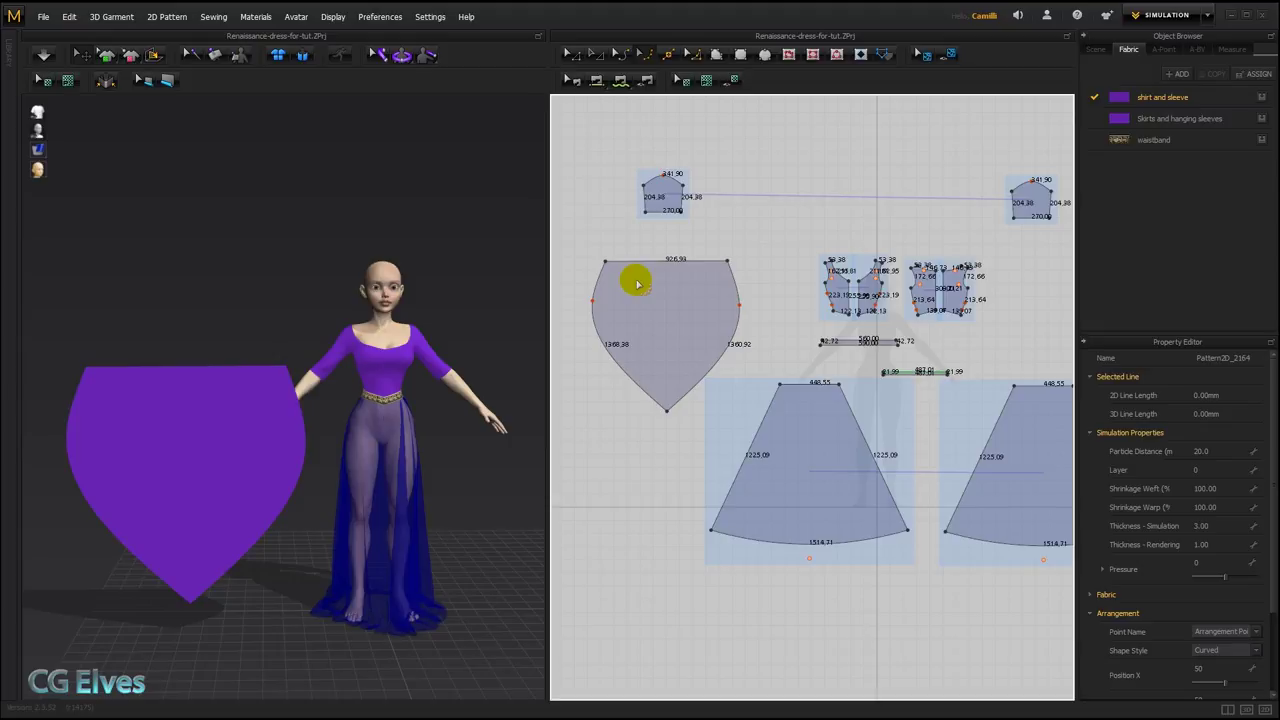
# Sew the hanging sleeve's top edge to the bottom edge of the fitted sleeve pattern above it.
pyautogui.click(594, 77)
pyautogui.click(648, 258)
pyautogui.scroll(-3, 657, 302)
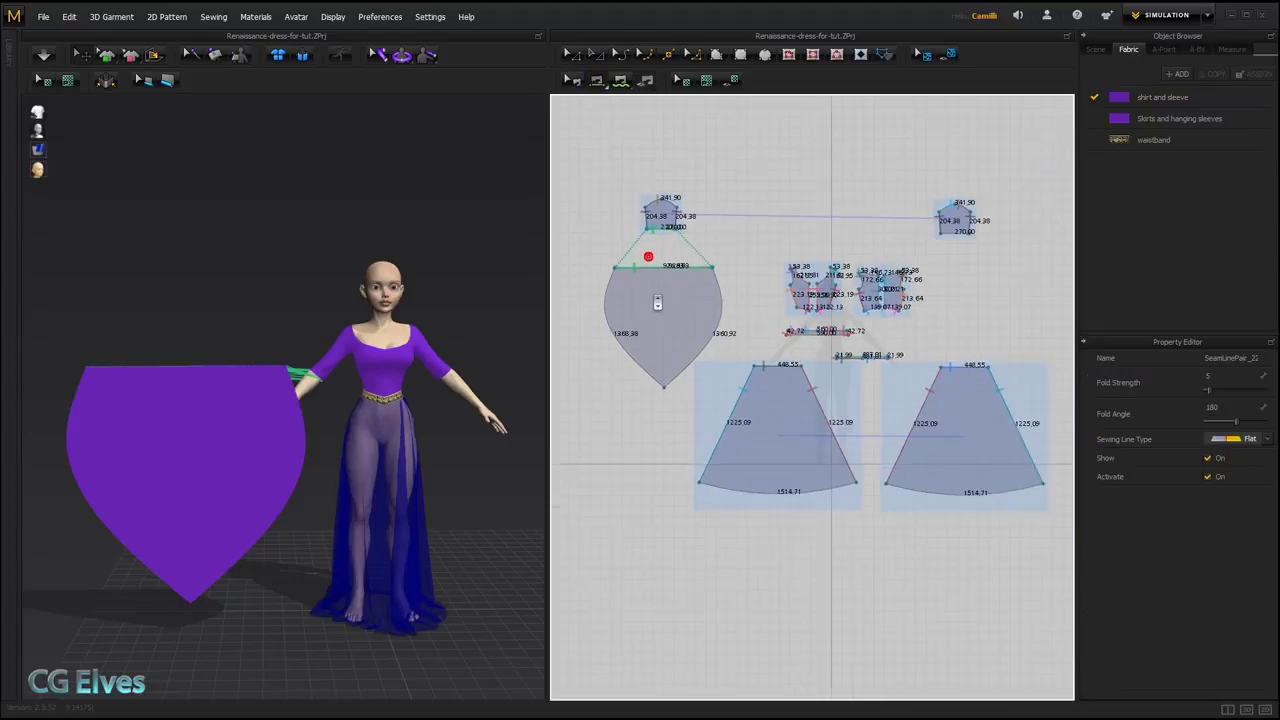
# Copy the hanging sleeve pattern and paste it as a symmetric pattern below the opposite fitted sleeve.
pyautogui.moveTo(686, 322); pyautogui.dragTo(652, 326, button='middle')
pyautogui.scroll(1, 643, 316)
pyautogui.press('a')
pyautogui.click(630, 294)
pyautogui.click(630, 293)
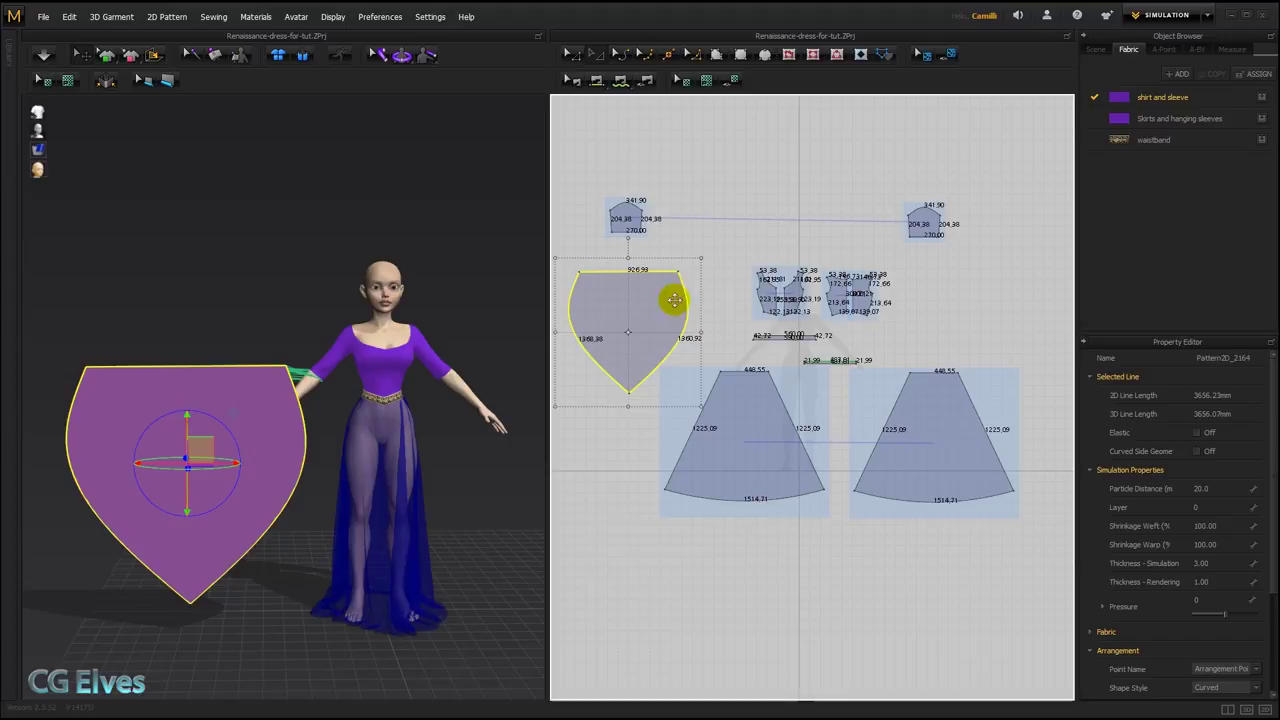
pyautogui.rightClick(955, 269)
pyautogui.click(989, 291)
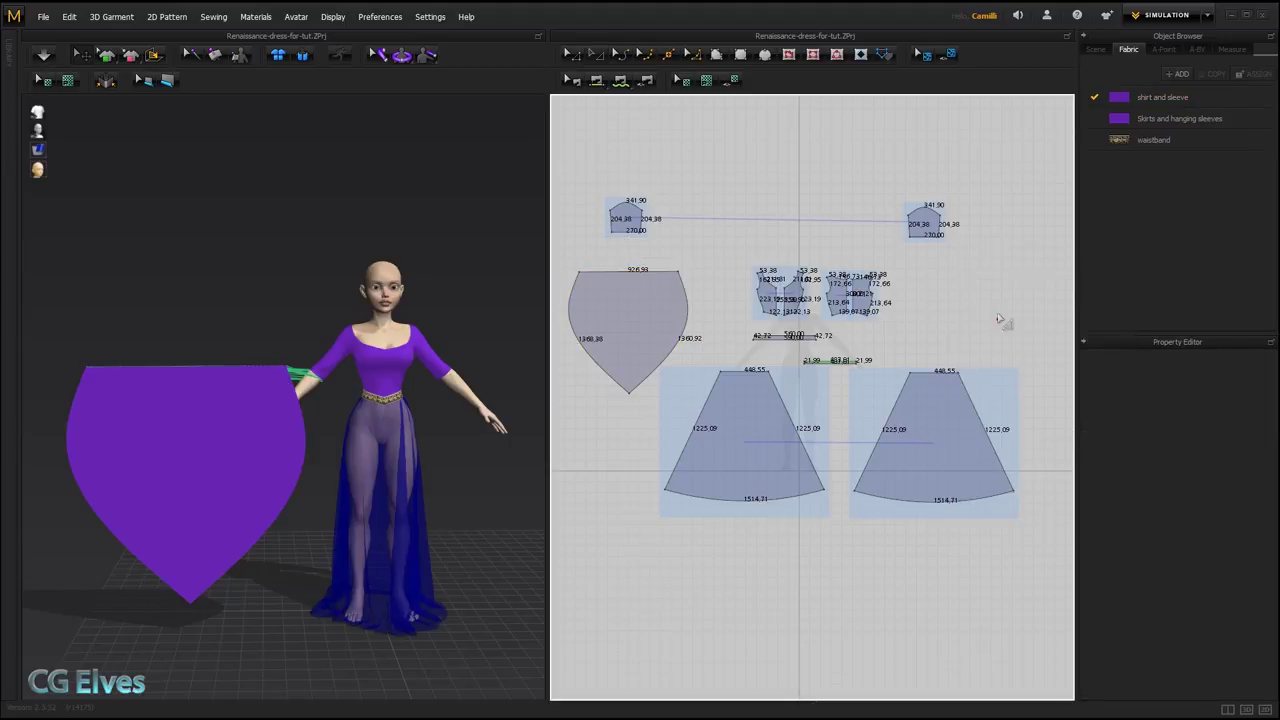
pyautogui.click(1000, 314)
# Sew the mirrored hanging sleeve's top edge to the bottom edge of the fitted sleeve above it.
pyautogui.click(618, 83)
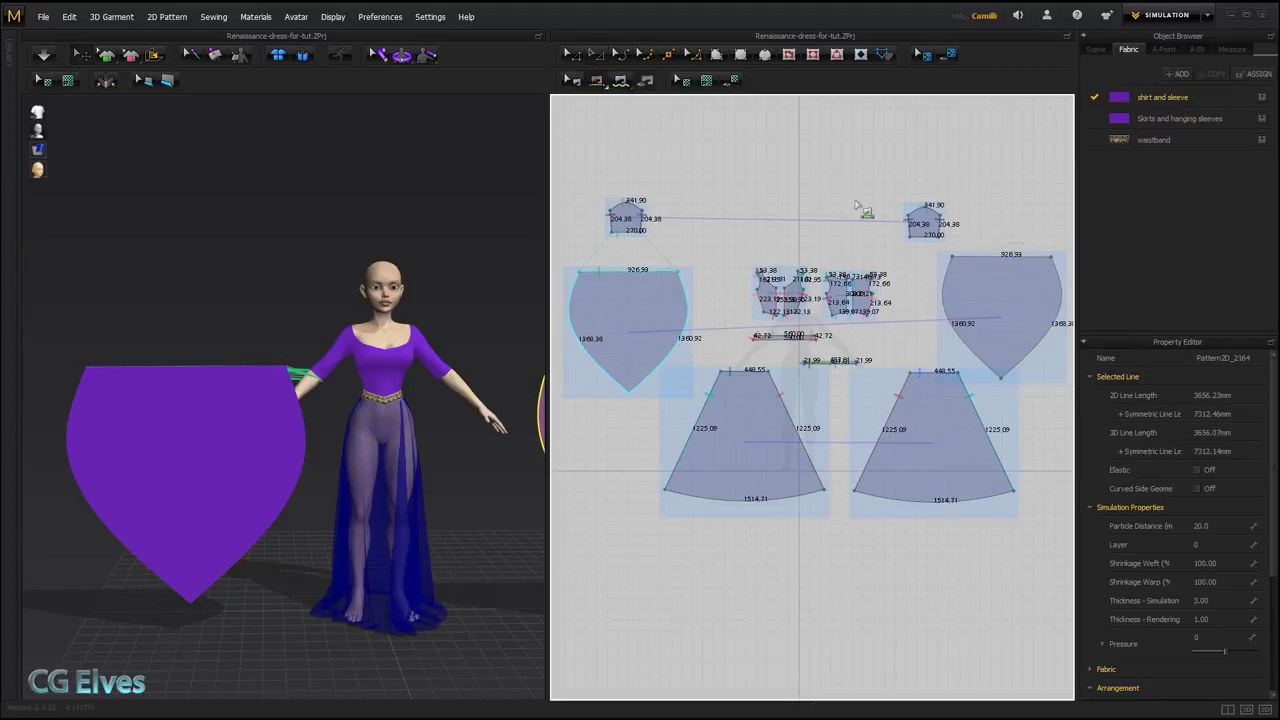
pyautogui.click(986, 262)
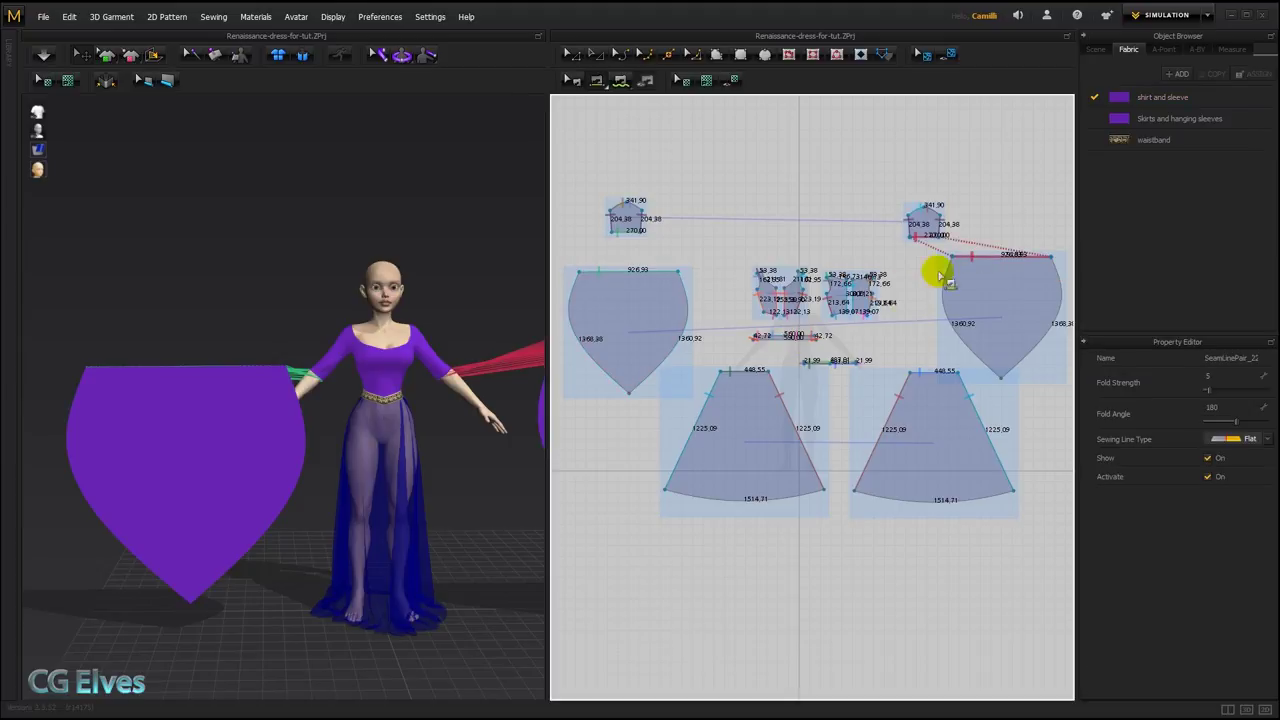
pyautogui.click(1204, 97)
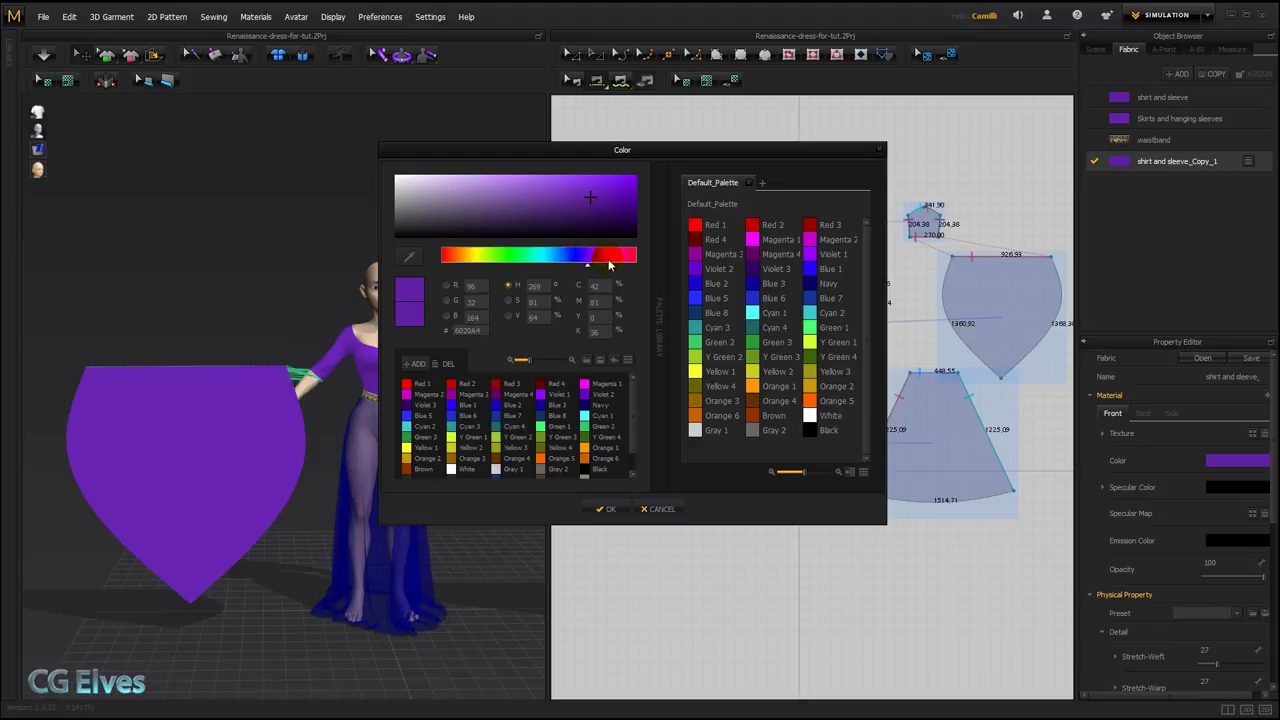
pyautogui.click(646, 511)
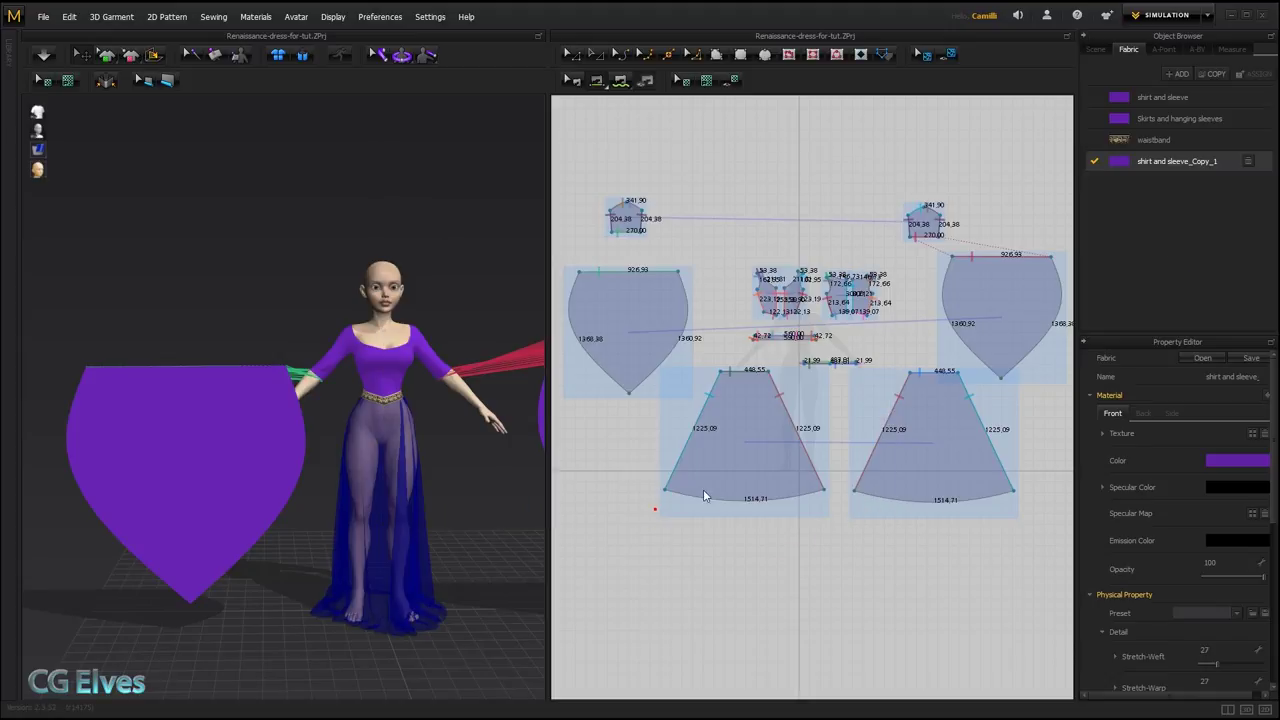
pyautogui.click(1249, 162)
# Duplicate the "Skirts and hanging sleeves" fabric, name the copy "hanging sleeve" and rename the original "skirt".
pyautogui.click(1196, 118)
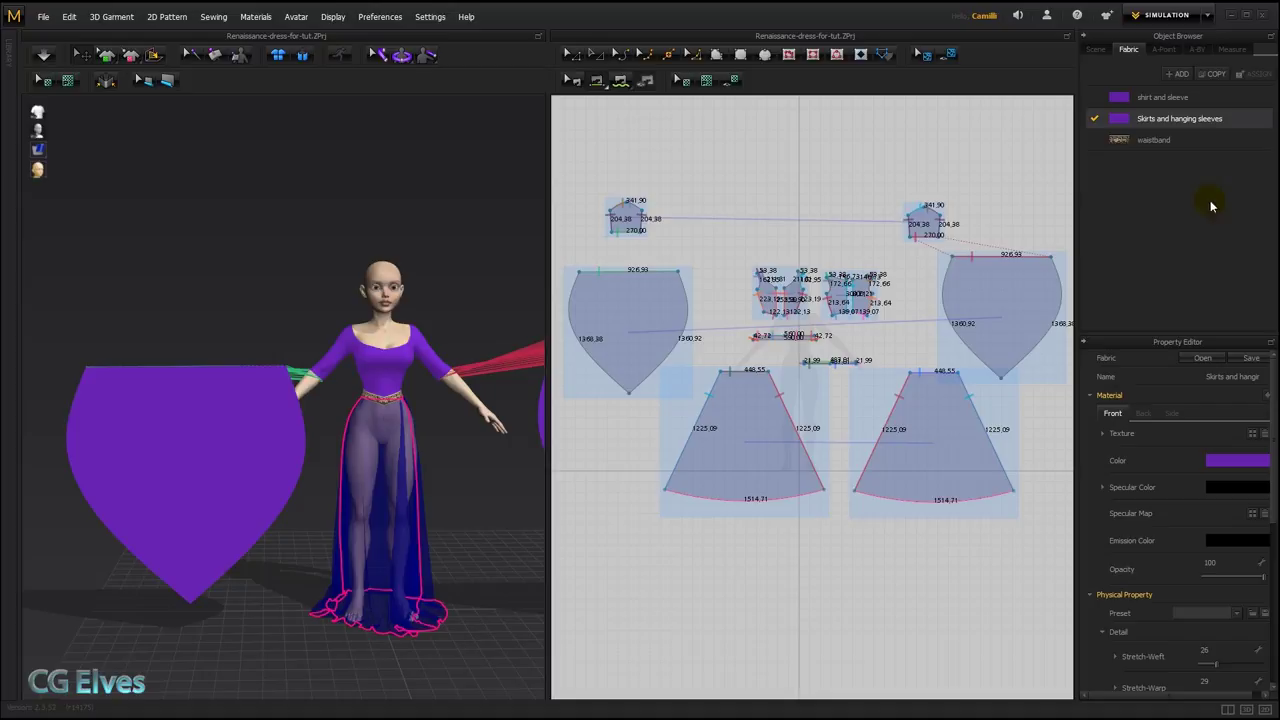
pyautogui.click(1216, 74)
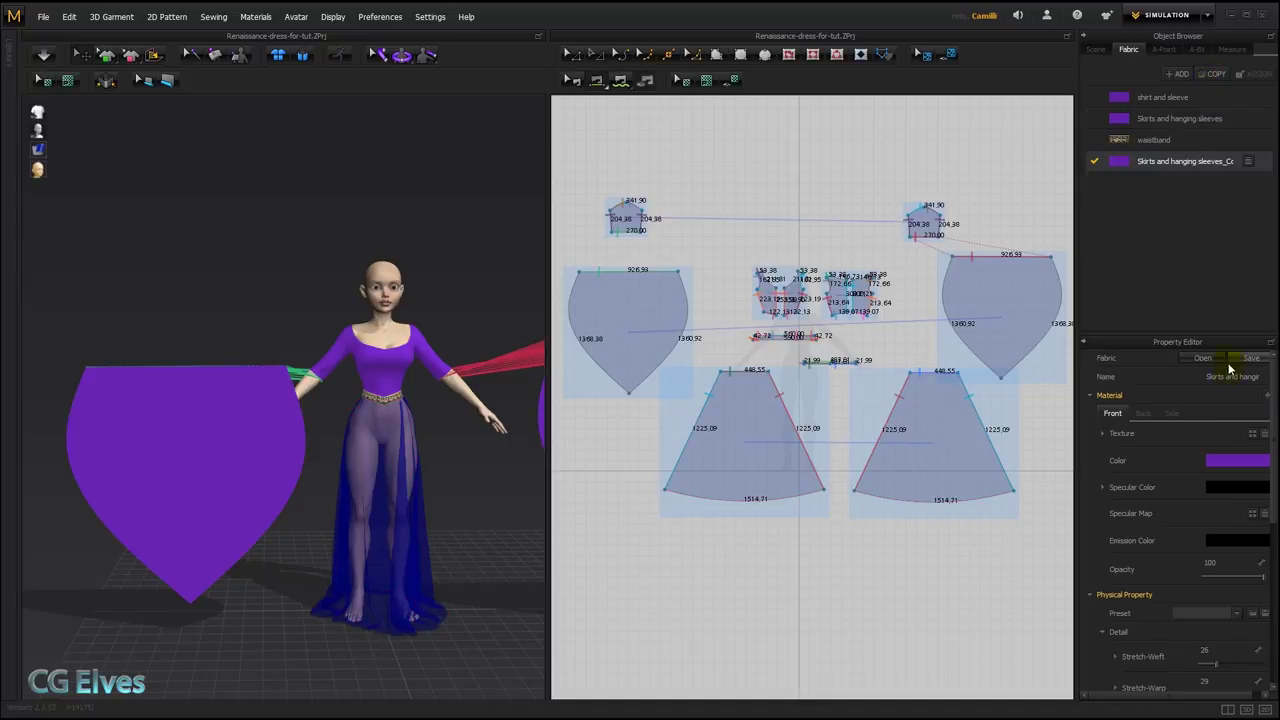
pyautogui.write('hanging sle')
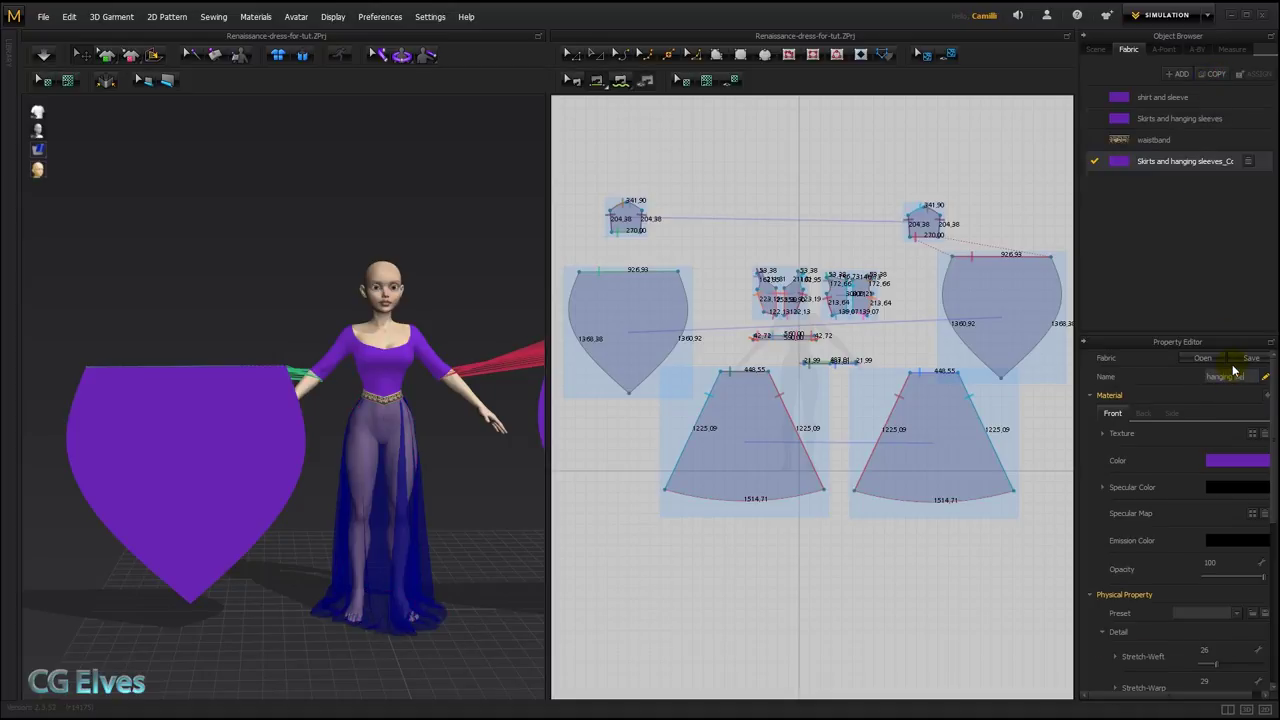
pyautogui.write('eve')
pyautogui.press('Return')
pyautogui.click(1201, 119)
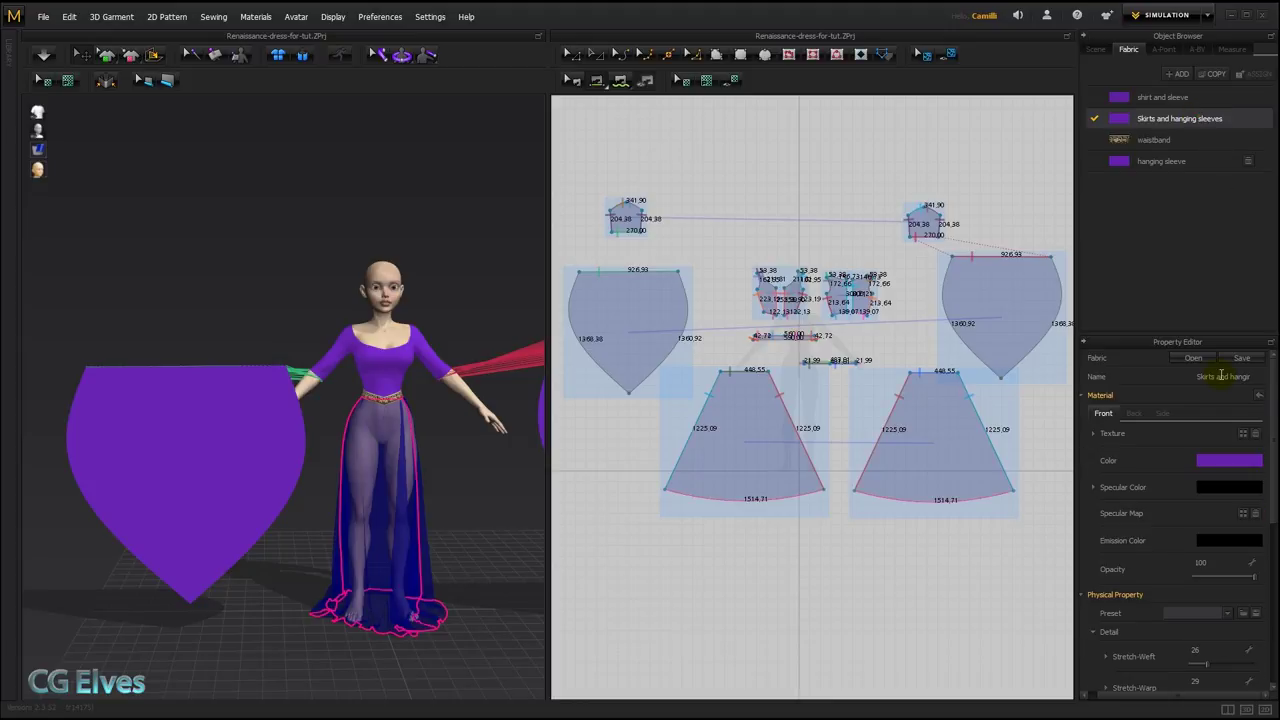
# Change the hanging sleeve fabric's color to magenta and assign it to the hanging sleeve patterns.
pyautogui.click(1179, 160)
pyautogui.click(1229, 460)
pyautogui.click(601, 260)
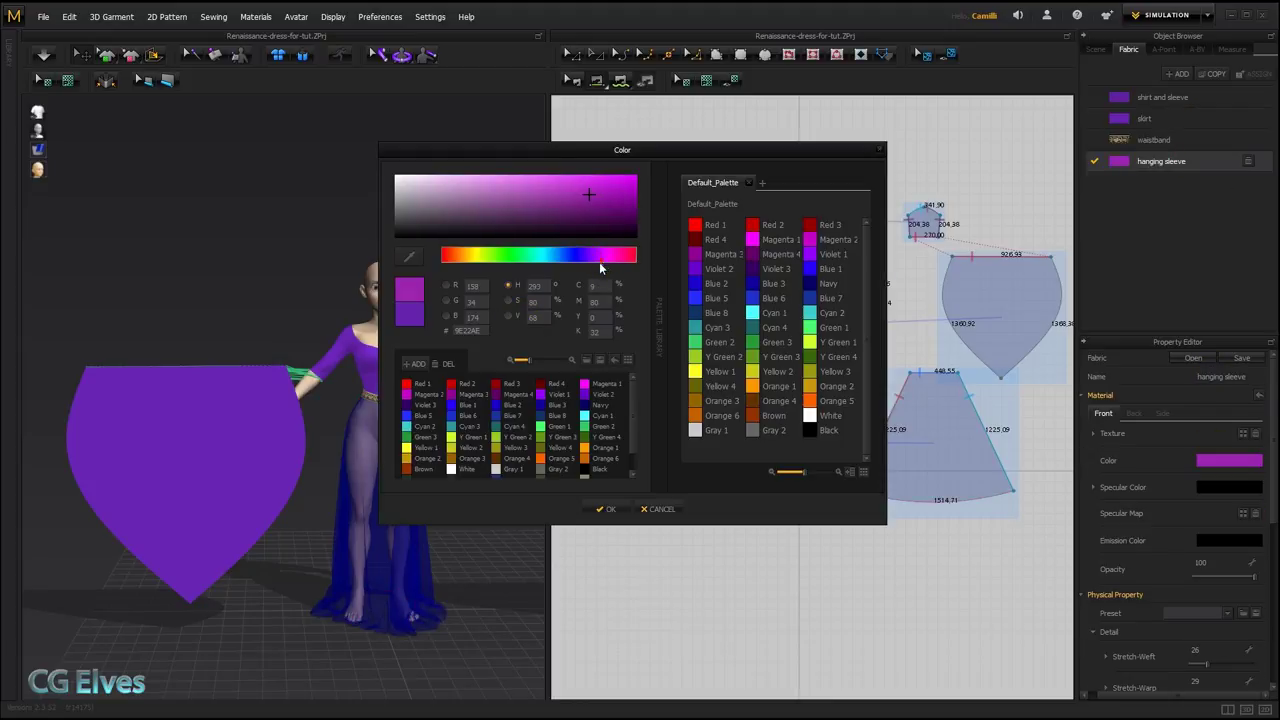
pyautogui.click(608, 509)
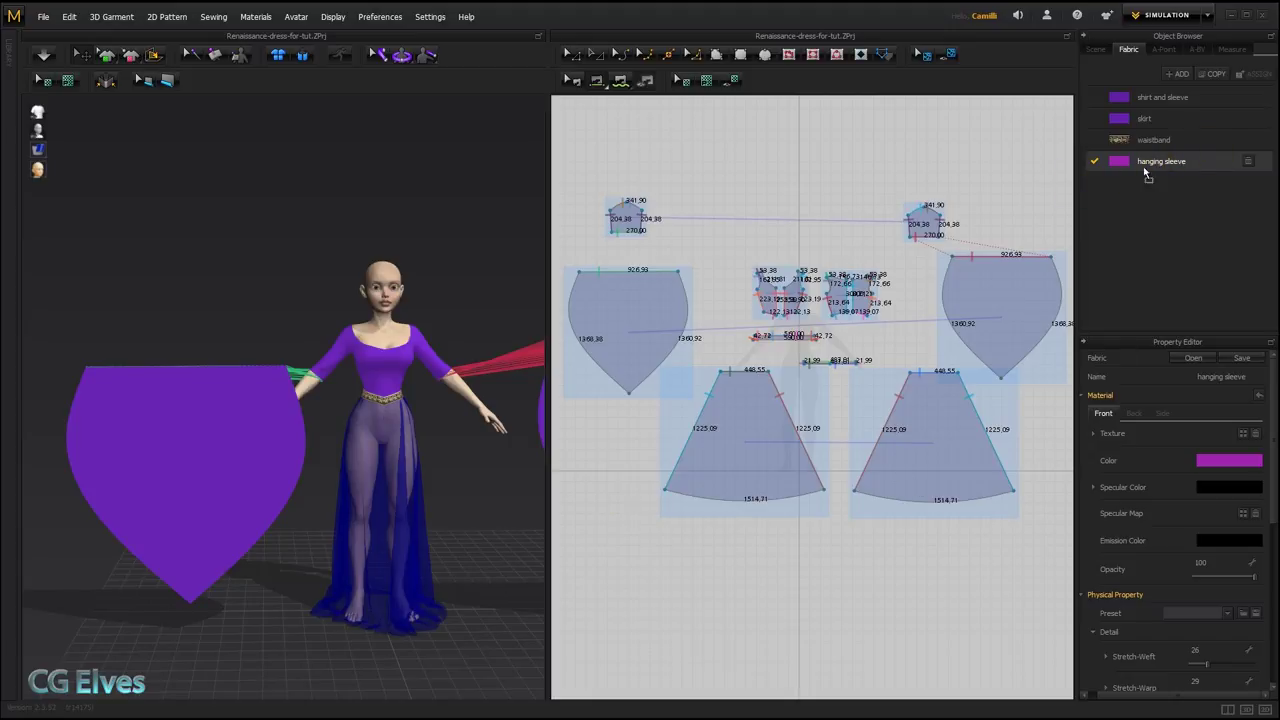
pyautogui.click(614, 318)
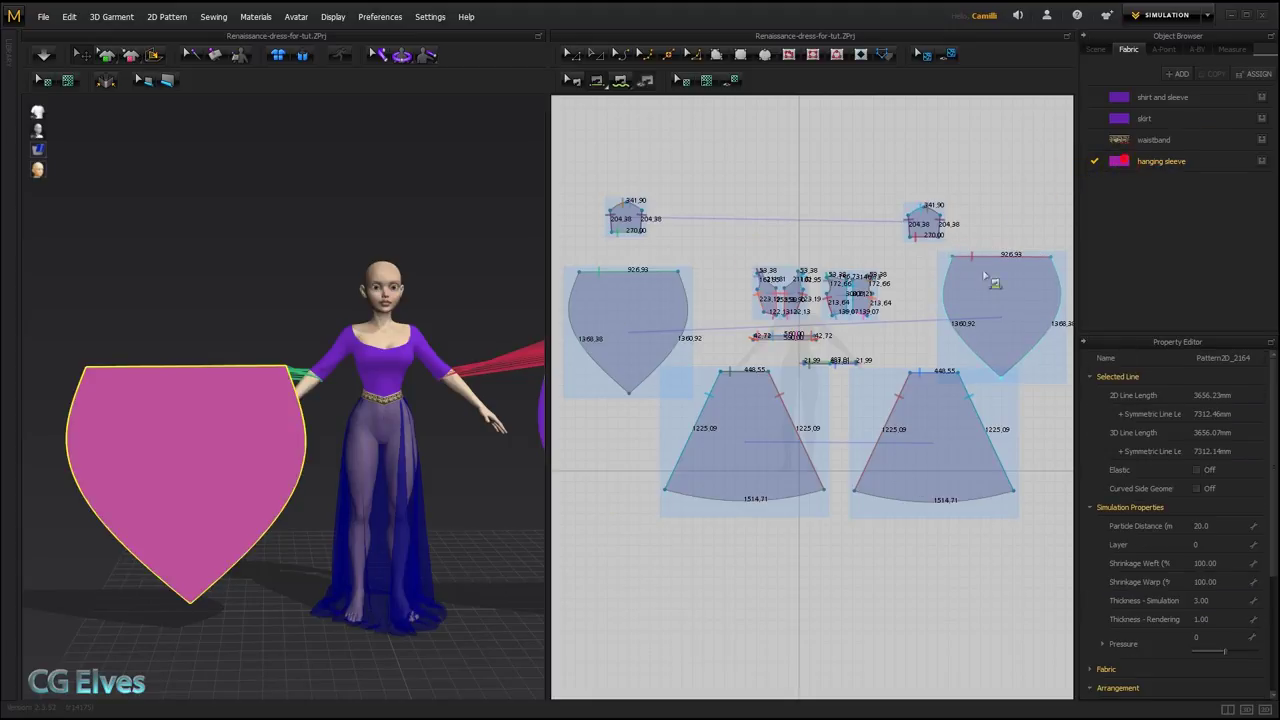
# Lower the hanging sleeve fabric's opacity to about 62.
pyautogui.click(1161, 161)
pyautogui.scroll(-3, 1148, 517)
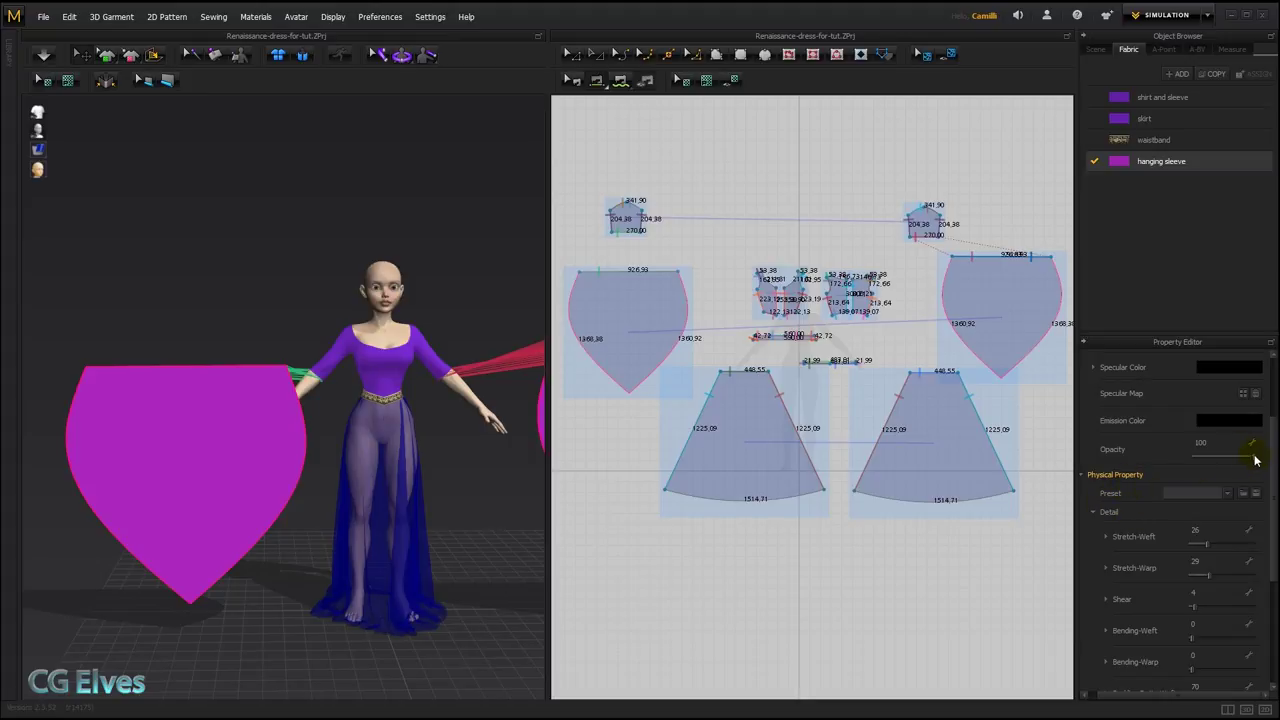
pyautogui.moveTo(1256, 459); pyautogui.dragTo(1240, 459)
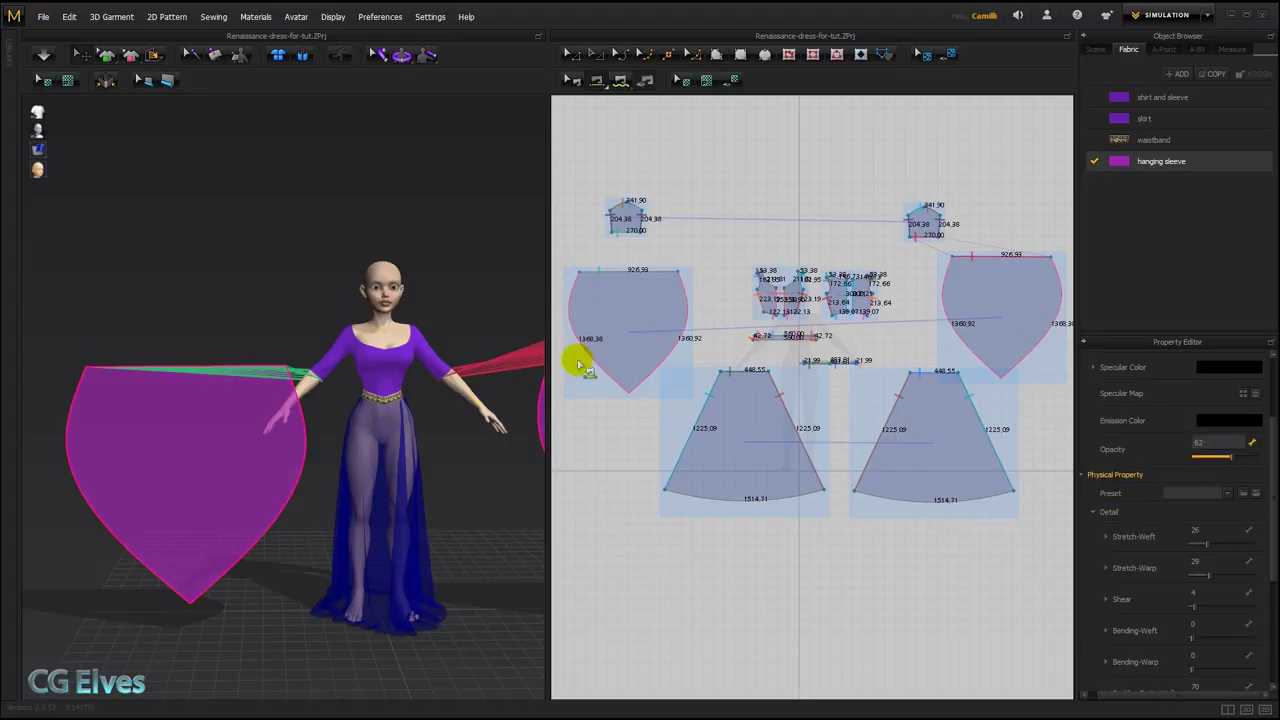
# Flip the 3D hanging sleeve panel horizontally and move it up closer to the avatar's arm.
pyautogui.click(478, 467)
pyautogui.scroll(-1, 400, 466)
pyautogui.moveTo(400, 466); pyautogui.dragTo(225, 468, button='right')
pyautogui.click(337, 491)
pyautogui.moveTo(374, 511); pyautogui.dragTo(240, 450, button='right')
pyautogui.rightClick(235, 437)
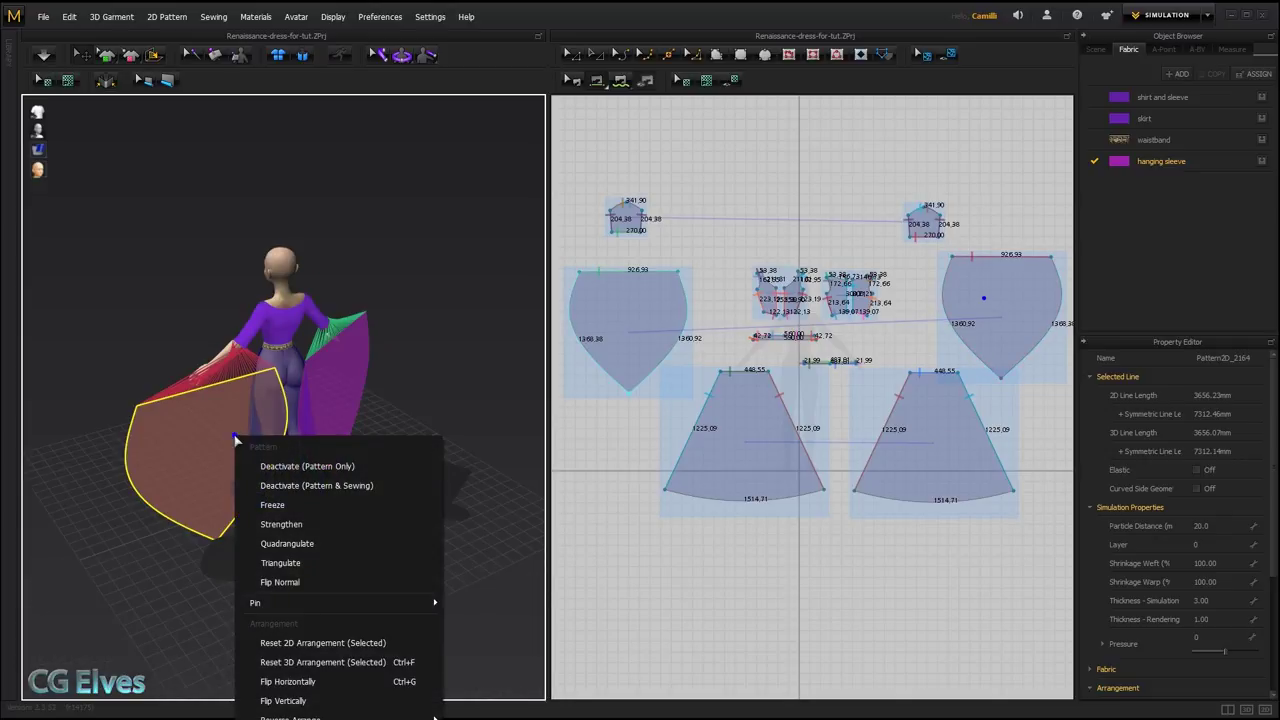
pyautogui.click(300, 682)
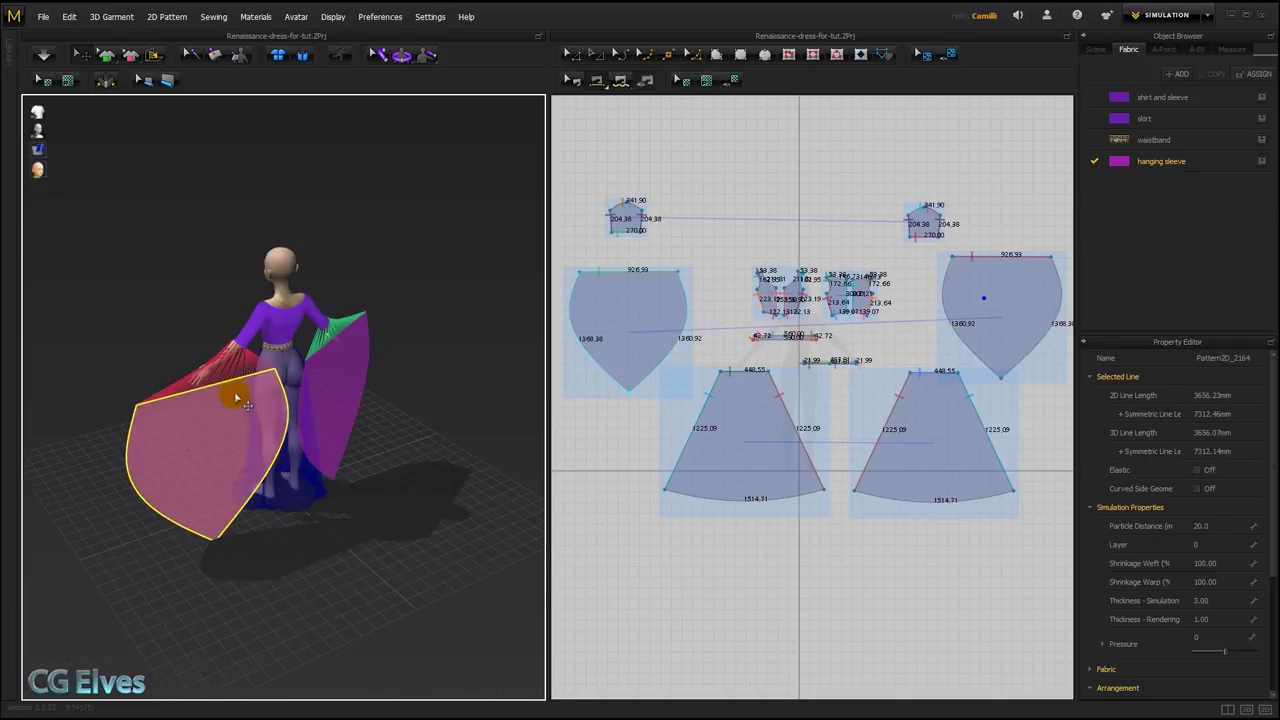
pyautogui.moveTo(186, 402); pyautogui.dragTo(194, 374)
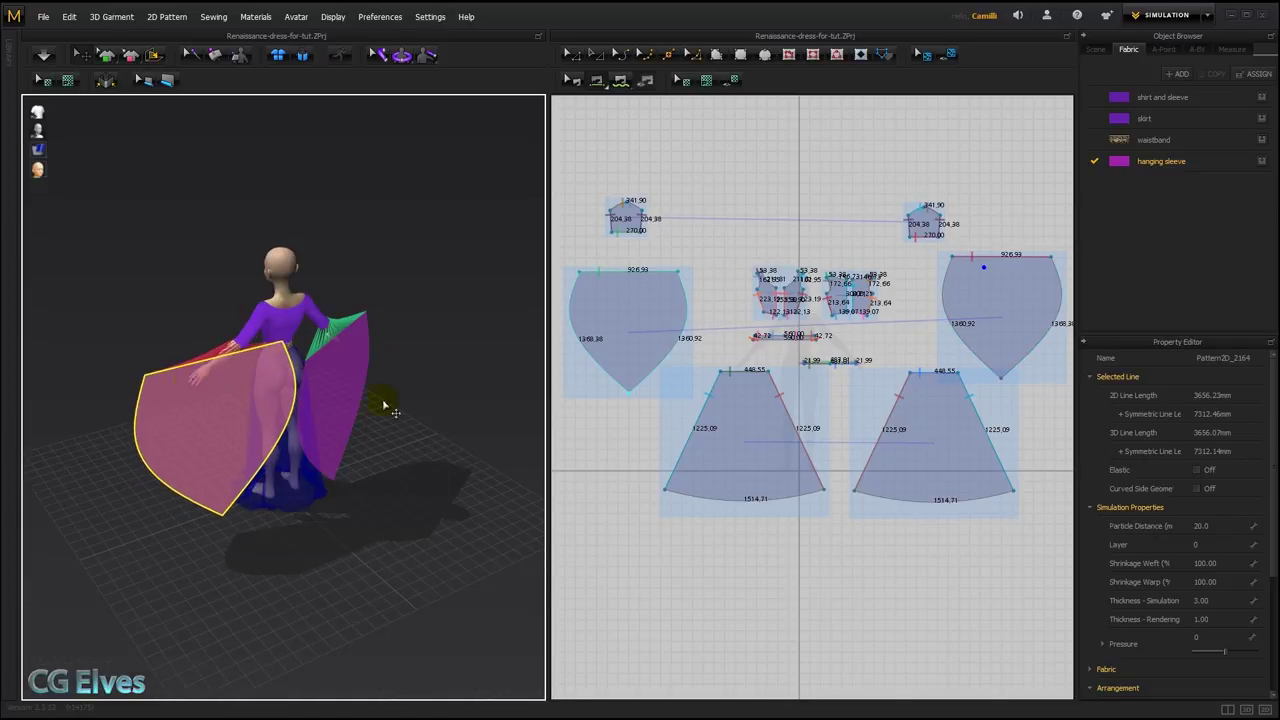
# Simulate the garment so the hanging sleeves drape from the arms, and tug the cloth at the elbow into place.
pyautogui.moveTo(383, 405); pyautogui.dragTo(357, 374, button='right')
pyautogui.press('space')
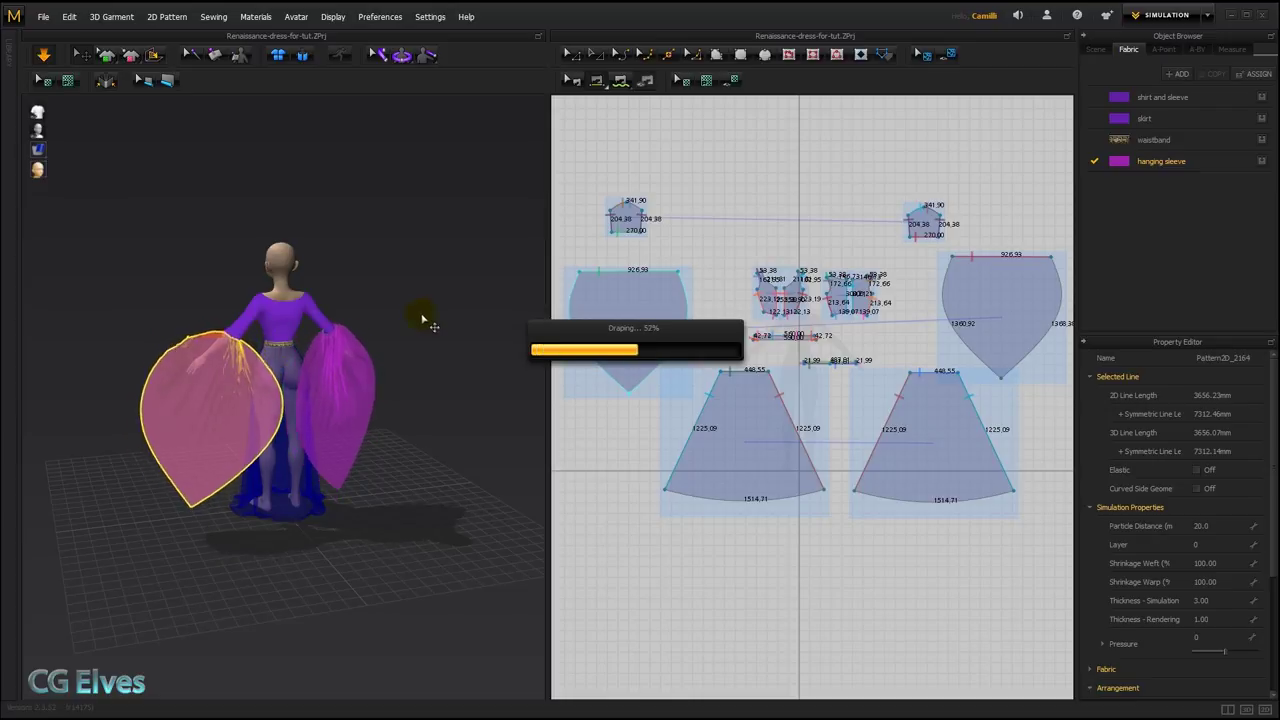
pyautogui.click(422, 320)
pyautogui.moveTo(271, 417); pyautogui.dragTo(429, 402, button='right')
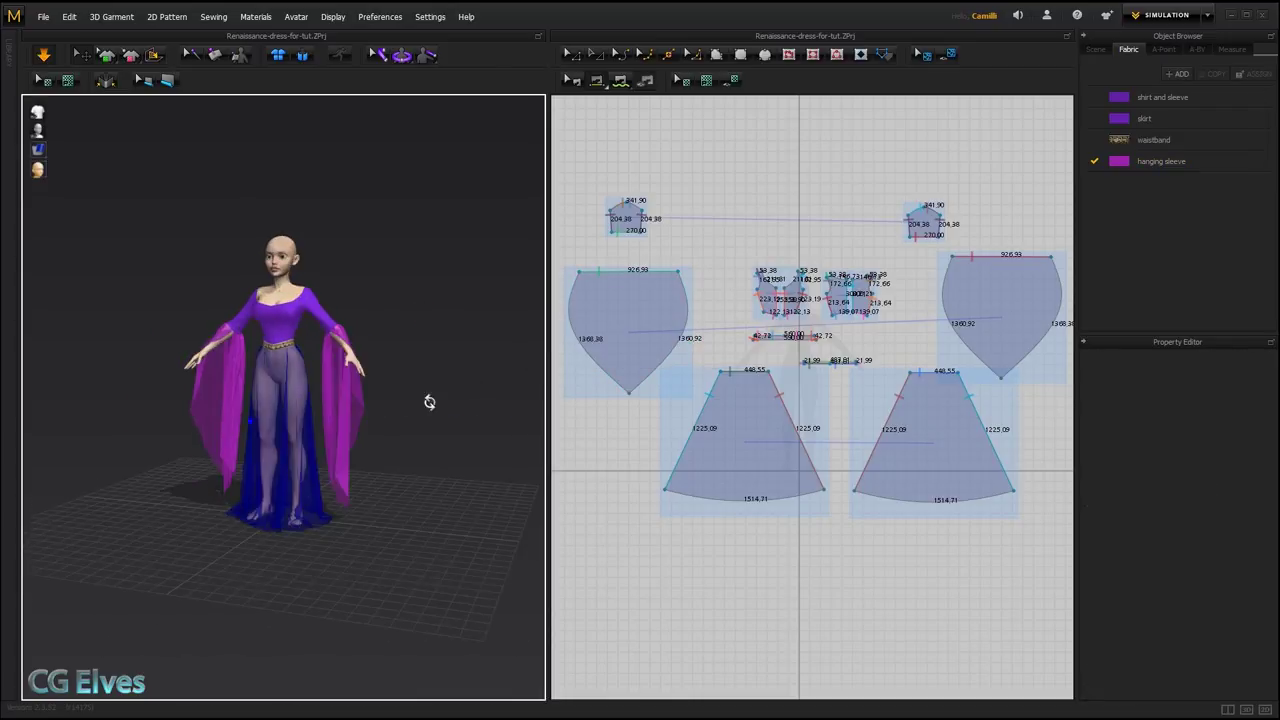
pyautogui.scroll(3, 412, 403)
pyautogui.moveTo(349, 428); pyautogui.dragTo(222, 316, button='right')
pyautogui.moveTo(219, 314)
pyautogui.mouseDown()
pyautogui.moveTo(168, 314)
pyautogui.moveTo(211, 318)
pyautogui.mouseUp()
pyautogui.click(460, 309)
pyautogui.moveTo(466, 260); pyautogui.dragTo(365, 335, button='right')
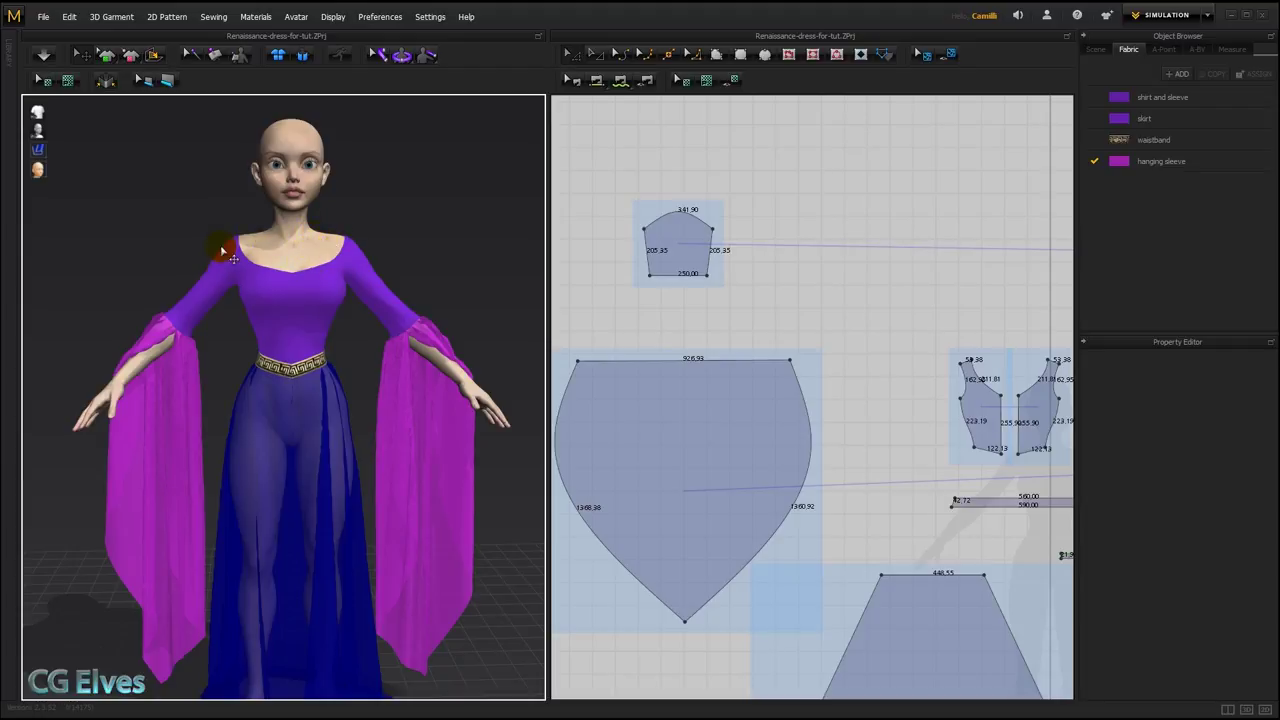
# Hide the avatar and add 3 mm piping in the hanging sleeve fabric along the entire neckline.
pyautogui.hotkey('shift', 'a')
pyautogui.moveTo(305, 195); pyautogui.dragTo(295, 214, button='right')
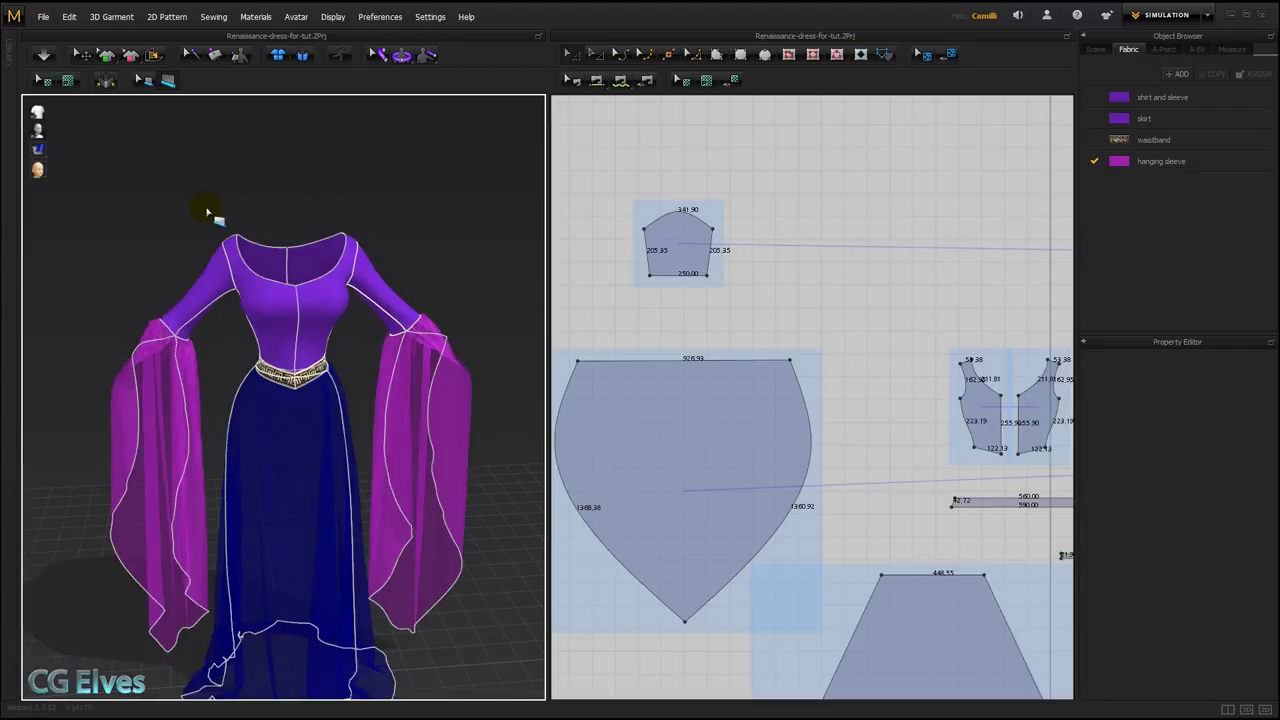
pyautogui.doubleClick(262, 248)
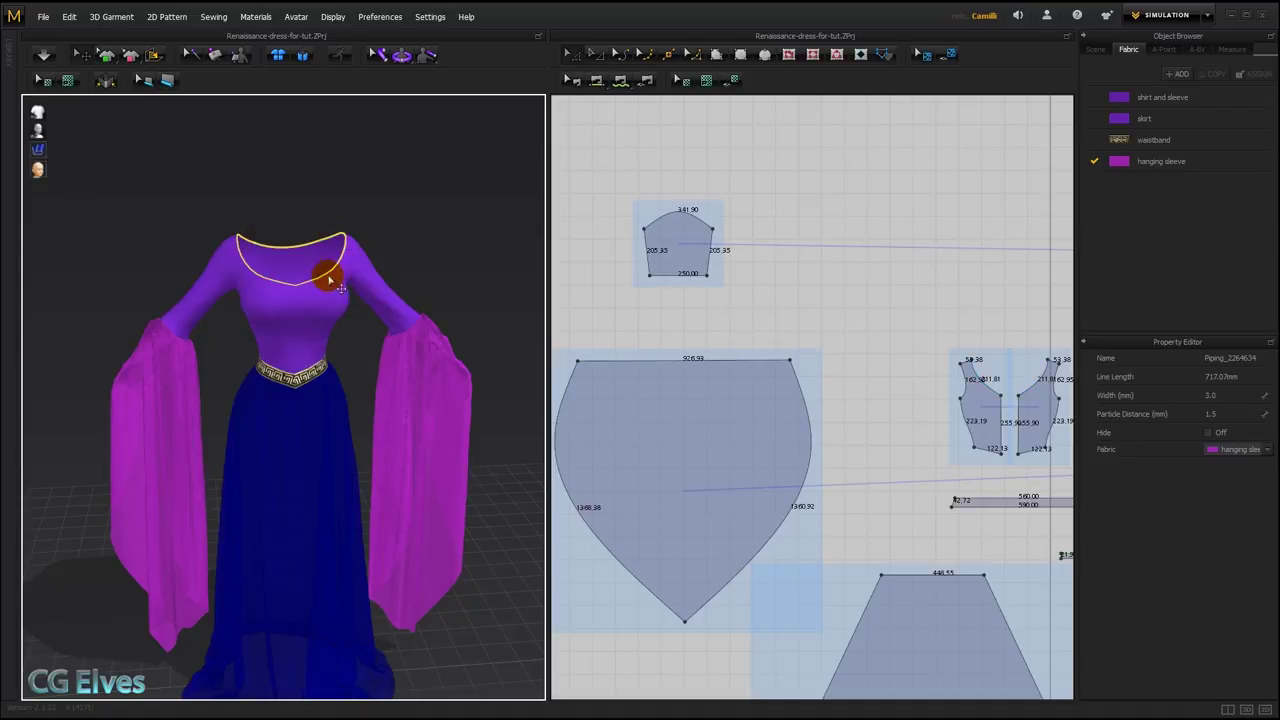
# Inspect the neckline piping up close and from a distance, and check which fabrics can be assigned to it.
pyautogui.scroll(5, 406, 309)
pyautogui.click(334, 196)
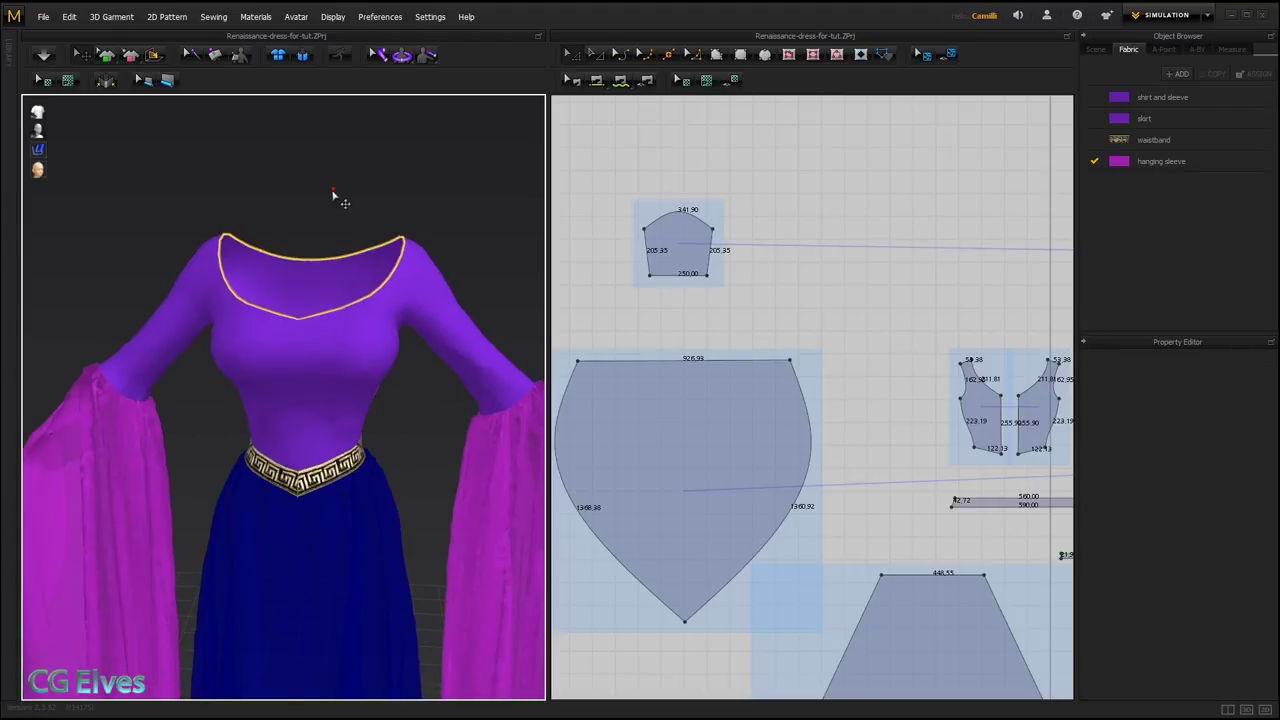
pyautogui.scroll(-2, 360, 246)
pyautogui.scroll(-3, 371, 330)
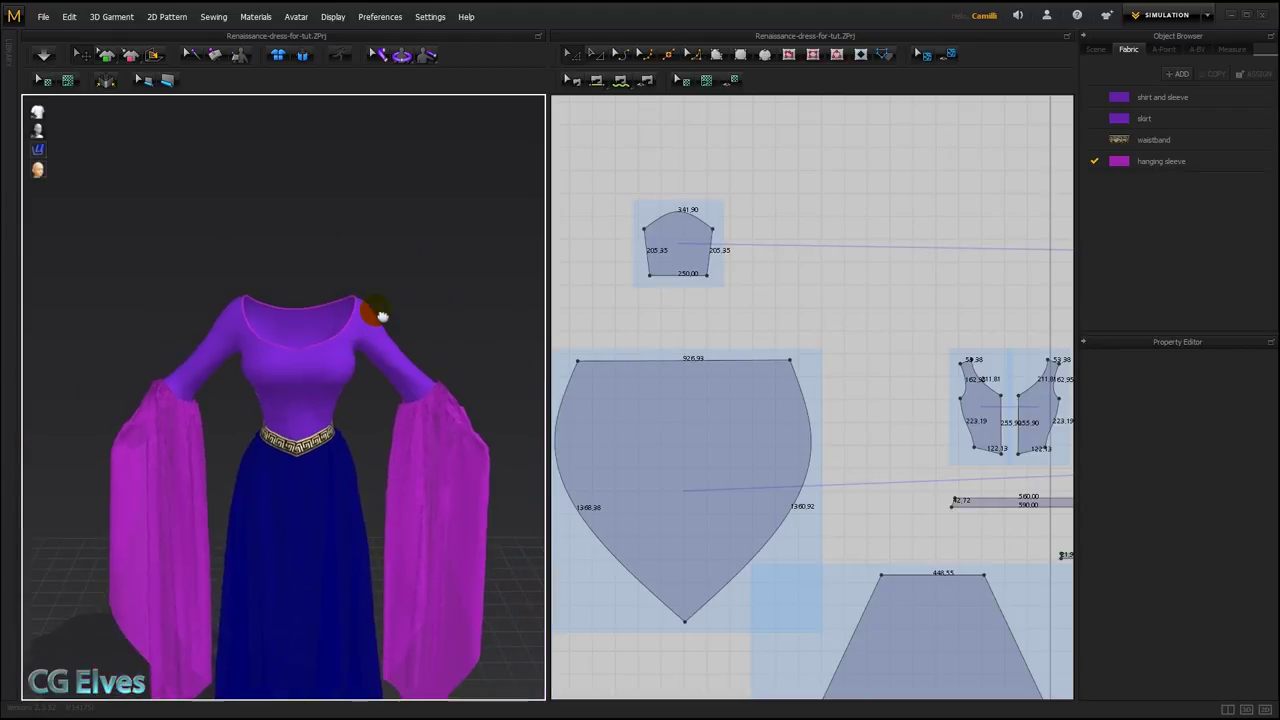
pyautogui.moveTo(381, 315); pyautogui.dragTo(377, 260, button='middle')
pyautogui.moveTo(377, 260)
pyautogui.mouseDown(button='right')
pyautogui.moveTo(383, 251)
pyautogui.moveTo(365, 250)
pyautogui.mouseUp(button='right')
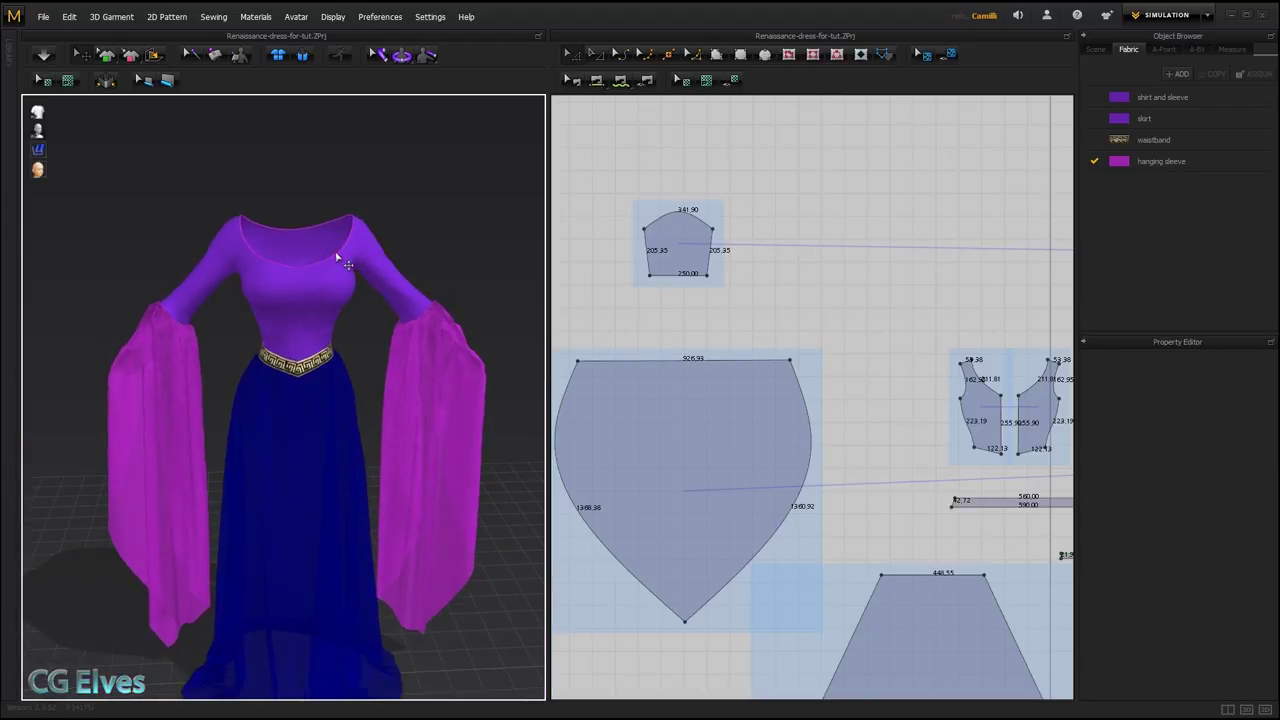
pyautogui.click(338, 258)
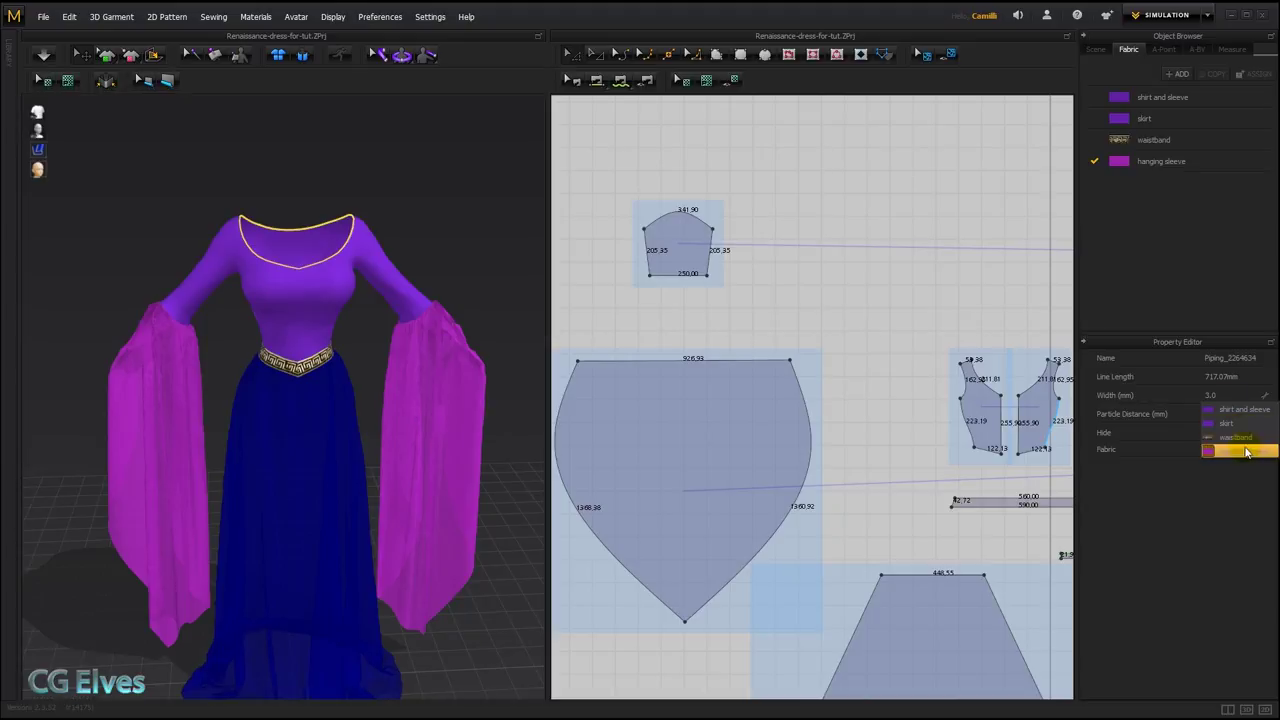
pyautogui.click(453, 229)
pyautogui.moveTo(453, 229); pyautogui.dragTo(448, 209, button='right')
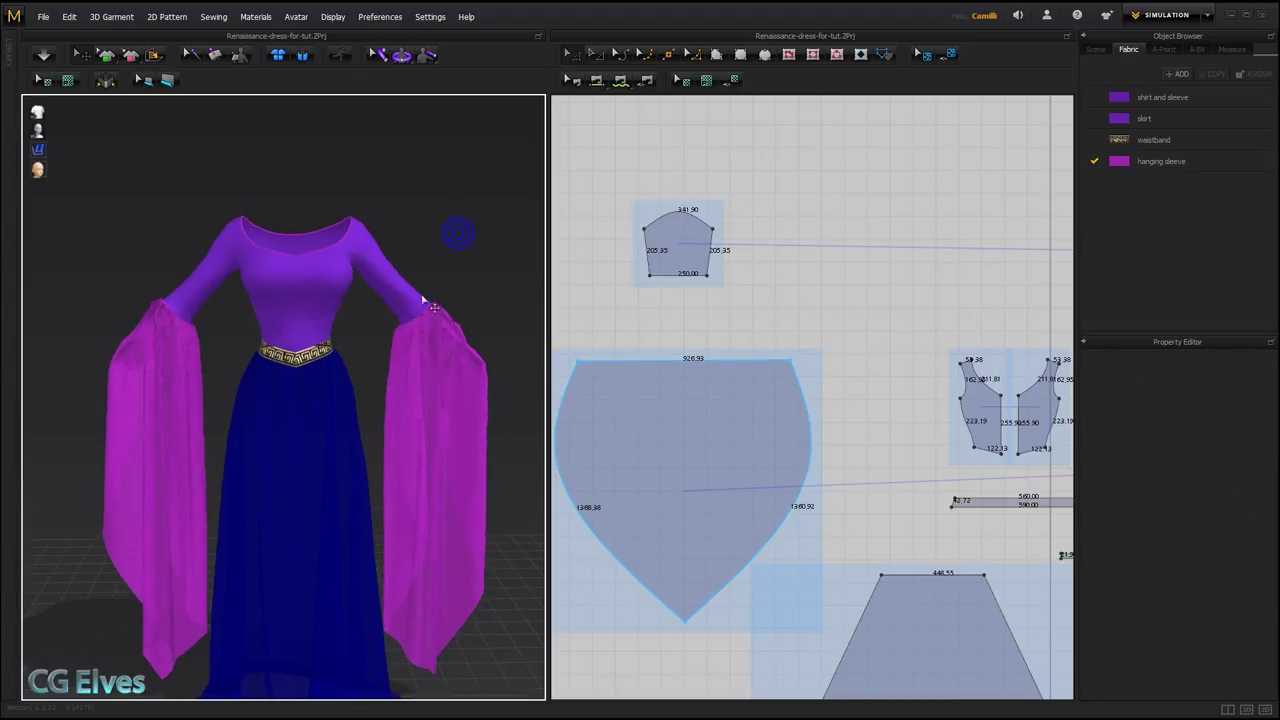
# Add the purewhite image as a 158.73 mm square graphic in the middle of the fitted sleeve pattern.
pyautogui.click(384, 291)
pyautogui.scroll(8, 666, 274)
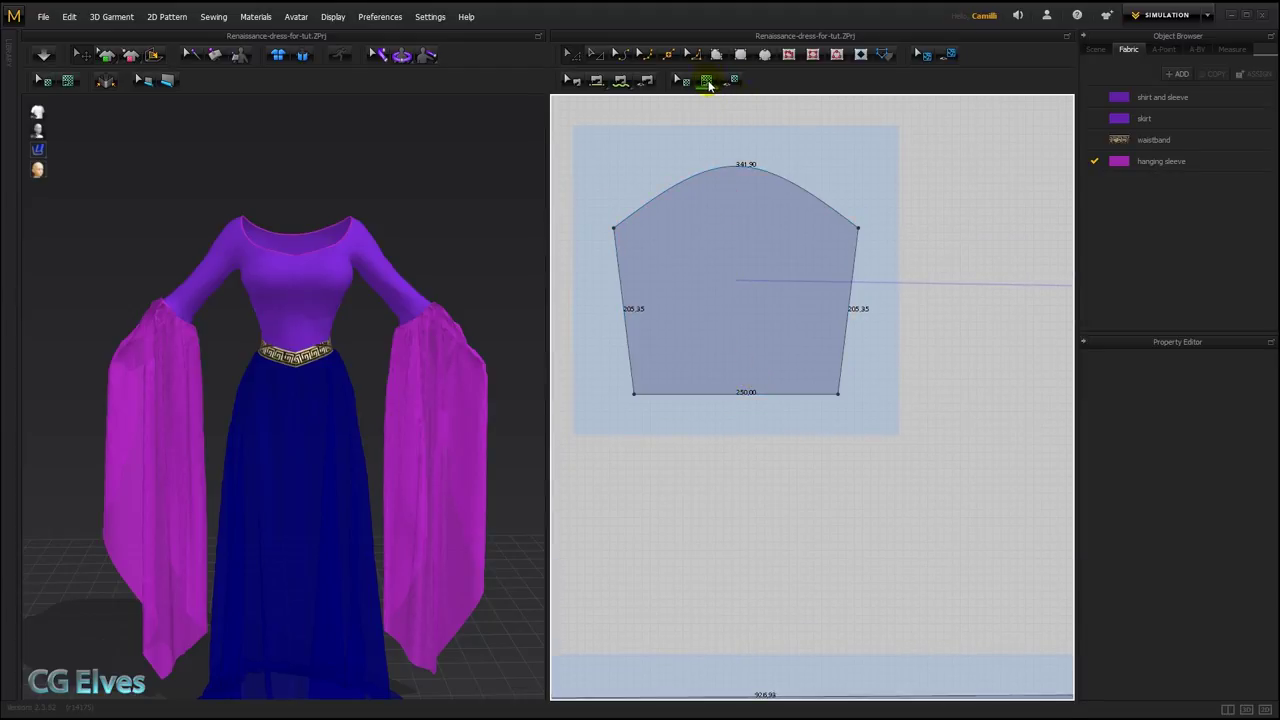
pyautogui.click(708, 79)
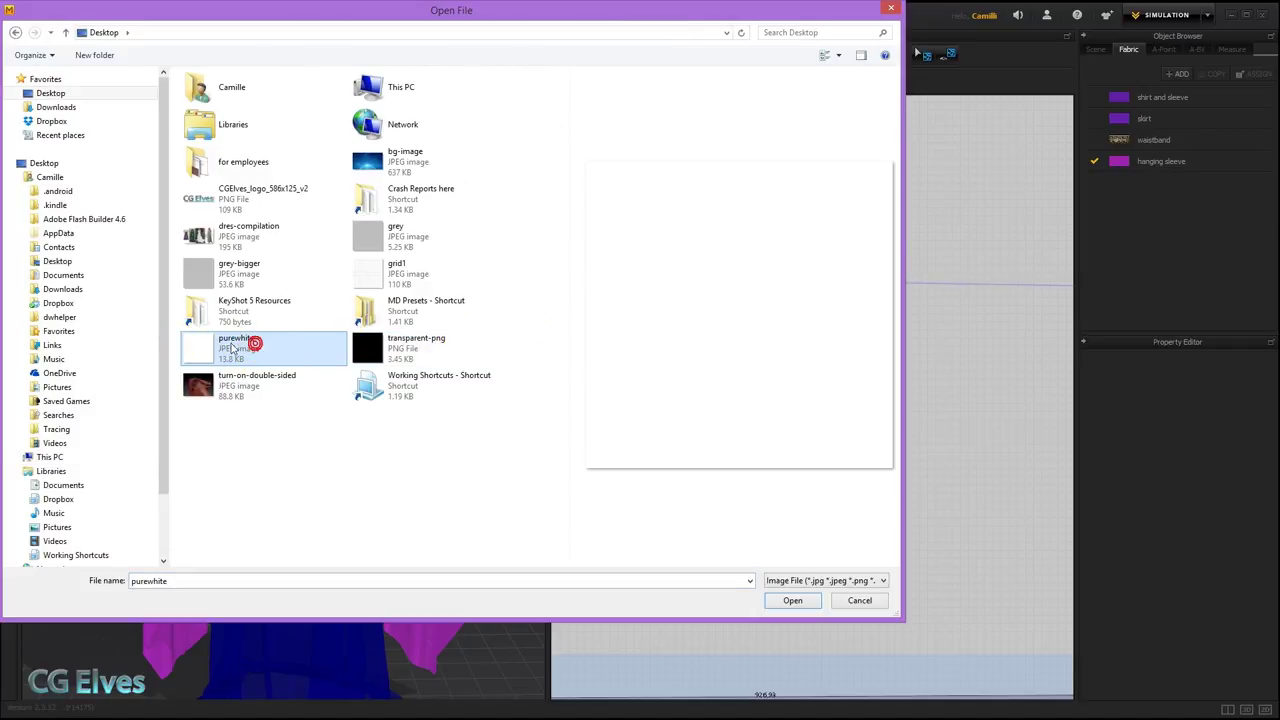
pyautogui.doubleClick(195, 349)
pyautogui.click(709, 343)
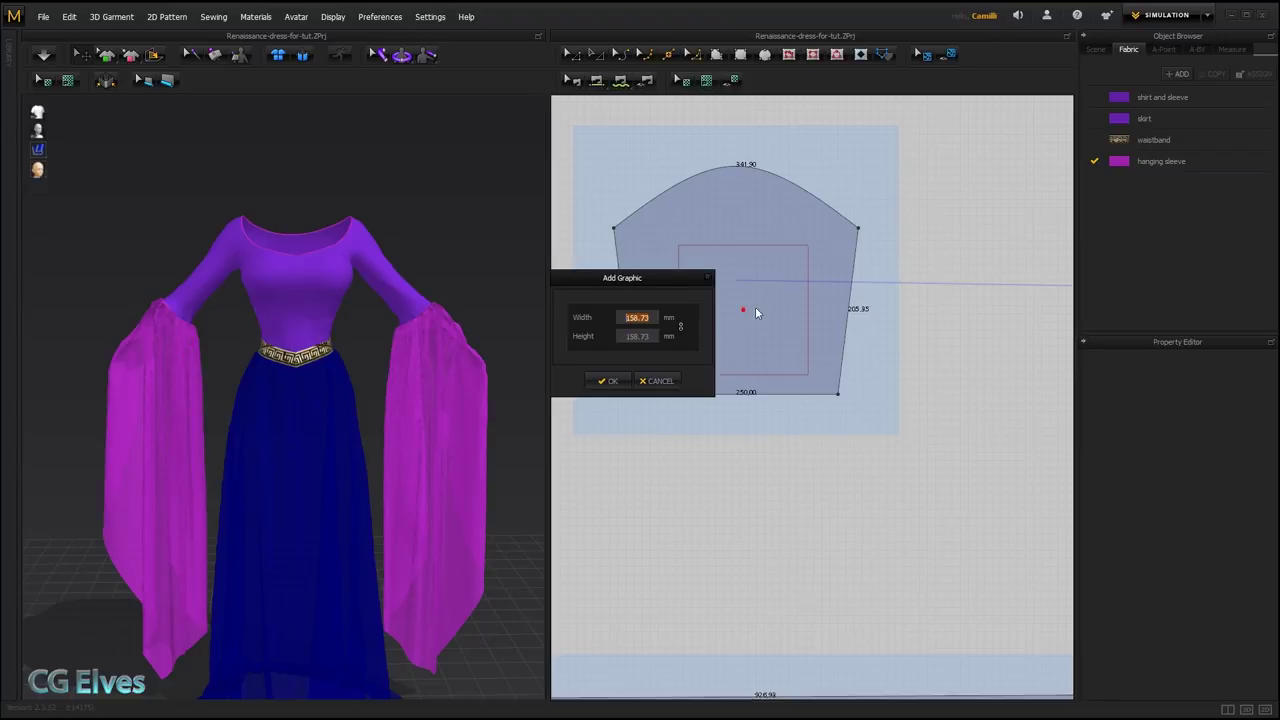
pyautogui.click(607, 380)
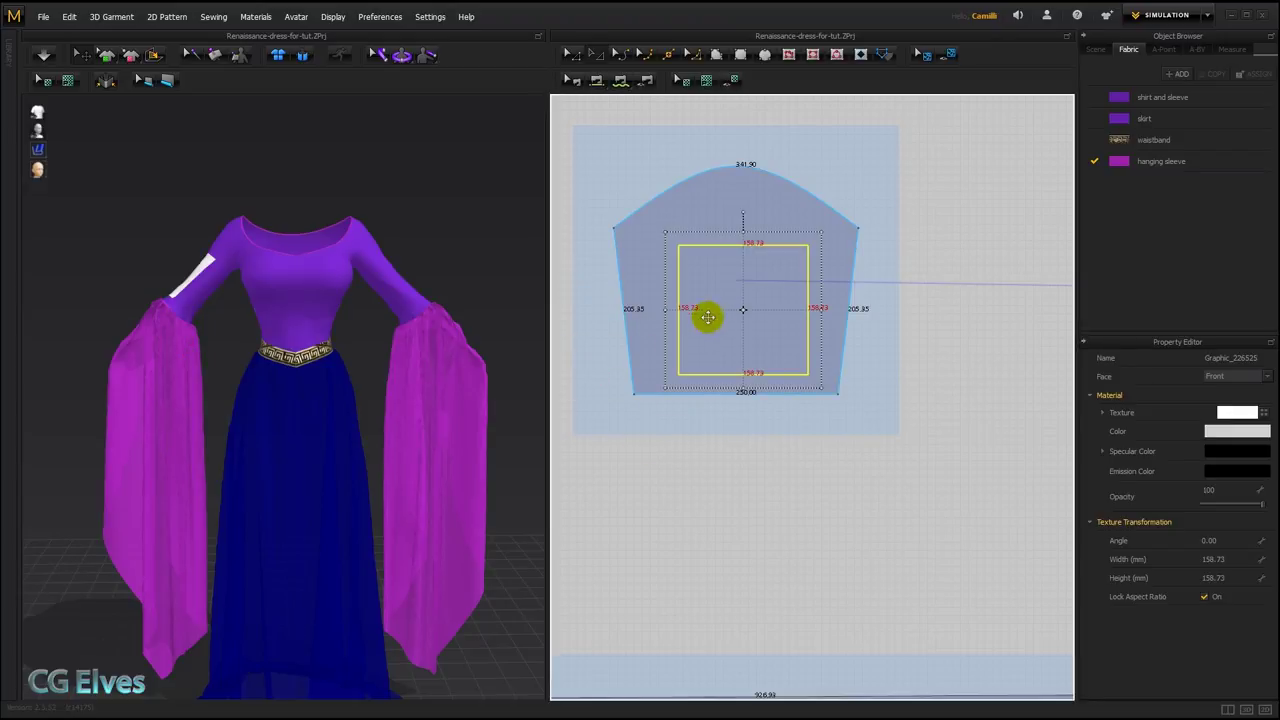
# Reshape the white graphic into a thin strip about 7.5 mm tall and fit it along the sleeve pattern's hem.
pyautogui.click(735, 82)
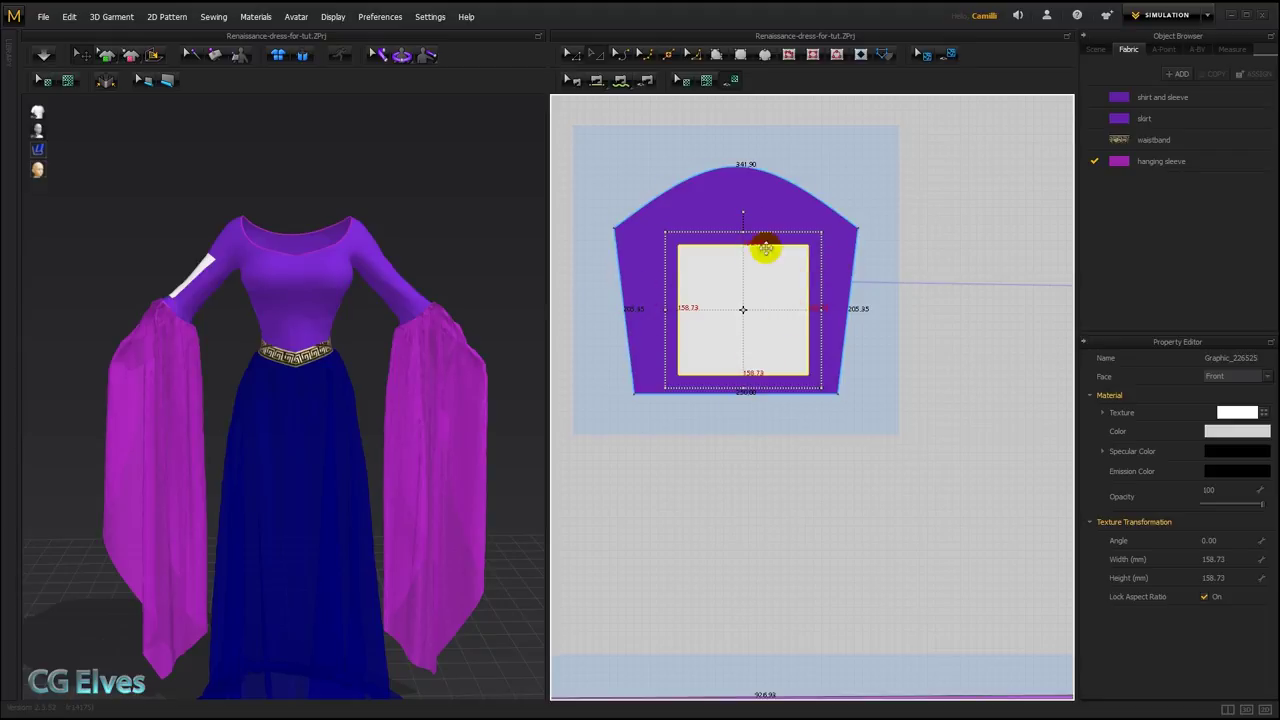
pyautogui.click(749, 238)
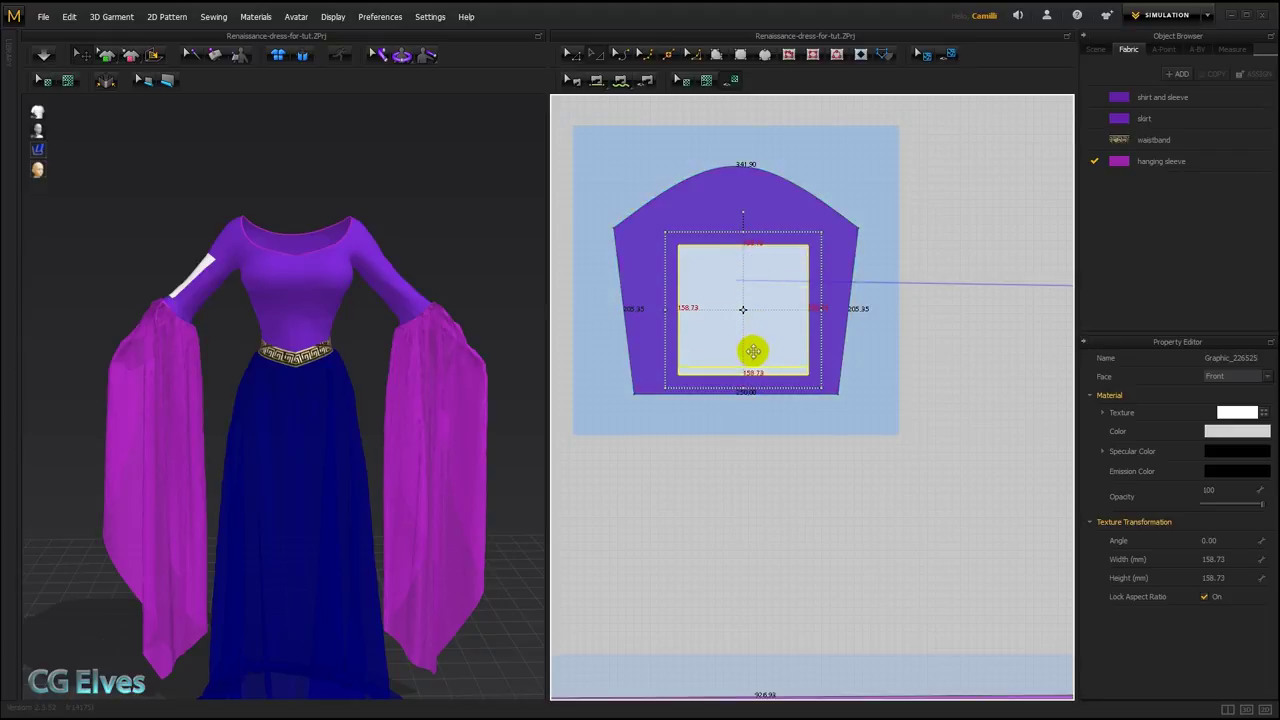
pyautogui.moveTo(751, 349); pyautogui.dragTo(673, 388)
pyautogui.moveTo(776, 389); pyautogui.dragTo(850, 389)
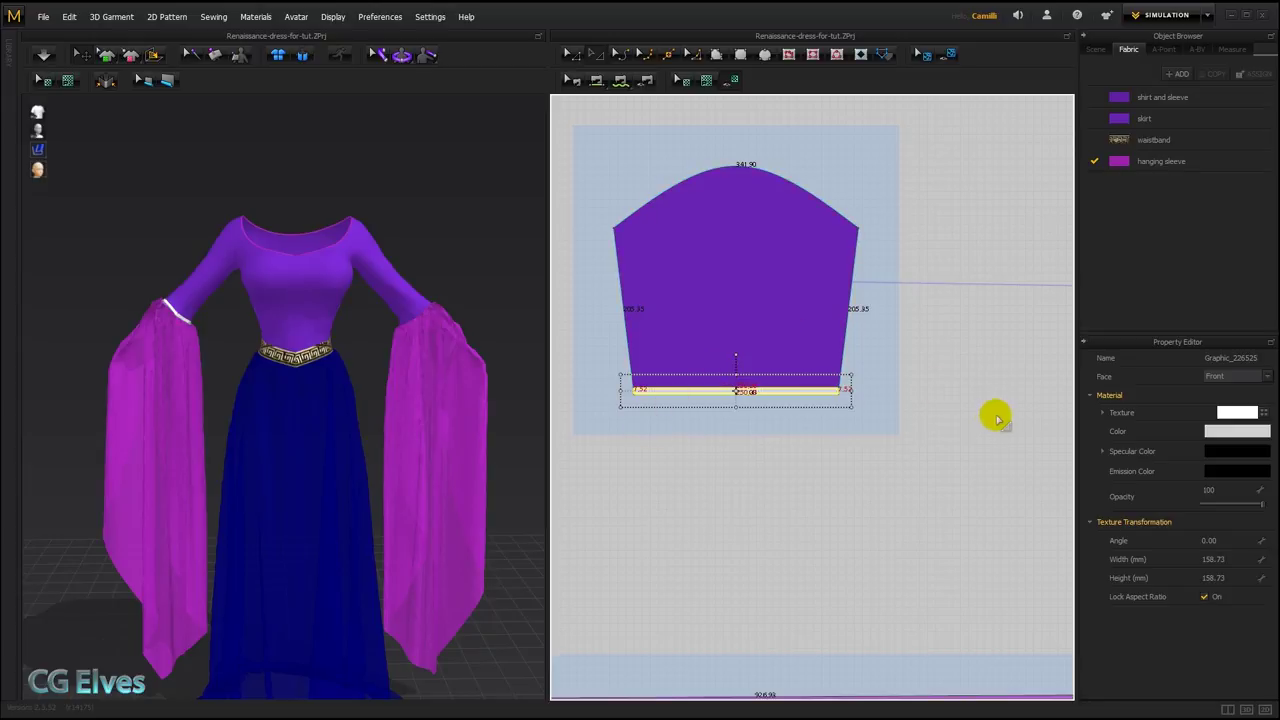
# Recolour the hem strip with the magenta sampled from the hanging sleeve.
pyautogui.click(1224, 433)
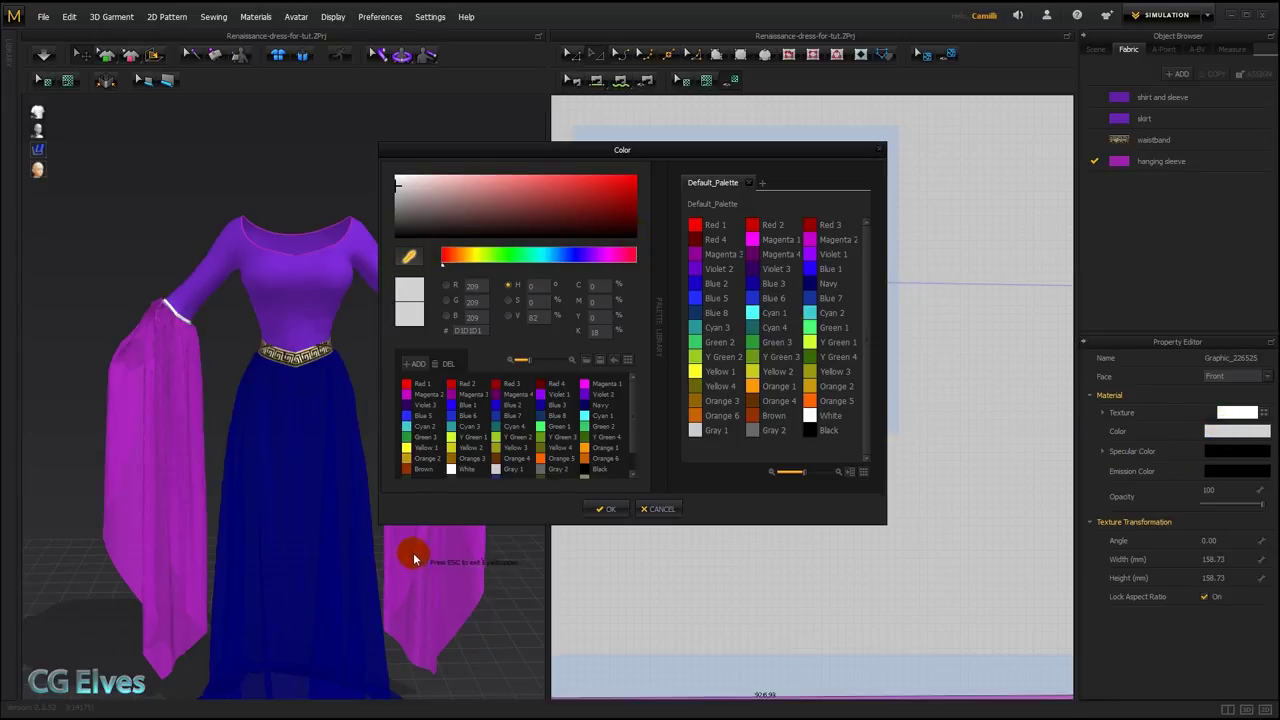
pyautogui.click(414, 549)
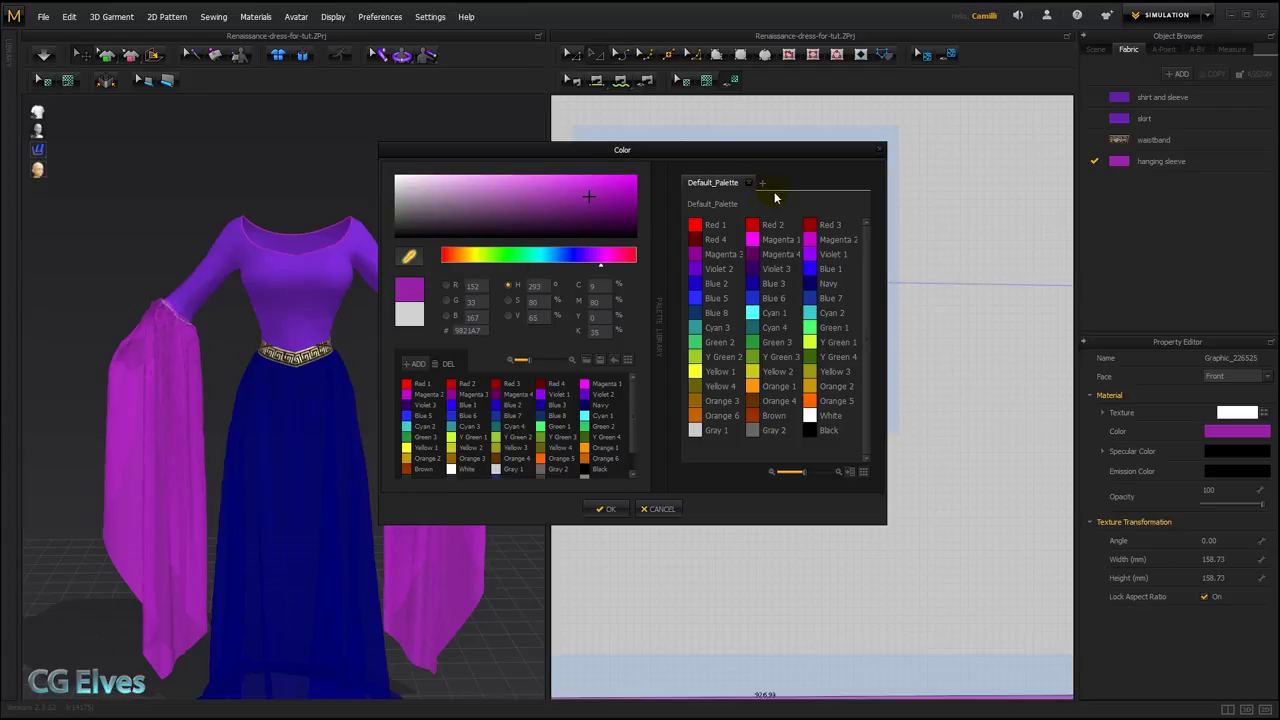
pyautogui.click(610, 509)
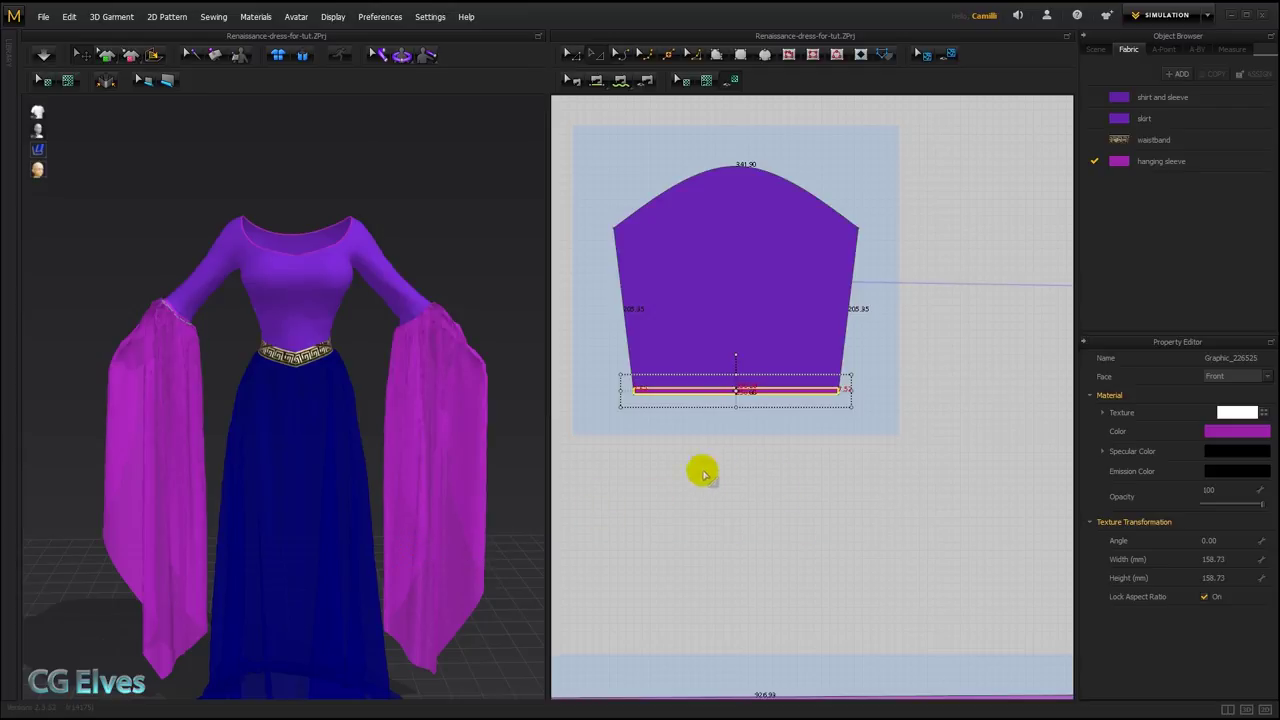
# Extend both ends of the magenta strip slightly beyond the side edges of the sleeve hem.
pyautogui.scroll(3, 731, 362)
pyautogui.moveTo(724, 422); pyautogui.dragTo(783, 420, button='middle')
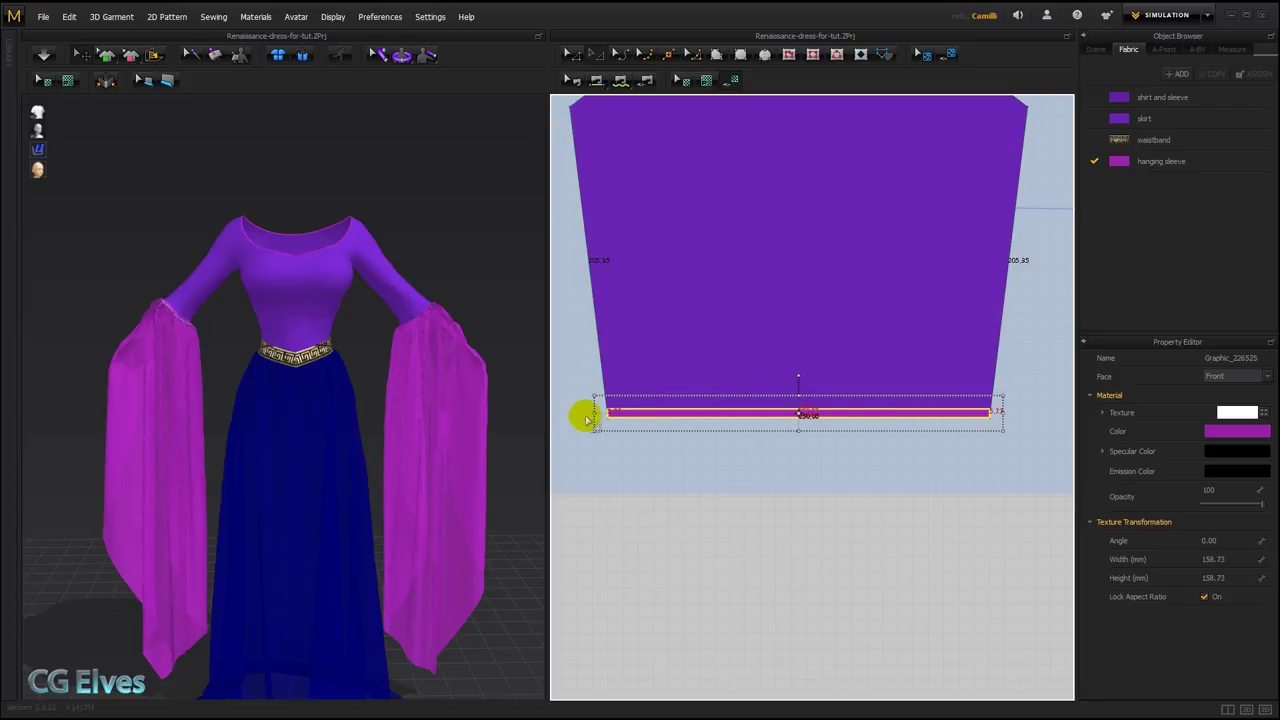
pyautogui.moveTo(593, 413); pyautogui.dragTo(589, 413)
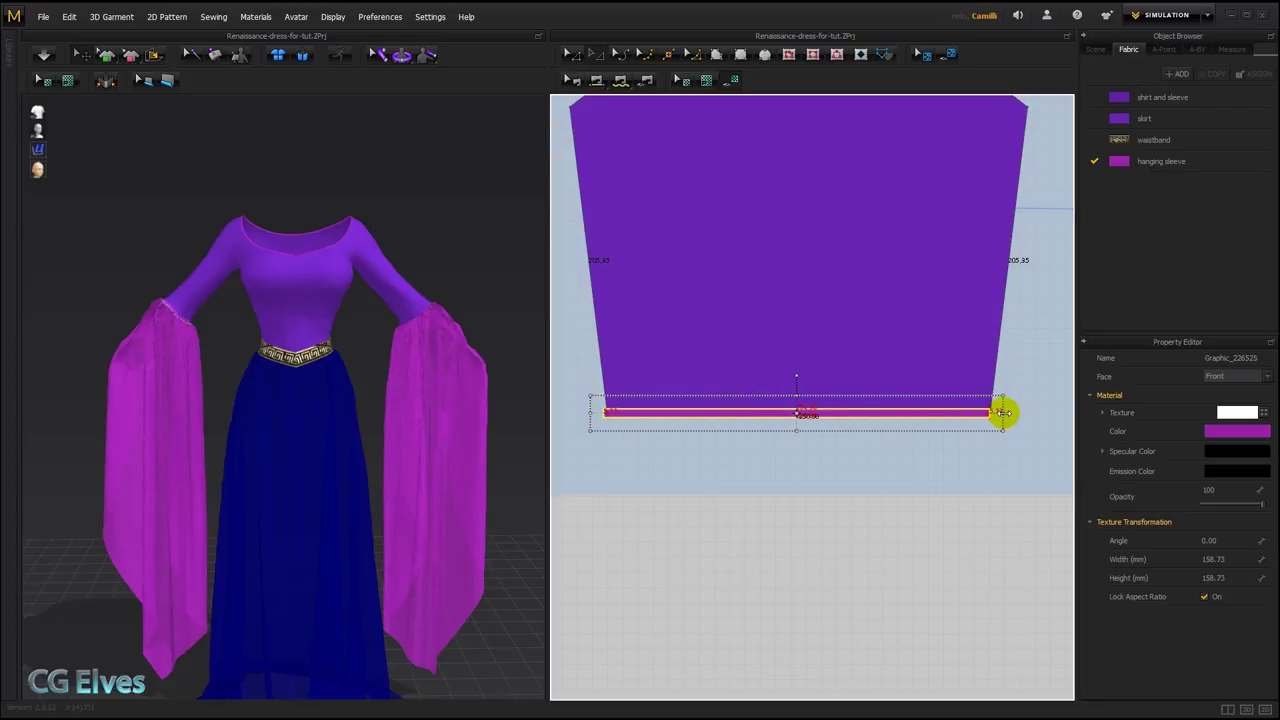
pyautogui.click(968, 464)
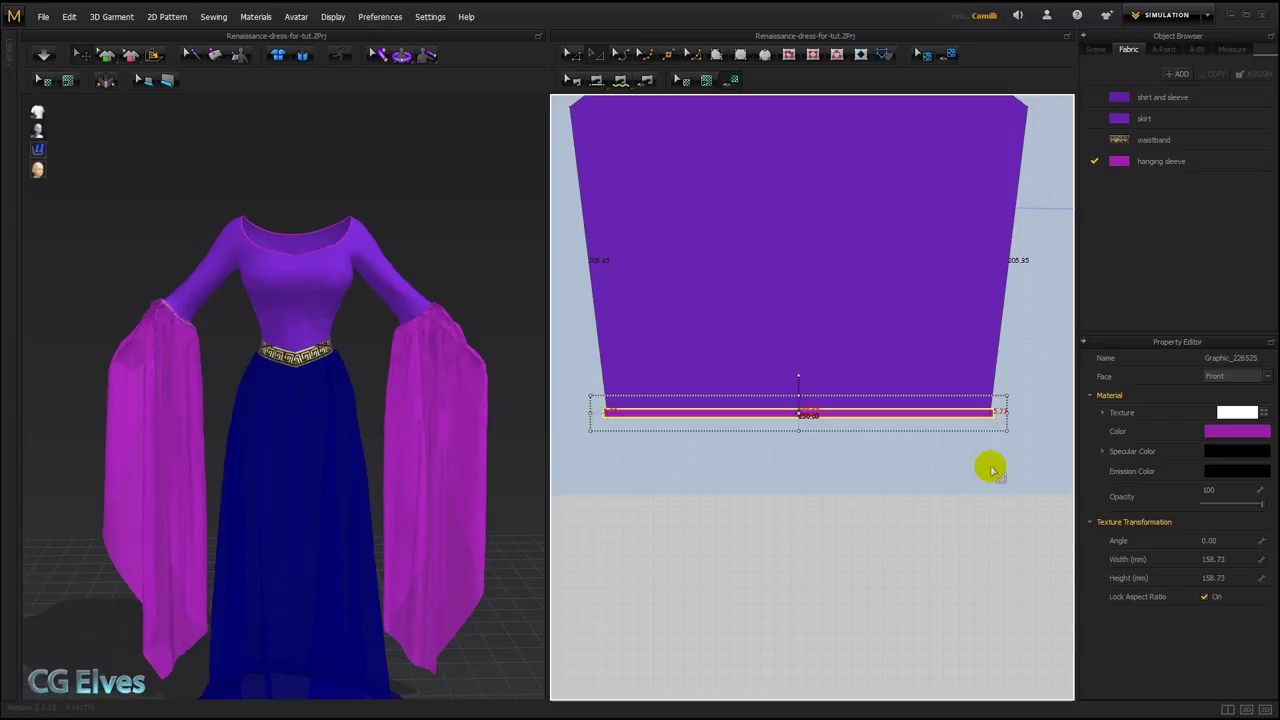
# Paste a copy of the hem strip, tilt it diagonally from one hem corner, and stretch it to the opposite side edge.
pyautogui.click(650, 411)
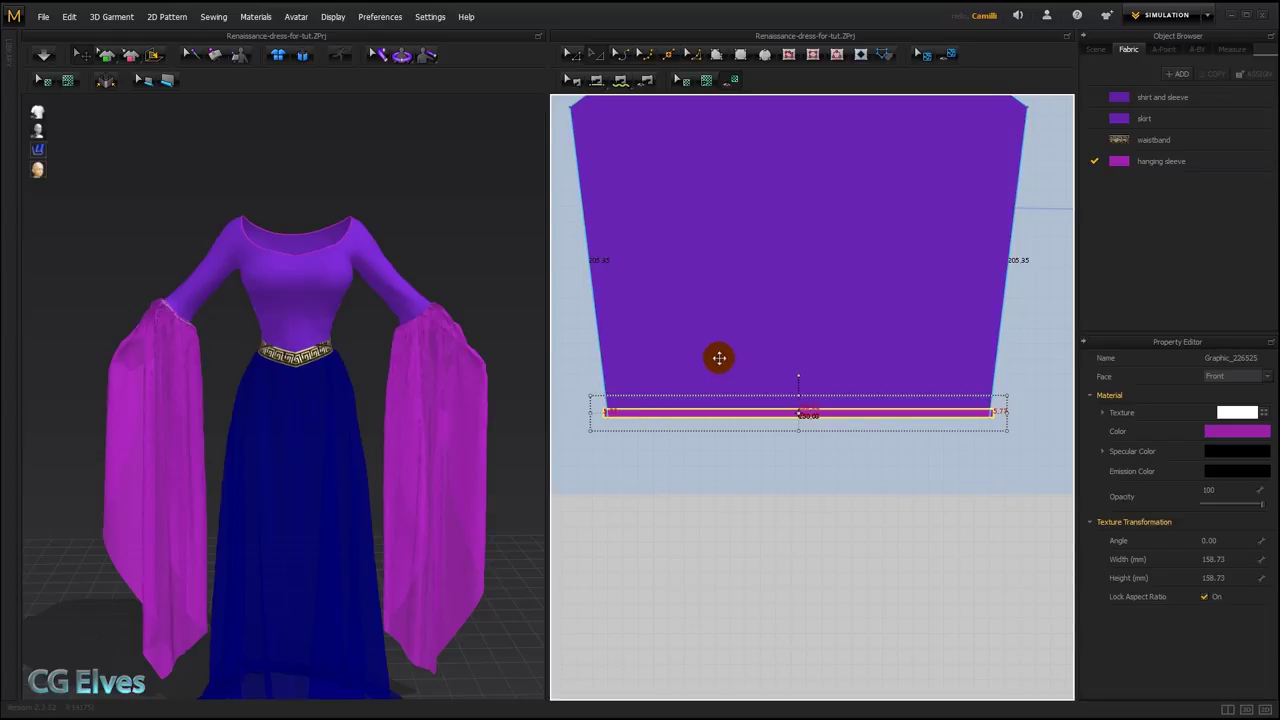
pyautogui.hotkey('ctrl', 'c')
pyautogui.hotkey('ctrl', 'v')
pyautogui.click(743, 332)
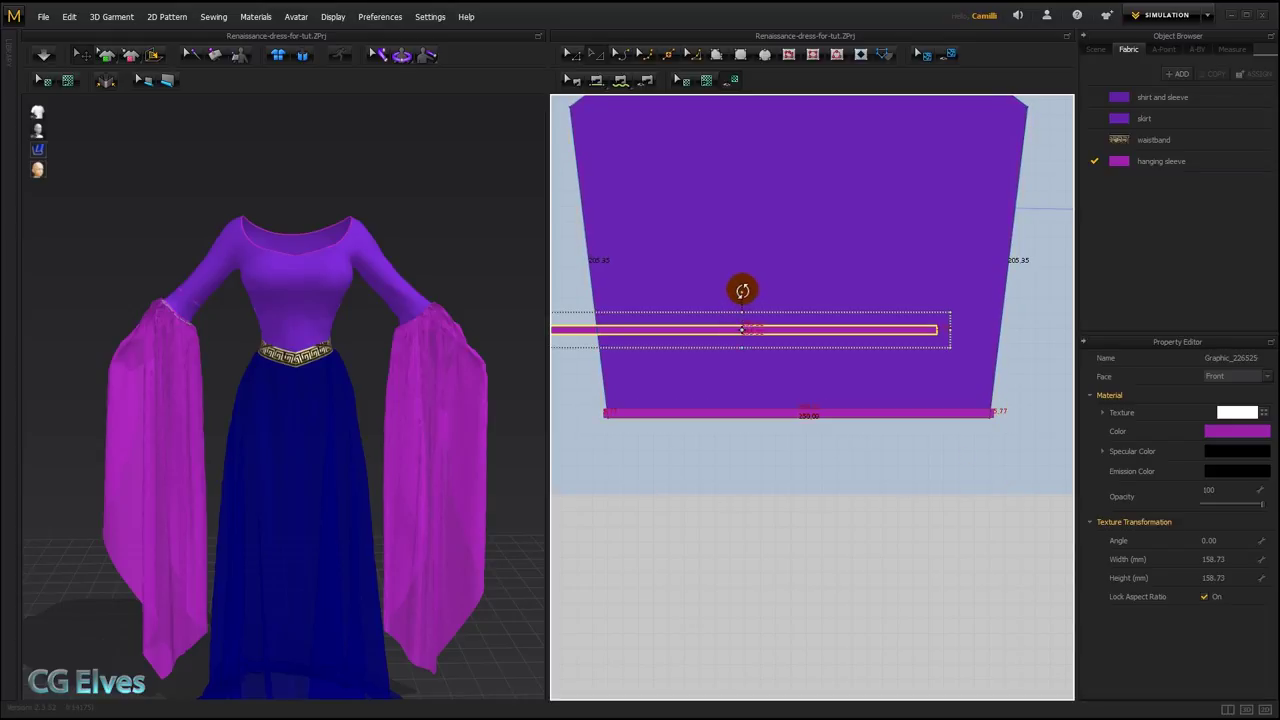
pyautogui.moveTo(743, 289); pyautogui.dragTo(728, 283)
pyautogui.moveTo(700, 337); pyautogui.dragTo(753, 370)
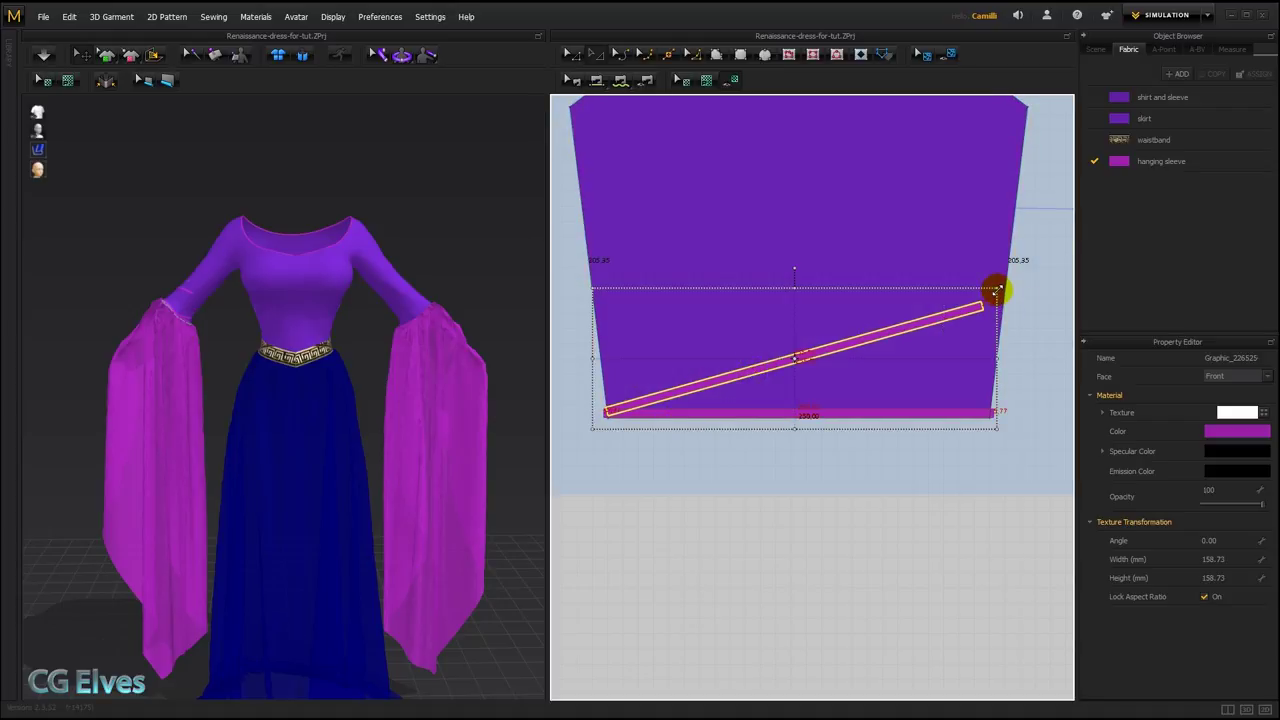
pyautogui.moveTo(1003, 288); pyautogui.dragTo(1023, 277)
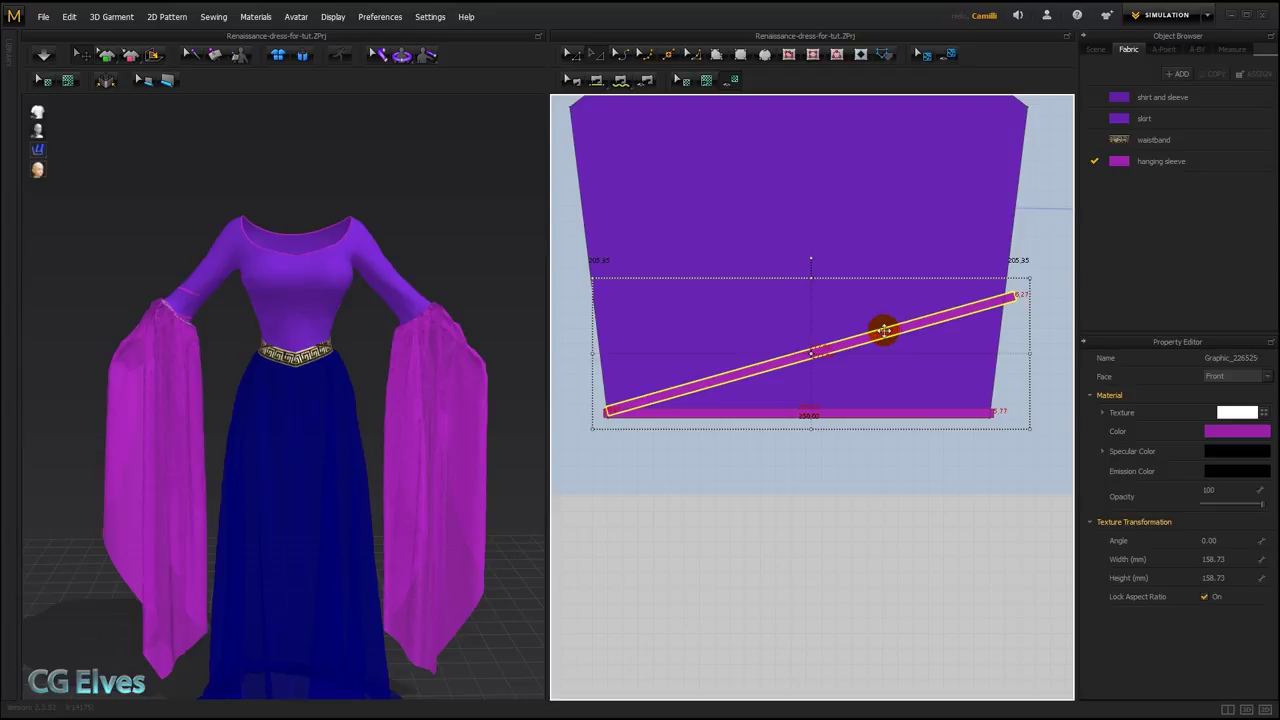
# Paste a mirrored copy of the diagonal strip across the first one to form an X above the hem.
pyautogui.hotkey('ctrl', 'c')
pyautogui.hotkey('ctrl', 'r')
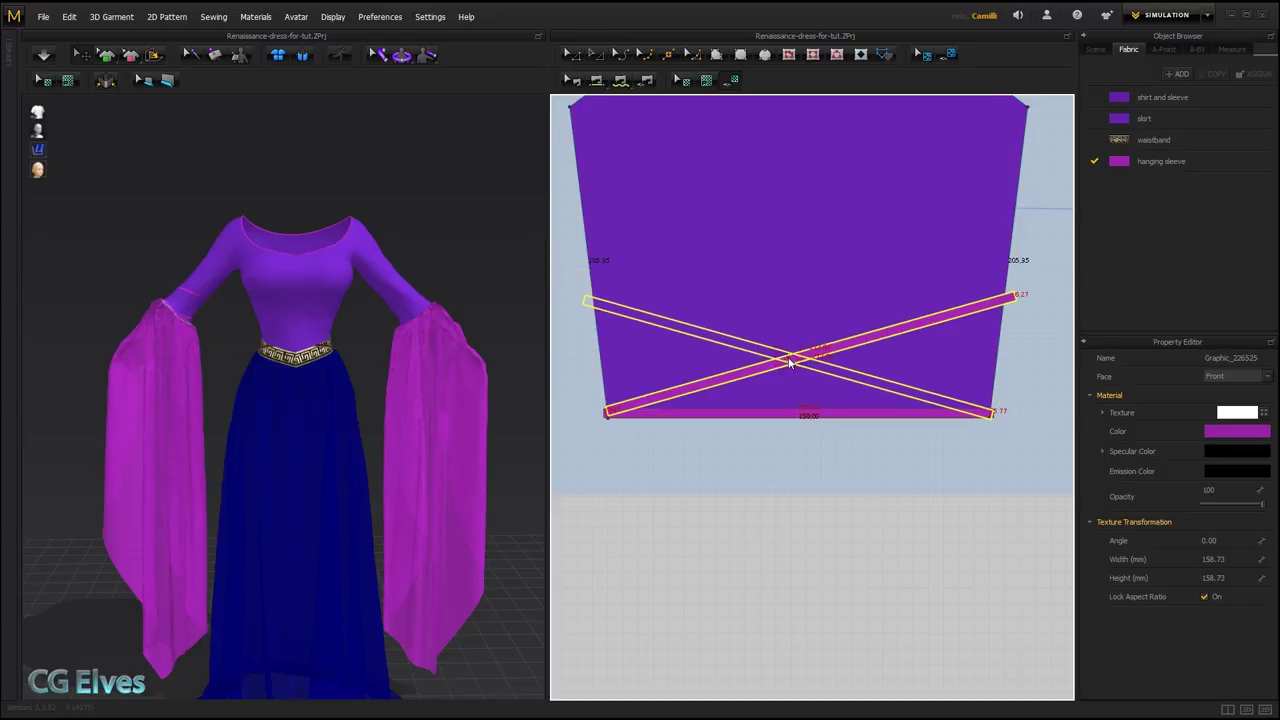
pyautogui.click(791, 357)
# Paste a copy of the horizontal hem strip across the upper ends of the X and widen it to both side edges.
pyautogui.click(795, 416)
pyautogui.hotkey('ctrl', 'c')
pyautogui.hotkey('ctrl', 'v')
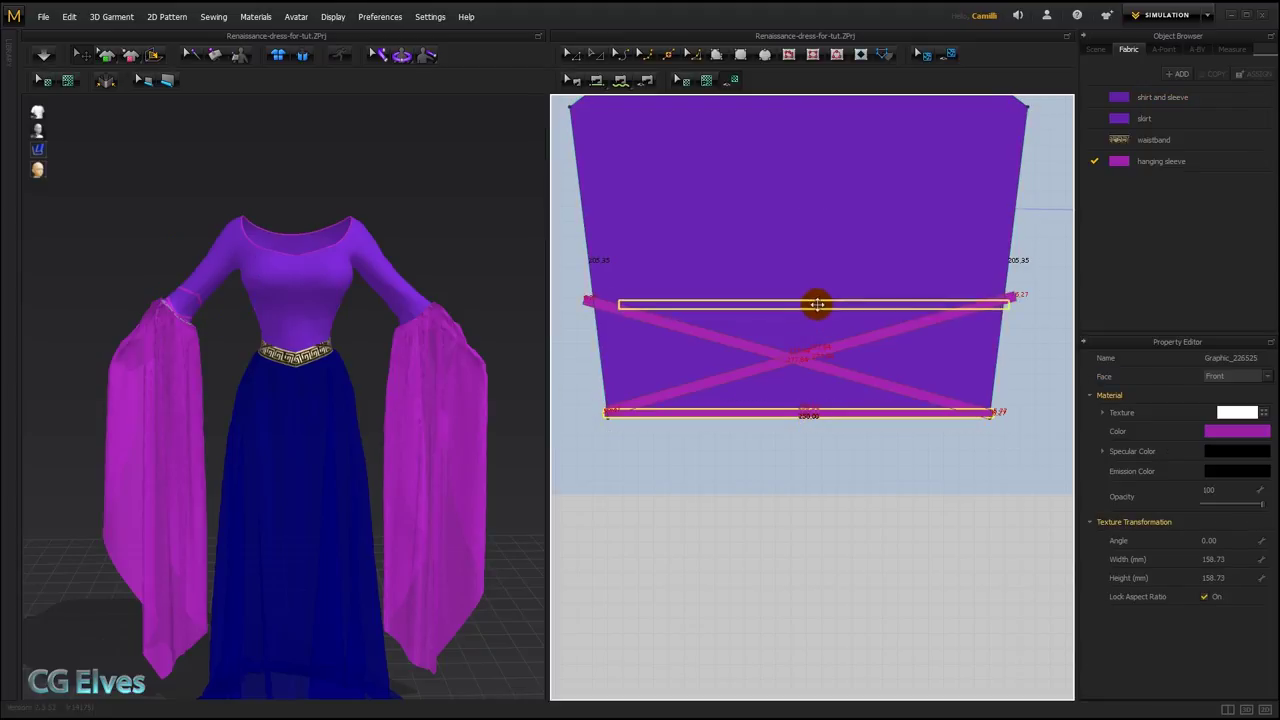
pyautogui.click(787, 301)
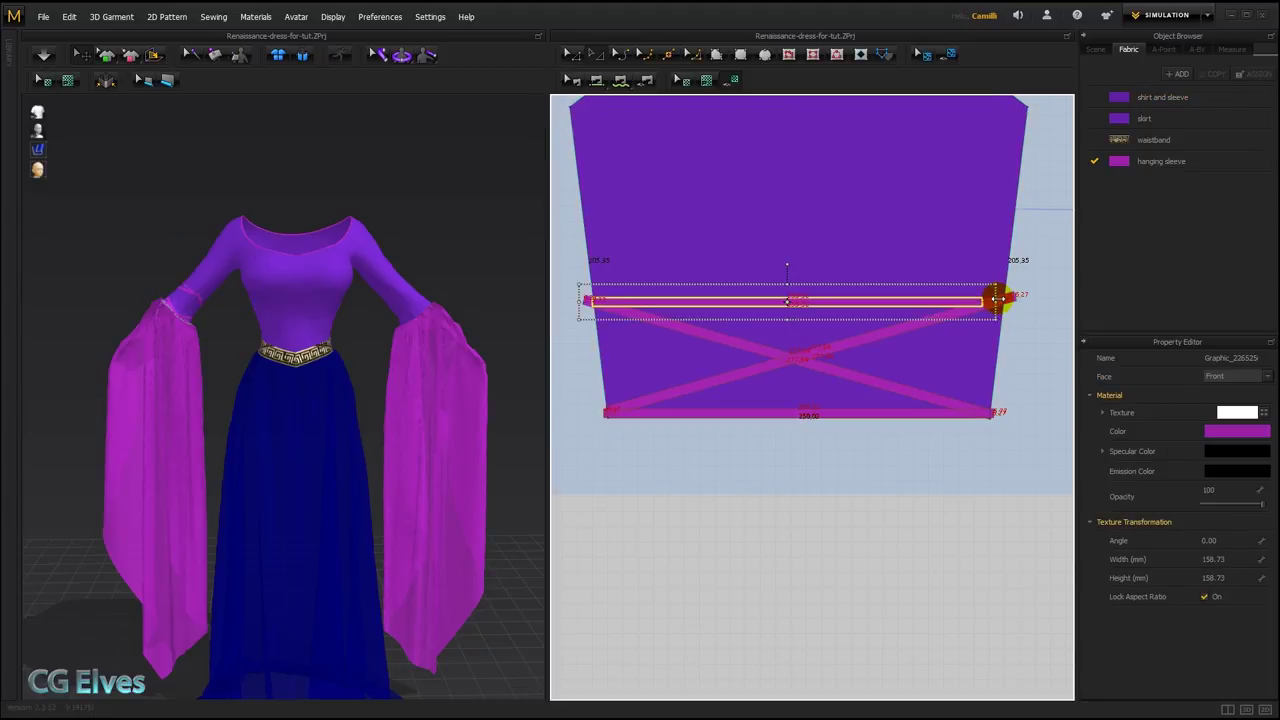
pyautogui.click(1014, 366)
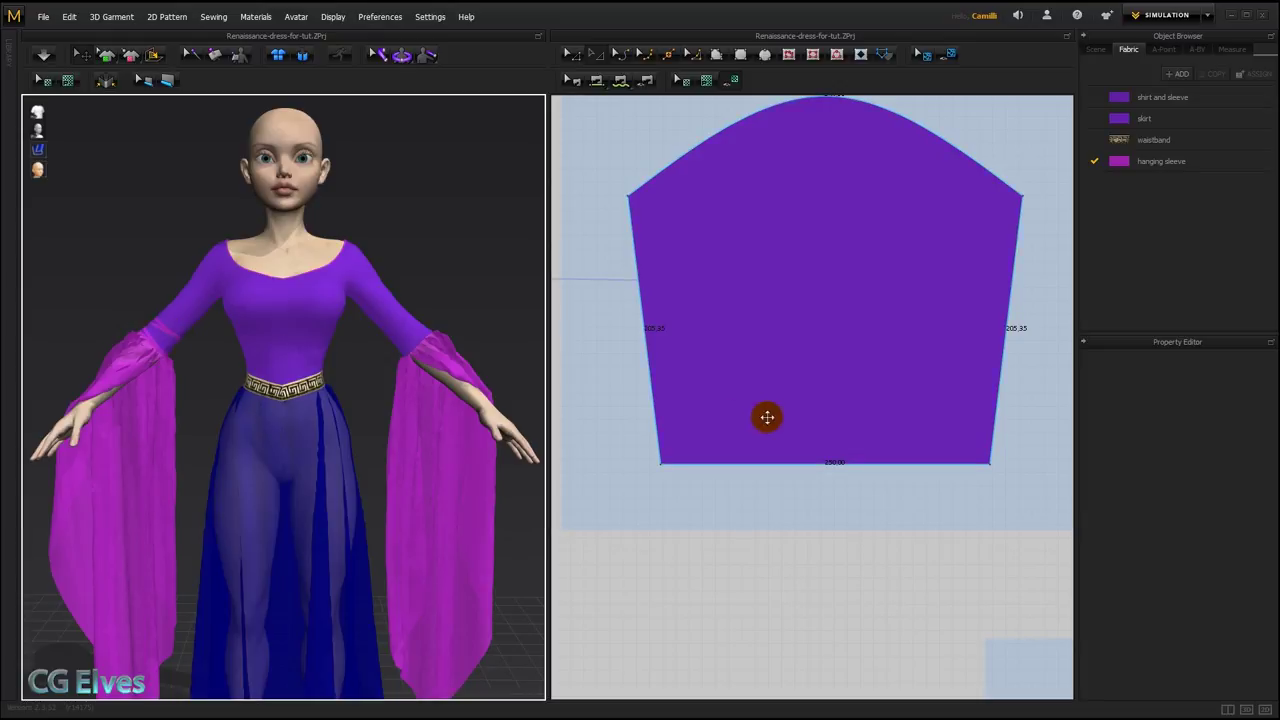
# Add a pink floral trim image from the Decorative Trims P4 folder as a 207.41 mm wide graphic near the other sleeve pattern's hem.
pyautogui.click(743, 249)
pyautogui.click(713, 126)
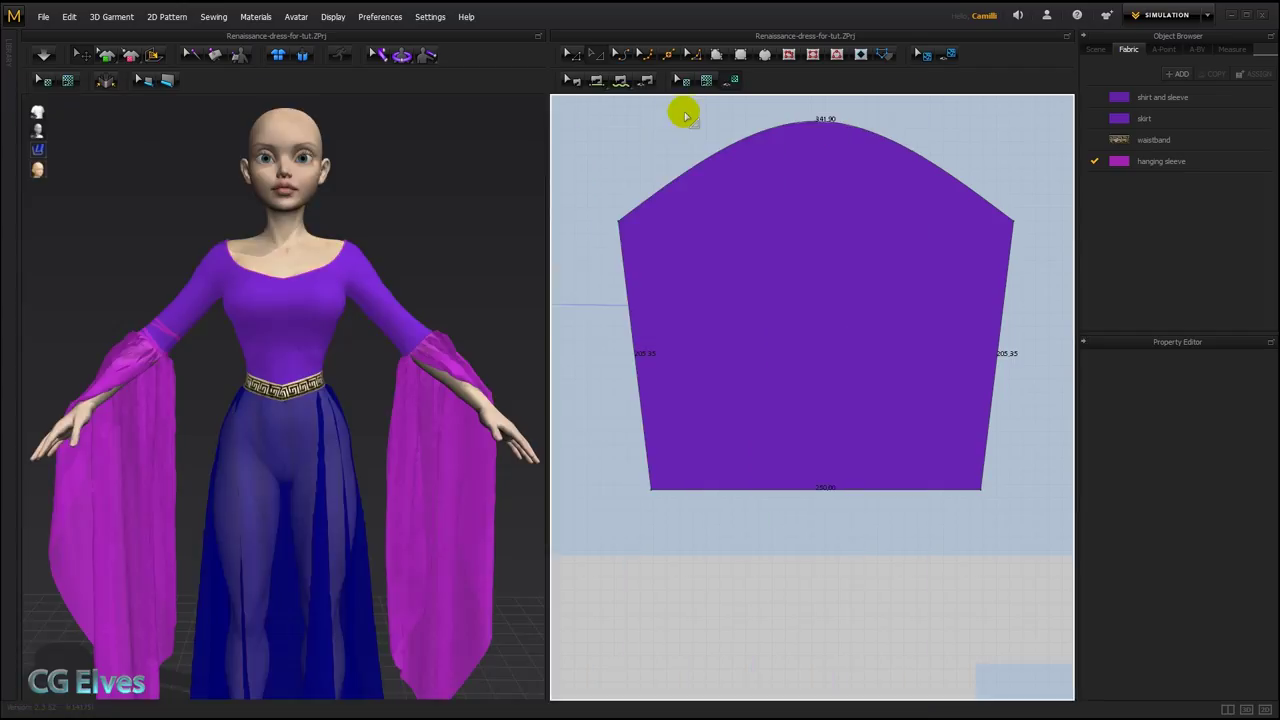
pyautogui.click(707, 84)
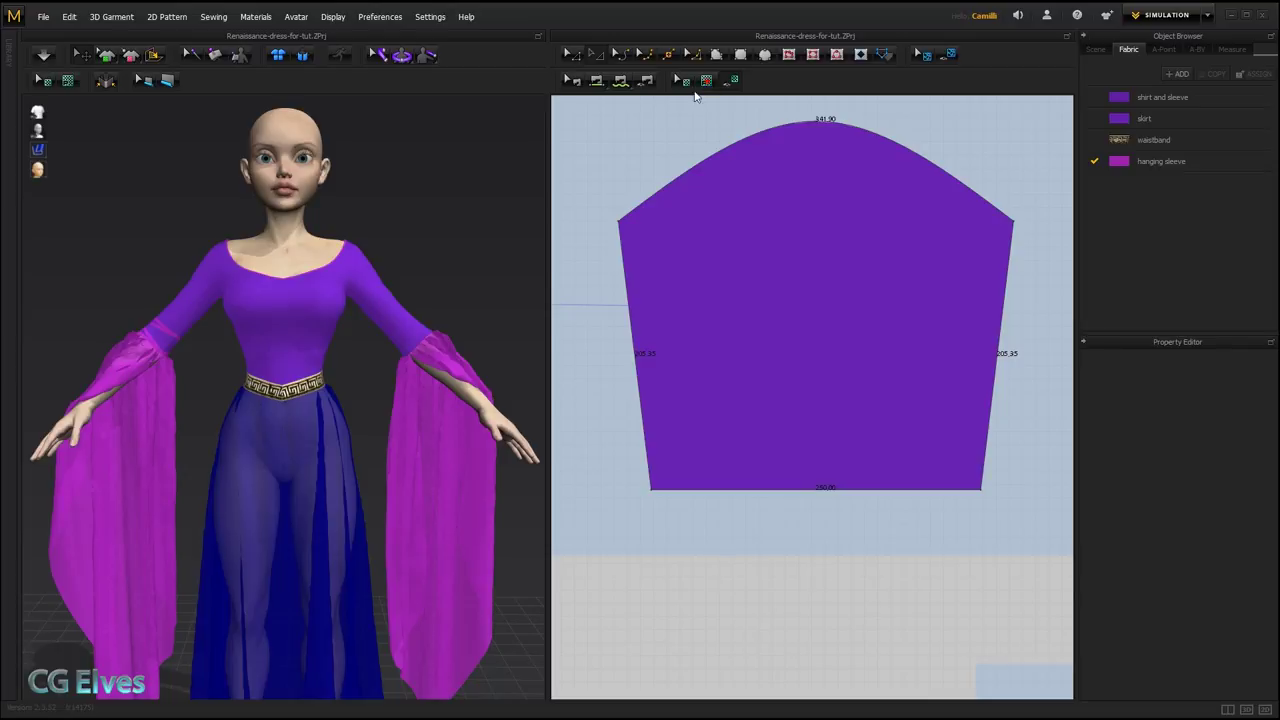
pyautogui.click(287, 408)
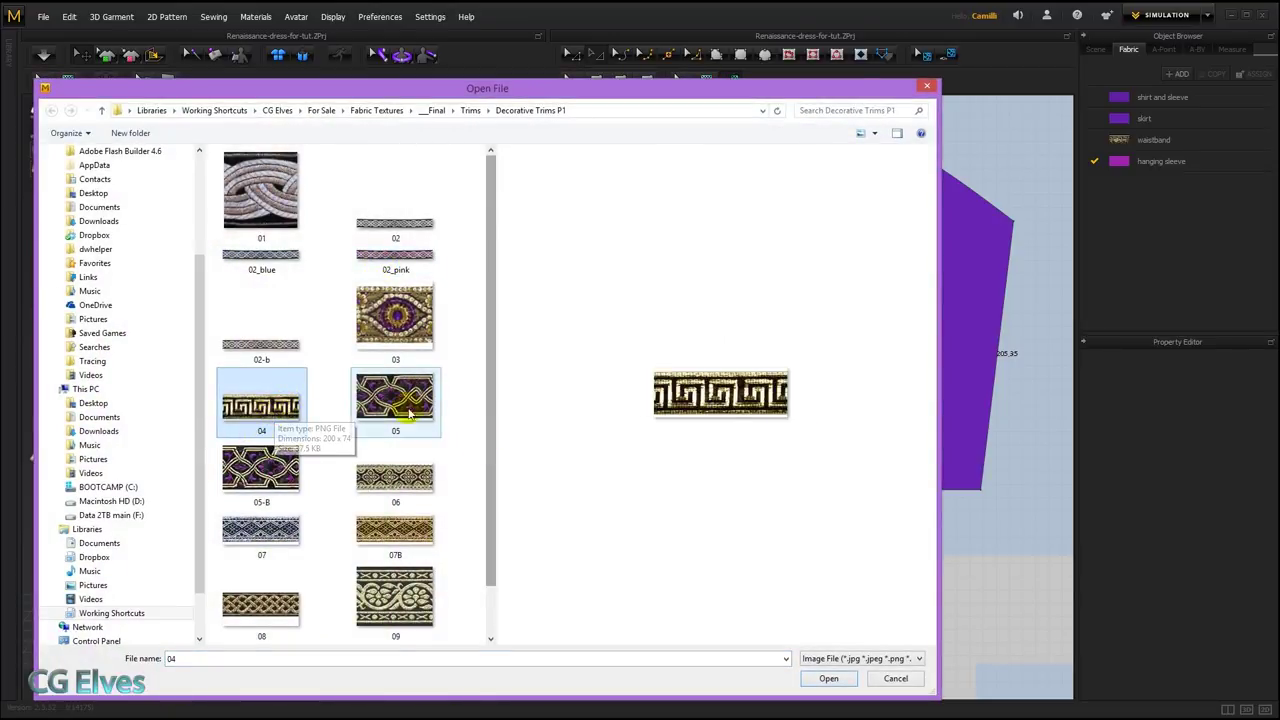
pyautogui.click(470, 110)
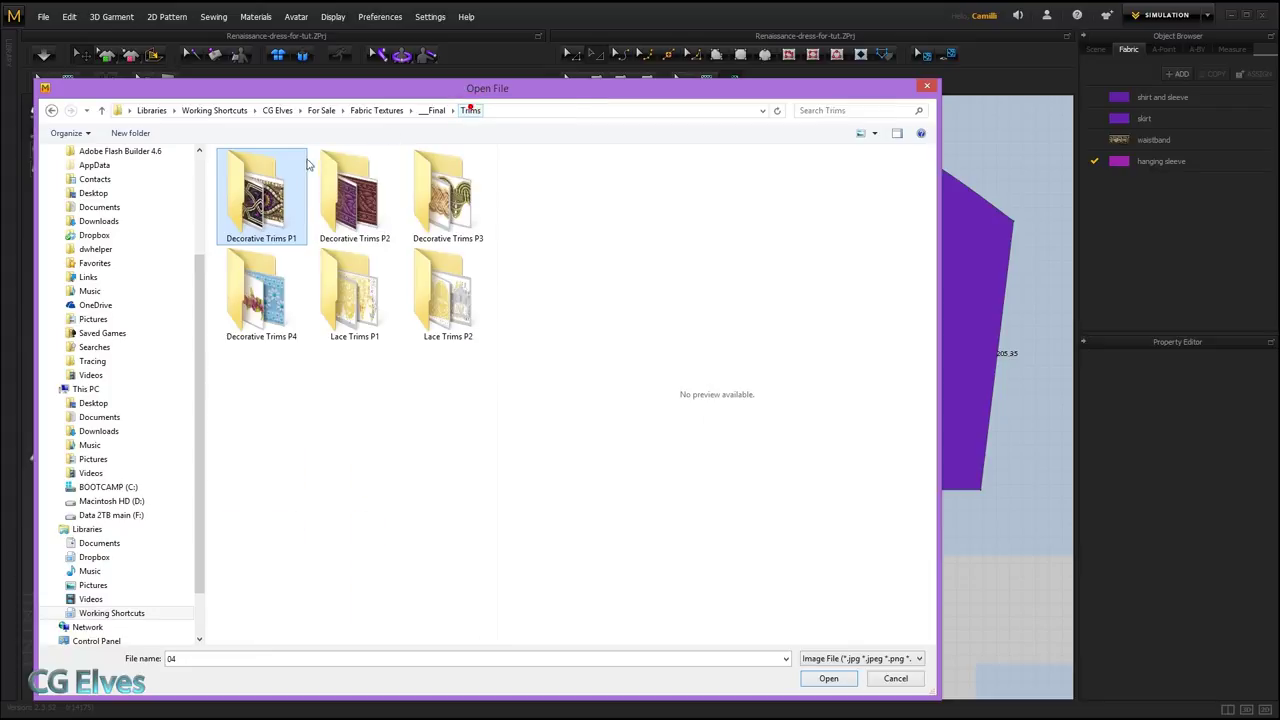
pyautogui.doubleClick(262, 292)
pyautogui.click(268, 263)
pyautogui.doubleClick(268, 263)
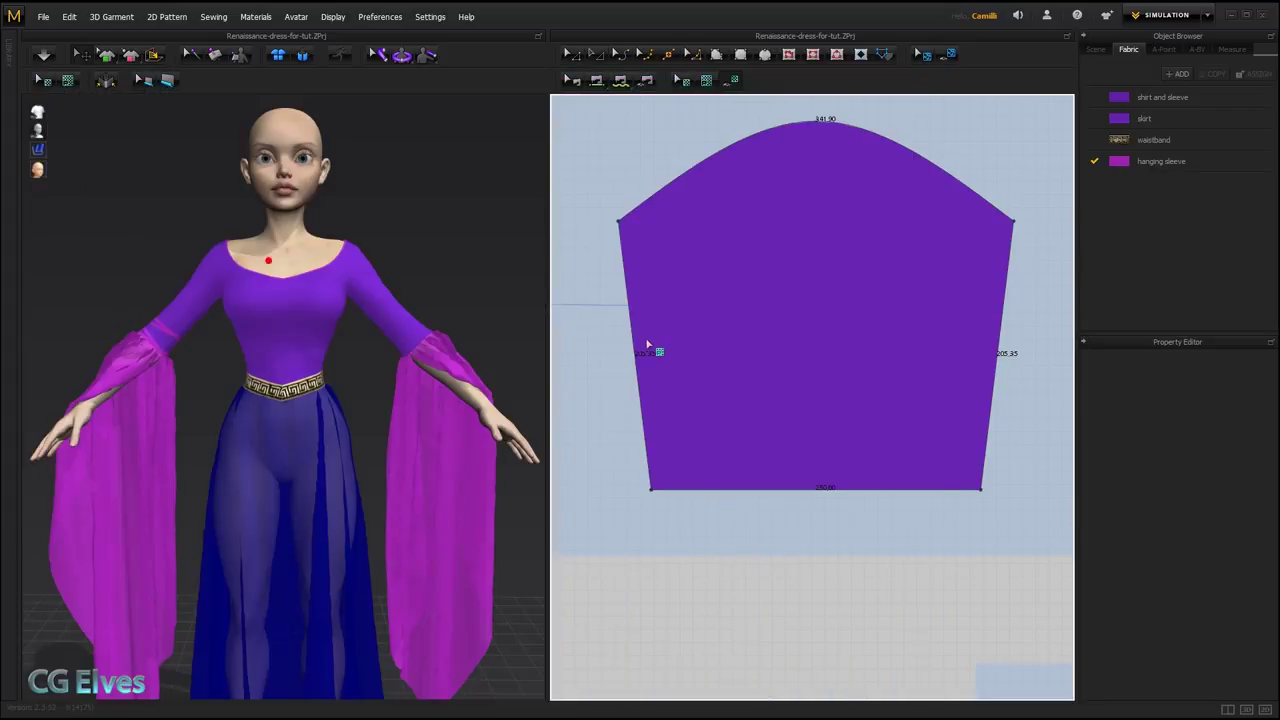
pyautogui.click(727, 478)
pyautogui.click(614, 383)
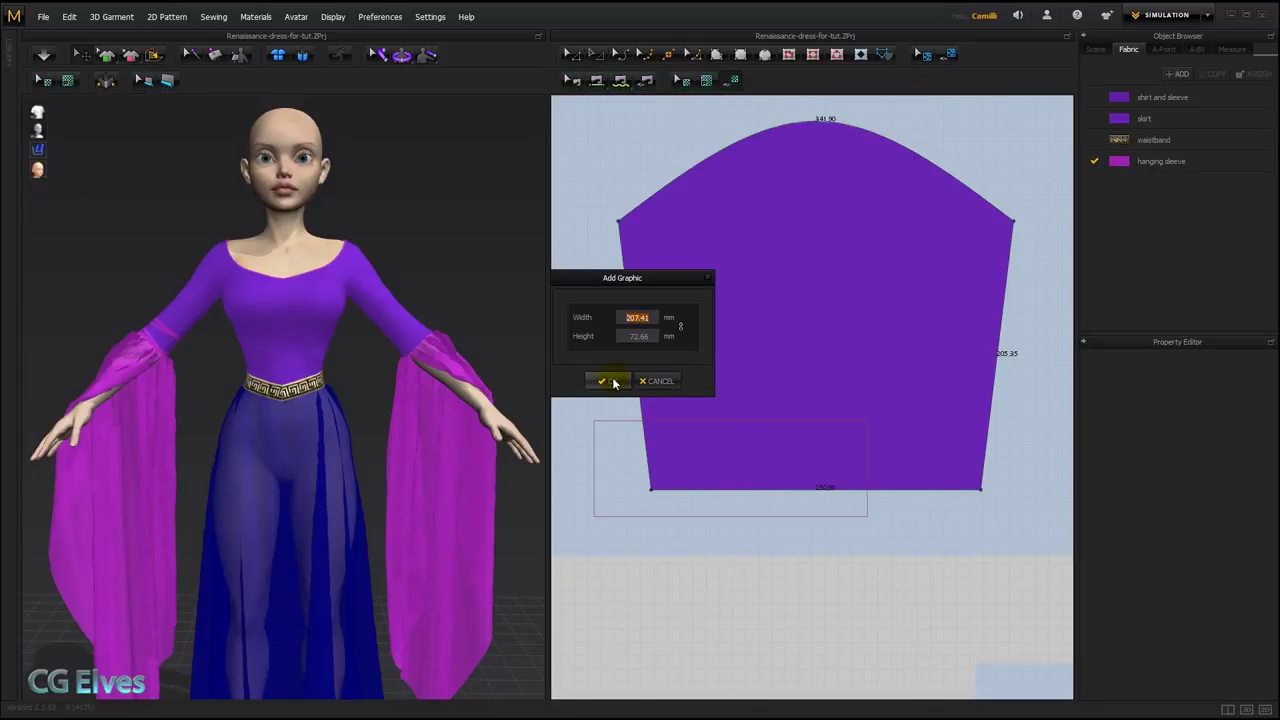
# Fit the floral graphic along the full hem as a strip about 20 mm tall, and scale its texture to about 48 by 64 mm.
pyautogui.moveTo(730, 407); pyautogui.dragTo(803, 478)
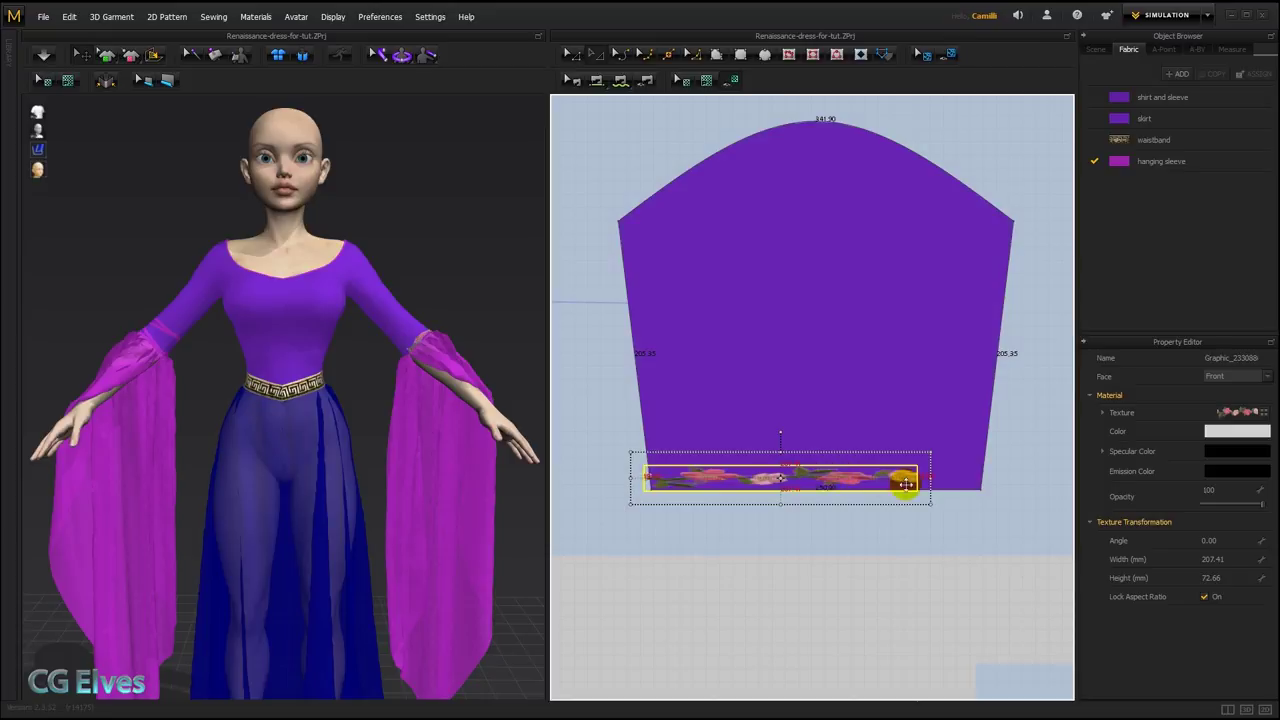
pyautogui.moveTo(931, 477); pyautogui.dragTo(1005, 478)
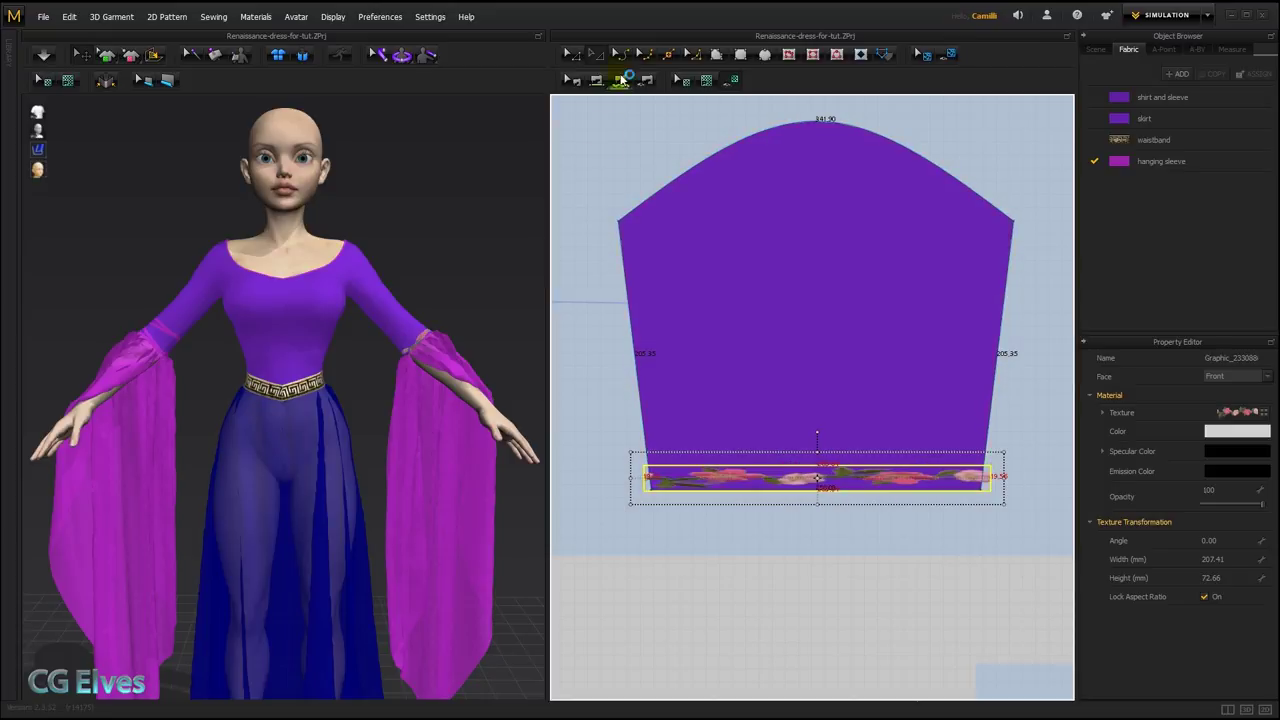
pyautogui.click(685, 83)
pyautogui.click(771, 485)
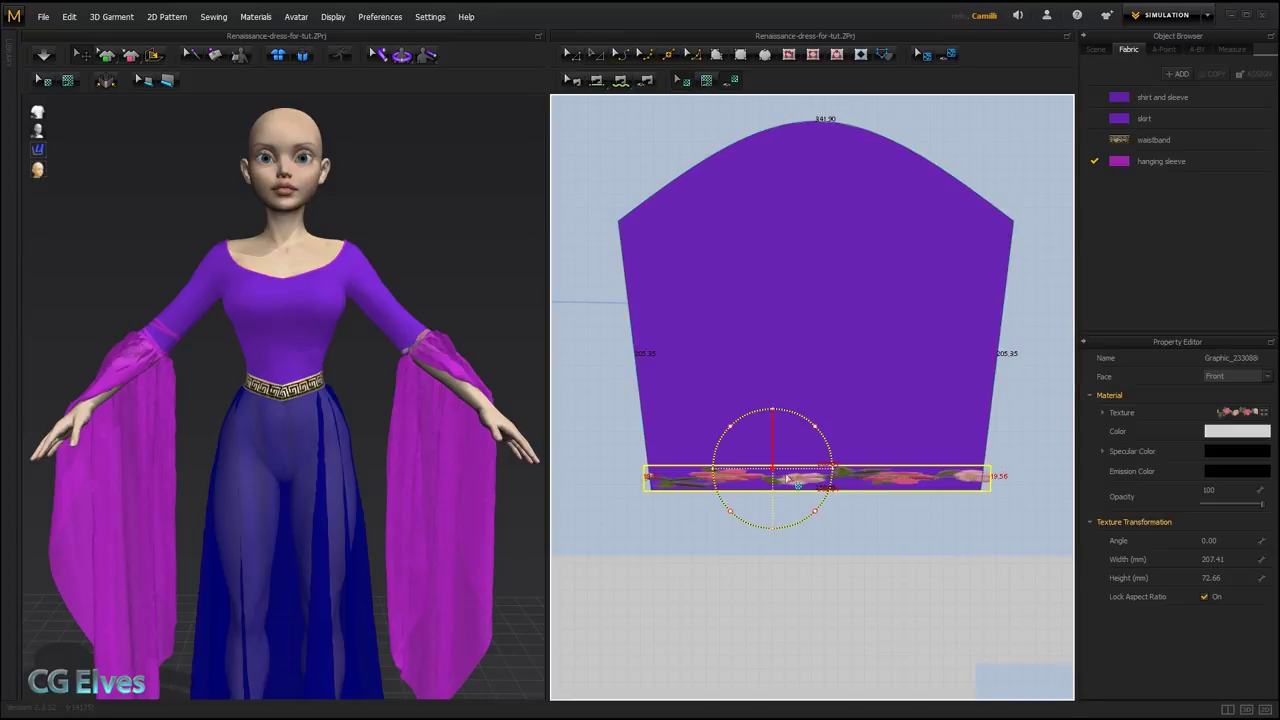
pyautogui.moveTo(829, 466); pyautogui.dragTo(776, 472)
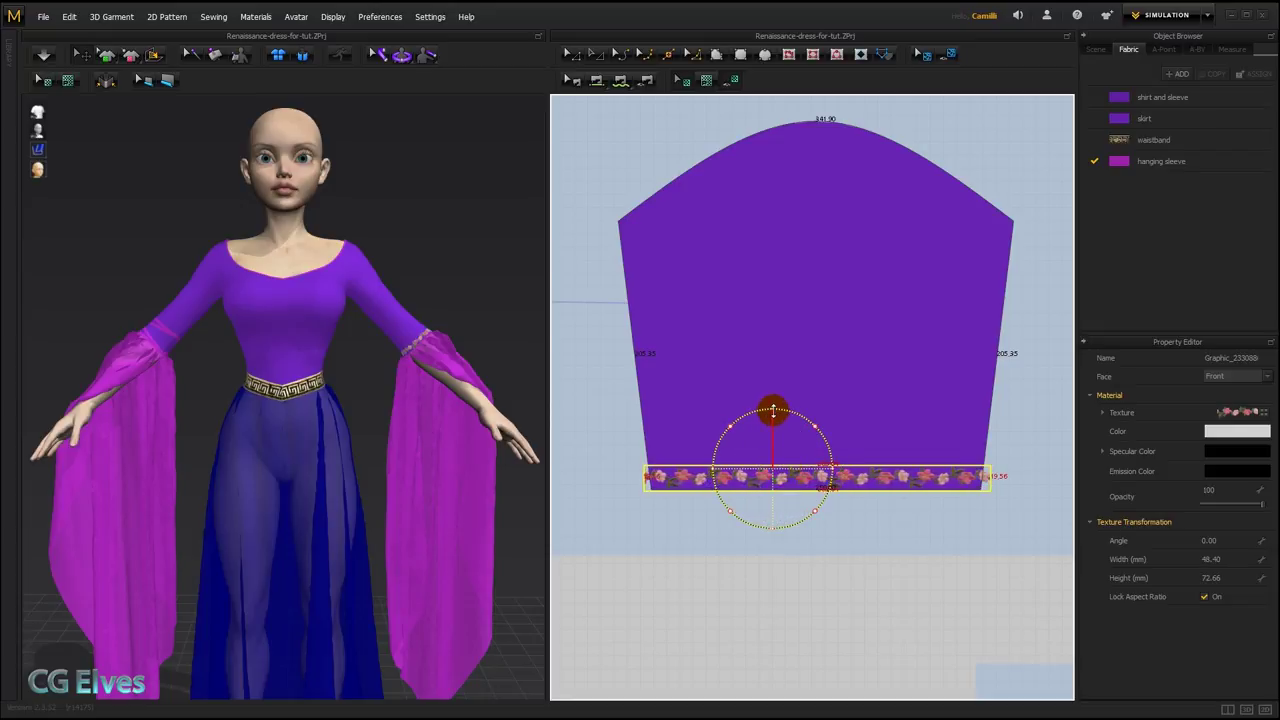
pyautogui.moveTo(773, 410); pyautogui.dragTo(770, 480)
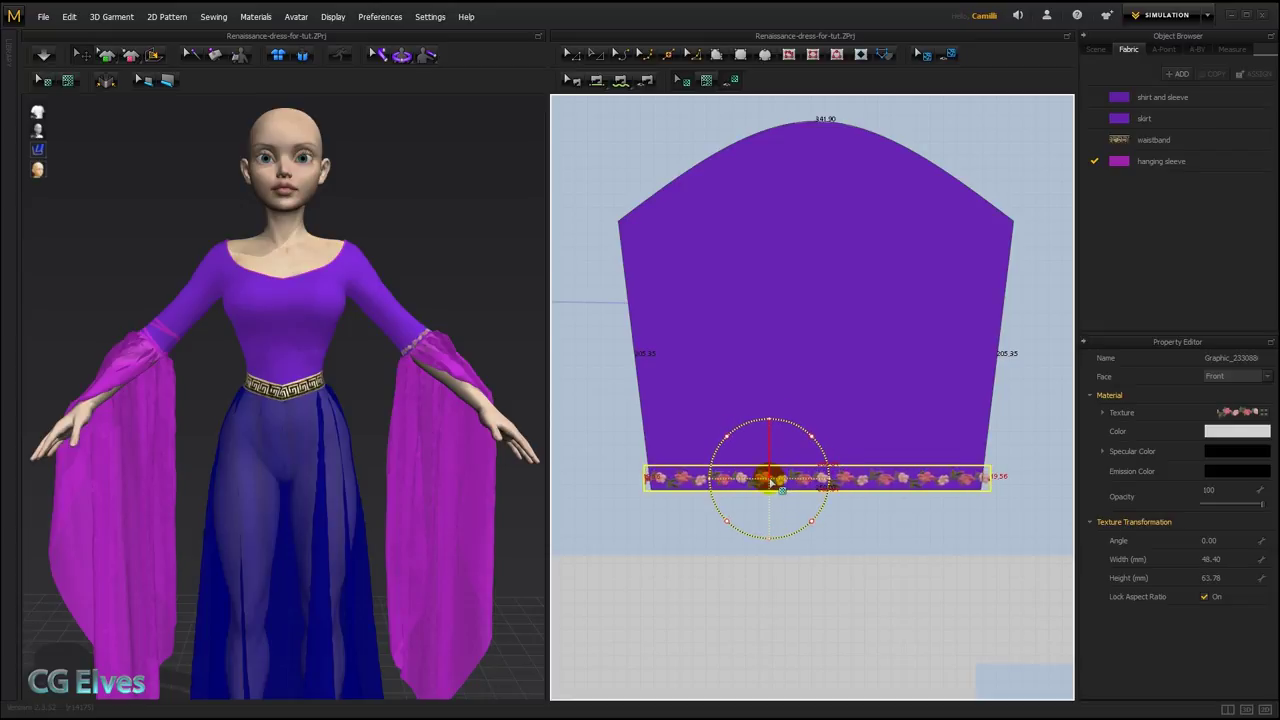
# Check the floral trim up close on the 3D sleeve, and delete it from the sleeve pattern.
pyautogui.click(783, 589)
pyautogui.scroll(3, 507, 394)
pyautogui.scroll(3, 510, 398)
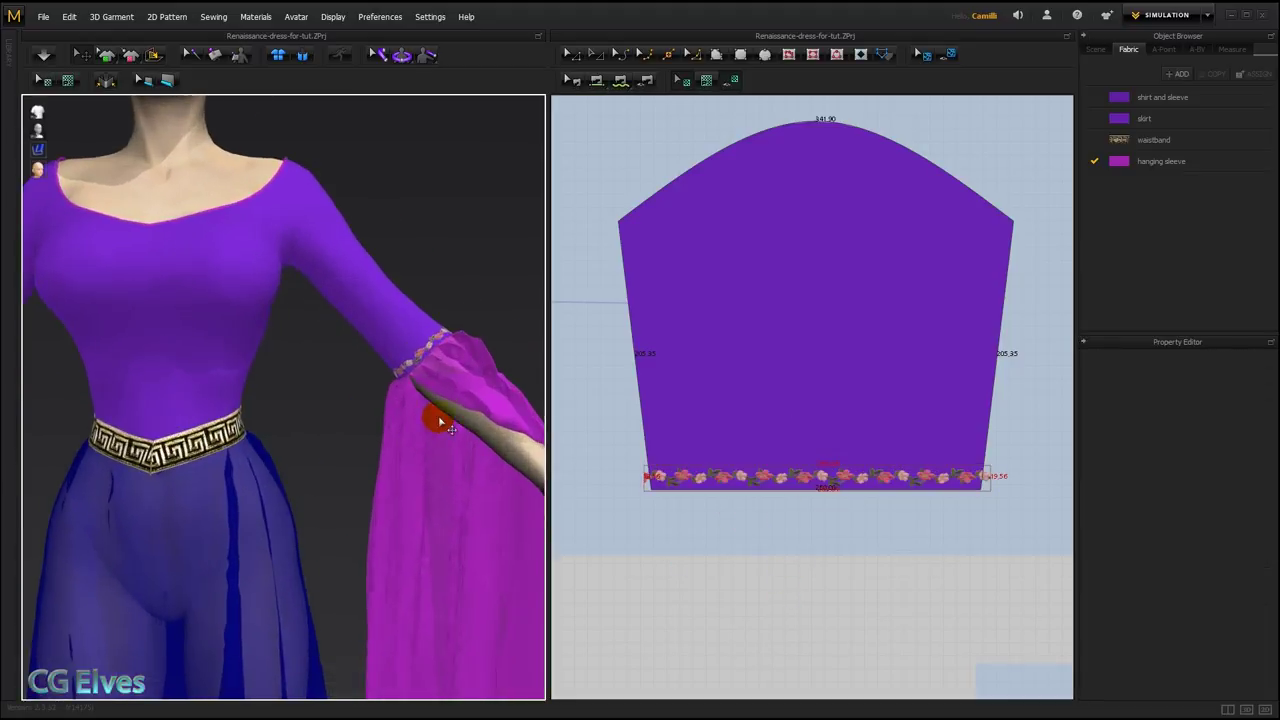
pyautogui.click(730, 474)
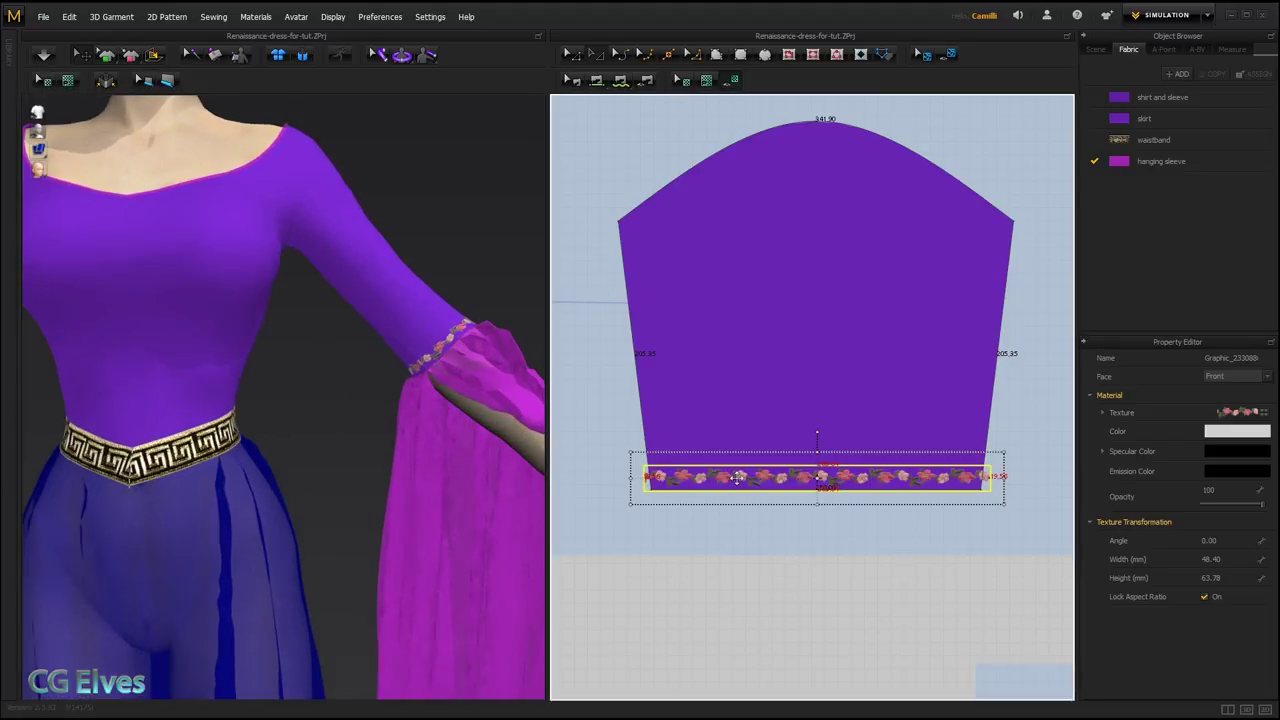
pyautogui.press('Delete')
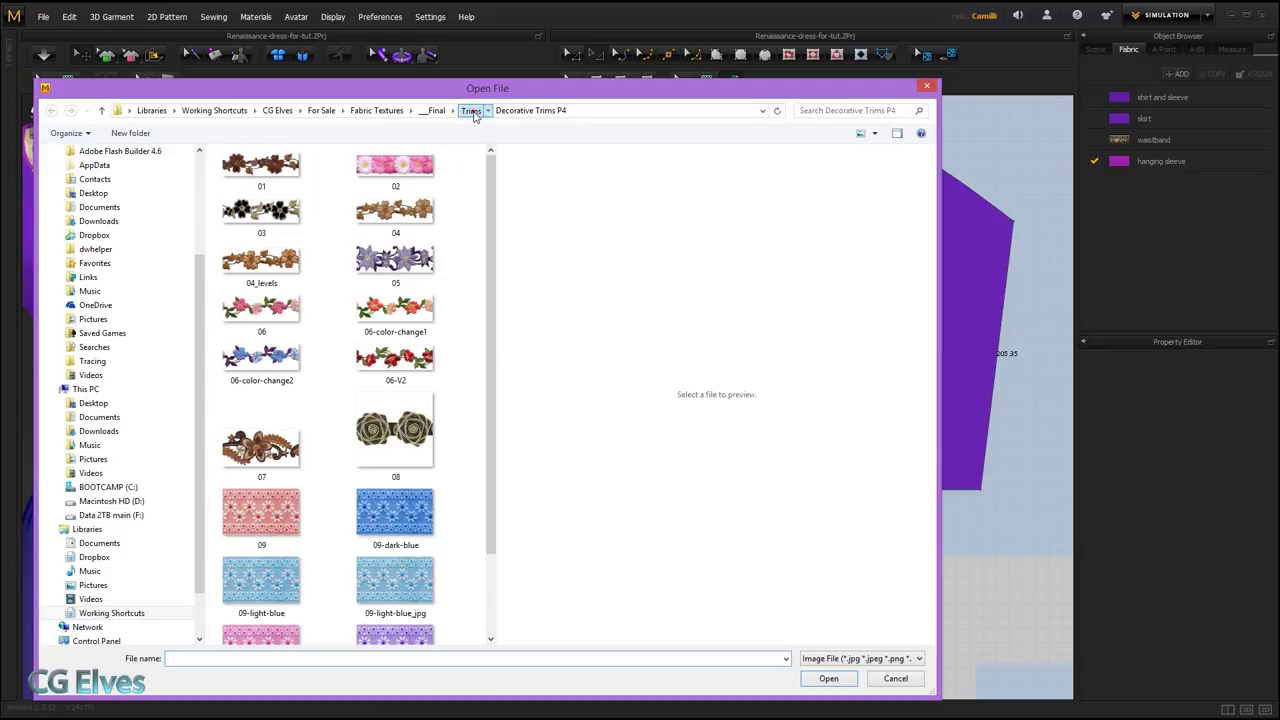
# Add a Greek key trim image from the Trims folders as a strip graphic along the full hem of the undecorated fitted sleeve pattern.
pyautogui.click(474, 114)
pyautogui.doubleClick(278, 207)
pyautogui.doubleClick(262, 374)
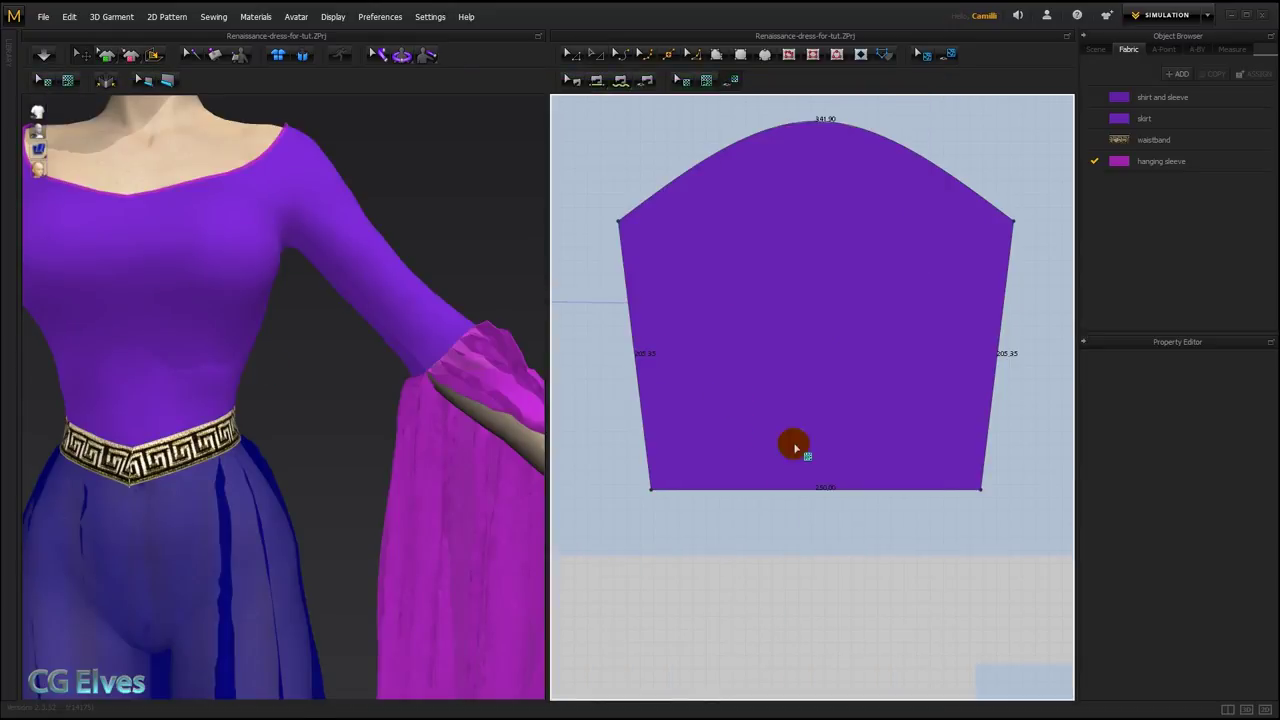
pyautogui.click(795, 448)
pyautogui.moveTo(795, 448); pyautogui.dragTo(1005, 481)
pyautogui.click(682, 82)
pyautogui.click(736, 487)
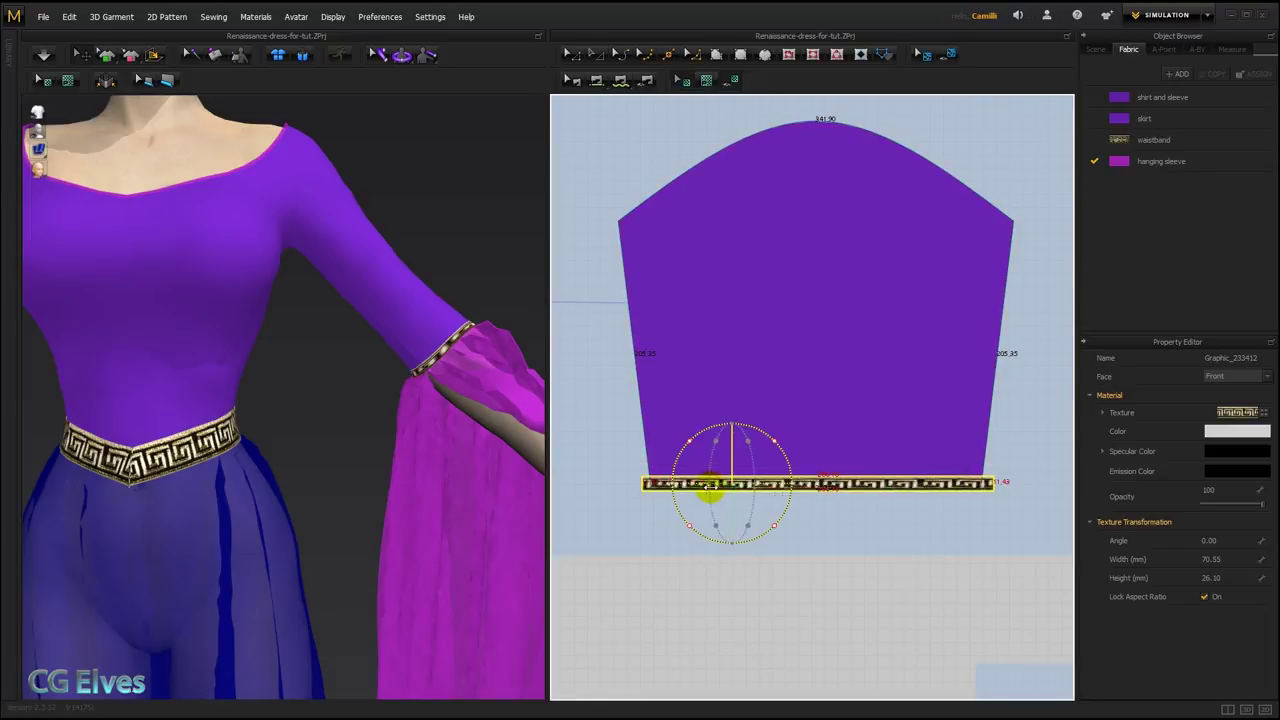
# Check the Greek key trim on the 3D figure, and delete it from the sleeve pattern.
pyautogui.click(649, 546)
pyautogui.scroll(-5, 423, 466)
pyautogui.moveTo(430, 465)
pyautogui.mouseDown(button='right')
pyautogui.moveTo(483, 460)
pyautogui.moveTo(445, 459)
pyautogui.mouseUp(button='right')
pyautogui.scroll(-2, 445, 459)
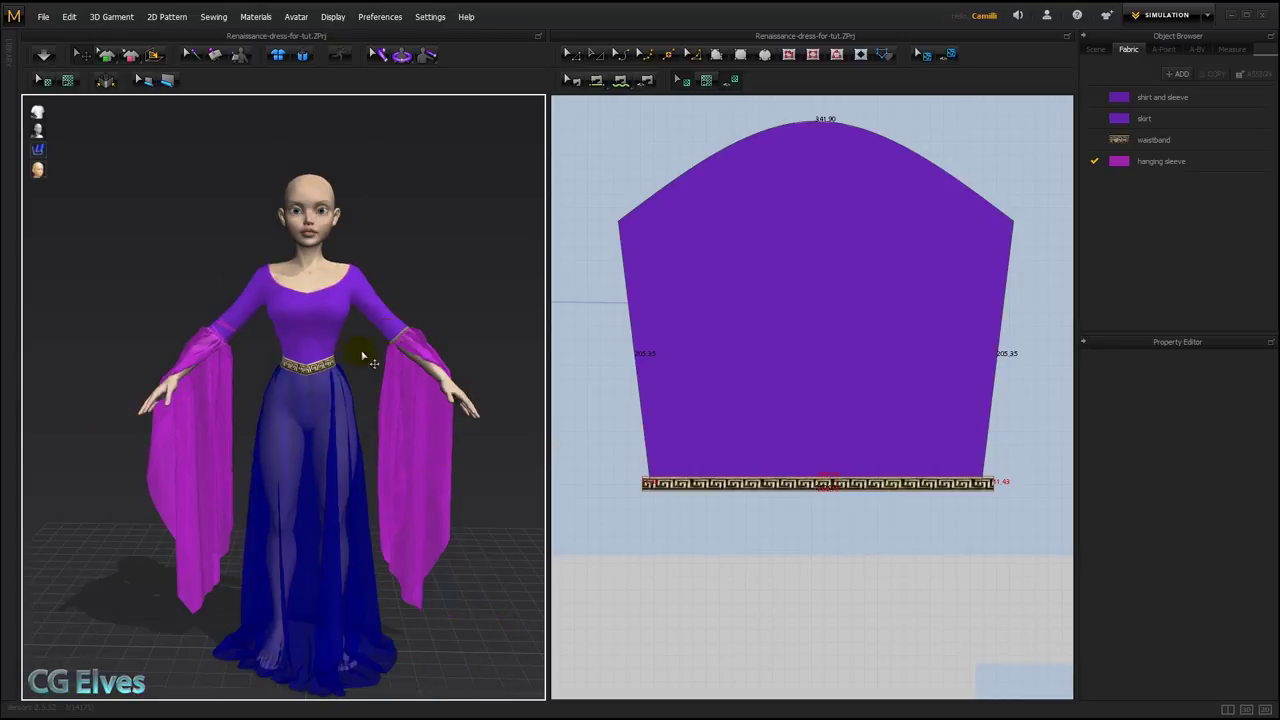
pyautogui.scroll(-3, 571, 531)
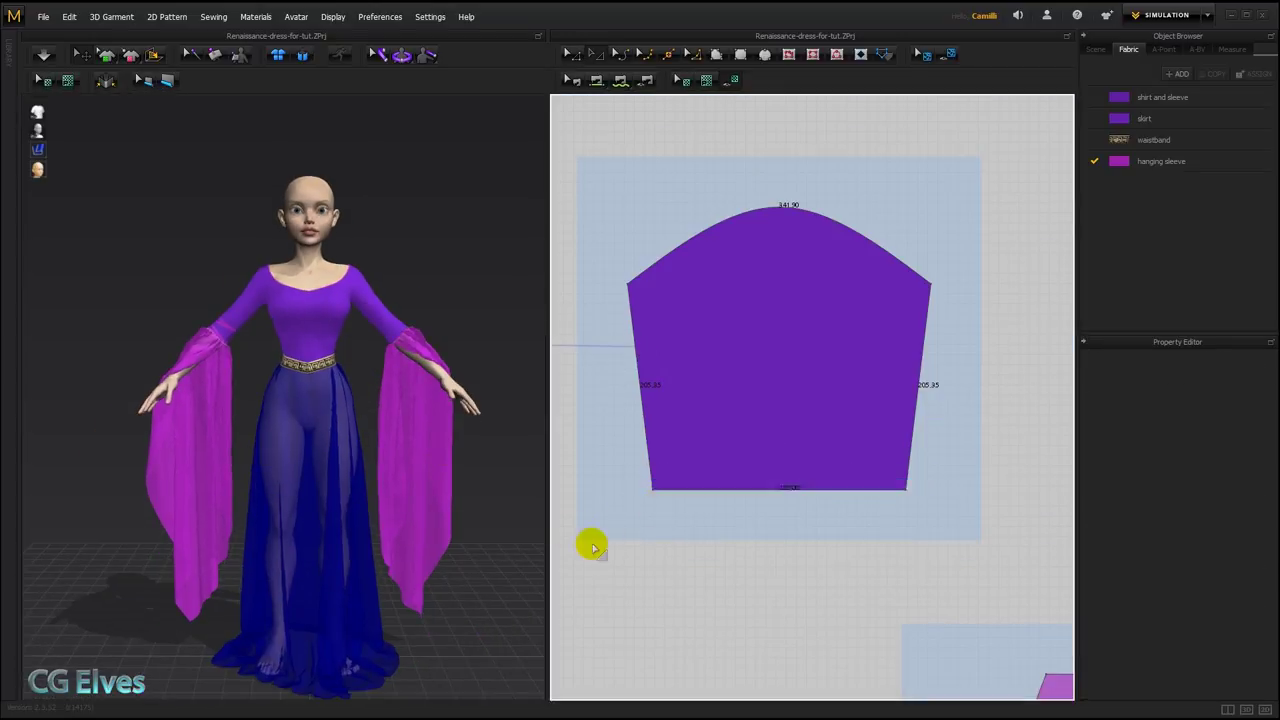
# Select the fitted sleeve pattern with the magenta X strips and duplicate its graphics to the symmetric sleeve pattern.
pyautogui.scroll(-5, 591, 543)
pyautogui.moveTo(645, 484)
pyautogui.mouseDown(button='middle')
pyautogui.moveTo(945, 485)
pyautogui.moveTo(877, 497)
pyautogui.mouseUp(button='middle')
pyautogui.scroll(5, 805, 482)
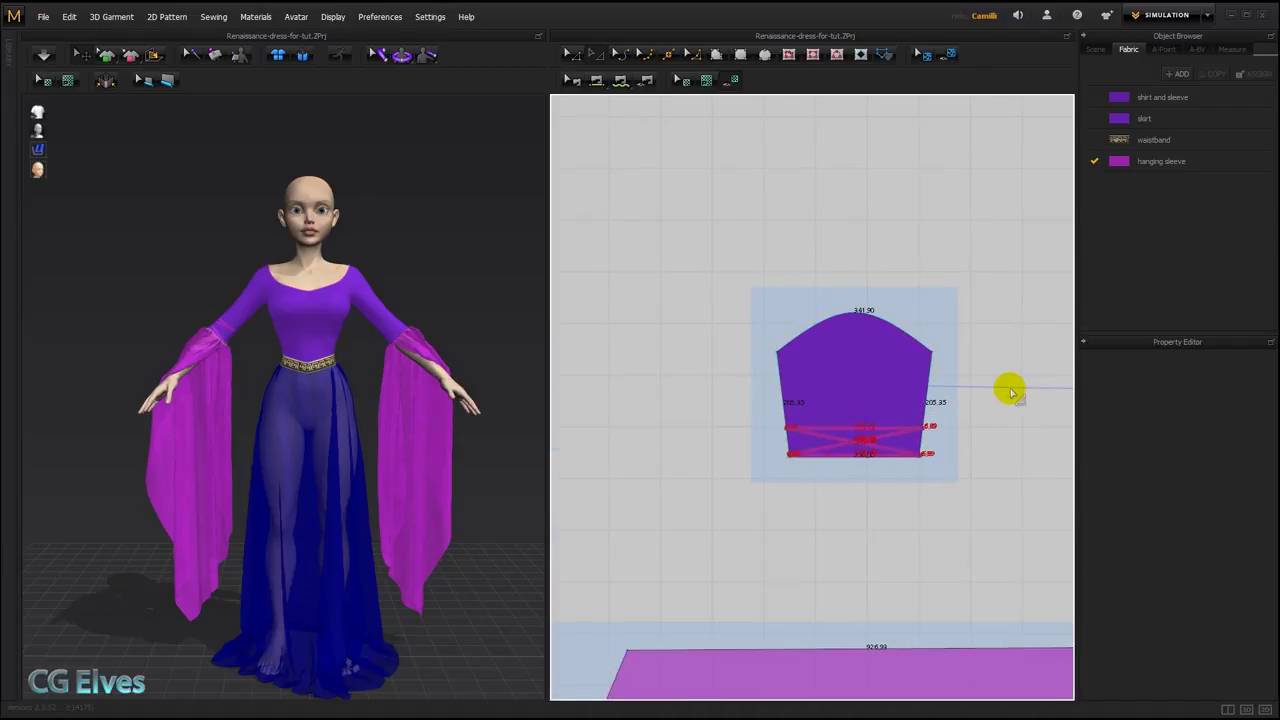
pyautogui.scroll(-5, 861, 370)
pyautogui.moveTo(868, 374); pyautogui.dragTo(650, 367, button='middle')
pyautogui.scroll(-5, 708, 392)
pyautogui.scroll(1, 720, 400)
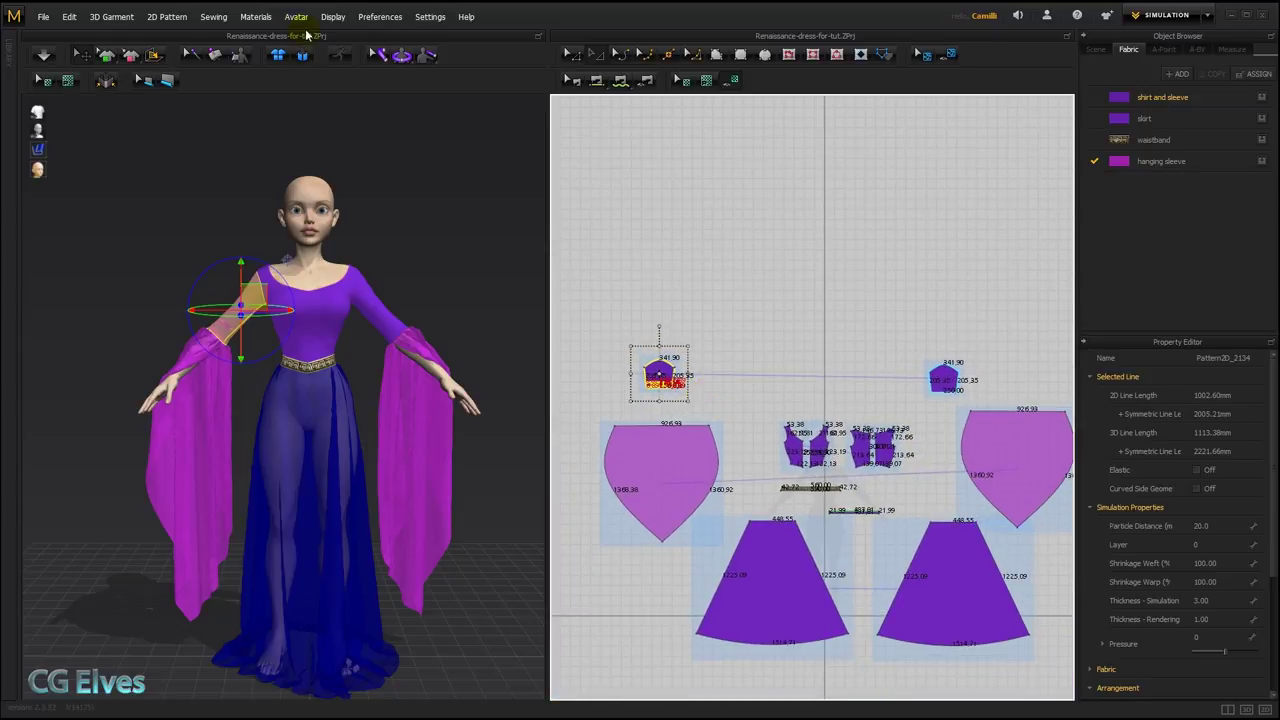
pyautogui.click(255, 17)
pyautogui.moveTo(257, 79)
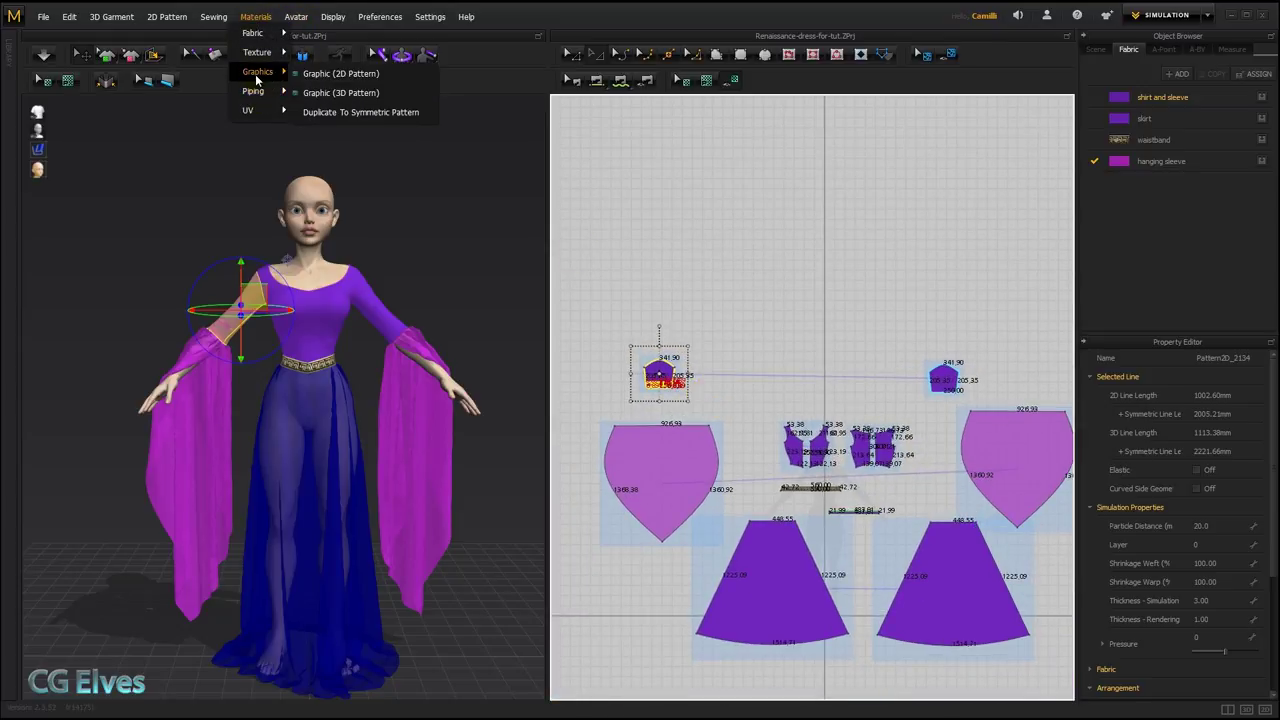
pyautogui.click(342, 114)
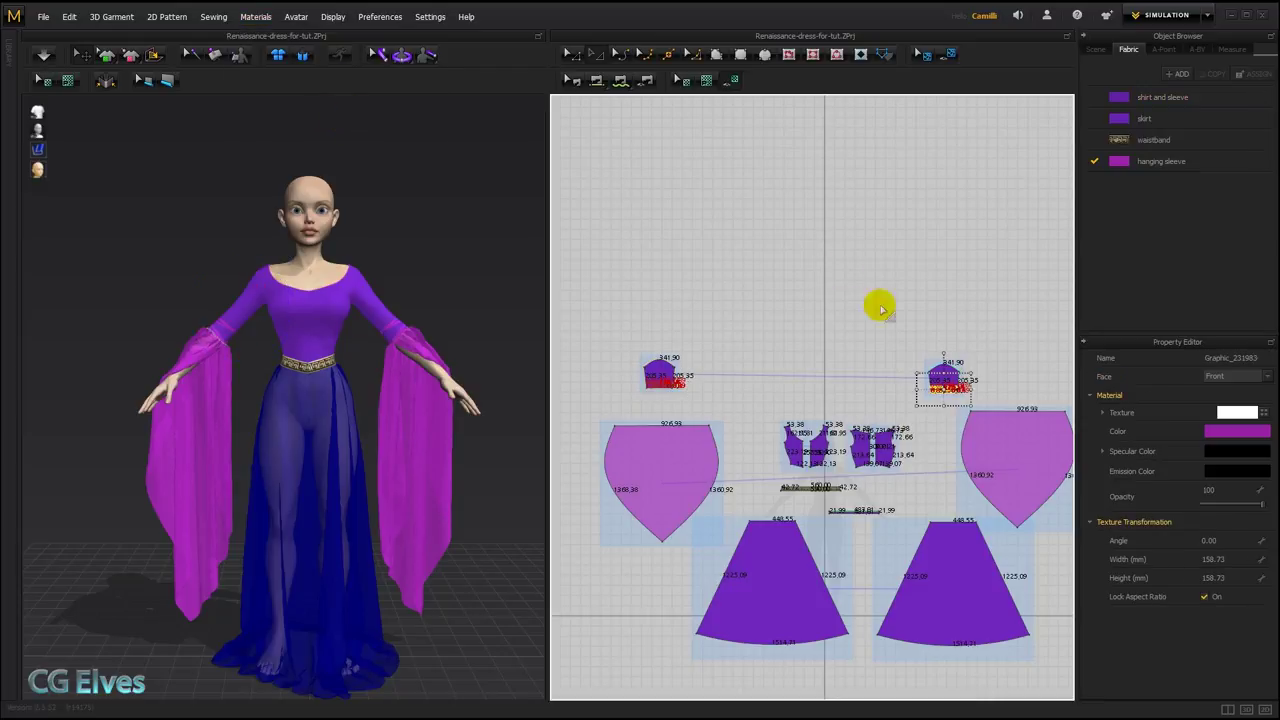
pyautogui.scroll(3, 955, 380)
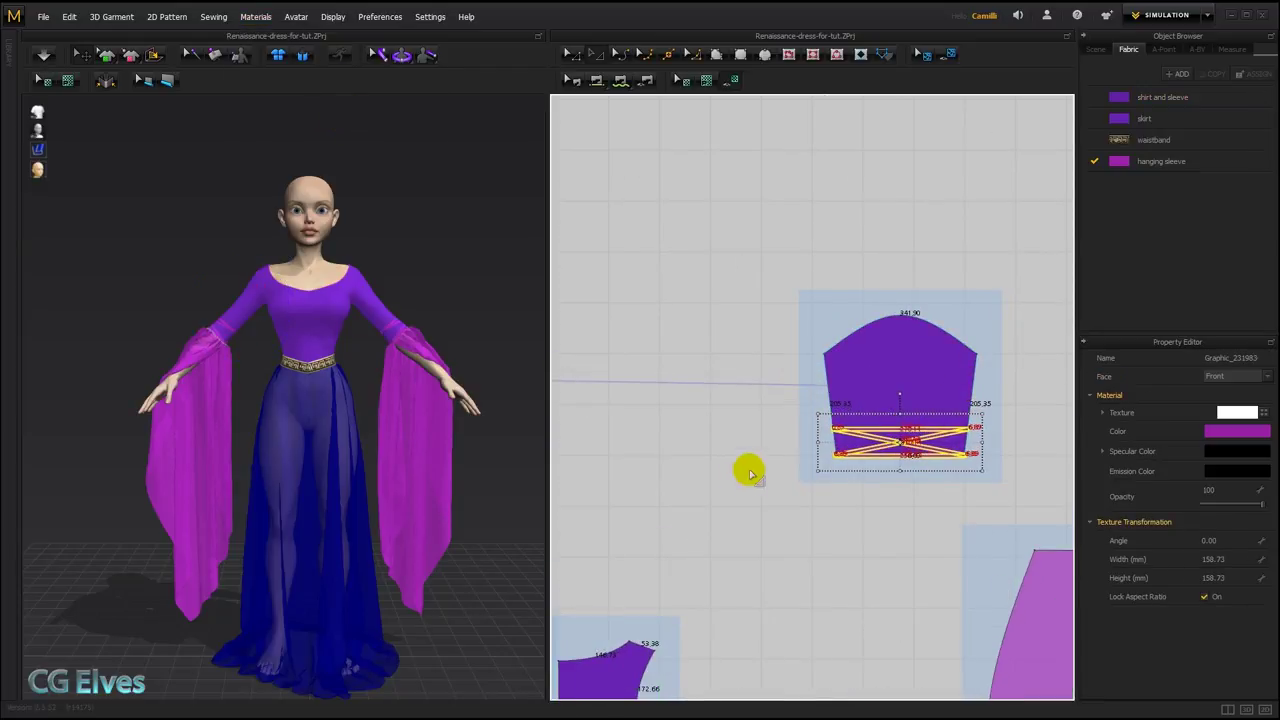
pyautogui.scroll(-4, 705, 430)
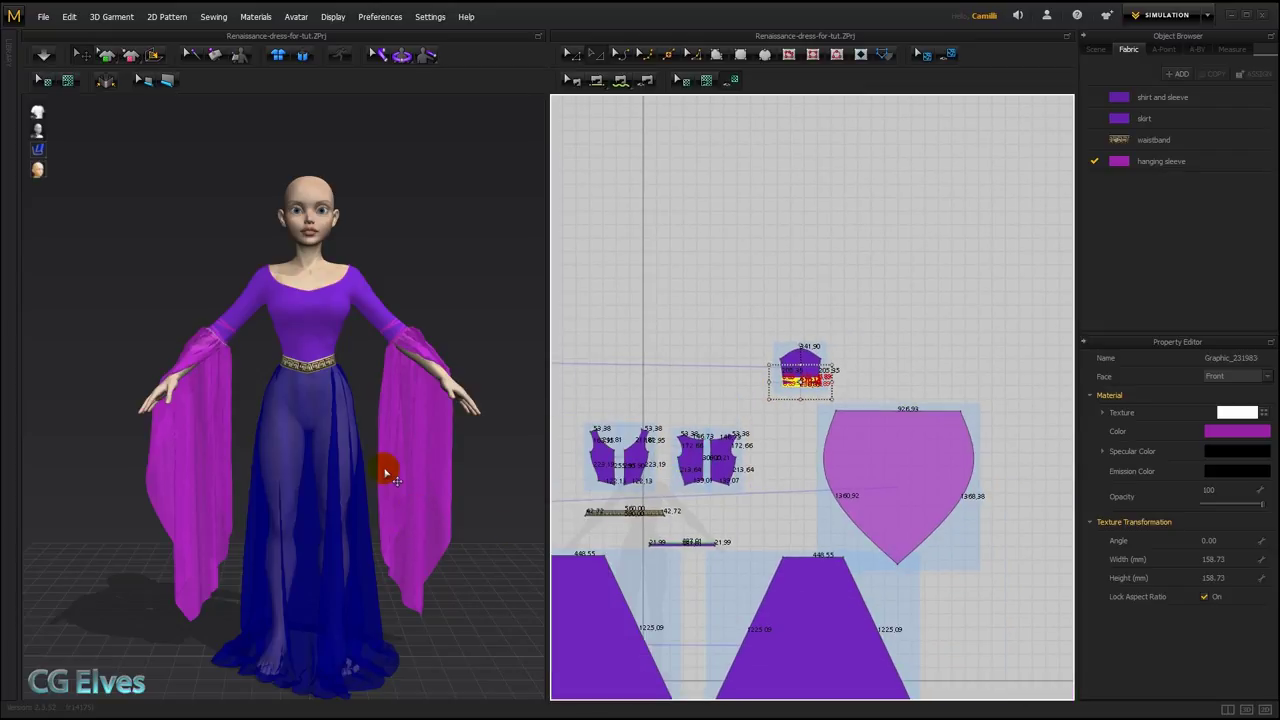
# Select all patterns of the dress and unfreeze them.
pyautogui.hotkey('ctrl', 'a')
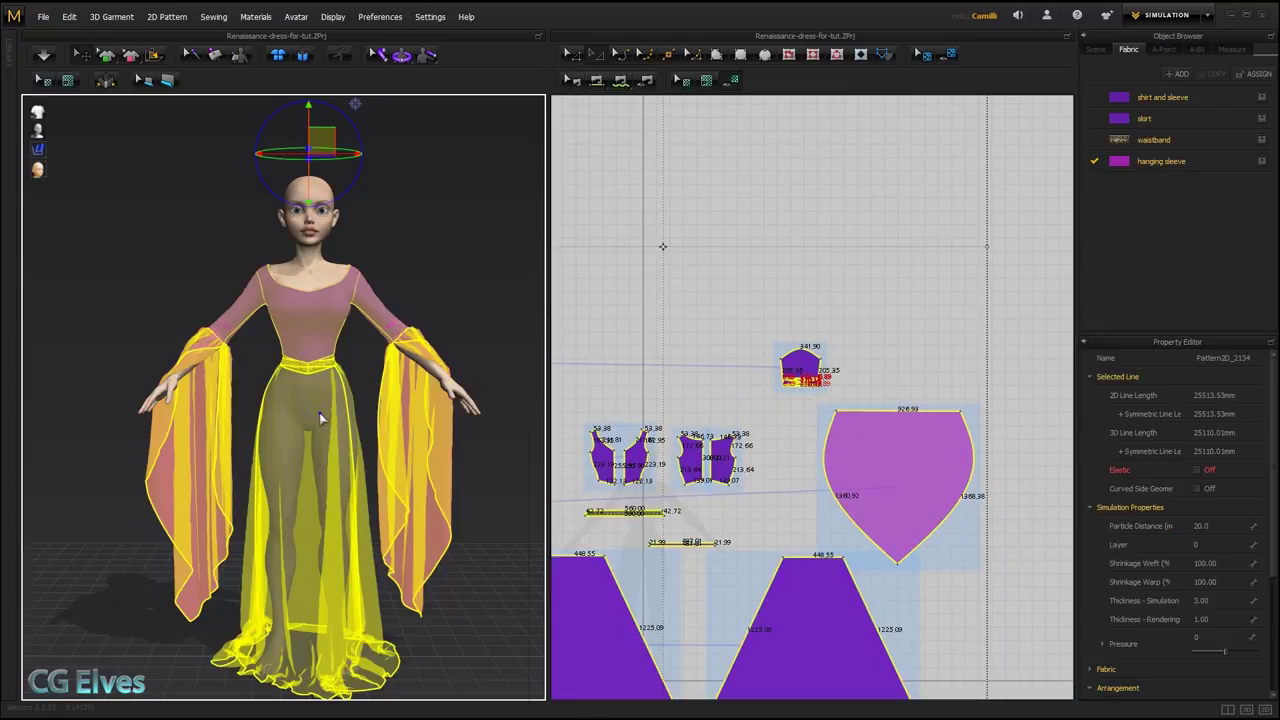
pyautogui.rightClick(322, 418)
pyautogui.click(345, 441)
pyautogui.click(464, 246)
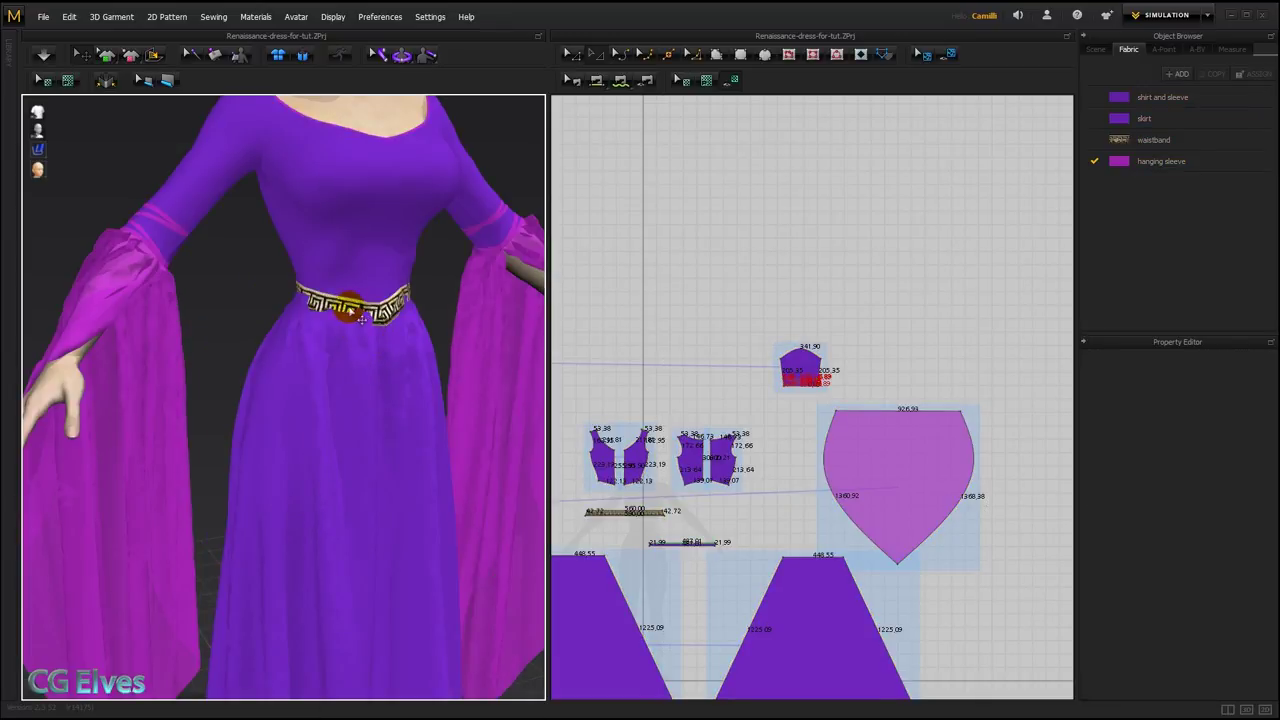
# Set the Greek key waistband's layer to 1.
pyautogui.click(405, 317)
pyautogui.click(405, 317)
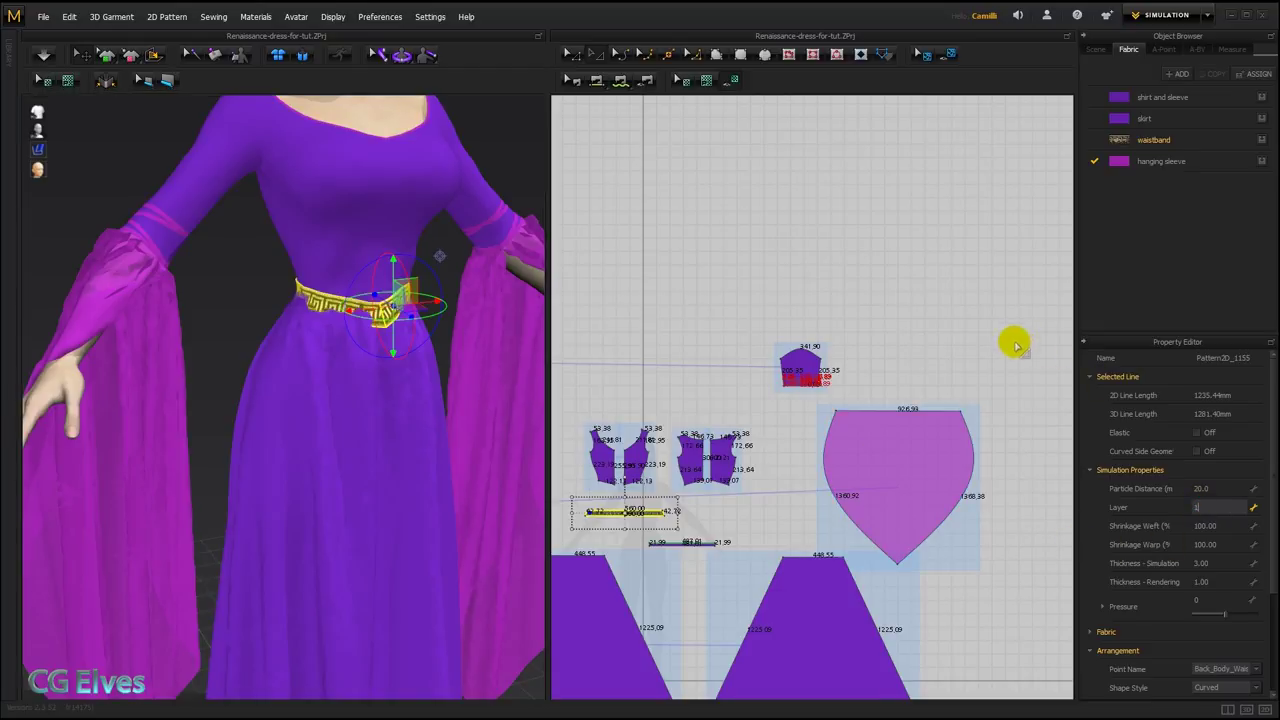
pyautogui.click(965, 339)
pyautogui.scroll(2, 387, 324)
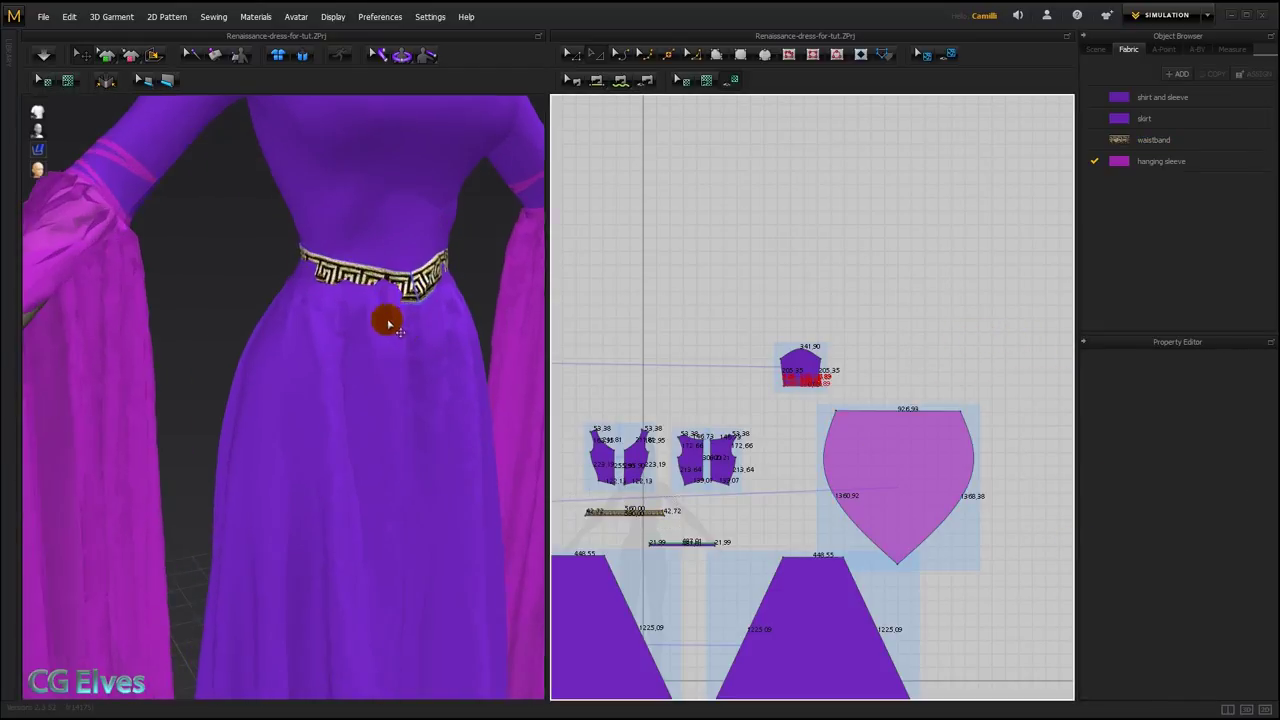
# Simulate the dress and tug the waistband and skirt front so that the band lies over the skirt.
pyautogui.scroll(-2, 369, 297)
pyautogui.scroll(-1, 370, 299)
pyautogui.press('space')
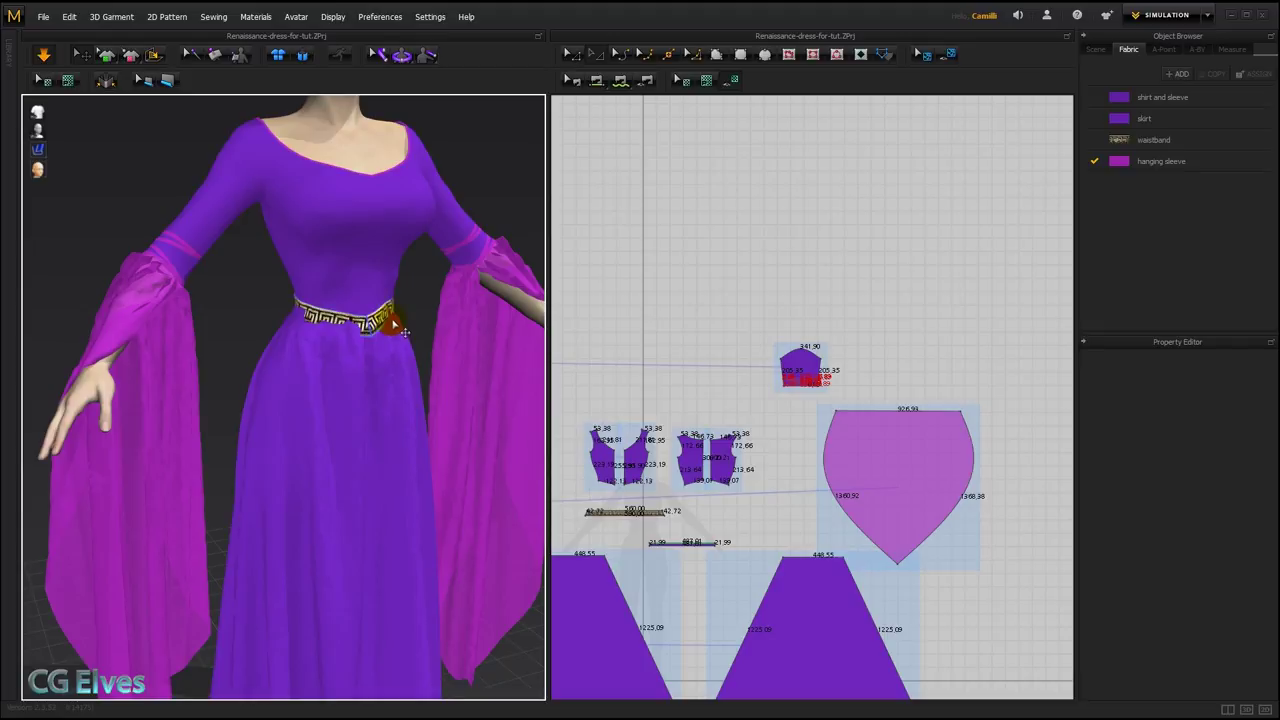
pyautogui.moveTo(404, 331); pyautogui.dragTo(349, 372)
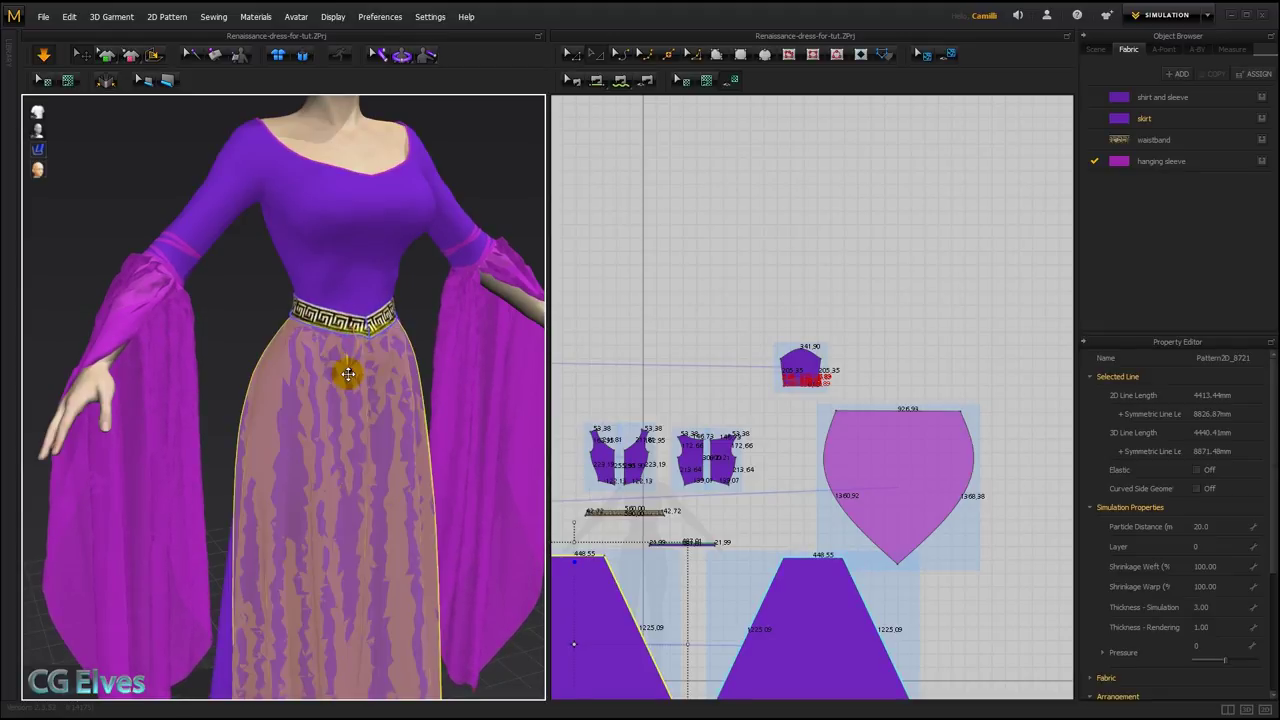
pyautogui.press('space')
pyautogui.click(506, 160)
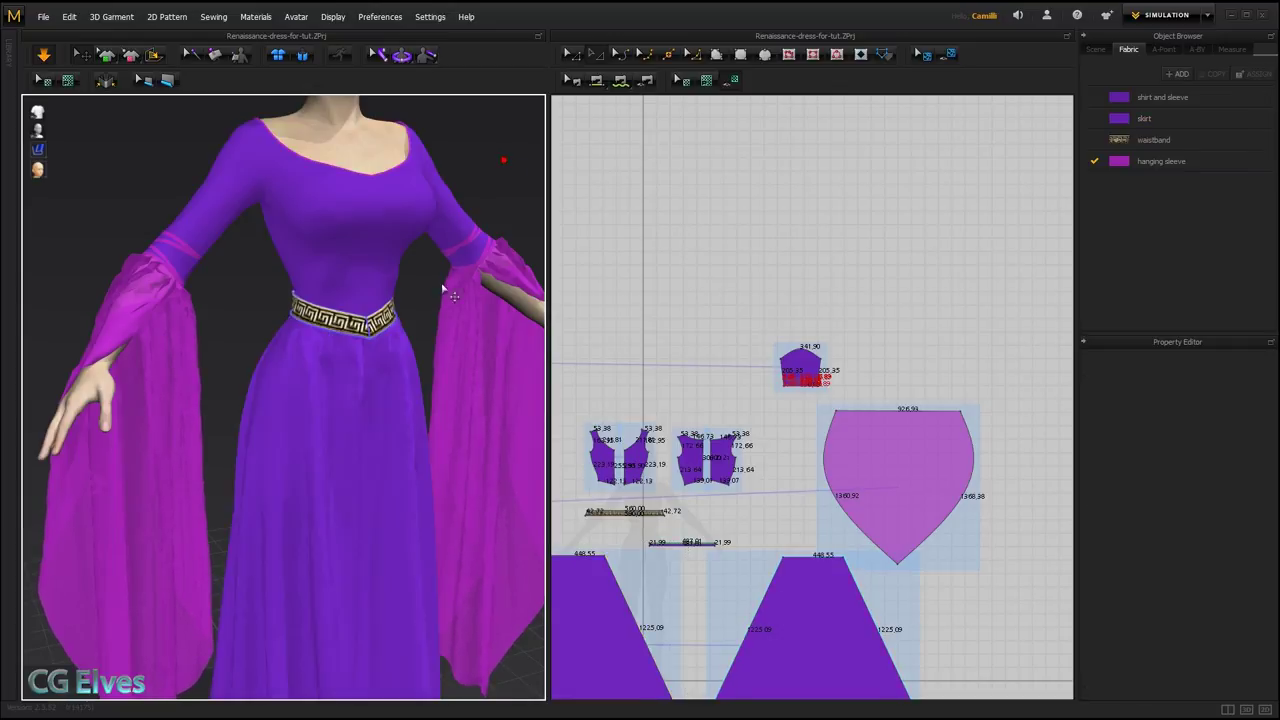
# Select the waistband from the back of the dress and reset its layer.
pyautogui.moveTo(443, 286); pyautogui.dragTo(45, 345, button='right')
pyautogui.scroll(2, 325, 310)
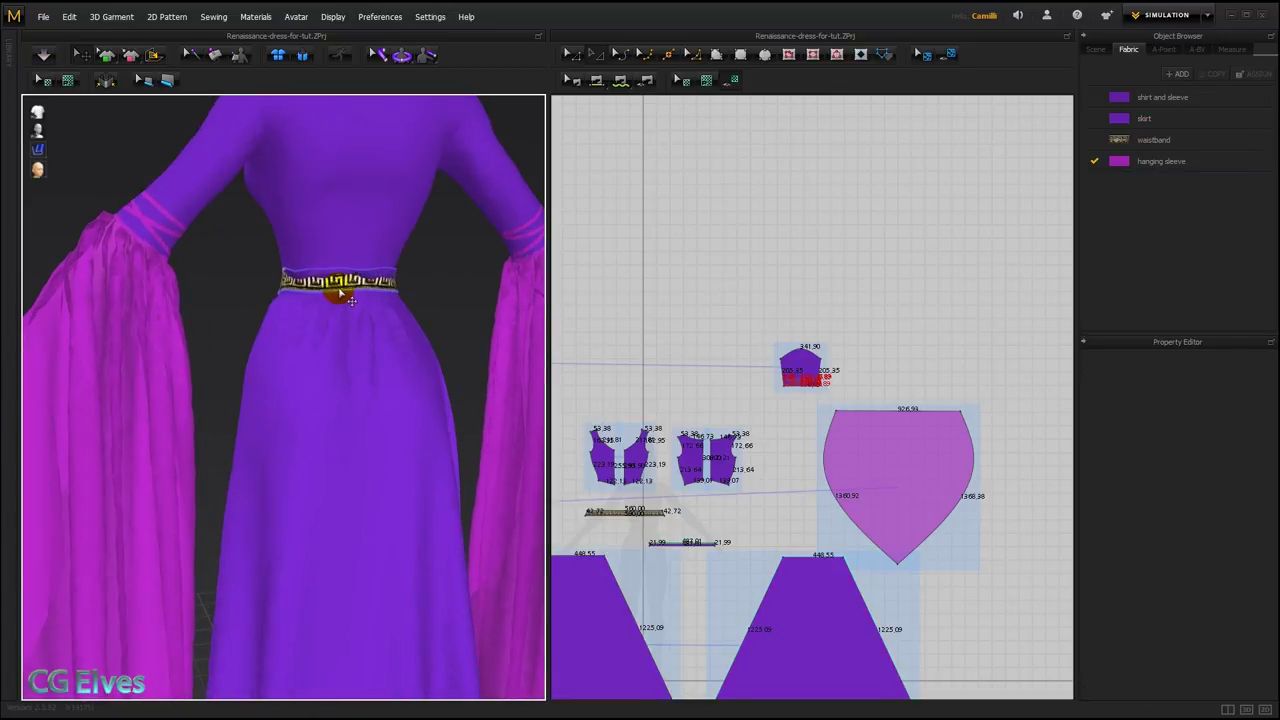
pyautogui.click(350, 298)
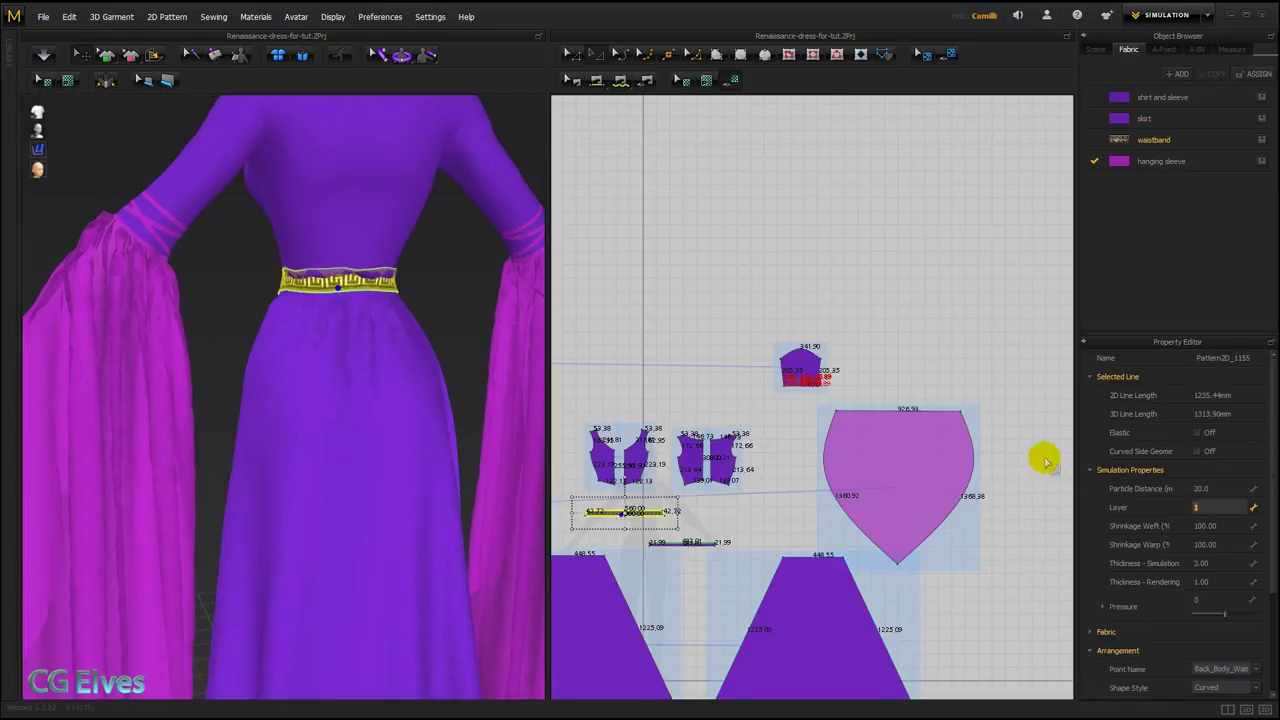
pyautogui.click(444, 271)
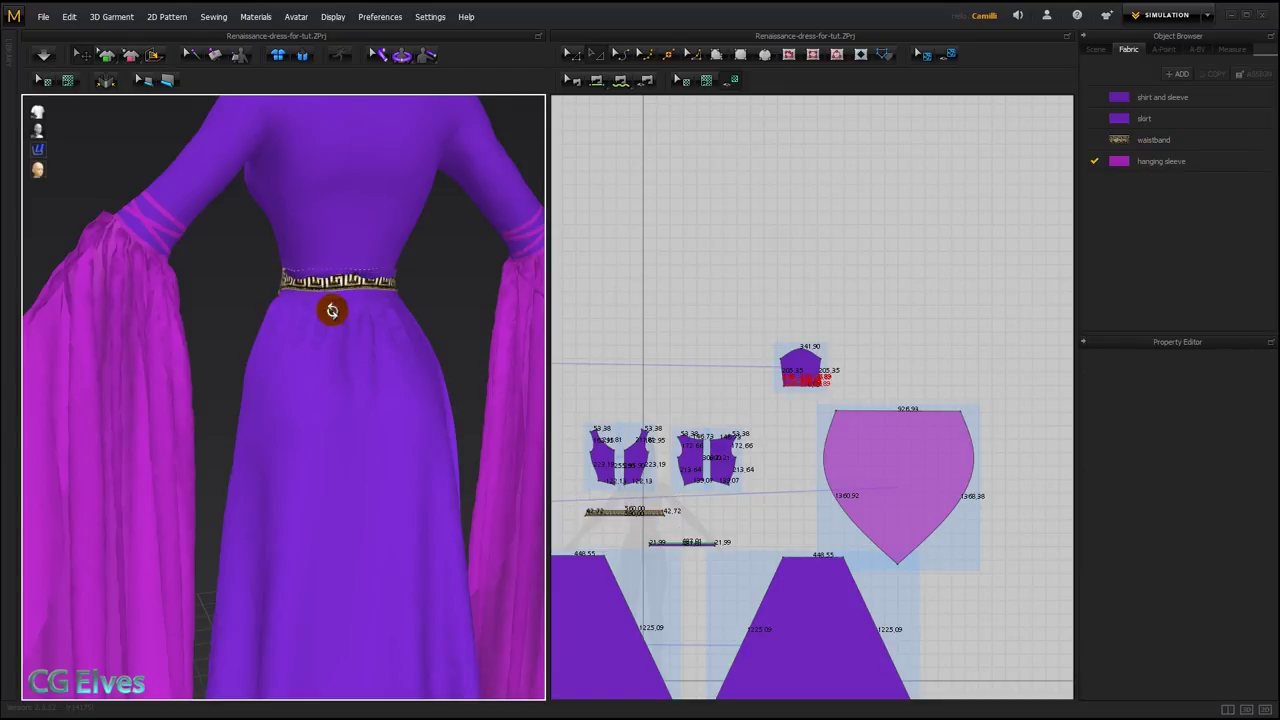
# Simulate and pull the back of the waistband smooth, and check the dress from the front.
pyautogui.moveTo(332, 310); pyautogui.dragTo(377, 328, button='right')
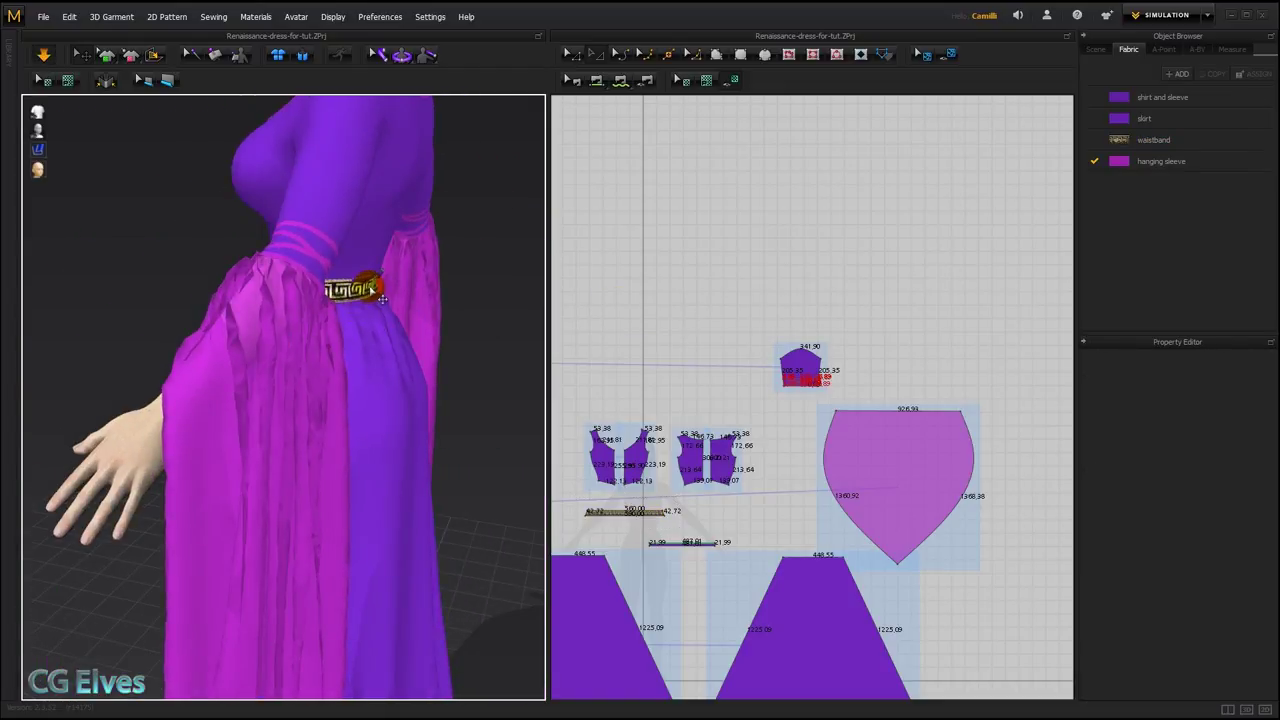
pyautogui.moveTo(381, 298); pyautogui.dragTo(438, 329)
pyautogui.click(490, 303)
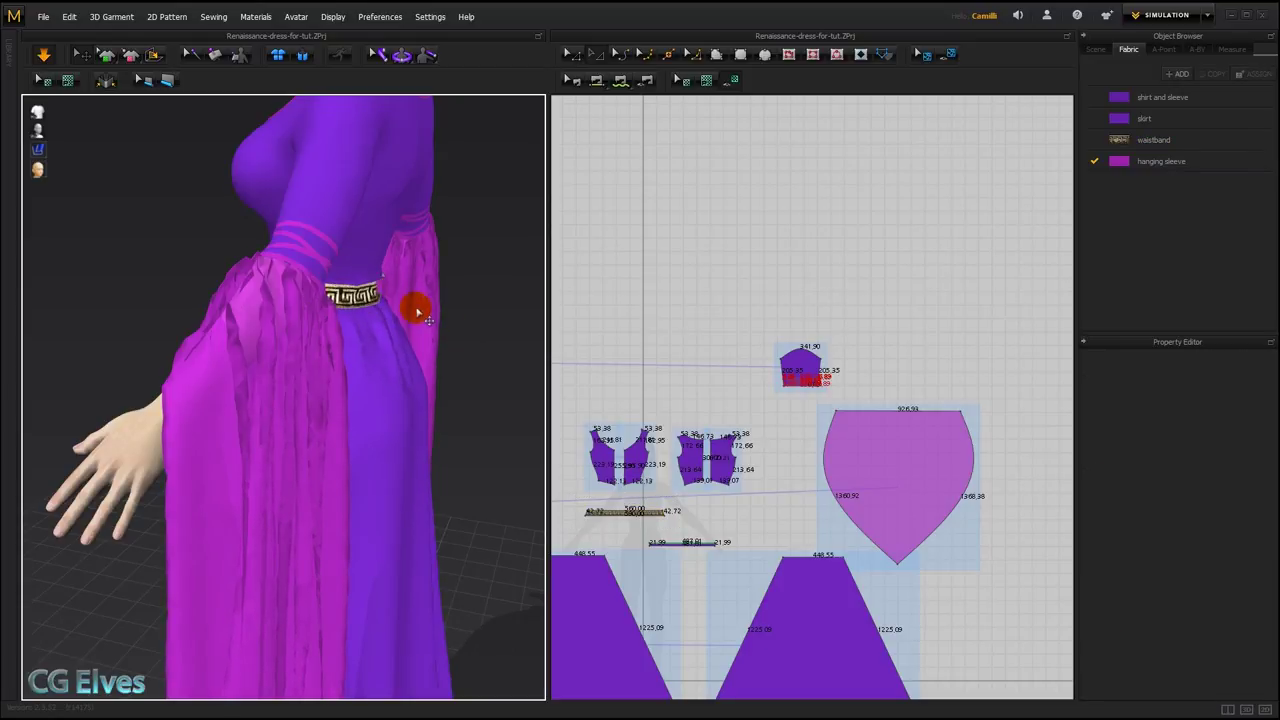
pyautogui.moveTo(442, 312); pyautogui.dragTo(600, 286, button='right')
pyautogui.scroll(-5, 366, 354)
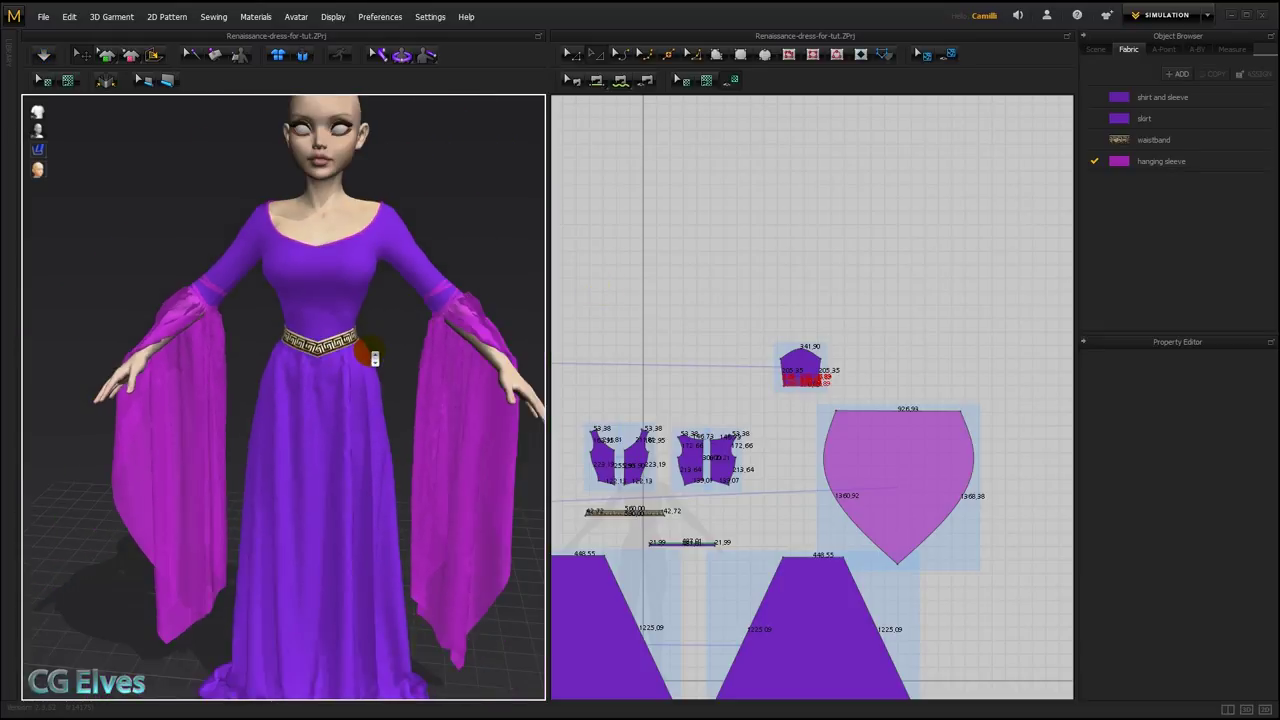
pyautogui.moveTo(393, 312); pyautogui.dragTo(395, 326, button='right')
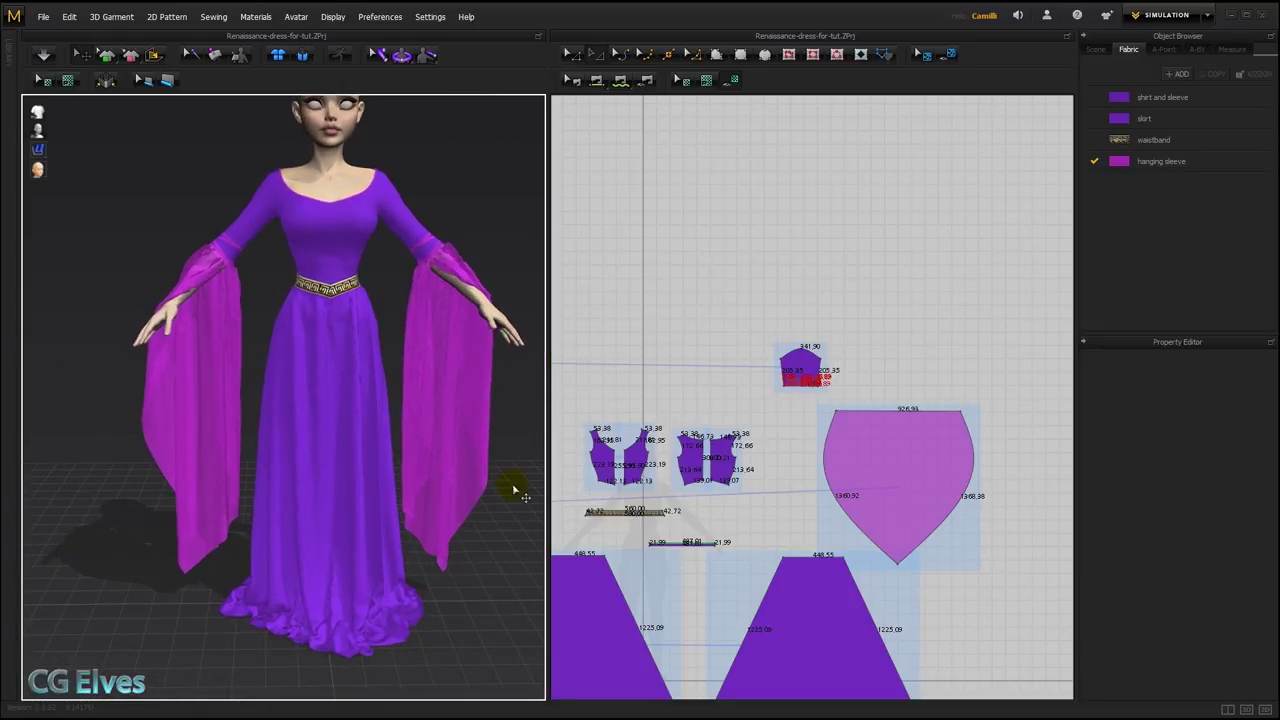
# Set the particle distance to 5 mm for all garment patterns except the narrow 487 mm strip, and simulate the dress.
pyautogui.scroll(-5, 663, 451)
pyautogui.moveTo(672, 450); pyautogui.dragTo(769, 420, button='middle')
pyautogui.moveTo(646, 300); pyautogui.dragTo(1028, 600)
pyautogui.scroll(5, 800, 466)
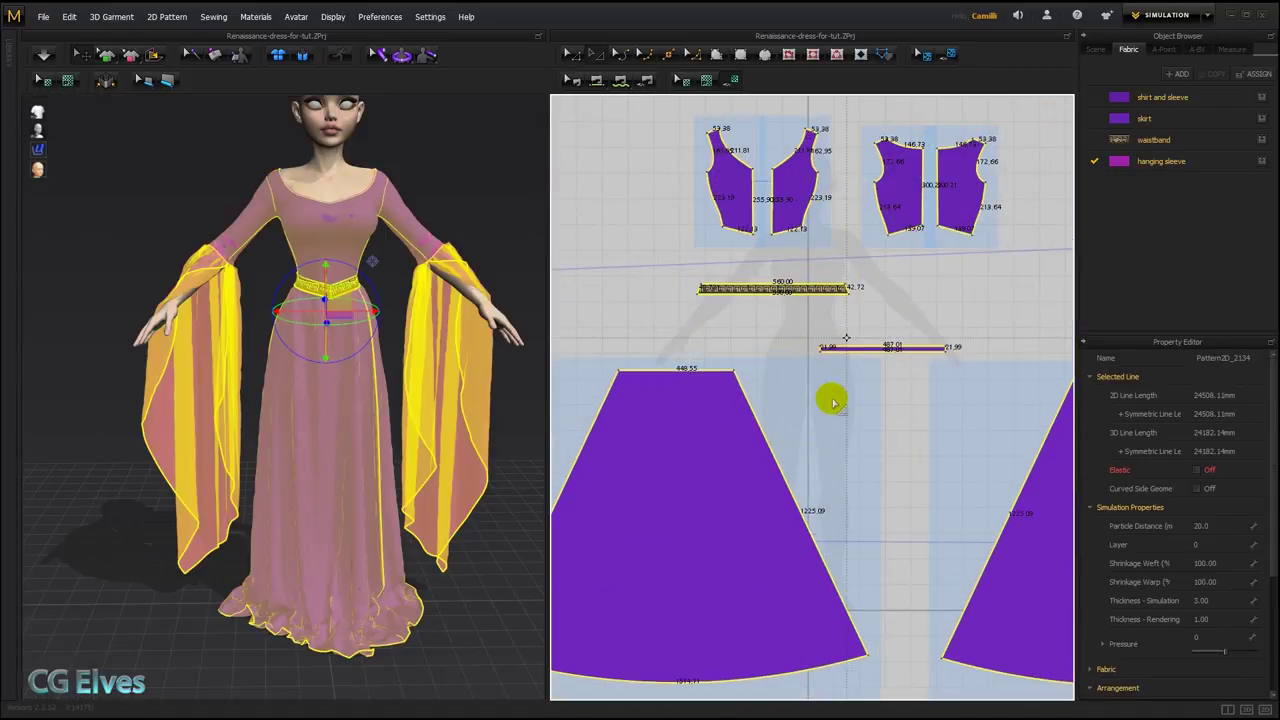
pyautogui.scroll(-3, 841, 380)
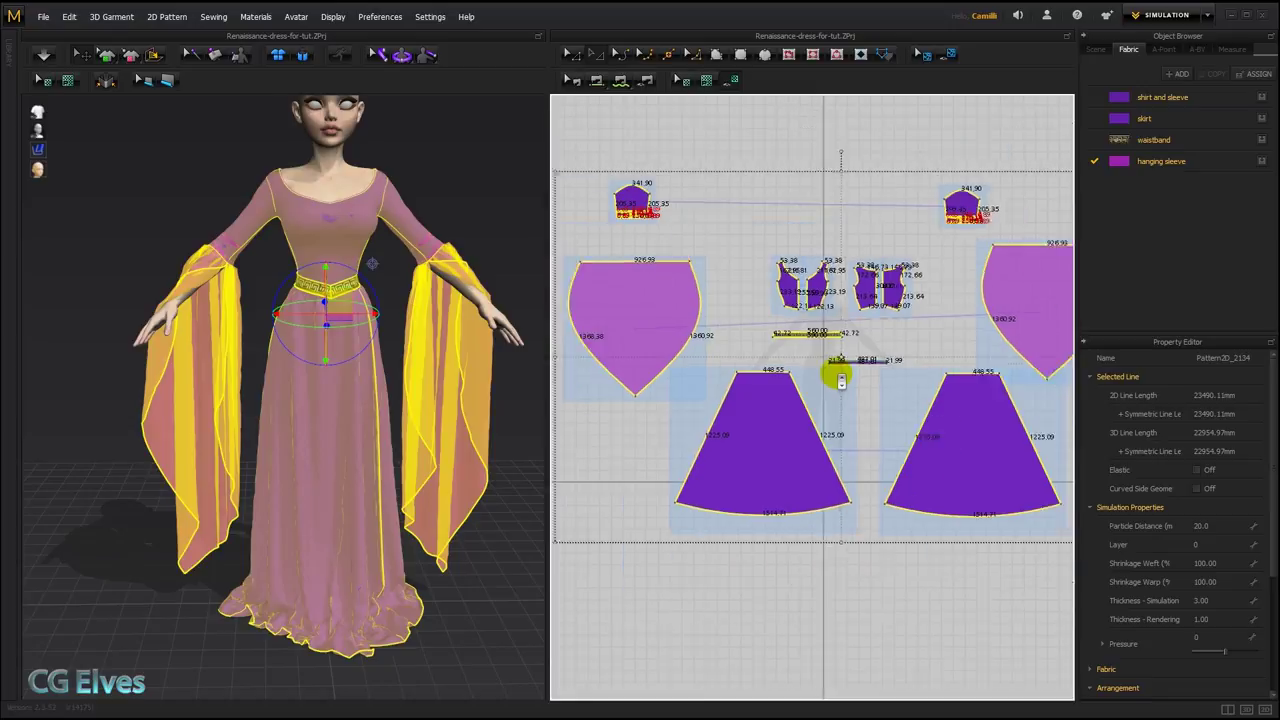
pyautogui.scroll(-2, 841, 380)
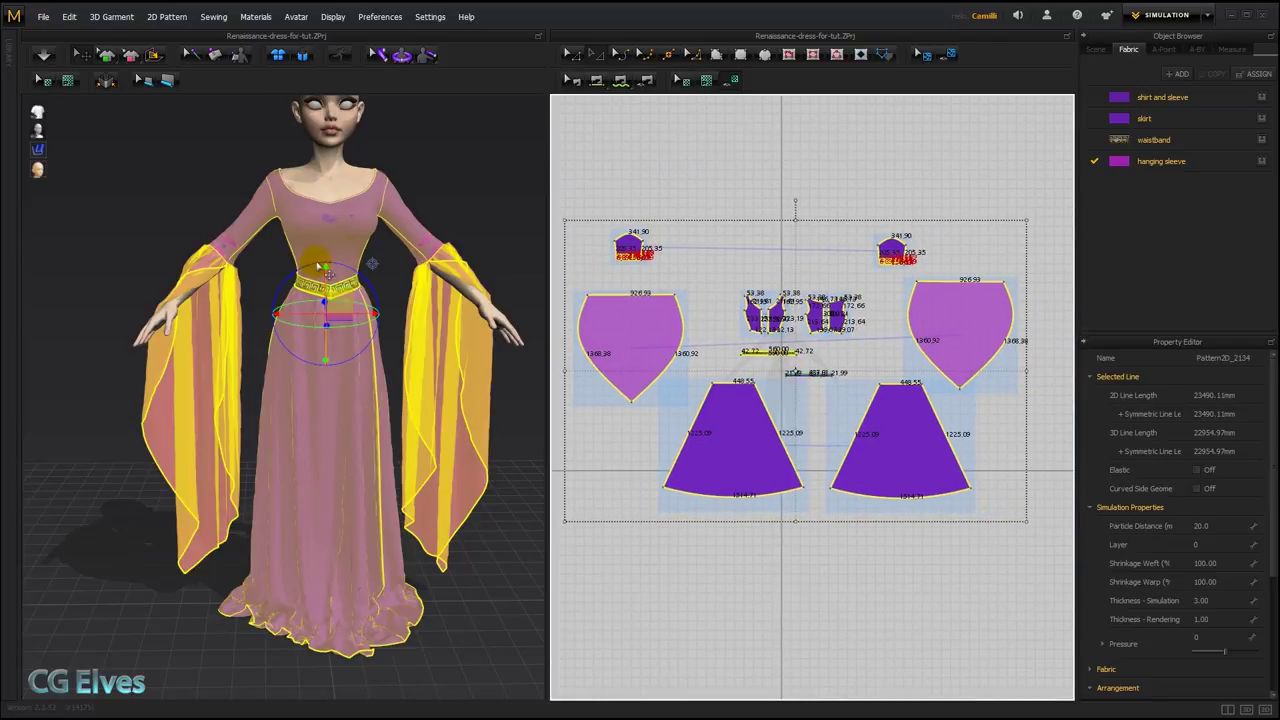
pyautogui.click(1203, 525)
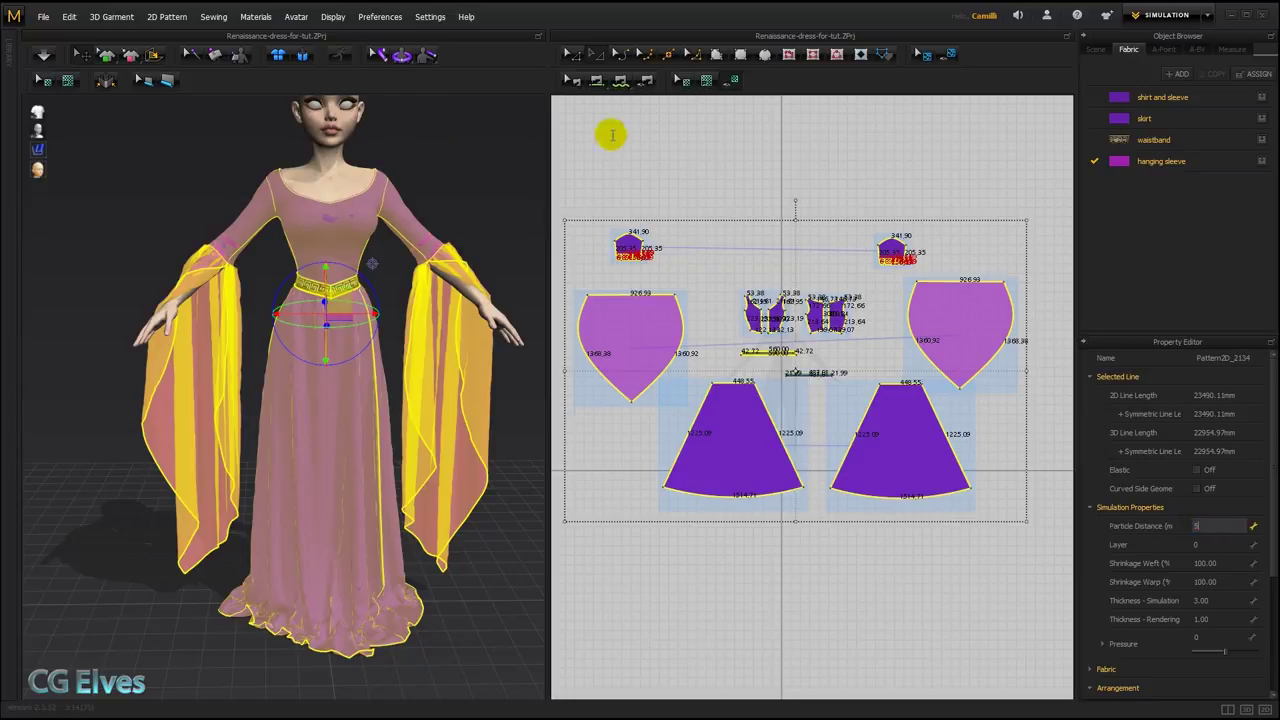
pyautogui.click(437, 149)
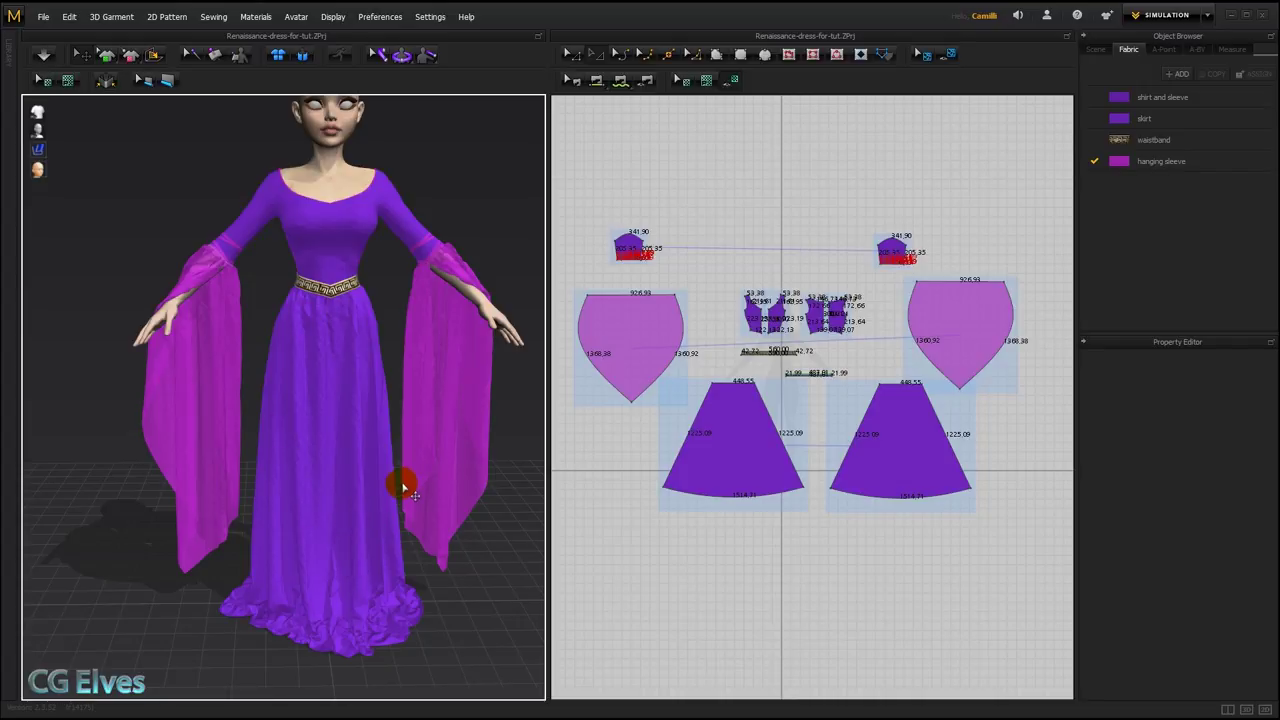
pyautogui.press('space')
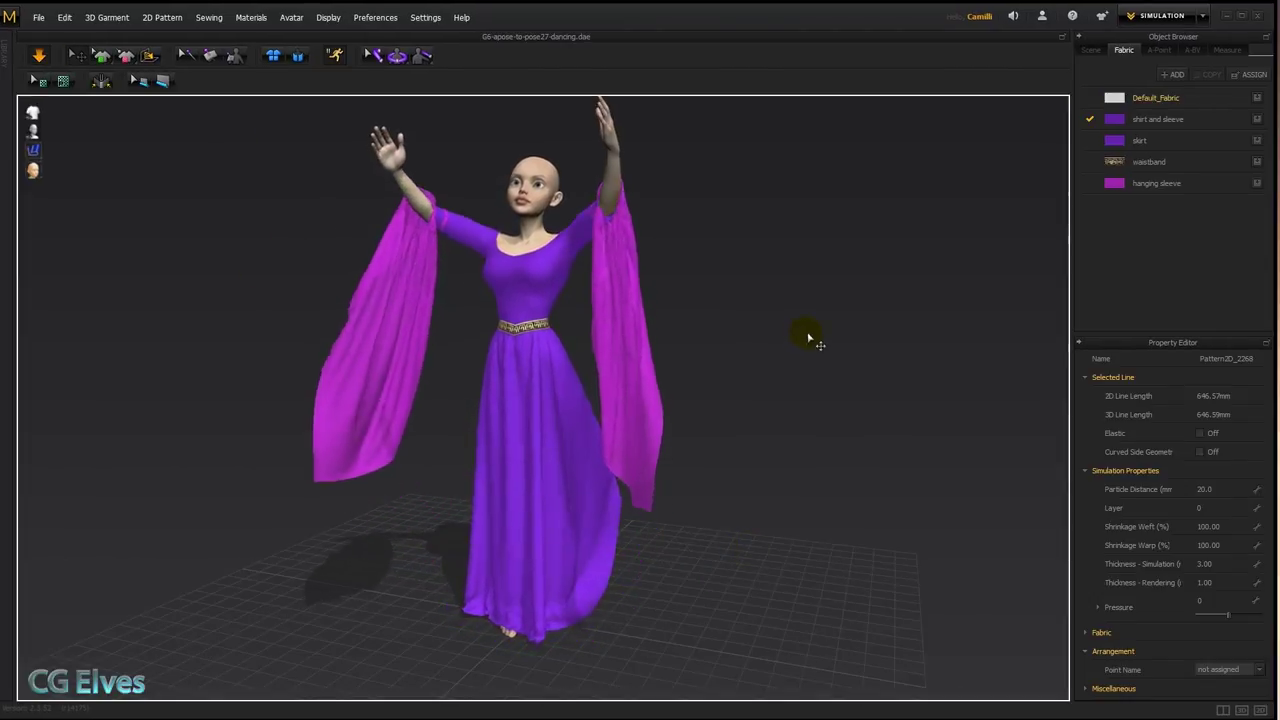
# Select the skirt and both hanging sleeves on the dancing figure, and open their particle distance for editing.
pyautogui.moveTo(807, 336); pyautogui.dragTo(742, 320, button='right')
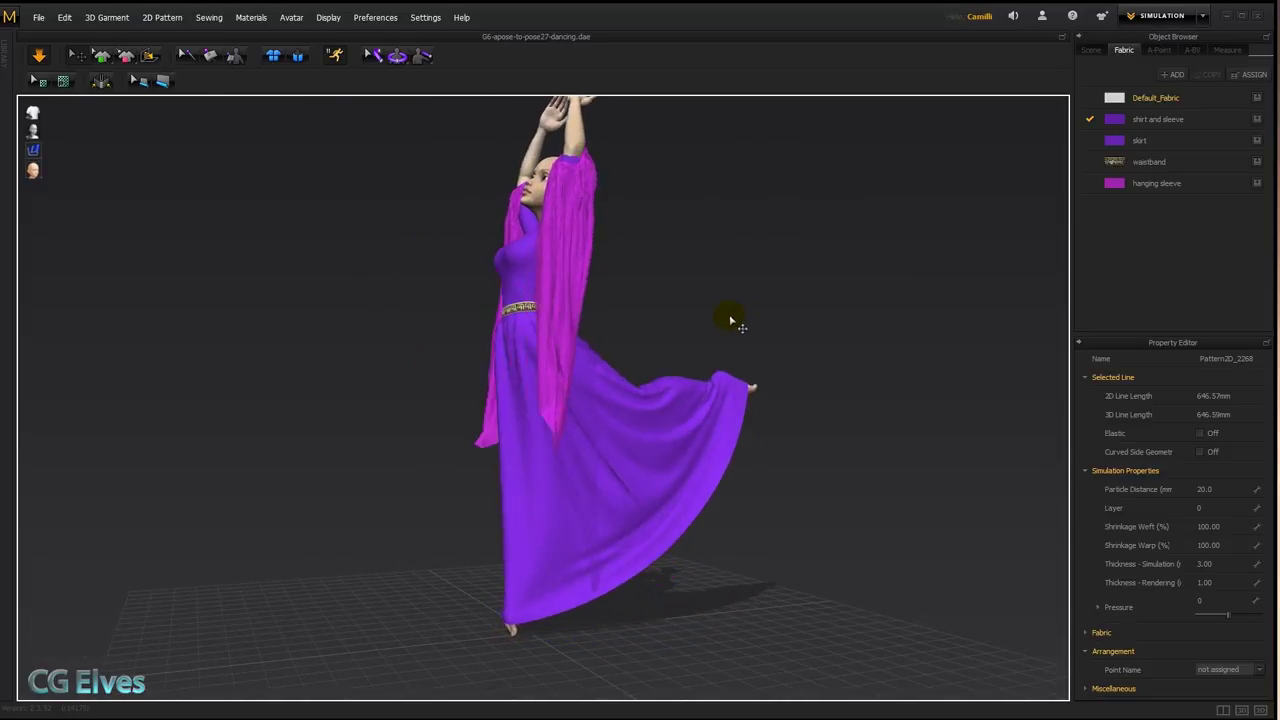
pyautogui.click(734, 534)
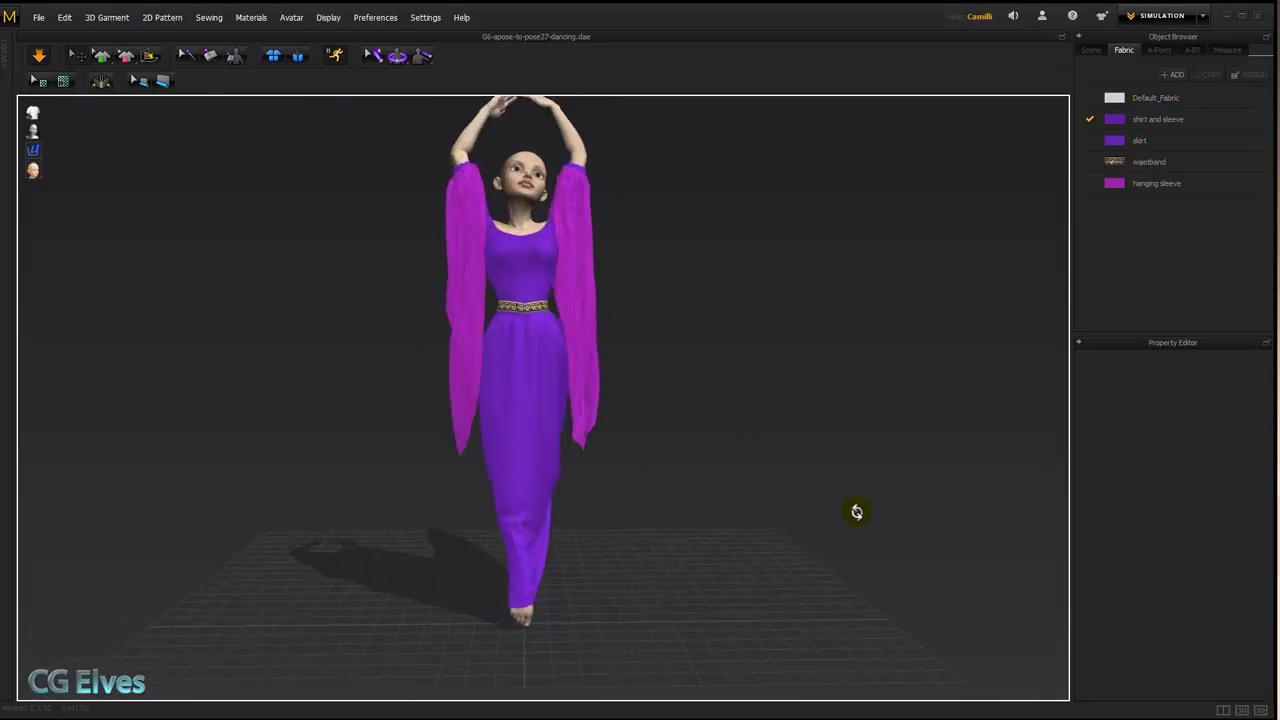
pyautogui.moveTo(803, 505); pyautogui.dragTo(735, 432, button='right')
pyautogui.click(533, 480)
pyautogui.keyDown('shift'); pyautogui.click(589, 296); pyautogui.keyUp('shift')
pyautogui.keyDown('shift'); pyautogui.click(471, 286); pyautogui.keyUp('shift')
pyautogui.click(1218, 527)
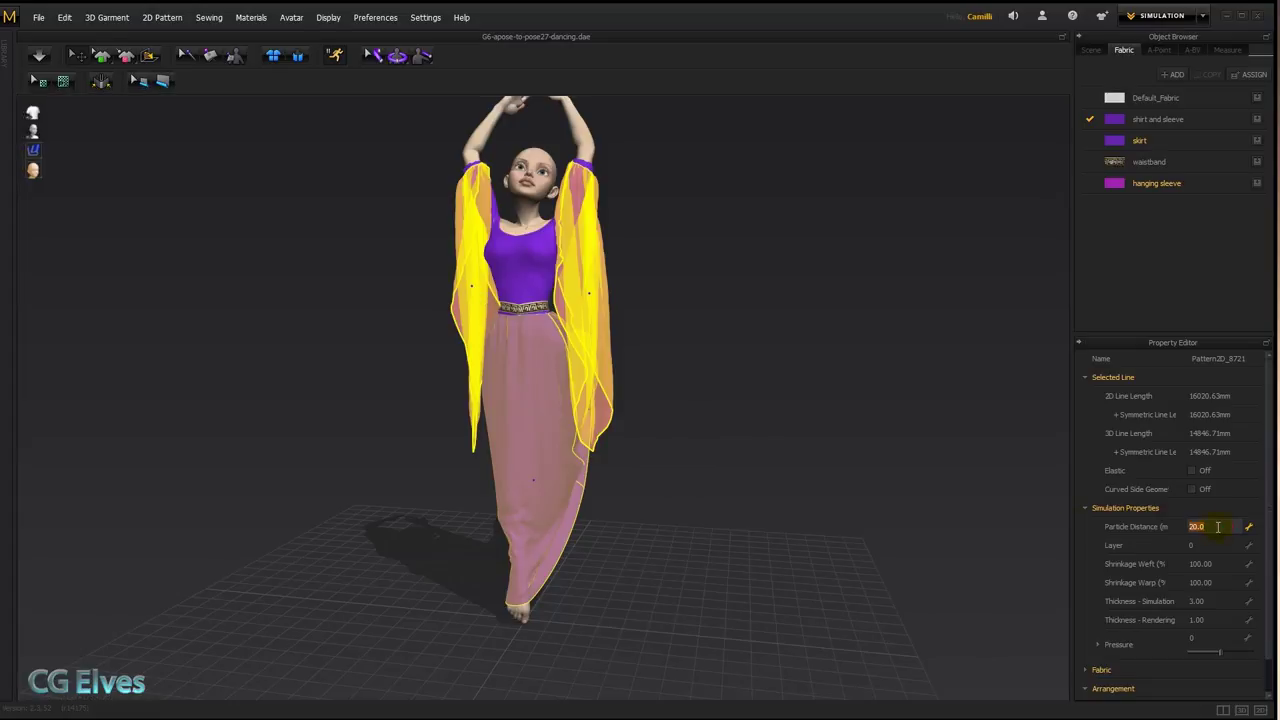